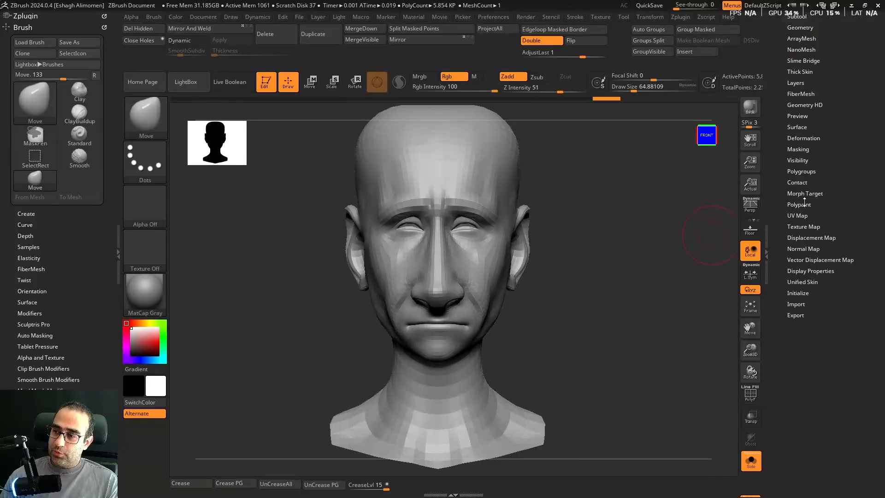
Step: Subdivide the head mesh twice and add a new sculpt layer to it
mouse_move(549, 273)
mouse_down()
mouse_move(549, 229)
mouse_move(557, 273)
mouse_up()
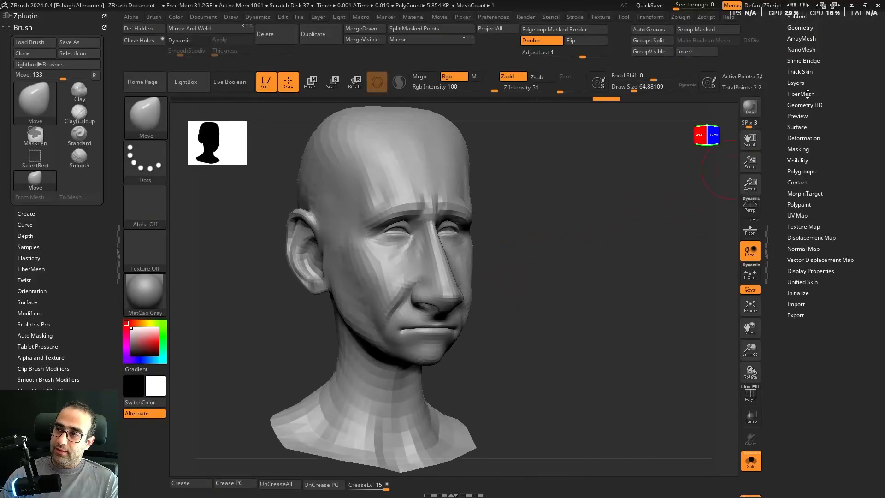
click(796, 83)
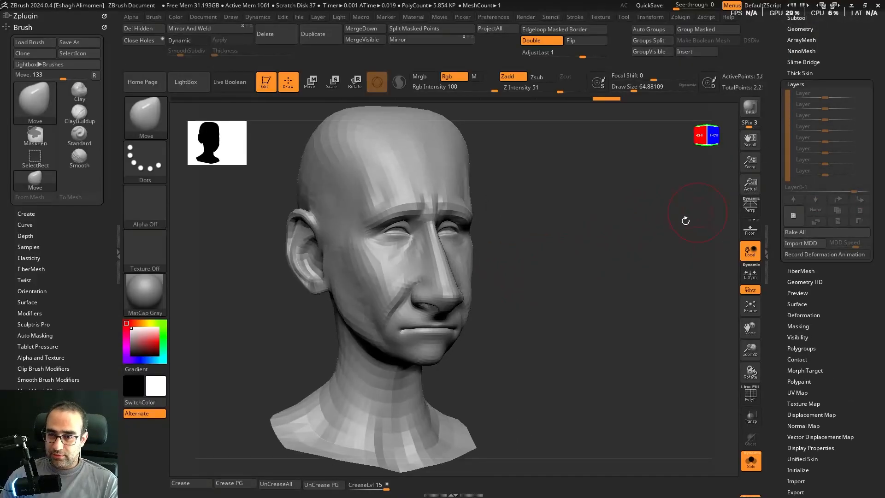
shift+drag(682, 233, 724, 221)
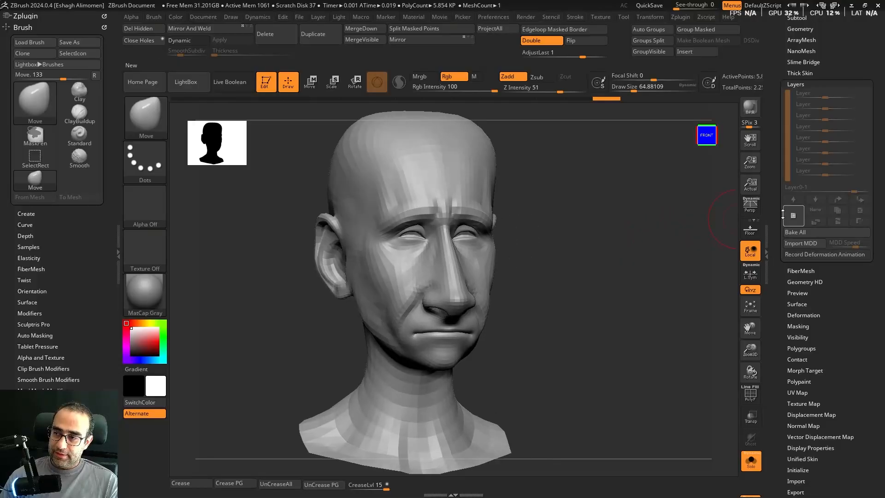
key(ctrl+d)
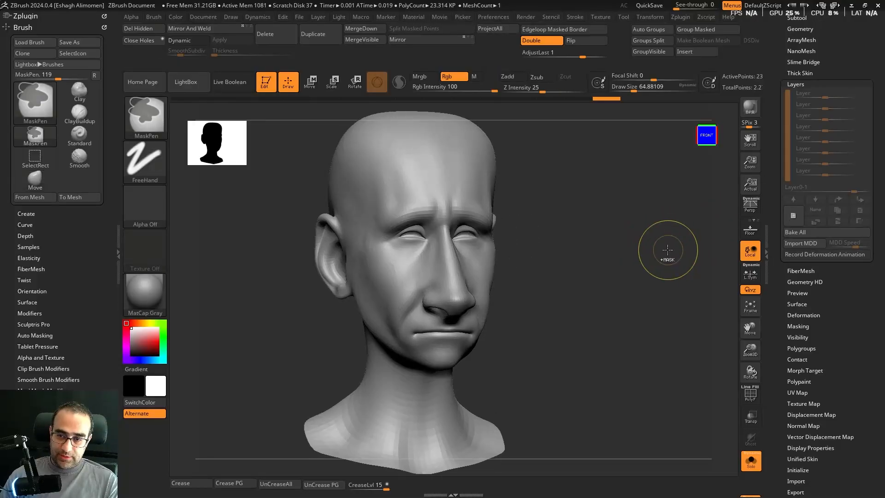
key(ctrl+d)
mouse_move(615, 249)
mouse_down()
mouse_move(616, 259)
mouse_move(629, 255)
mouse_move(640, 267)
mouse_up()
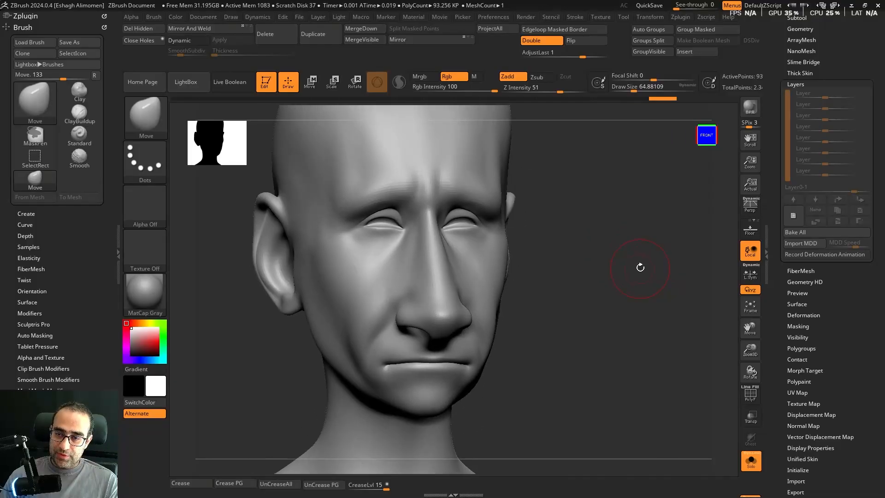
click(793, 215)
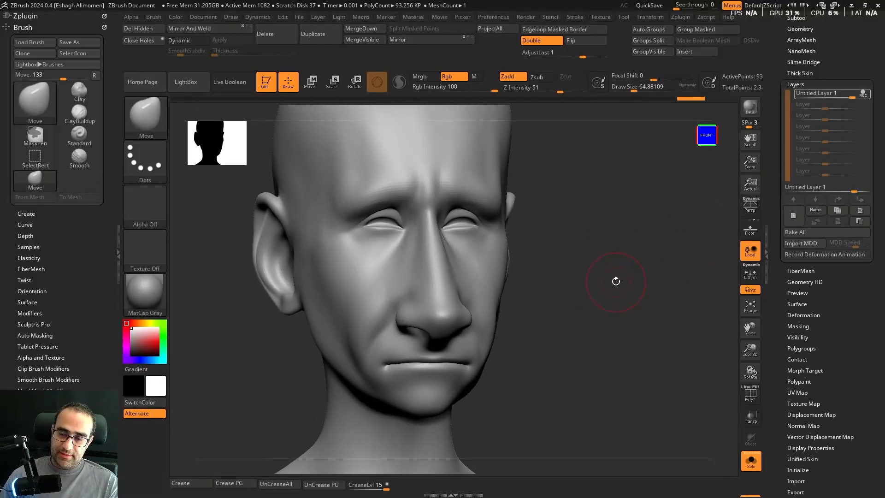
mouse_move(589, 271)
mouse_down()
mouse_move(620, 291)
mouse_move(629, 276)
mouse_up()
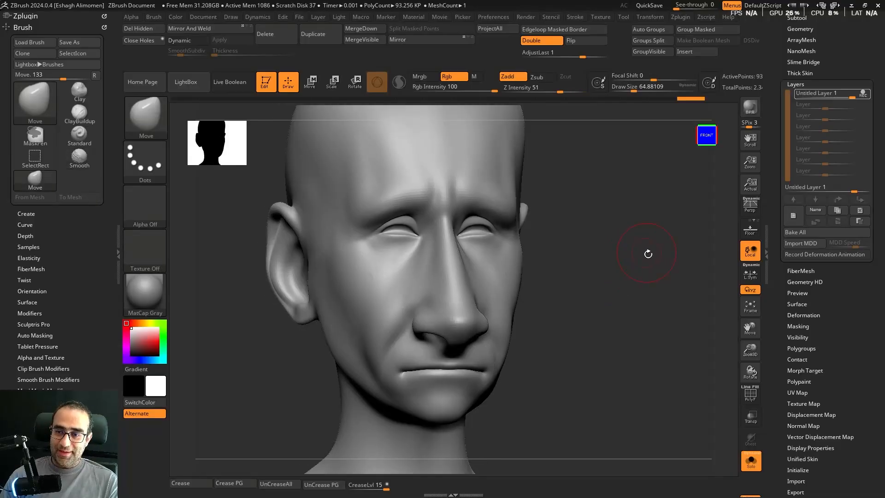
Step: Deepen the nasolabial fold beside the nose using the DamStandard brush, enlarging the draw size to about 94 and smoothing the surrounding surface
mouse_move(646, 257)
mouse_down()
mouse_move(655, 257)
mouse_move(644, 295)
mouse_move(664, 288)
mouse_move(646, 300)
mouse_move(644, 284)
mouse_up()
key(b)
key(d)
key(s)
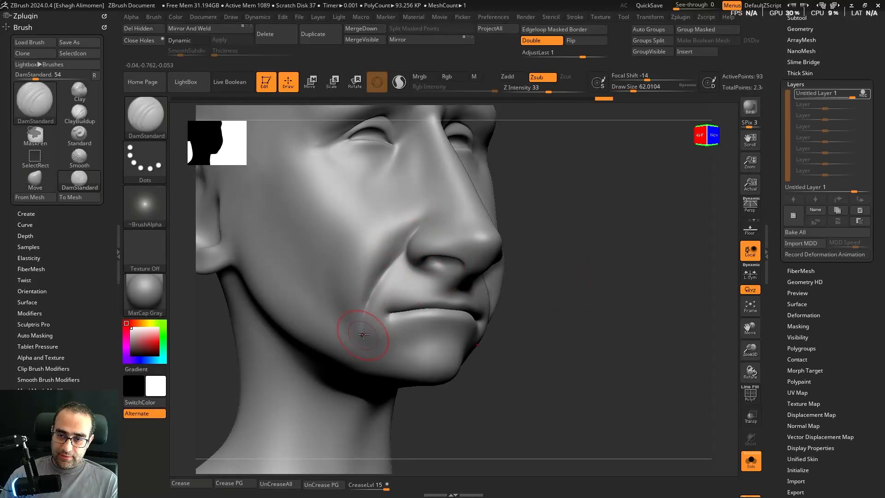
mouse_move(364, 334)
shift+mouse_down()
mouse_move(373, 290)
mouse_move(405, 226)
shift+mouse_up()
key(bracketright)
key(bracketright)
key(bracketright)
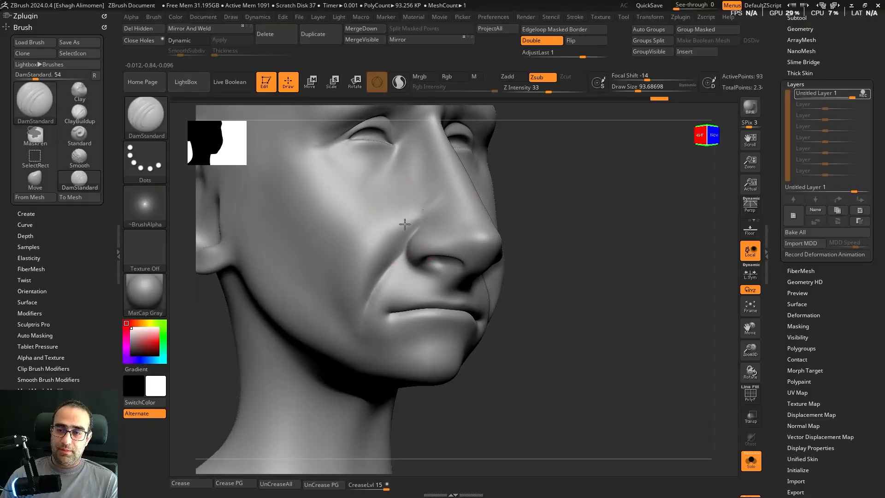
key(shift)
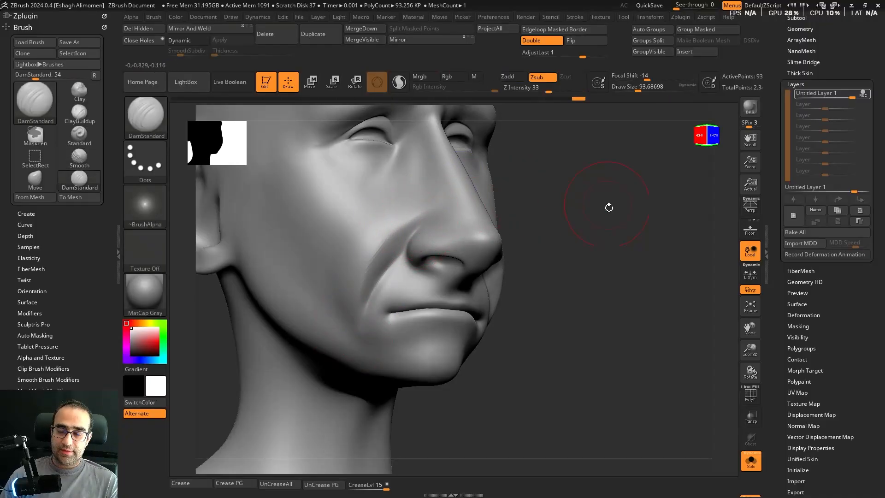
mouse_move(608, 205)
mouse_down()
mouse_move(685, 271)
mouse_move(673, 303)
mouse_move(644, 247)
mouse_move(646, 259)
mouse_move(473, 265)
mouse_up()
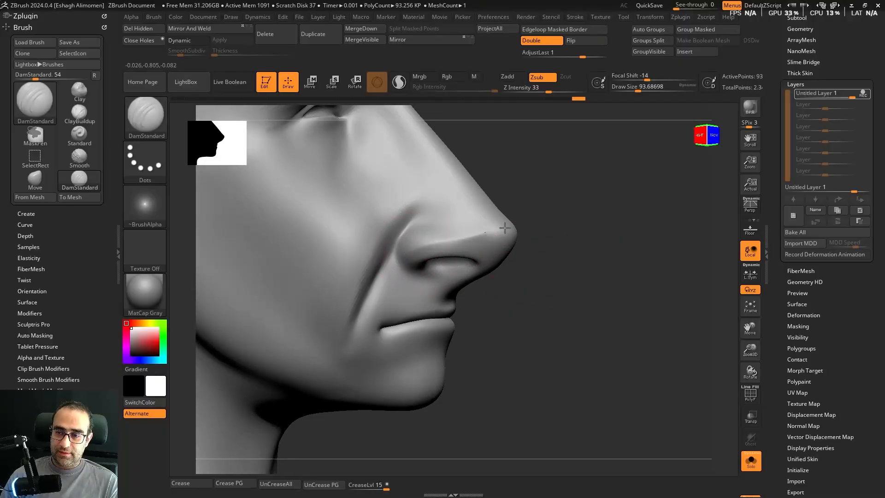
Step: Refine the lower end of the nasolabial fold with DamStandard at draw size about 68, undoing unwanted strokes and smoothing the area
key(ctrl+z)
mouse_move(549, 233)
mouse_down()
mouse_move(520, 236)
mouse_move(393, 205)
mouse_move(631, 256)
mouse_move(605, 242)
mouse_move(662, 228)
mouse_move(666, 304)
mouse_move(665, 294)
mouse_up()
key([)
key([)
drag(347, 178, 294, 253)
key(ctrl+z)
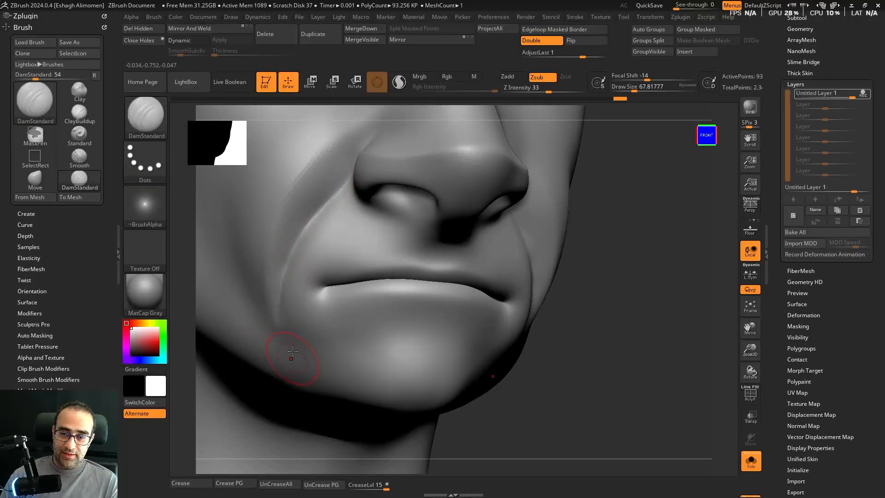
shift+drag(293, 351, 286, 361)
Step: Define the mouth corners with the DamStandard brush and undo the trial strokes around the lips
drag(602, 318, 558, 328)
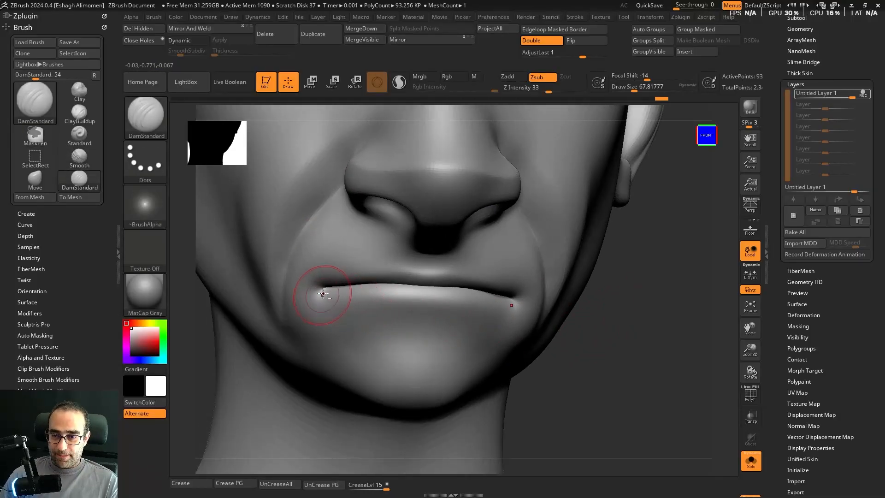
key(ctrl+z)
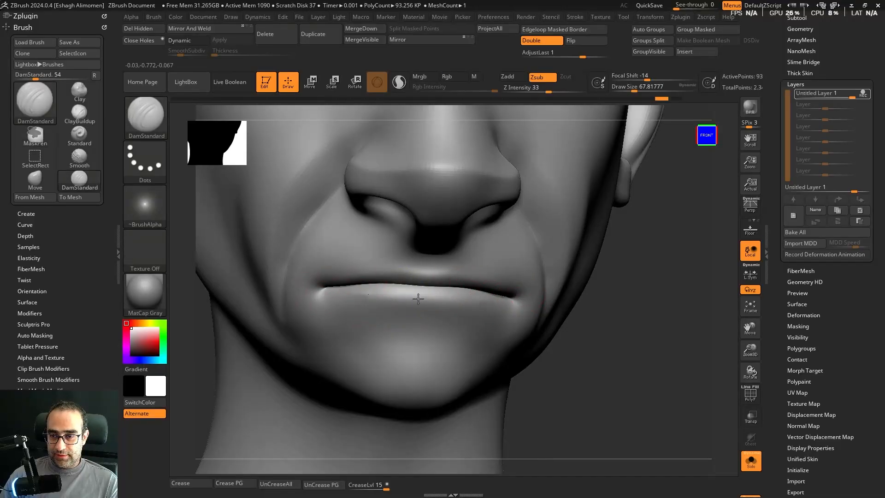
mouse_move(604, 315)
mouse_down()
mouse_move(686, 339)
mouse_move(424, 308)
mouse_up()
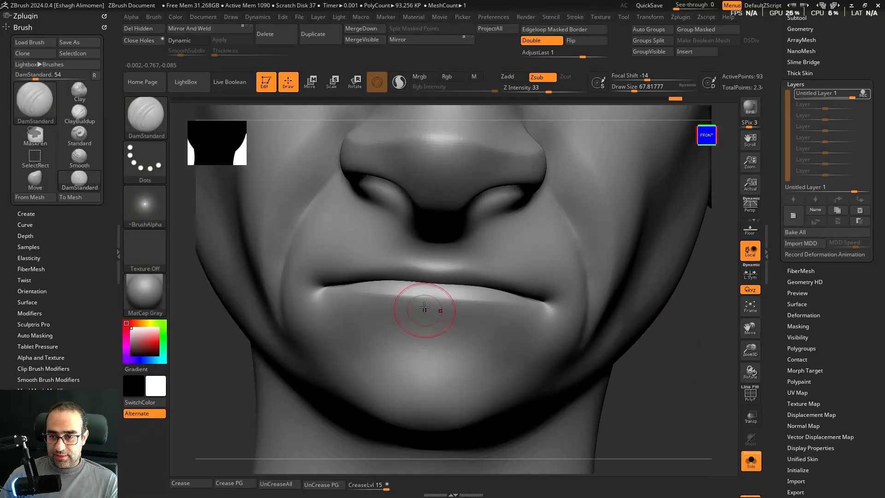
key(ctrl+z)
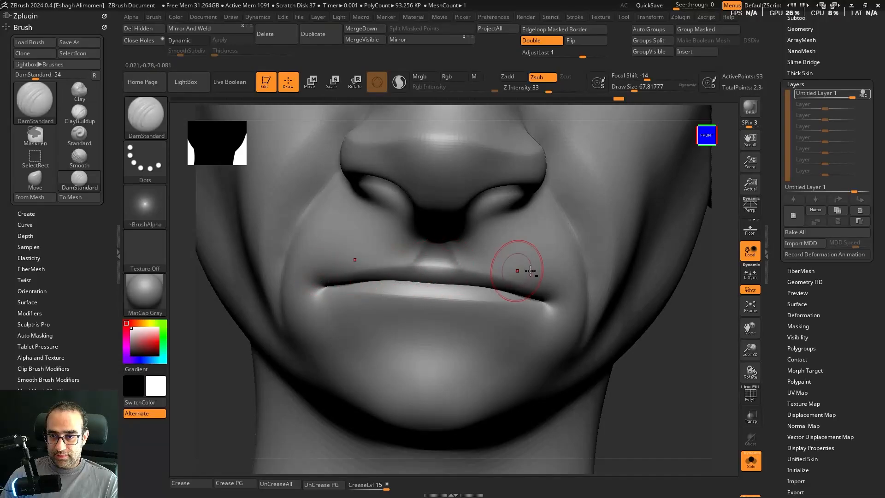
key(ctrl+z)
Step: Compare the isolated head with the full character, including hair, eyebrows, beard and clothing, from several angles
drag(731, 352, 709, 382)
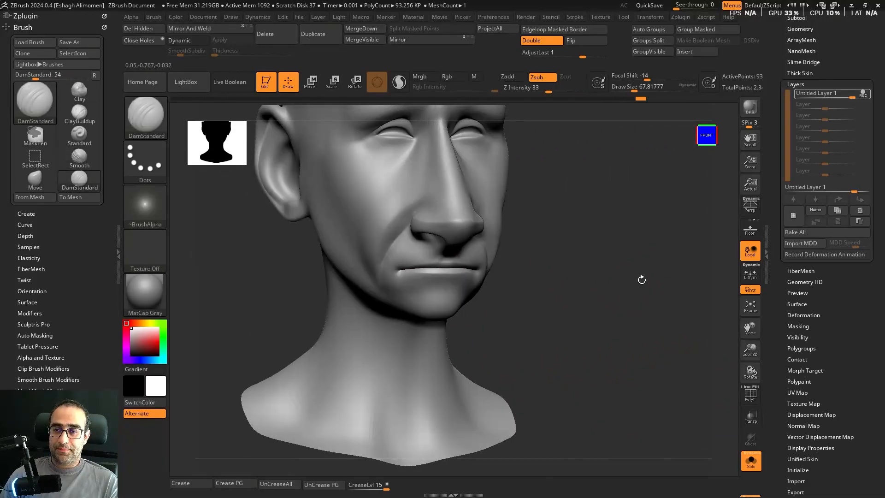
drag(640, 277, 645, 324)
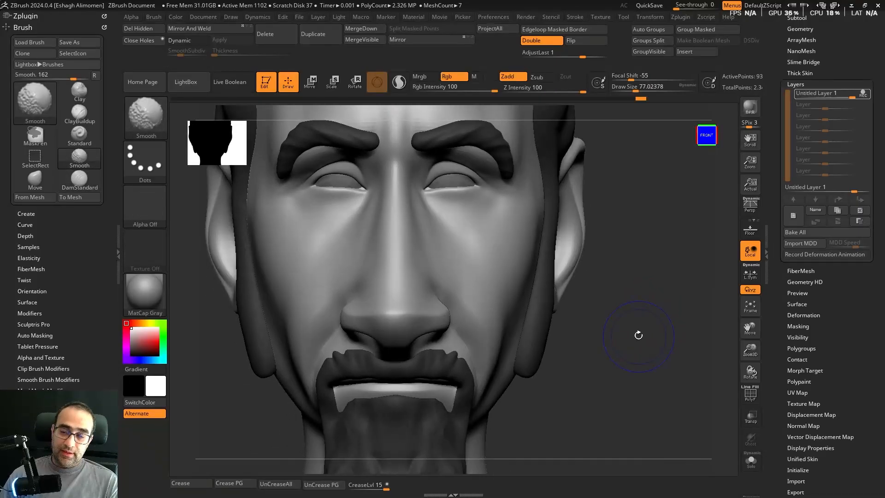
key(shift+ctrl+s)
drag(624, 373, 639, 362)
key(f)
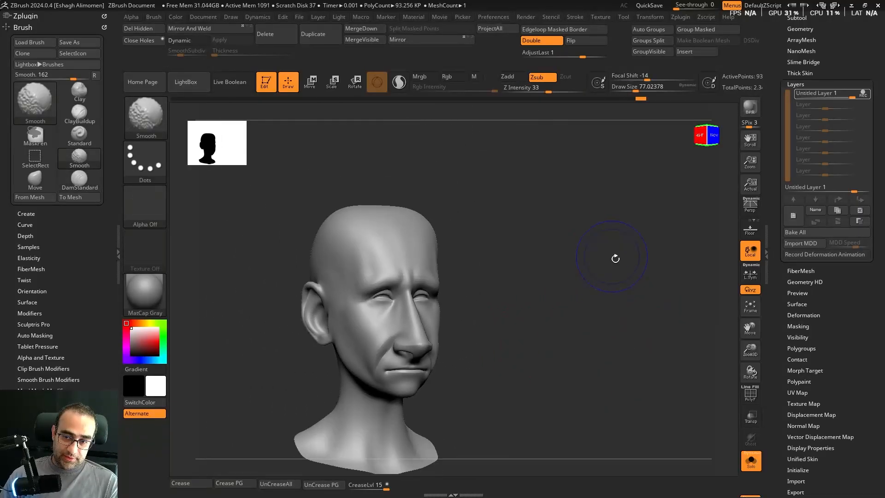
key(shift+ctrl+s)
shift+drag(592, 316, 623, 310)
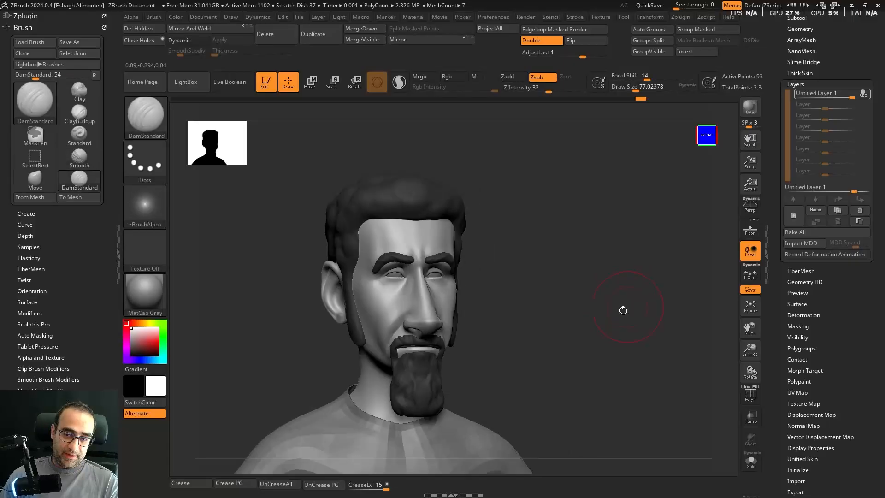
drag(579, 268, 492, 280)
key(shift+ctrl+s)
Step: Flatten the bridge of the nose with the hPolish brush
shift+drag(653, 297, 652, 332)
key(b)
key(h)
key(p)
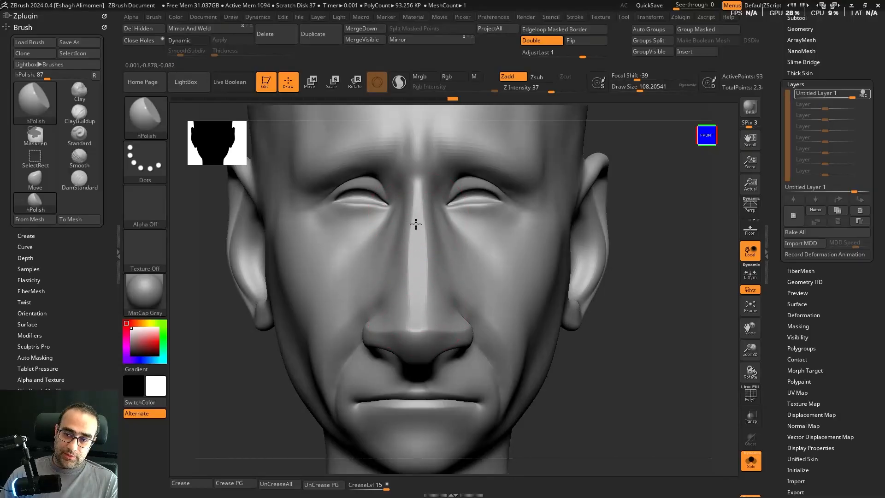
drag(645, 286, 734, 263)
Step: Sharpen the sides of the nose bridge with the DamStandard brush at draw size about 101 and smooth the transitions
key(shift)
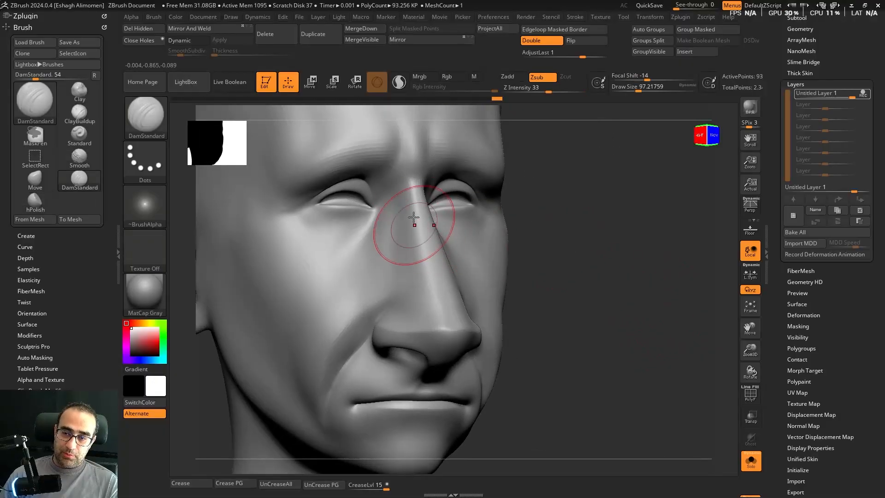
key(s)
drag(408, 201, 412, 202)
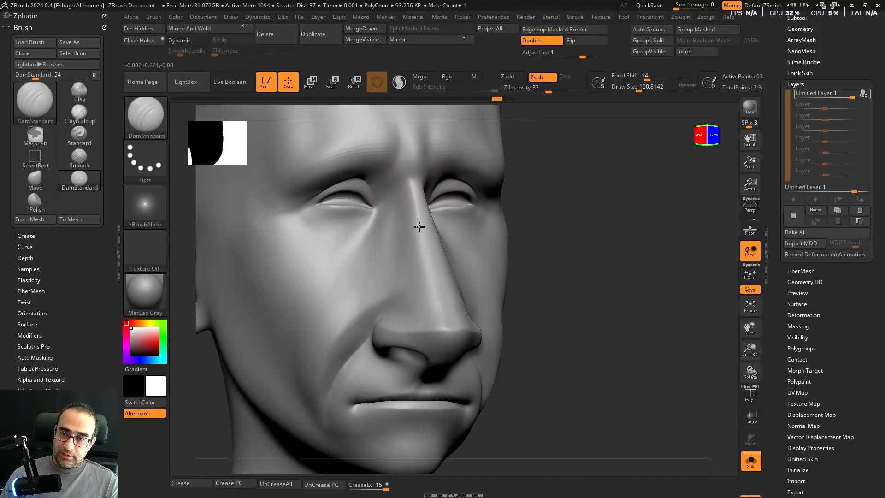
key(shift)
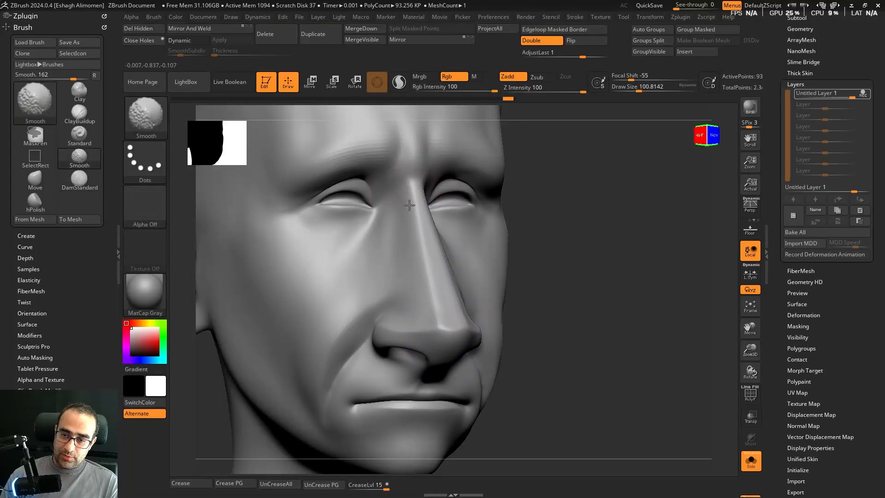
shift+drag(534, 277, 454, 259)
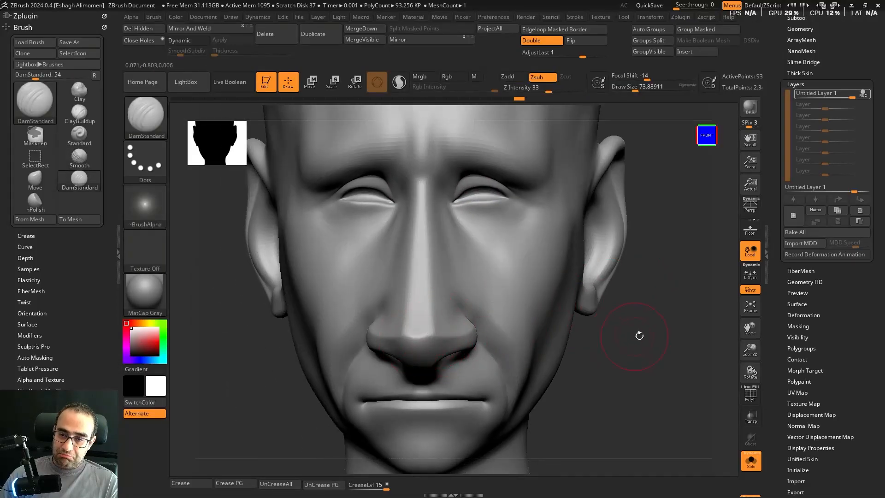
drag(639, 335, 630, 312)
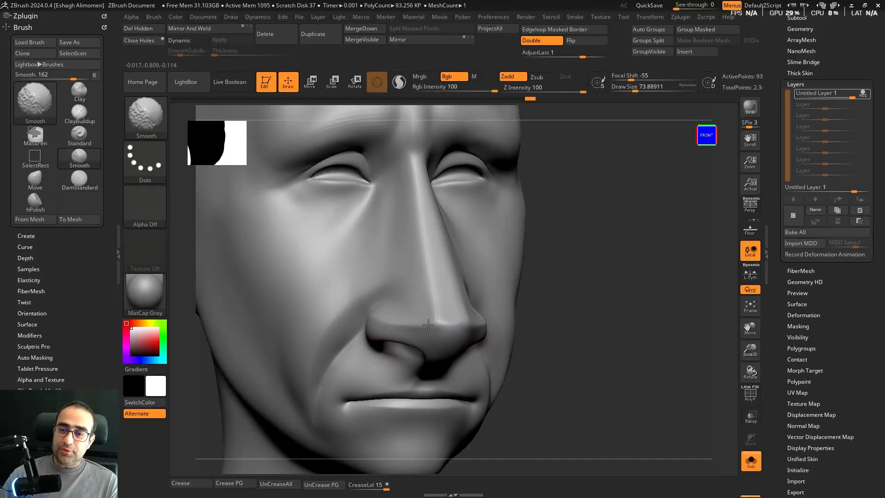
Step: Polish flat planes onto the tip, sides and underside of the nose with the hPolish brush, and smooth the result
mouse_move(531, 304)
mouse_down()
mouse_move(607, 316)
mouse_move(585, 338)
mouse_move(466, 321)
mouse_up()
key(b)
key(h)
key(p)
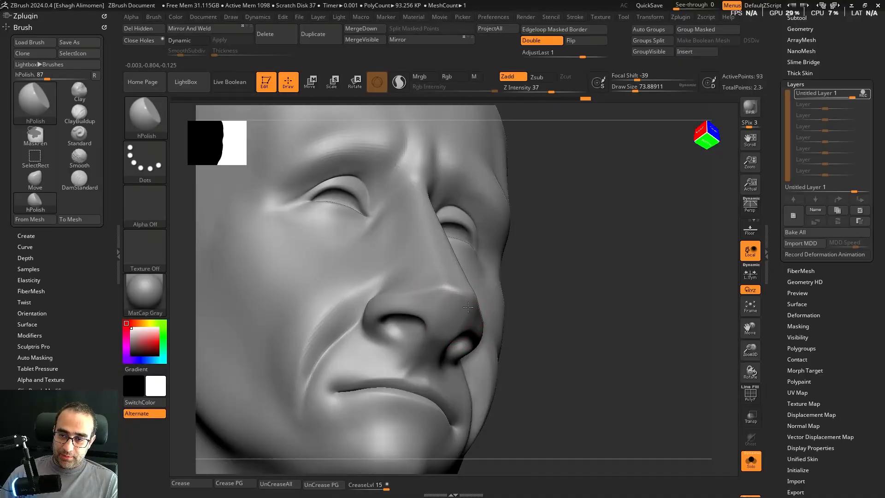
drag(554, 299, 422, 302)
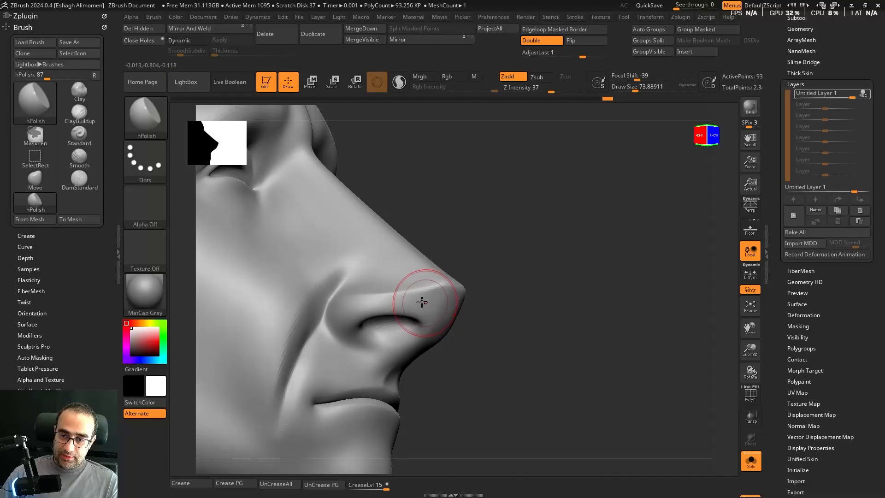
drag(532, 298, 455, 313)
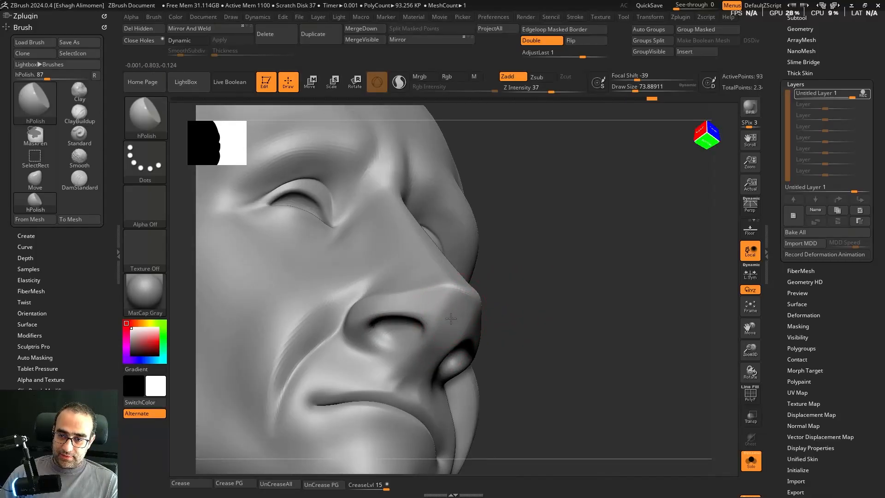
mouse_move(494, 341)
mouse_down()
mouse_move(502, 310)
mouse_move(450, 298)
mouse_up()
mouse_move(563, 328)
shift+mouse_down()
mouse_move(680, 363)
mouse_move(461, 317)
shift+mouse_up()
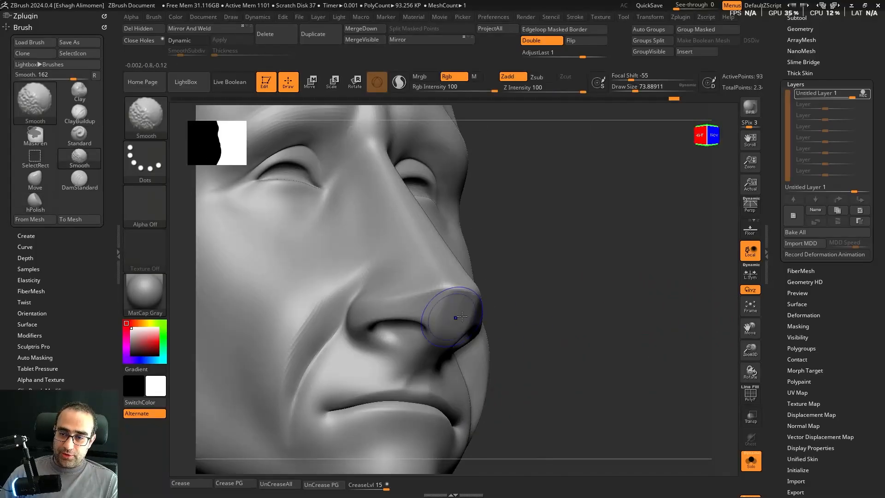
Step: Build up volume on the cheek beside the nasolabial fold with the ClayBuildup brush at draw size about 104
mouse_move(588, 312)
alt+mouse_down()
mouse_move(632, 298)
mouse_move(612, 323)
mouse_move(633, 314)
alt+mouse_up()
alt+drag(587, 331, 649, 343)
mouse_move(653, 373)
mouse_down()
mouse_move(687, 361)
mouse_move(666, 358)
mouse_move(682, 344)
mouse_move(543, 272)
mouse_up()
key(b)
key(c)
key(b)
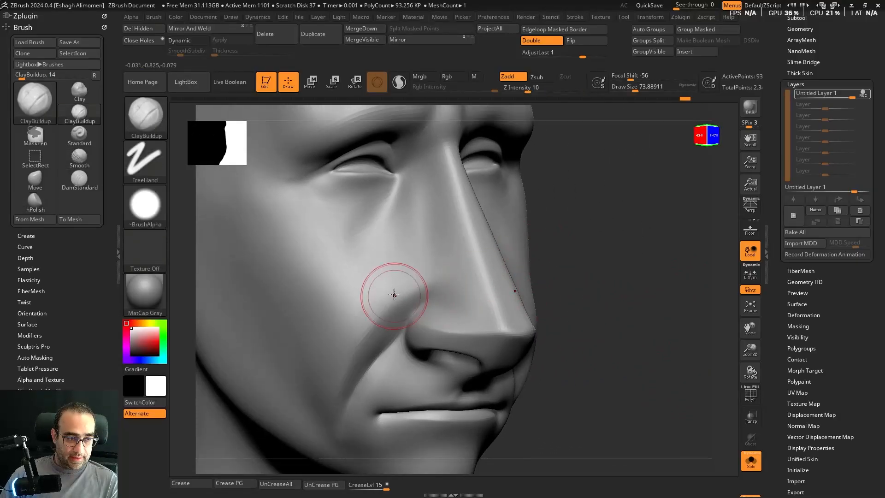
drag(577, 322, 629, 302)
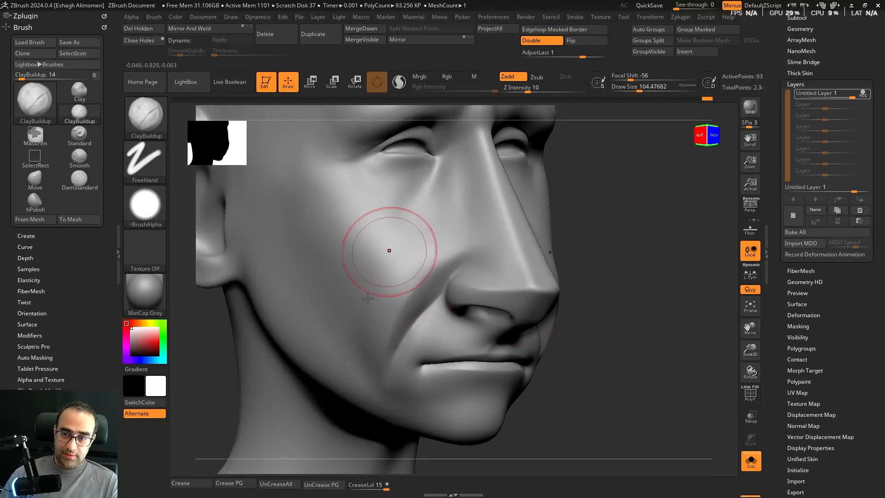
drag(368, 298, 383, 308)
drag(643, 345, 620, 318)
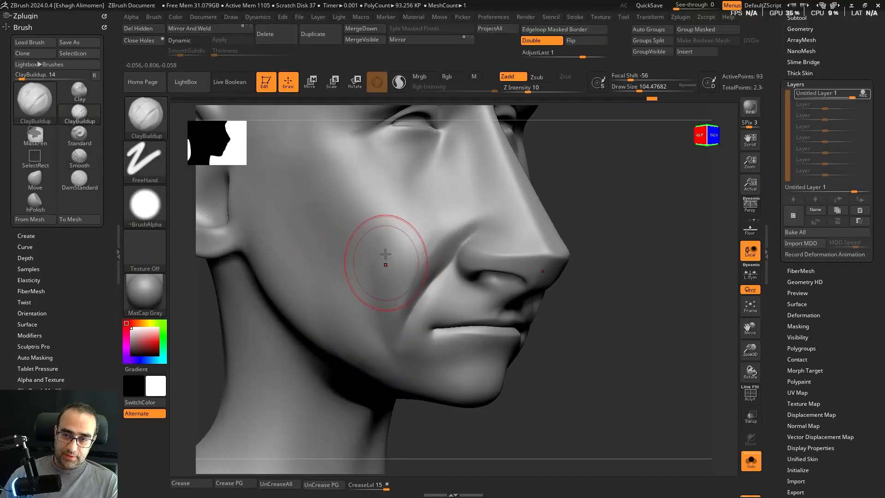
Step: Carve a crease on the lower cheek beside the mouth corner with the DamStandard brush at draw size about 83
key(b)
key(d)
key(s)
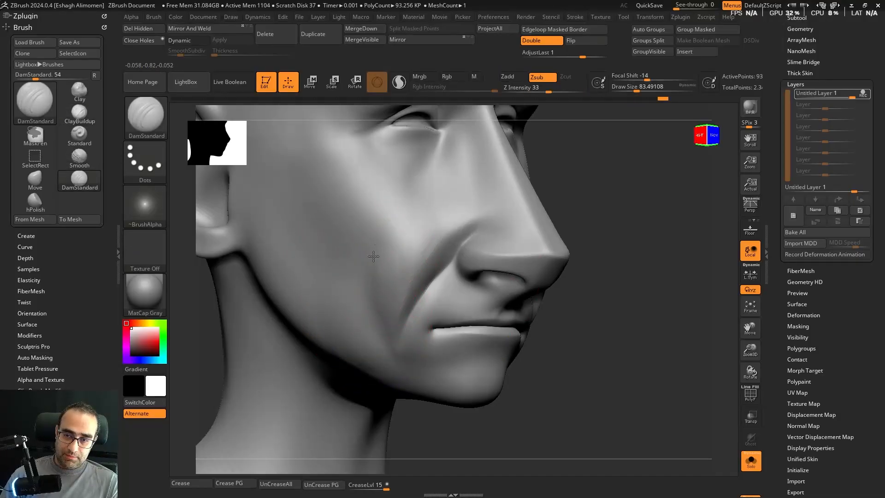
drag(397, 358, 396, 365)
key(shift)
drag(374, 286, 394, 343)
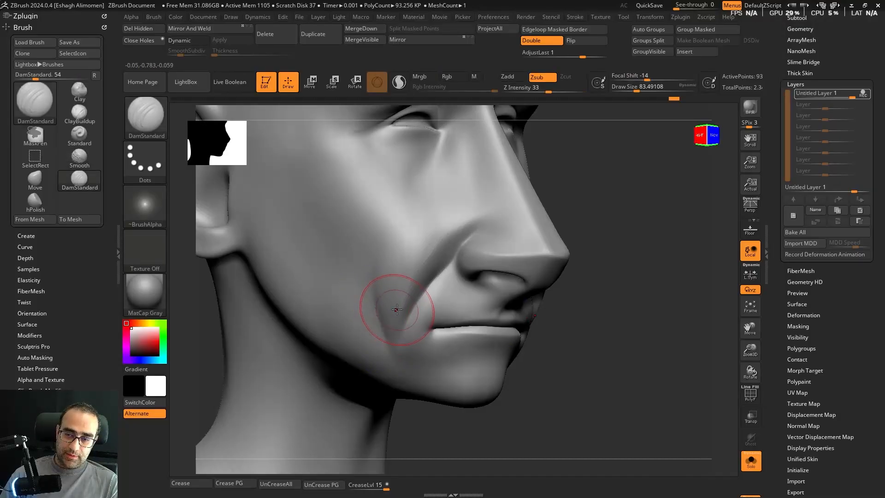
Step: Refine the crease of the nasolabial fold beside the nose wing with the DamStandard brush at draw size about 83
key(shift)
drag(707, 244, 660, 251)
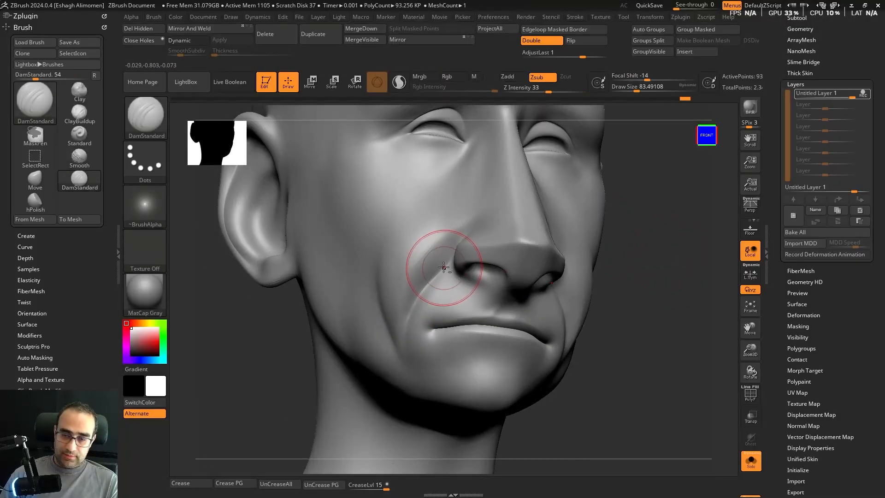
drag(472, 216, 435, 243)
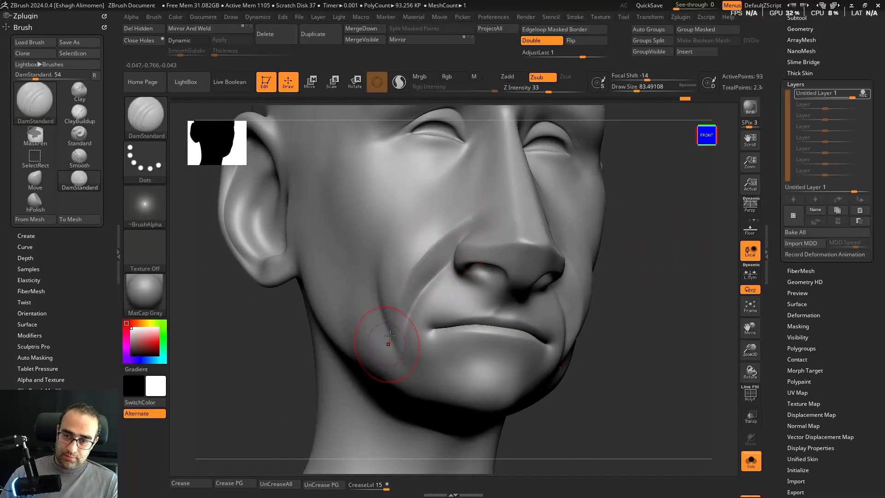
drag(671, 249, 649, 293)
key(space)
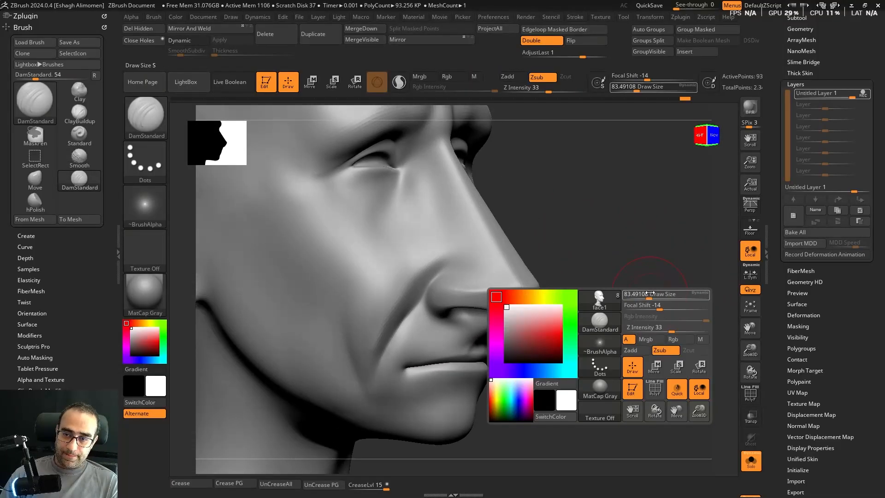
drag(677, 201, 651, 297)
drag(651, 298, 480, 379)
Step: Switch to the eyeballs subtool, isolate it from the head and display its polygon wireframe
alt+click(375, 230)
key(alt+s)
alt+drag(598, 364, 476, 353)
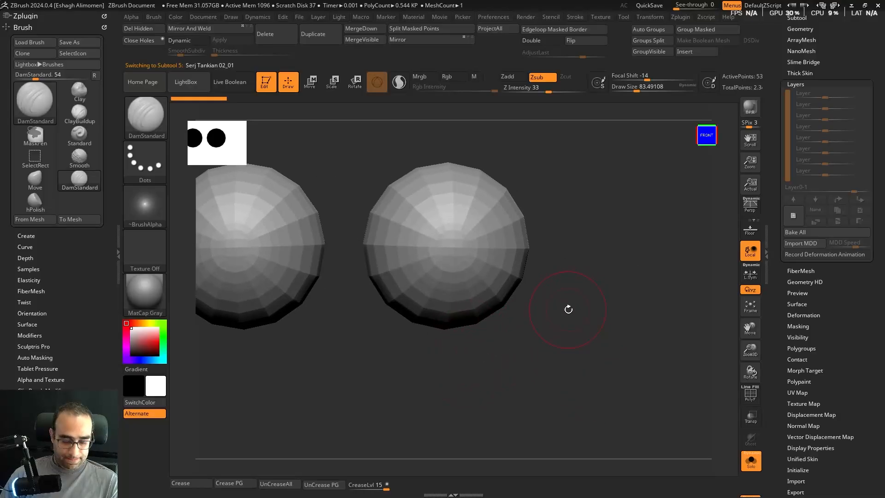
alt+drag(622, 280, 690, 411)
alt+drag(709, 335, 575, 329)
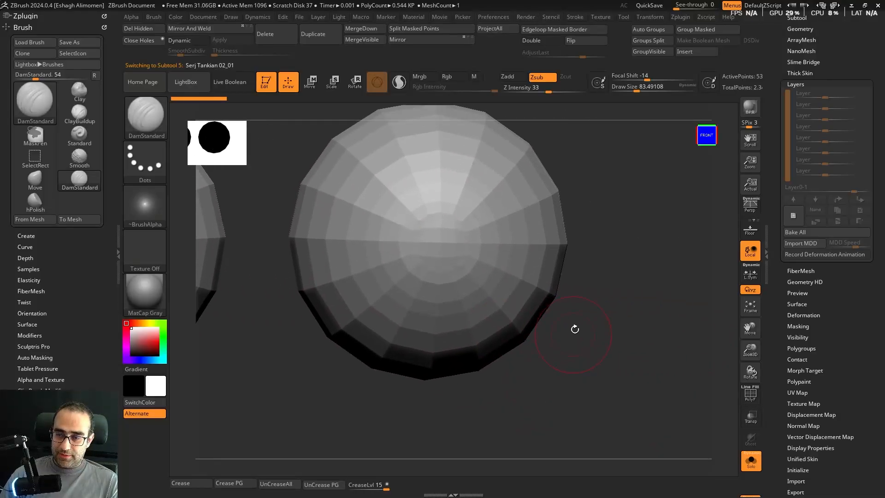
drag(628, 277, 652, 280)
key(shift+f)
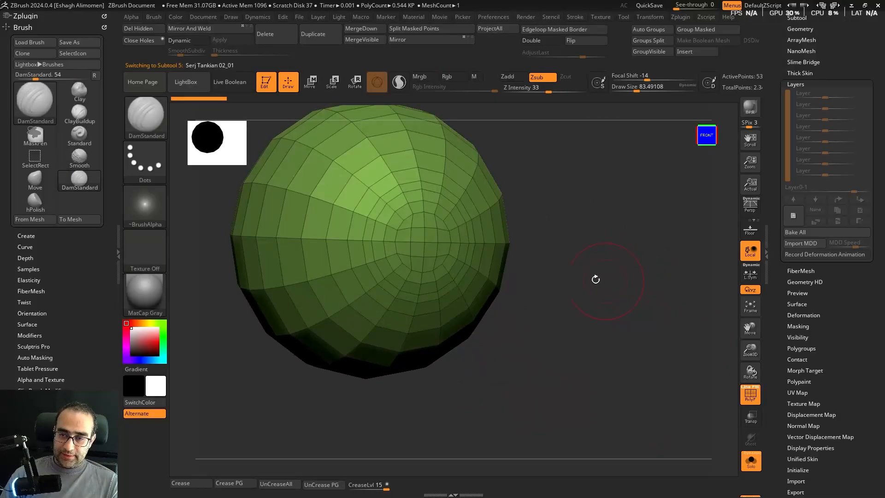
Step: Choose the ZModeler brush with draw size 1 and view the eyeball from the side
click(149, 125)
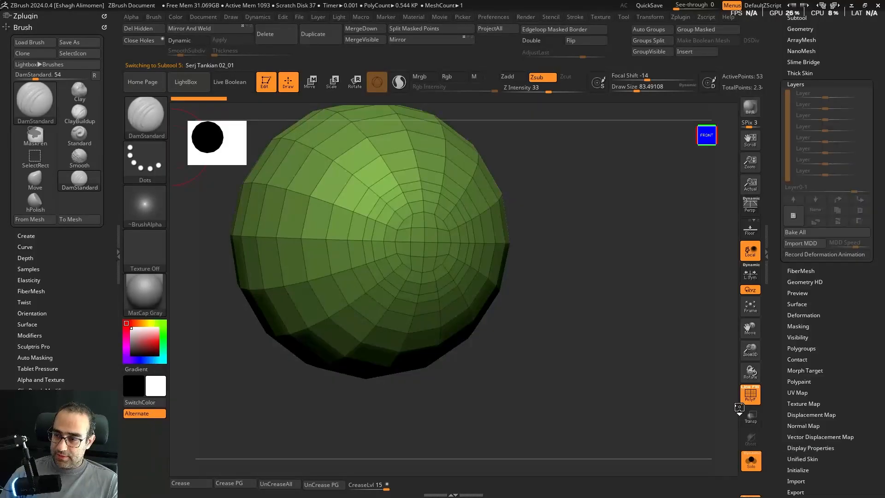
click(760, 410)
click(718, 443)
key(s)
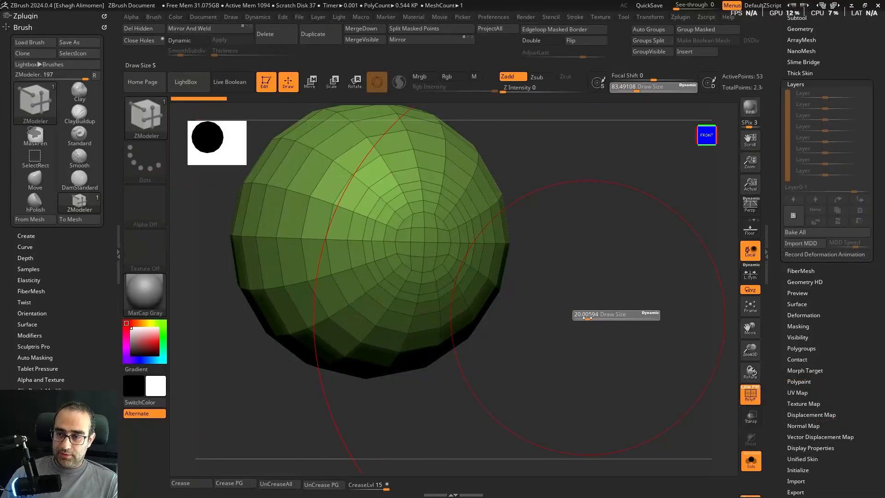
mouse_move(595, 307)
shift+mouse_down()
mouse_move(570, 289)
mouse_move(643, 291)
shift+mouse_up()
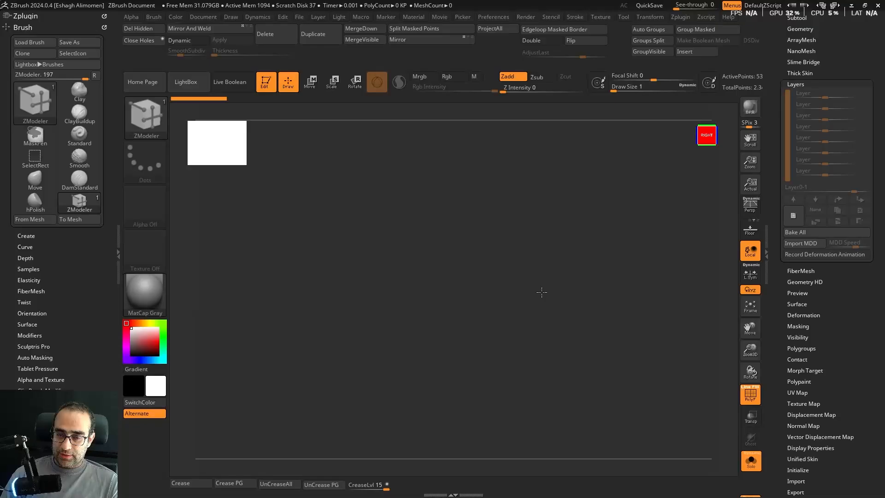
drag(542, 292, 664, 306)
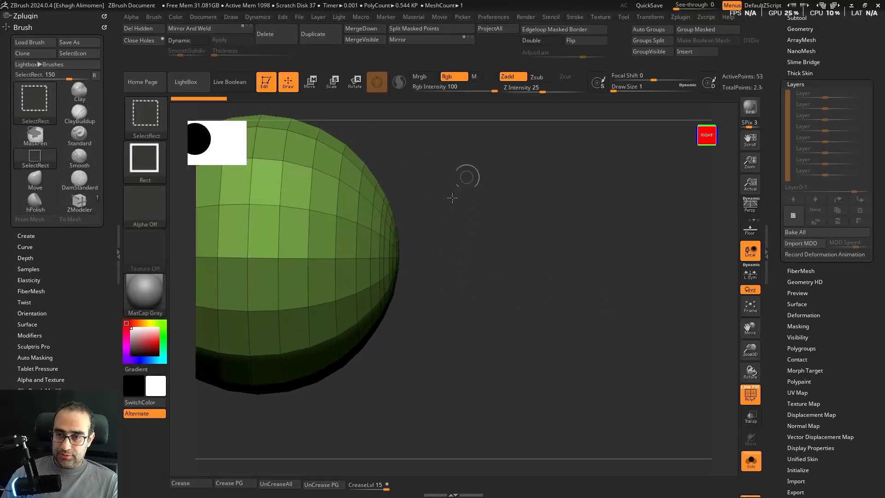
Step: Isolate the round cap of polygons at the eyeball's front, assign it its own polygroup and unhide the rest
ctrl+shift+drag(474, 171, 391, 327)
drag(585, 321, 484, 328)
ctrl+alt+shift+drag(445, 208, 326, 233)
mouse_move(471, 206)
ctrl+alt+shift+mouse_down()
mouse_move(434, 268)
mouse_move(438, 286)
ctrl+alt+shift+mouse_up()
ctrl+alt+shift+drag(457, 338, 376, 322)
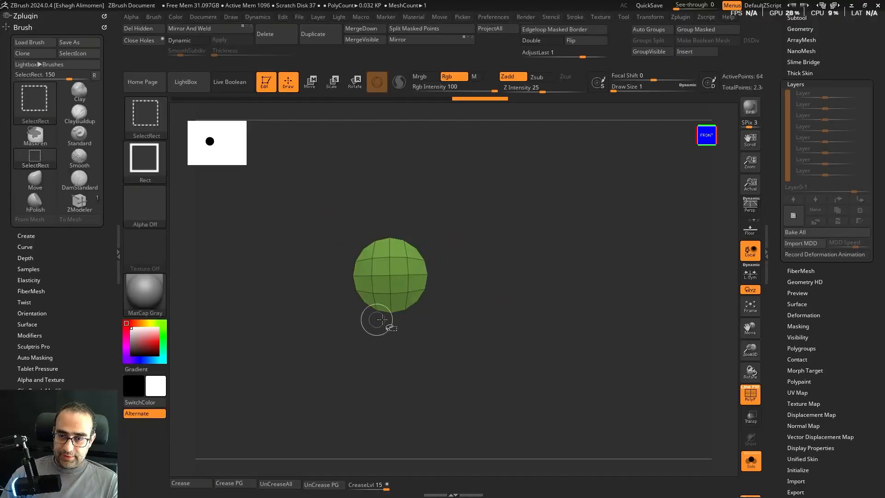
key(ctrl+w)
ctrl+shift+click(495, 300)
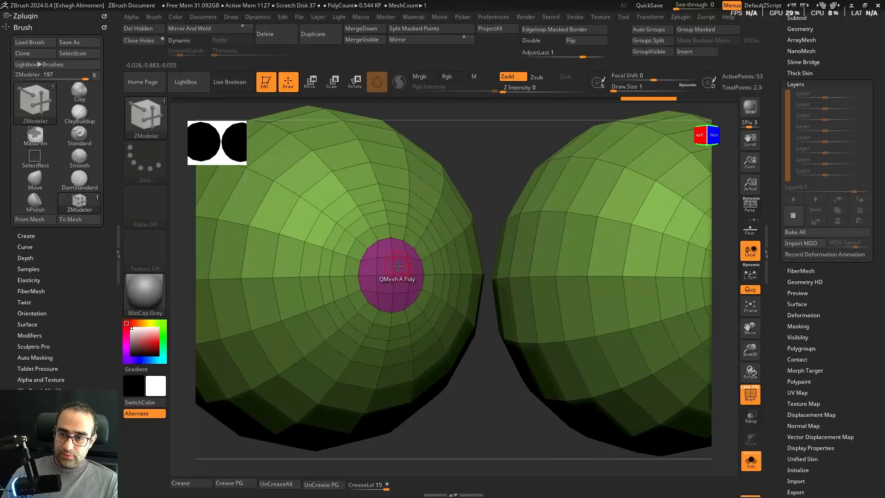
key(space)
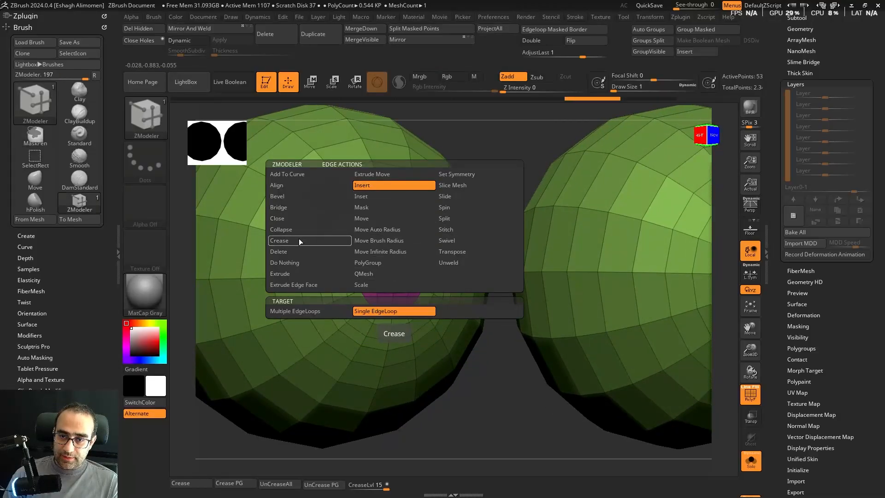
click(379, 241)
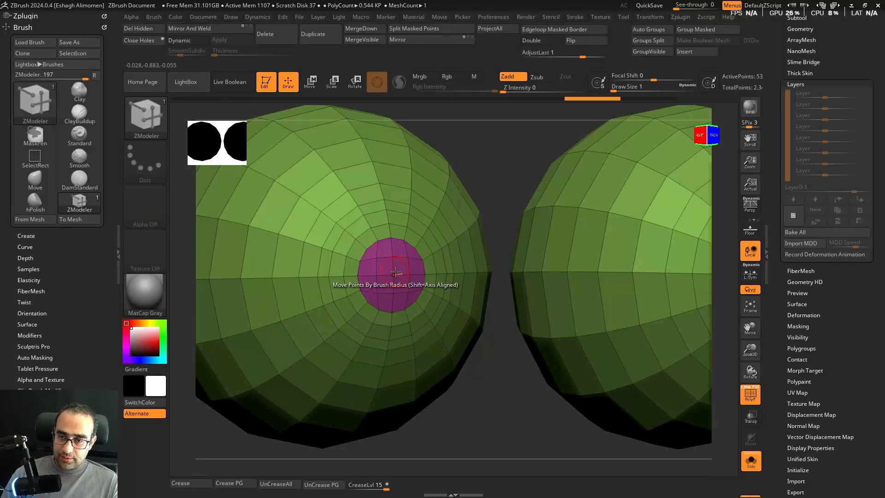
right_drag(395, 272, 396, 277)
key(space)
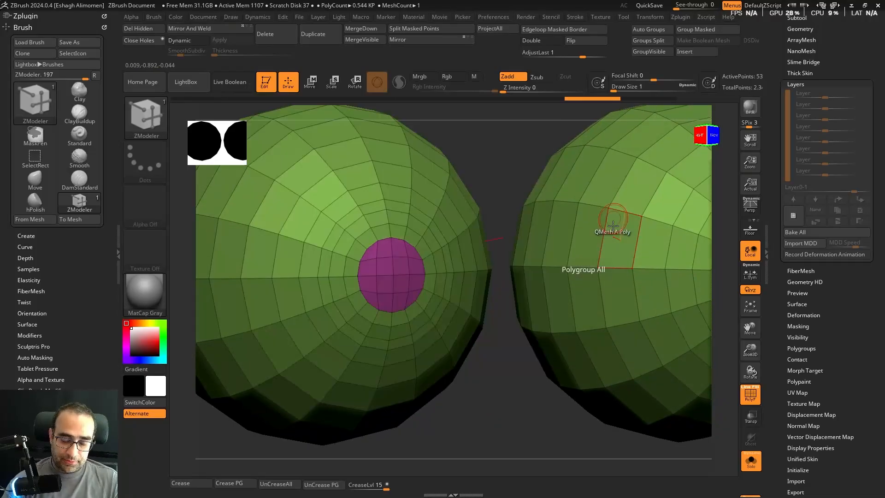
key(space)
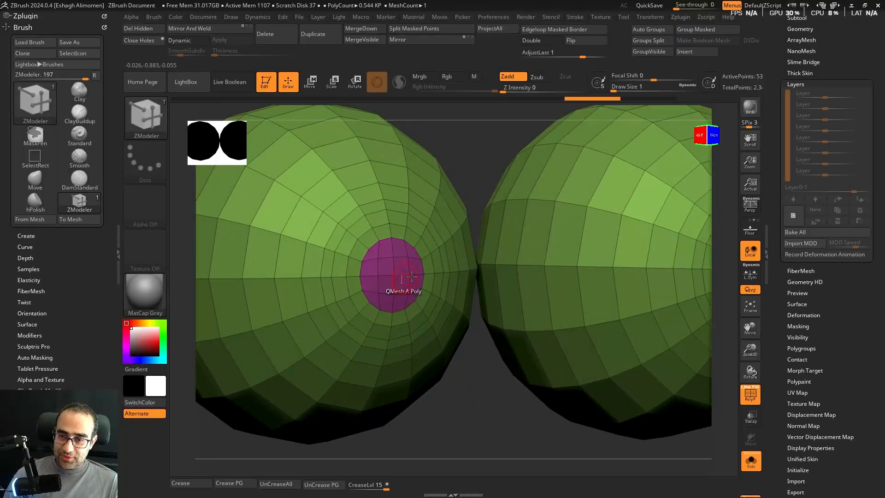
ctrl+shift+click(403, 270)
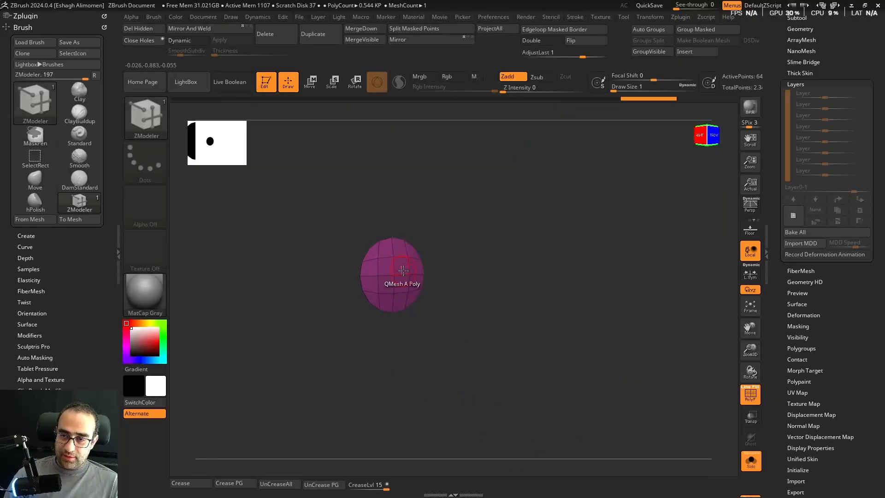
ctrl+shift+click(445, 320)
Step: Set the ZModeler polygon action to QMesh with target Polygroup All and push the pupil polygroup into the eyeball
key(space)
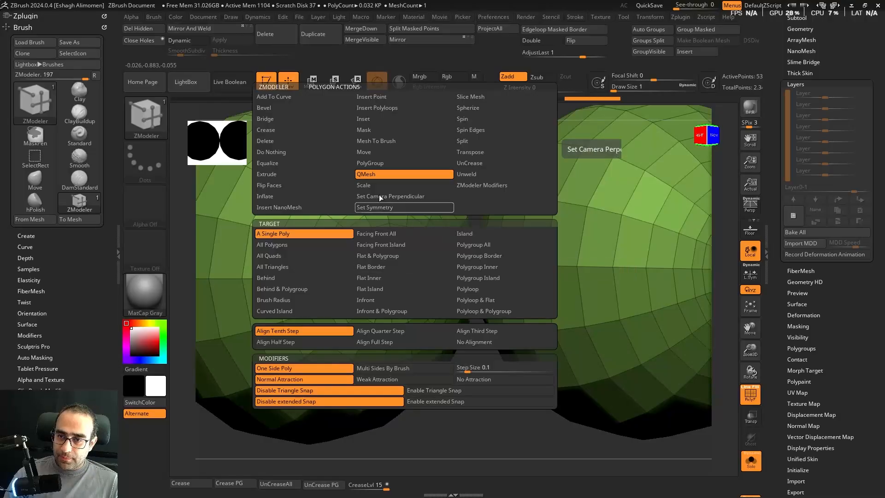
click(489, 248)
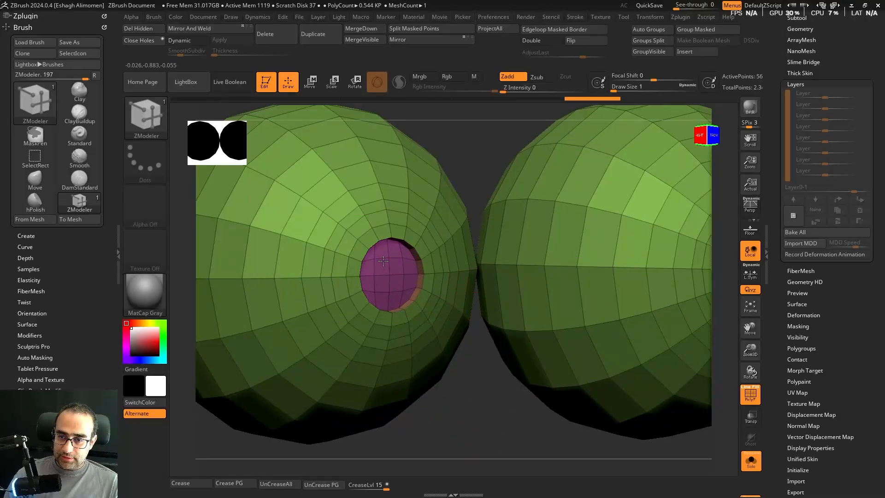
click(370, 253)
drag(472, 422, 527, 425)
mouse_move(551, 377)
mouse_down()
mouse_move(524, 403)
mouse_move(495, 407)
mouse_move(521, 441)
mouse_move(535, 424)
mouse_up()
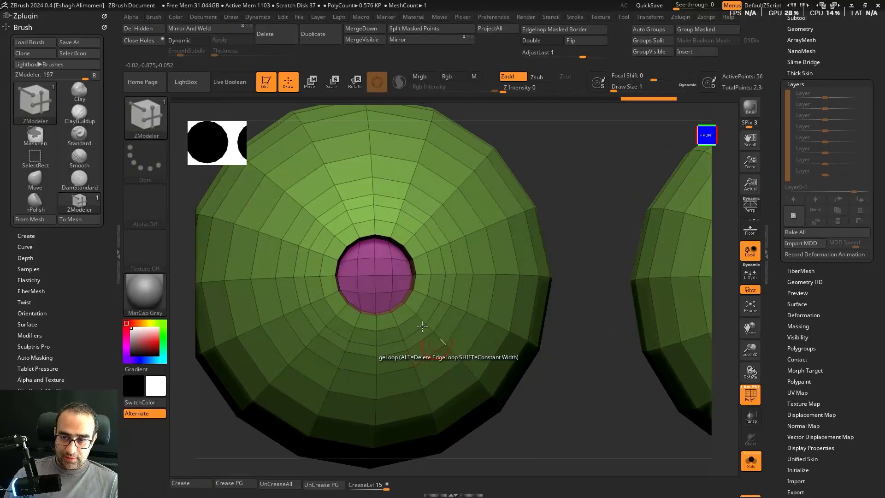
Step: Mask everything on the eyeballs except the recessed pupil polygroup
key(ctrl+shift)
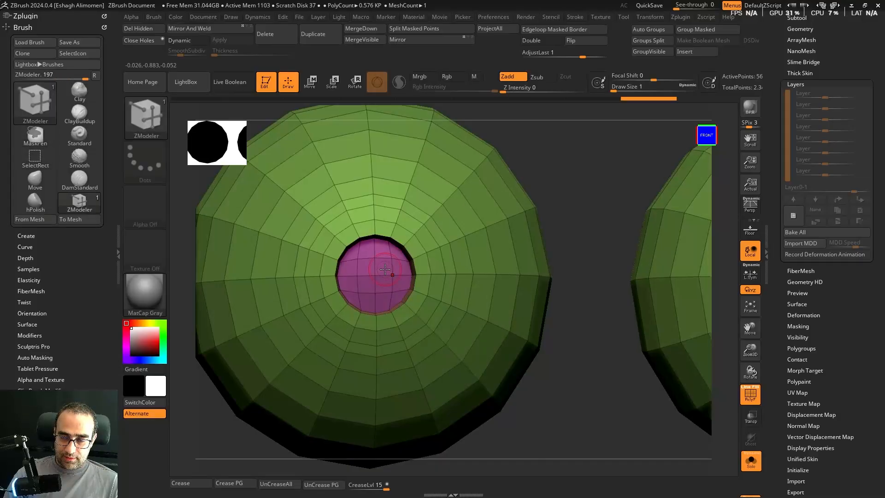
key(space)
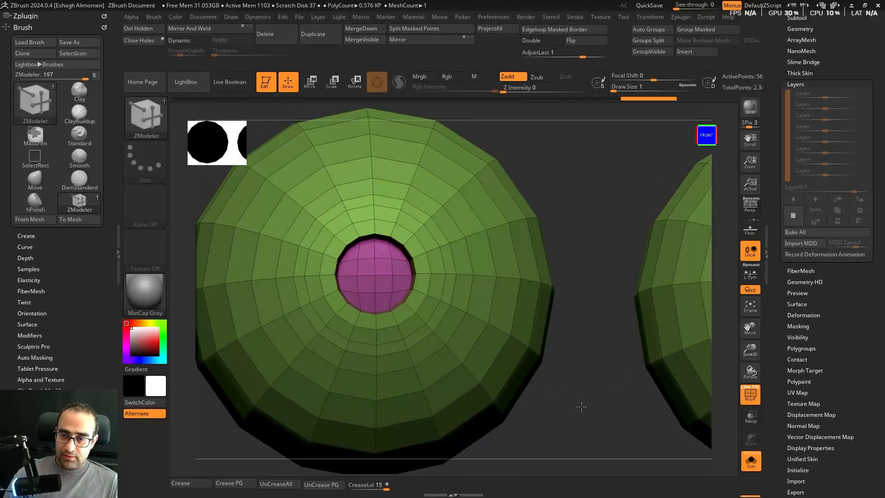
ctrl+shift+click(382, 271)
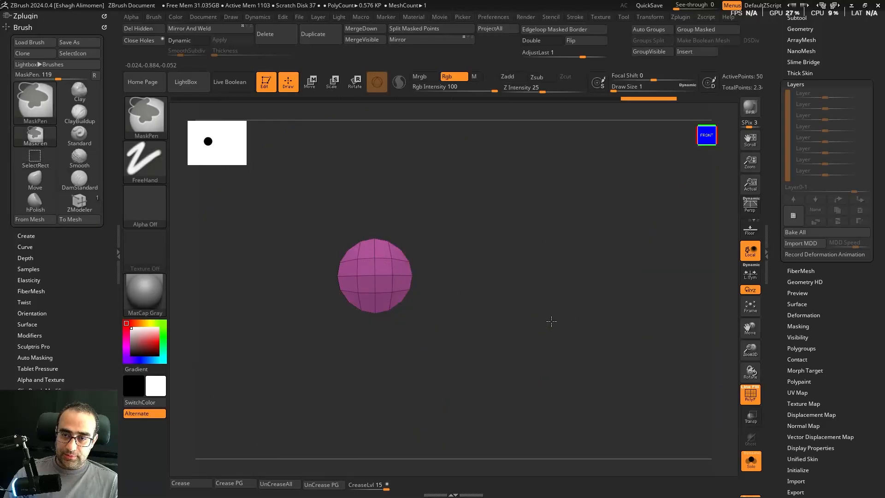
ctrl+click(552, 320)
ctrl+shift+click(515, 323)
ctrl+click(563, 405)
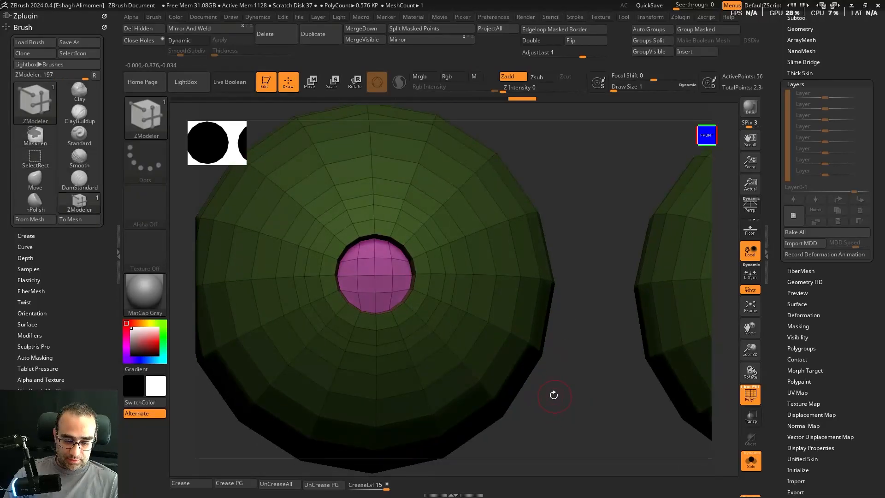
Step: Enable local symmetry and scale the unmasked, recessed pupil down with the transform gizmo
key(r)
key(y)
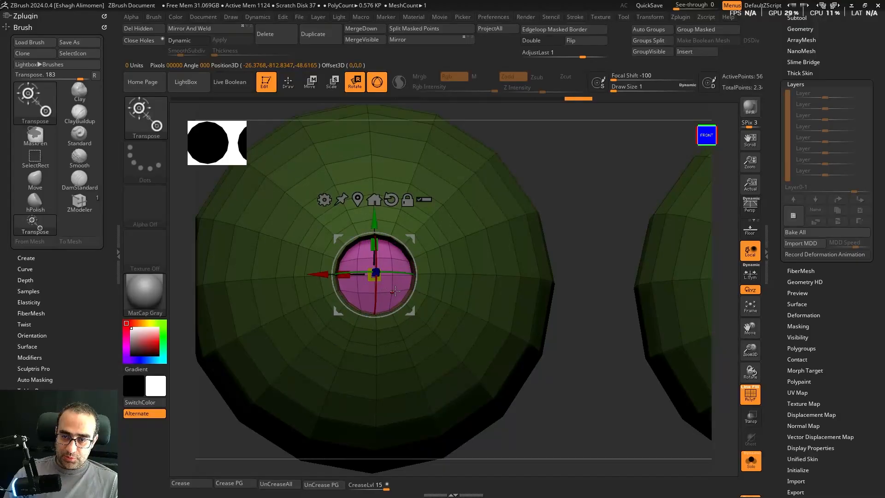
drag(374, 275, 374, 274)
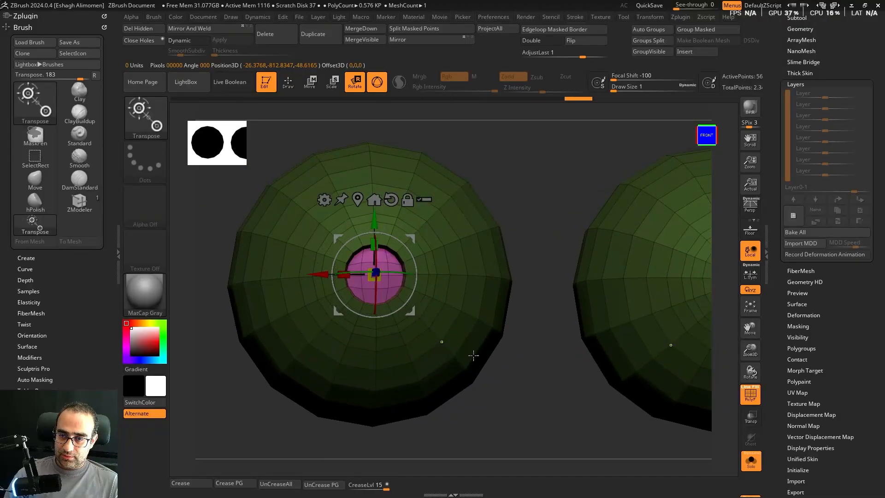
drag(507, 388, 580, 282)
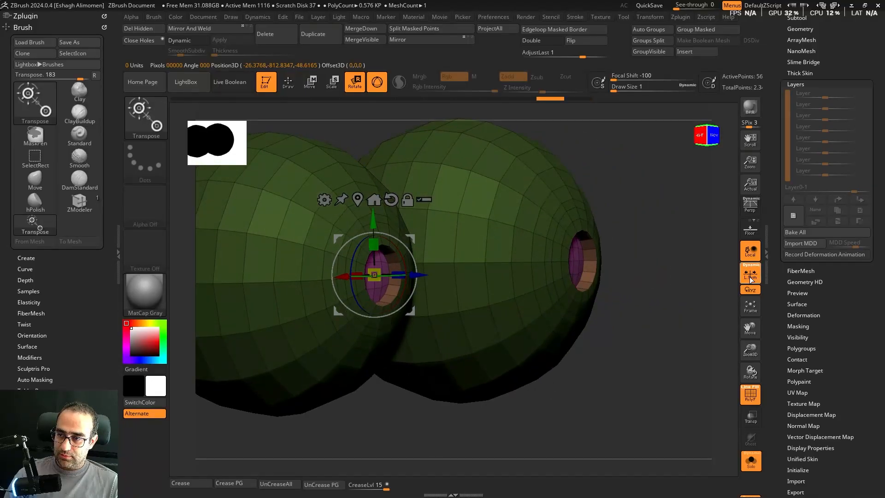
drag(431, 354, 389, 355)
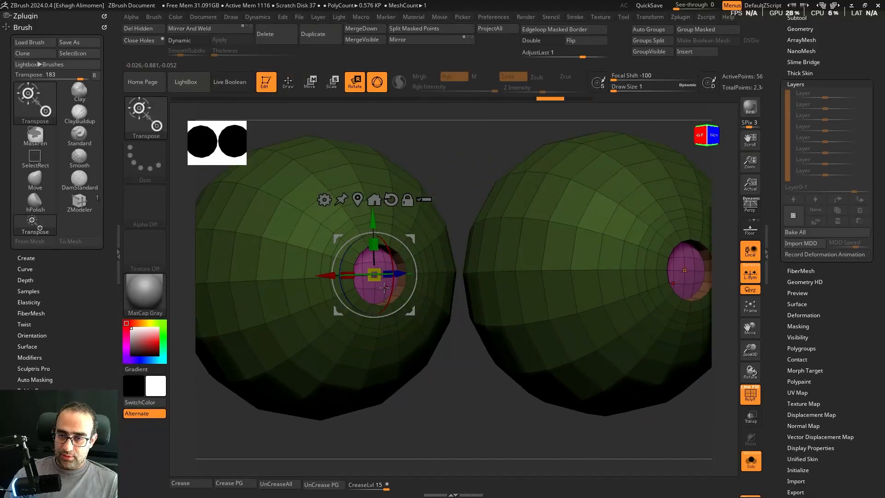
drag(544, 406, 574, 397)
click(289, 85)
mouse_move(499, 442)
mouse_down()
mouse_move(509, 442)
mouse_move(519, 413)
mouse_up()
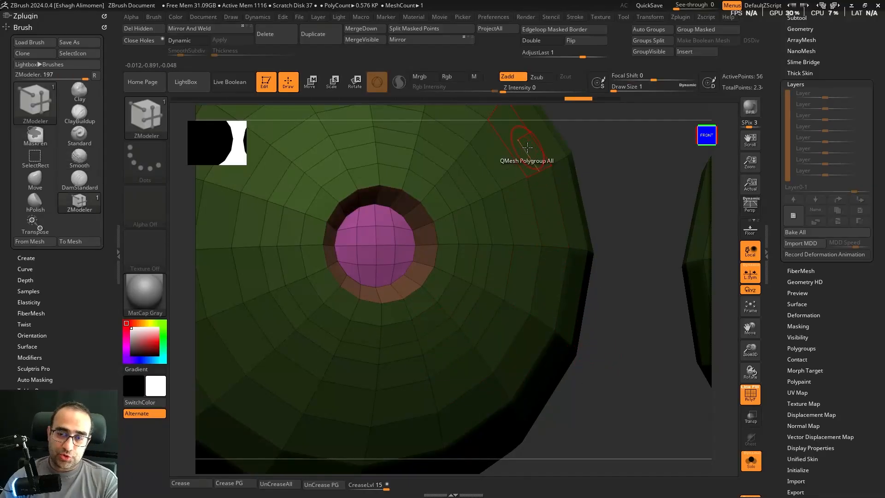
Step: Smooth the recessed pupil polygons with the Smooth brush, undoing the first stroke and redoing it
key(shift)
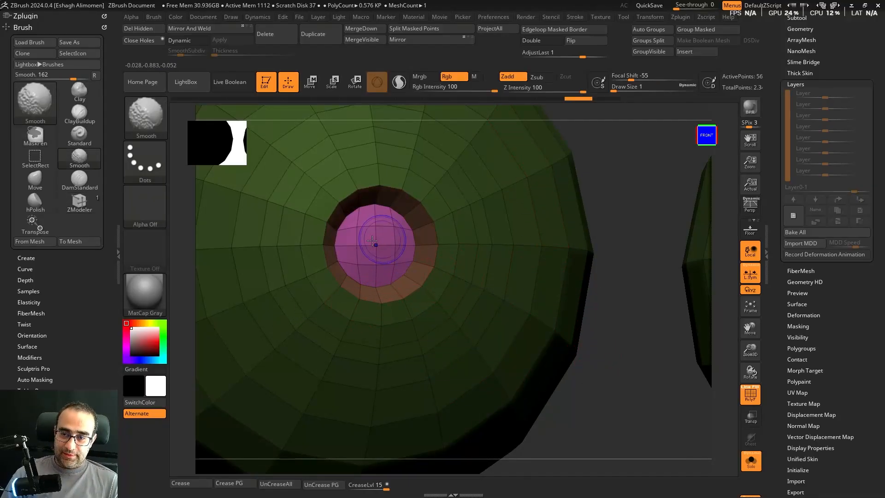
shift+drag(358, 251, 383, 249)
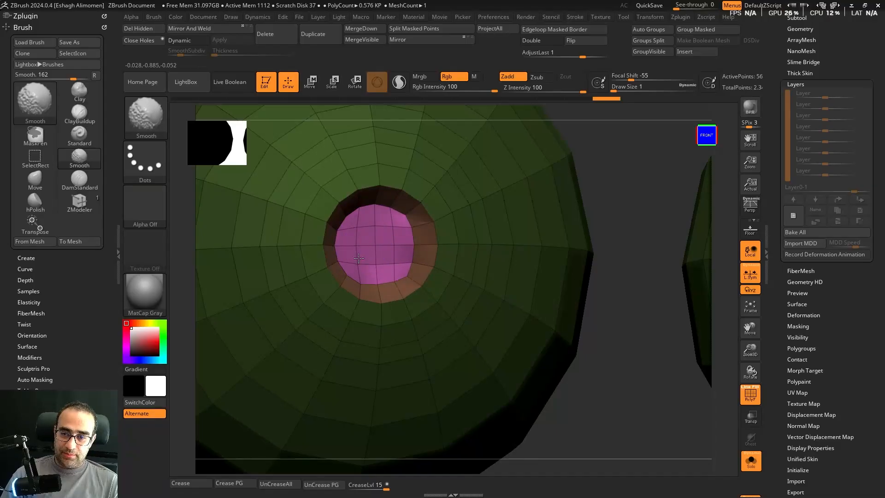
key(ctrl+z)
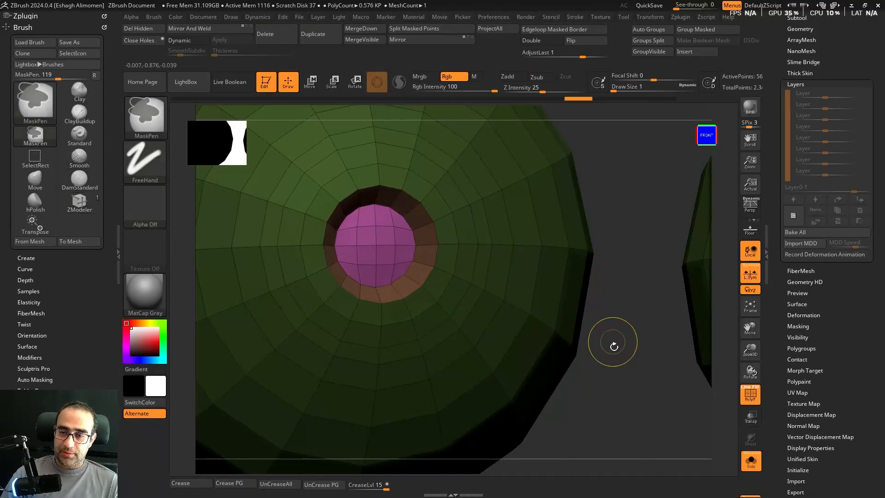
key(shift)
shift+drag(366, 244, 392, 250)
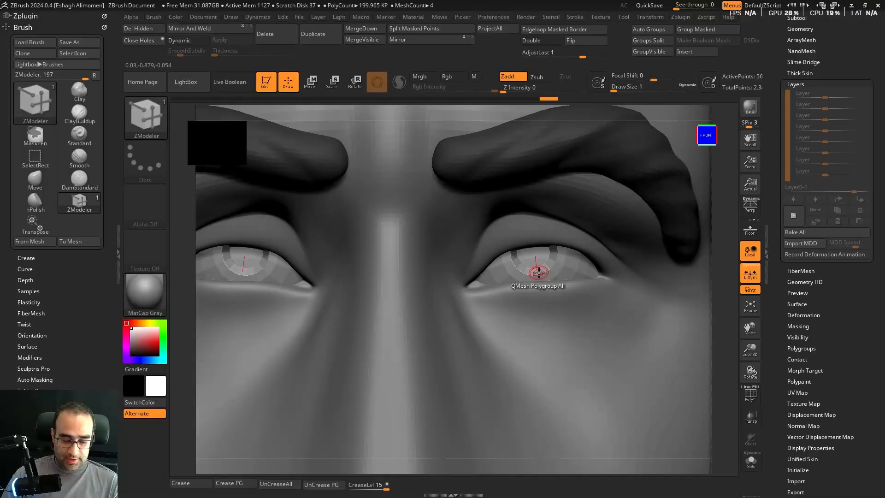
Step: Reset the gizmo's orientation on the eyes and move them slightly down along the Y axis
key(w)
click(262, 176)
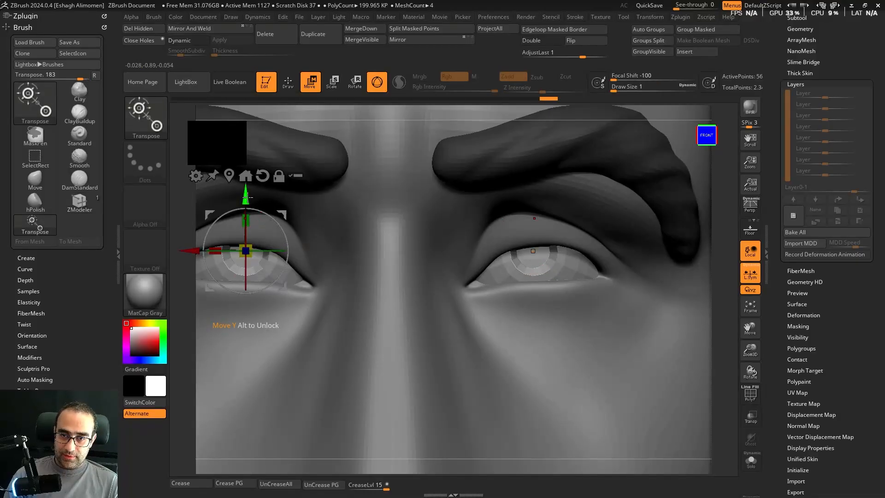
drag(248, 198, 246, 205)
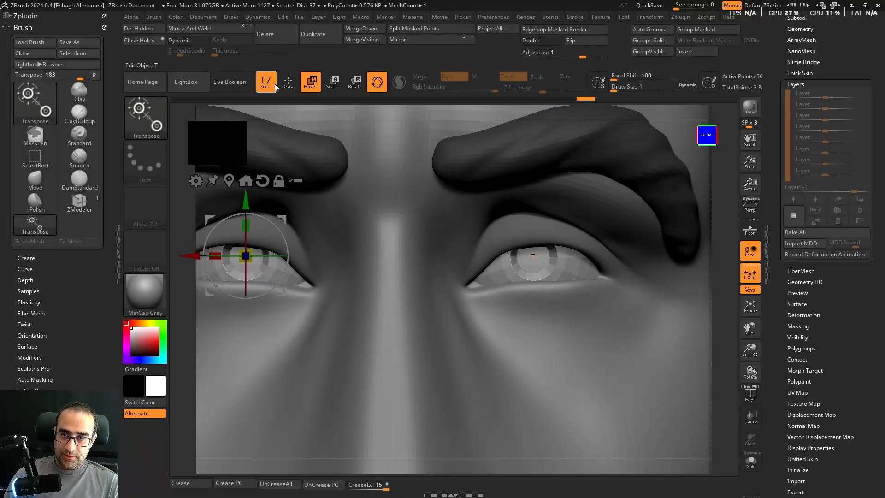
Step: Turn on dynamic subdivision for the eyeballs with a SmoothSubdiv level of 2
key(q)
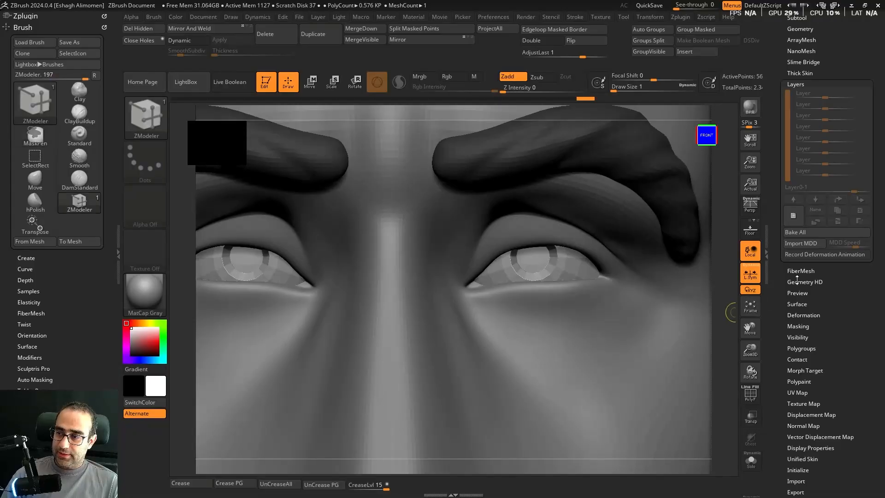
drag(840, 302, 840, 385)
click(800, 111)
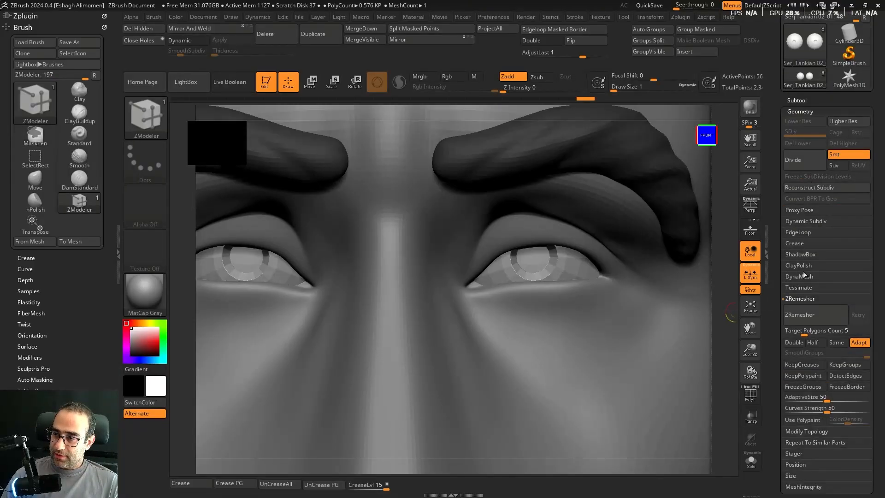
click(801, 276)
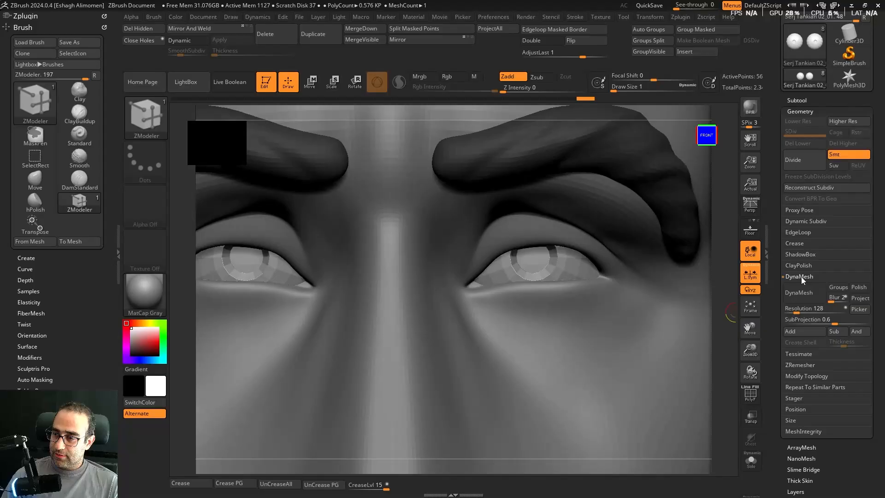
click(804, 221)
click(800, 232)
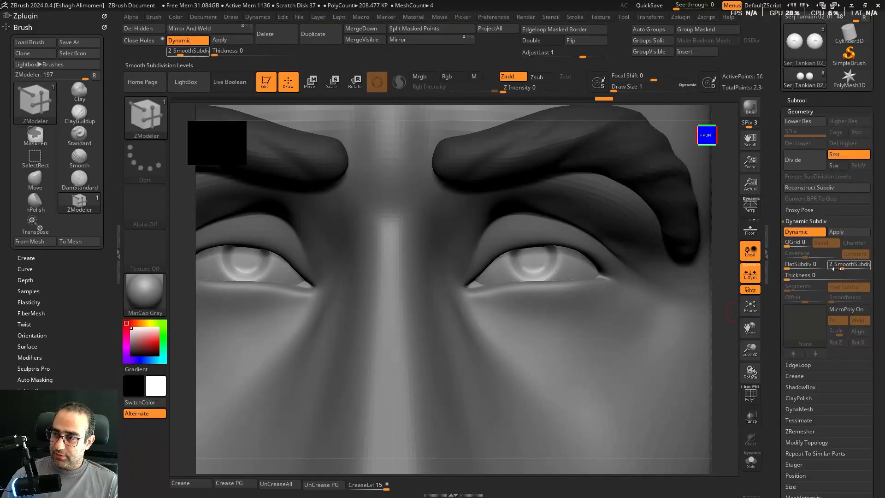
Step: Isolate the eyeballs and insert ZModeler edge loops around the pupil recess to tighten its rim under subdivision
key(shift+ctrl+s)
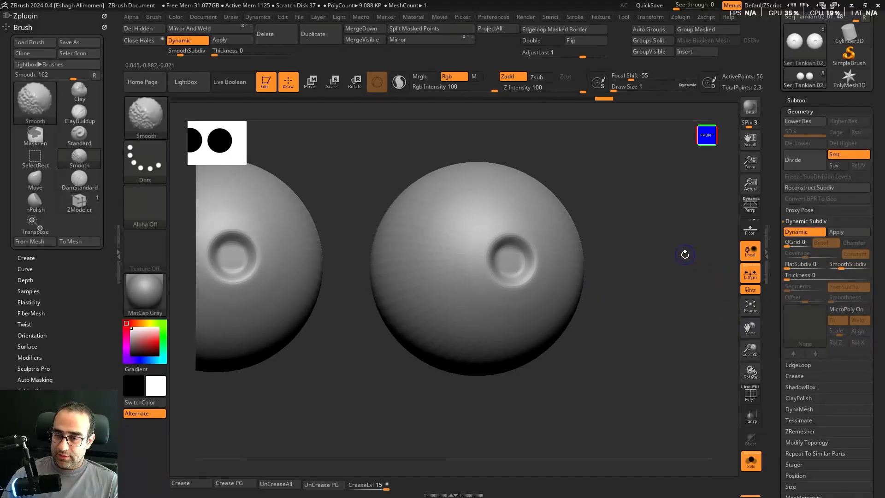
key(shift+f)
ctrl+right_drag(682, 243, 538, 237)
key(shift+f)
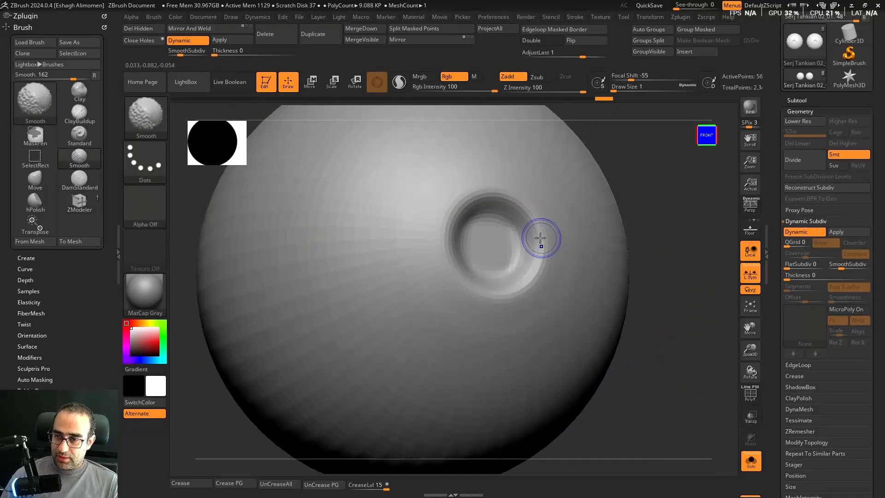
key(shift+f)
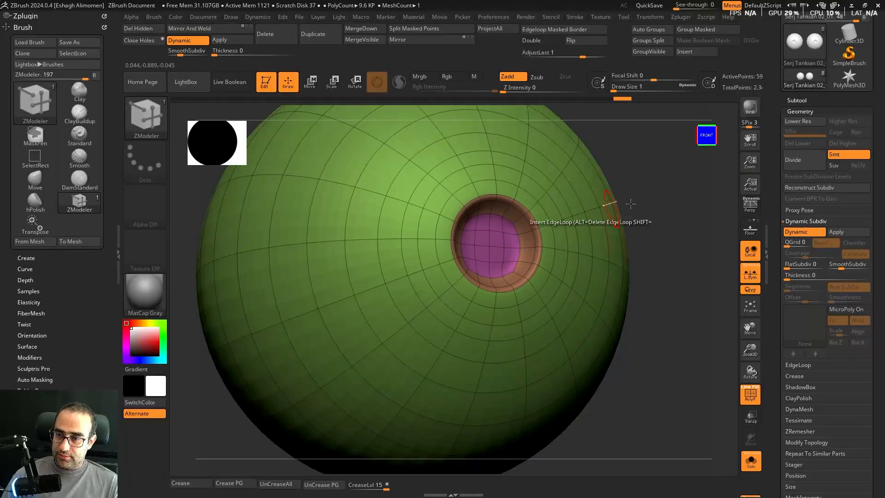
right_drag(632, 204, 564, 226)
click(535, 230)
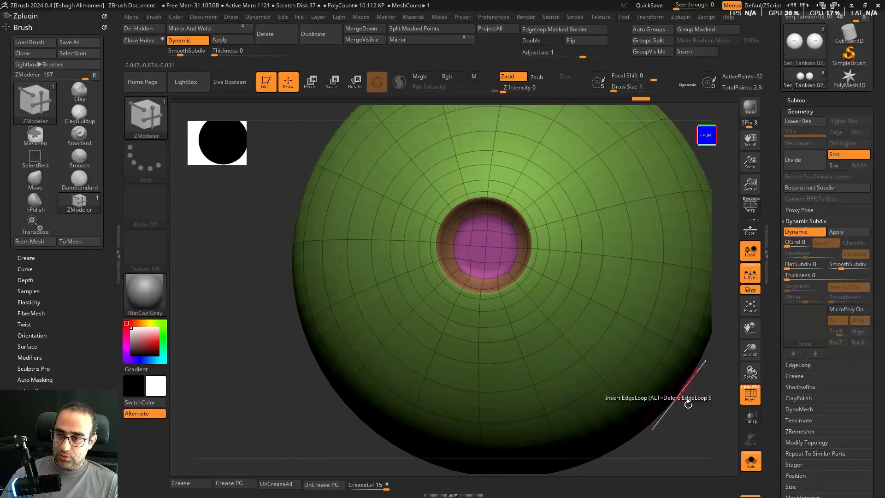
ctrl+right_drag(688, 401, 680, 379)
key(shift+f)
key(alt+s)
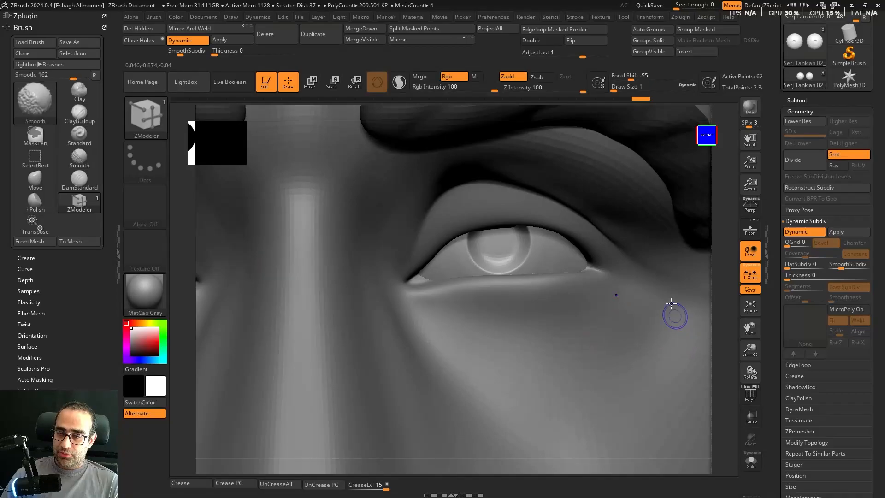
Step: Isolate the eyeballs again and try to smooth the floor of the pupil recess with the Smooth brush
key(alt+s)
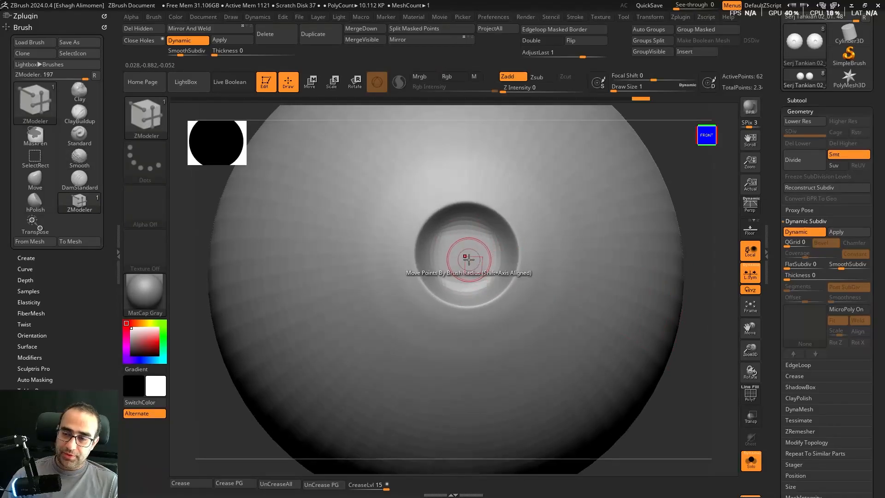
key(shift)
key(shift)
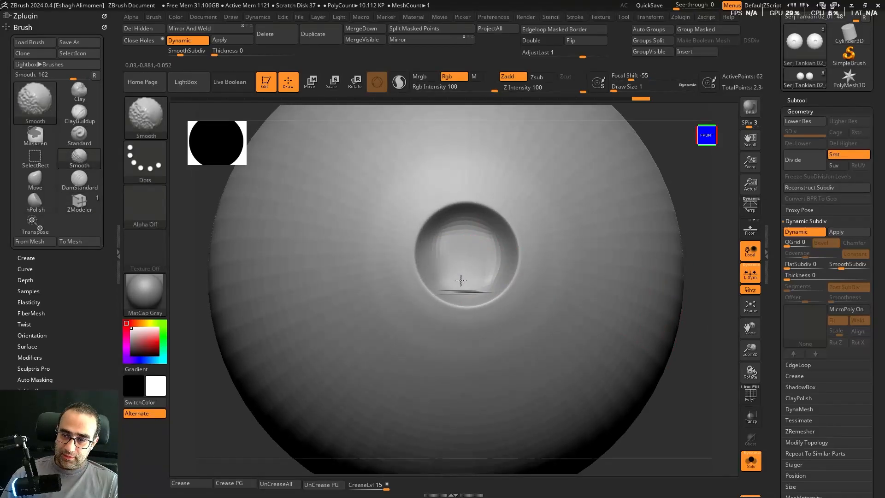
shift+drag(460, 280, 466, 273)
key(ctrl+z)
Step: Isolate the pupil polygroup and invert its mask so only the recessed pupil stays unmasked on the full eyeballs
mouse_move(690, 402)
ctrl+right_down()
mouse_move(693, 383)
mouse_move(652, 336)
mouse_move(659, 322)
mouse_move(701, 331)
mouse_move(707, 323)
mouse_move(680, 326)
ctrl+right_up()
key(shift+f)
ctrl+shift+click(468, 257)
ctrl+click(635, 318)
ctrl+shift+click(637, 320)
ctrl+click(672, 318)
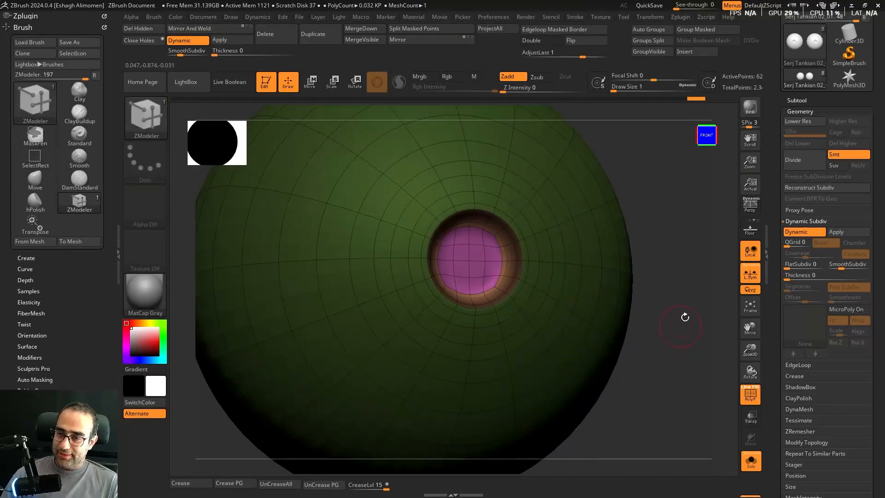
Step: Apply the Polish deformation to the unmasked pupils, then clear the mask and show the whole head
click(801, 111)
click(804, 222)
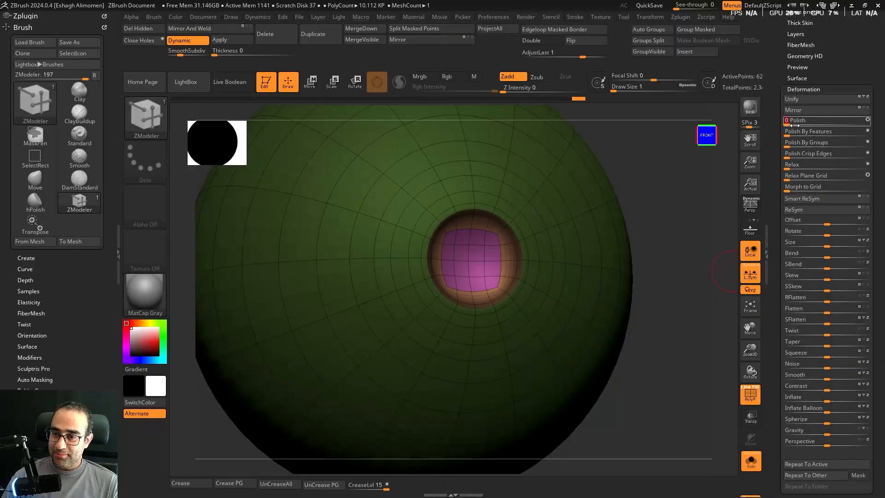
ctrl+click(672, 258)
key(shift+f)
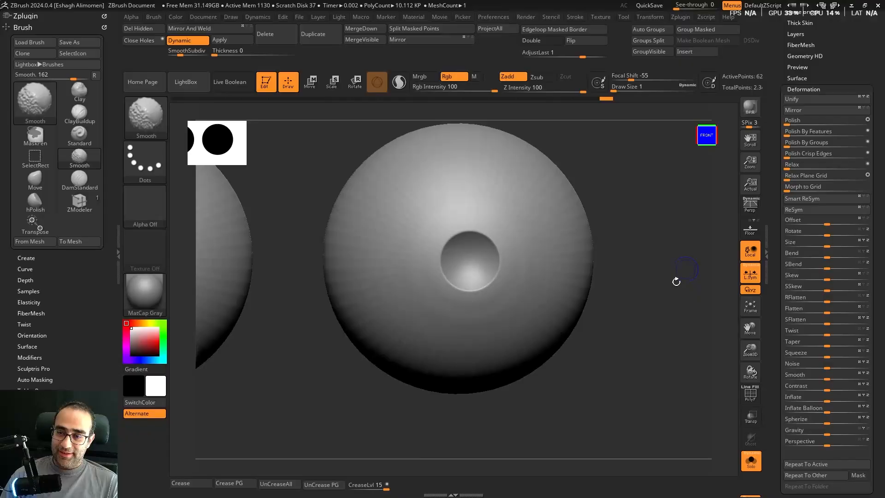
alt+drag(676, 281, 646, 245)
key(shift+s)
alt+drag(685, 326, 664, 304)
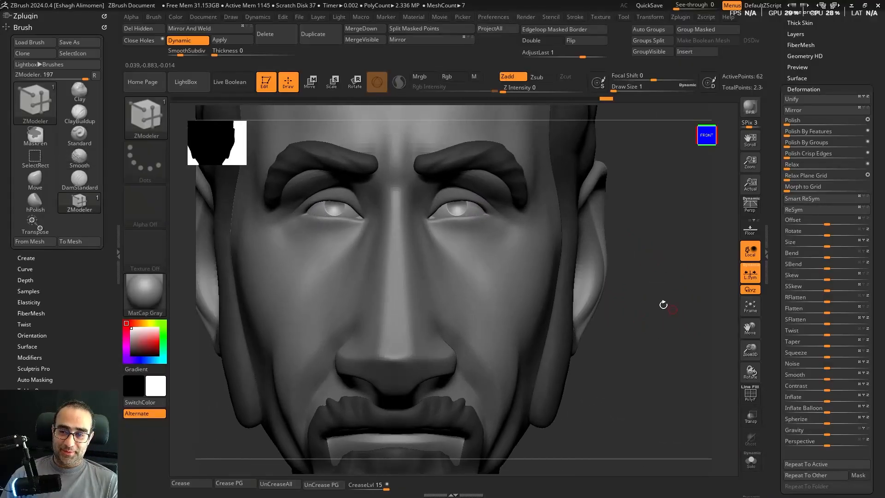
Step: Carve the upper eyelid crease down to the inner eye corner on the face with DamStandard, draw size about 39
key(b)
key(d)
key(s)
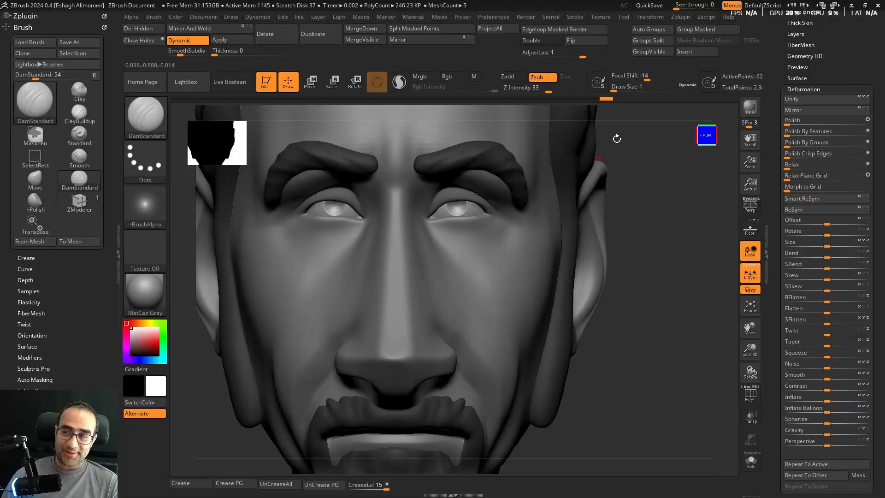
click(694, 88)
key(s)
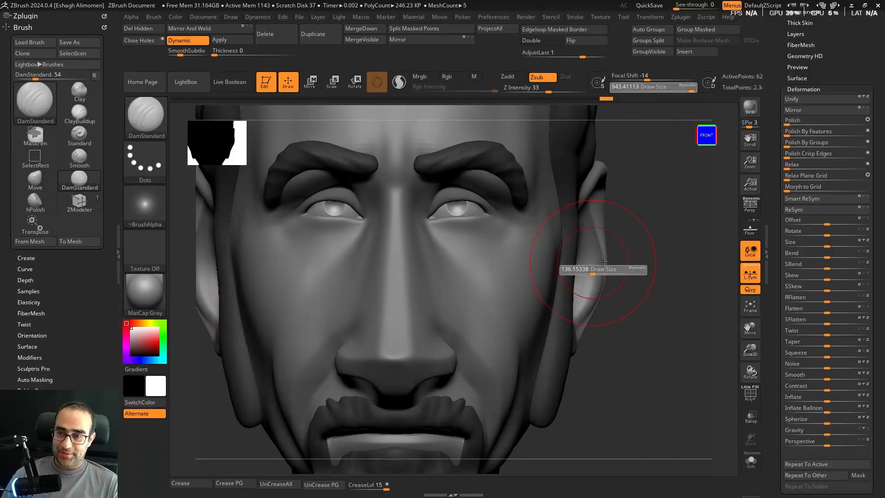
mouse_move(654, 262)
mouse_down()
mouse_move(674, 259)
mouse_move(636, 262)
mouse_up()
mouse_move(461, 217)
alt+right_down()
mouse_move(525, 273)
mouse_move(475, 257)
mouse_move(489, 270)
alt+right_up()
key(s)
drag(484, 241, 475, 241)
mouse_move(478, 242)
right_down()
mouse_move(493, 221)
mouse_move(465, 228)
mouse_move(481, 223)
right_up()
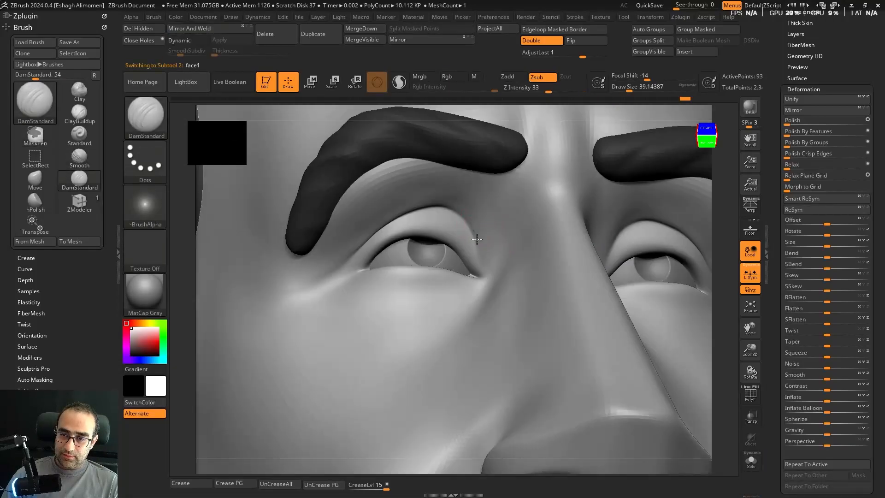
key(ctrl+z)
drag(477, 239, 488, 270)
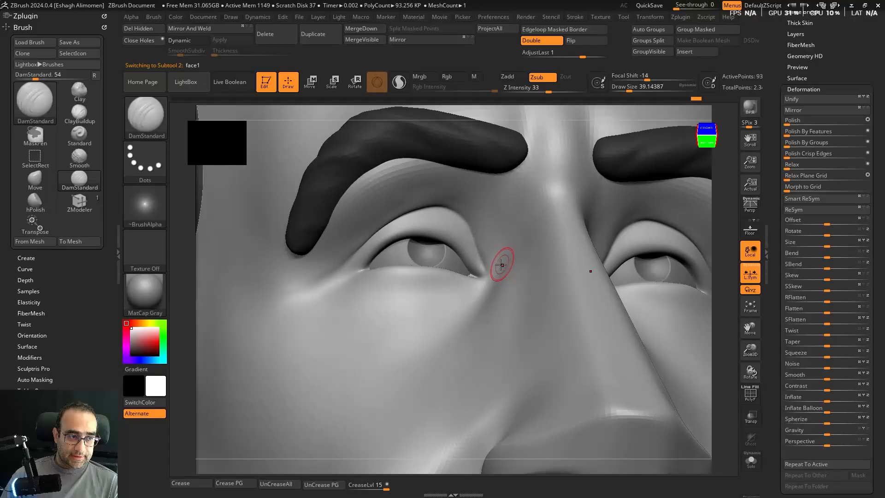
shift+right_drag(480, 271, 485, 267)
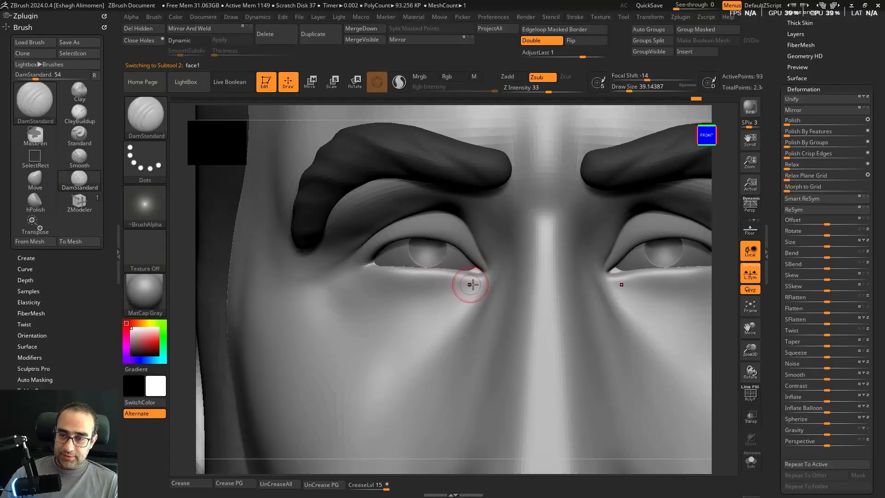
Step: Carve a crease beneath the lower eyelid from the inner eye corner outward with DamStandard
mouse_move(461, 286)
mouse_down()
mouse_move(383, 297)
mouse_move(400, 298)
mouse_up()
mouse_move(436, 280)
right_down()
mouse_move(468, 294)
mouse_move(447, 289)
right_up()
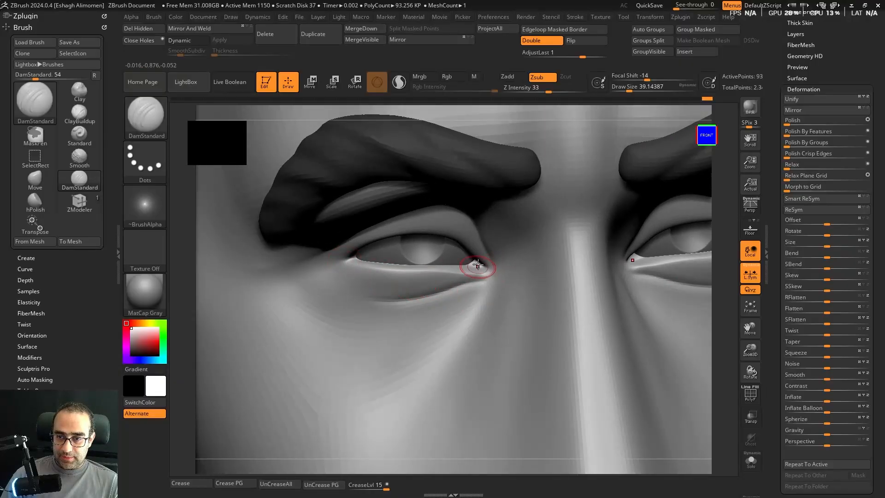
right_drag(478, 264, 375, 243)
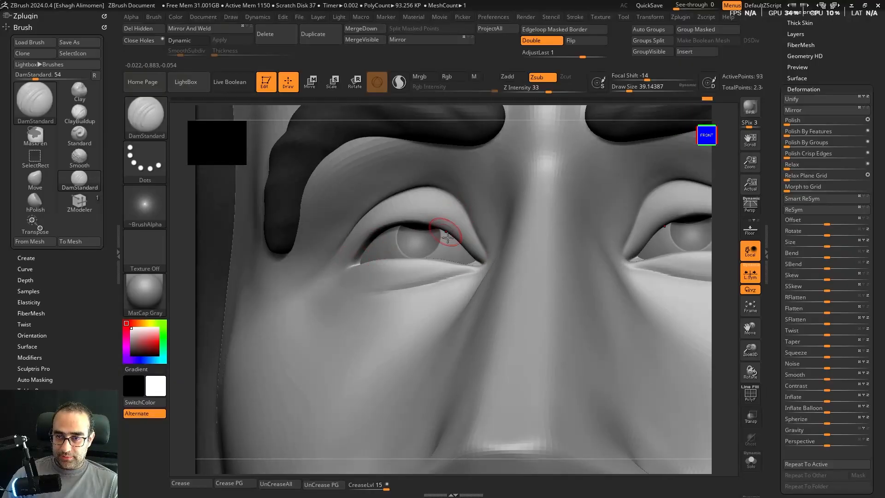
right_drag(448, 237, 374, 239)
Step: Deepen the upper eyelid's edge at draw size about 41 and extend the crease past the outer eye corner at about 62
key(s)
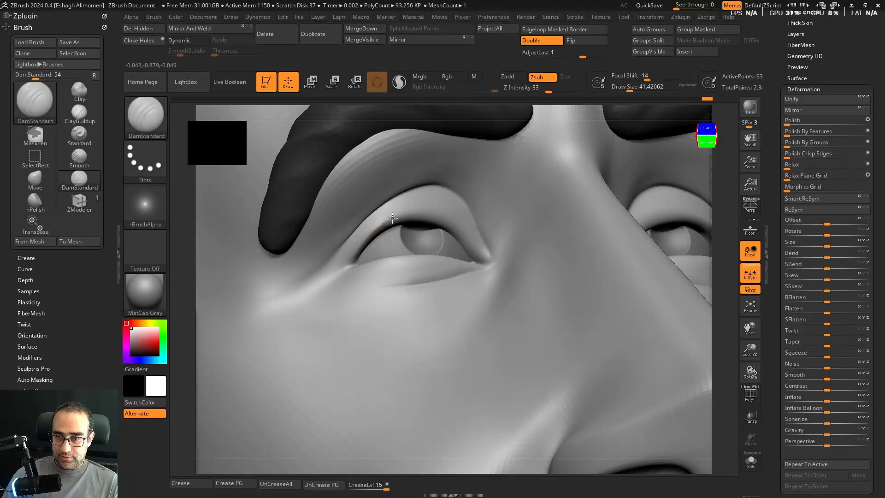
mouse_move(488, 256)
mouse_down()
mouse_move(369, 253)
mouse_move(352, 262)
mouse_up()
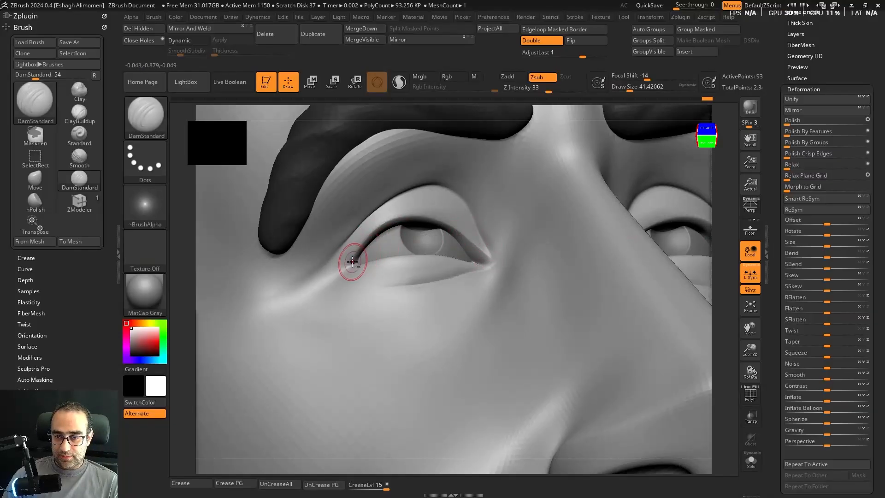
mouse_move(455, 226)
right_down()
mouse_move(439, 221)
mouse_move(434, 301)
mouse_move(431, 287)
mouse_move(503, 275)
mouse_move(460, 302)
mouse_move(361, 270)
right_up()
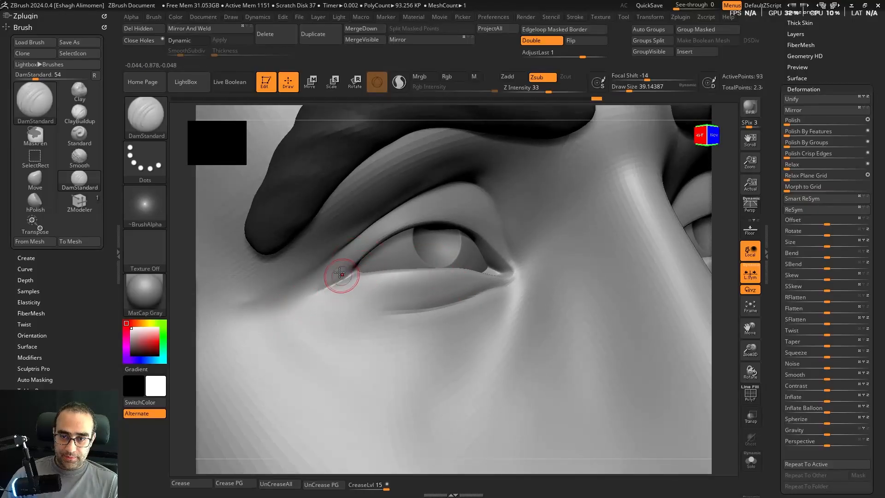
mouse_move(340, 274)
right_down()
mouse_move(326, 257)
mouse_move(387, 277)
mouse_move(313, 273)
right_up()
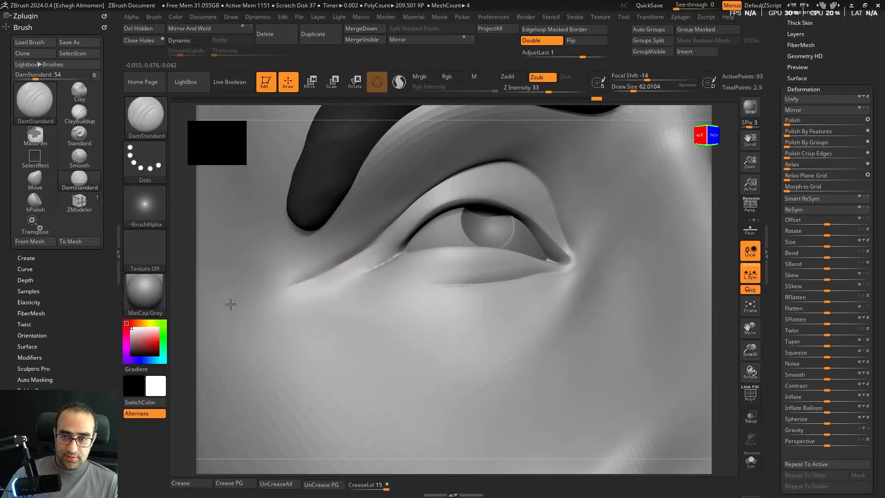
mouse_move(349, 305)
ctrl+right_down()
mouse_move(350, 263)
mouse_move(390, 290)
mouse_move(392, 259)
ctrl+right_up()
Step: Isolate the face mesh and build up an Adam's apple on the front of the neck with ClayBuildup, draw size about 90
mouse_move(637, 313)
alt+right_down()
mouse_move(609, 273)
mouse_move(672, 312)
mouse_move(671, 342)
mouse_move(615, 246)
alt+right_up()
alt+right_drag(584, 291, 620, 280)
mouse_move(621, 281)
ctrl+right_down()
mouse_move(620, 305)
mouse_move(599, 292)
mouse_move(605, 282)
mouse_move(594, 290)
ctrl+right_up()
mouse_move(594, 290)
right_down()
mouse_move(619, 295)
mouse_move(598, 274)
right_up()
shift+drag(355, 319, 338, 313)
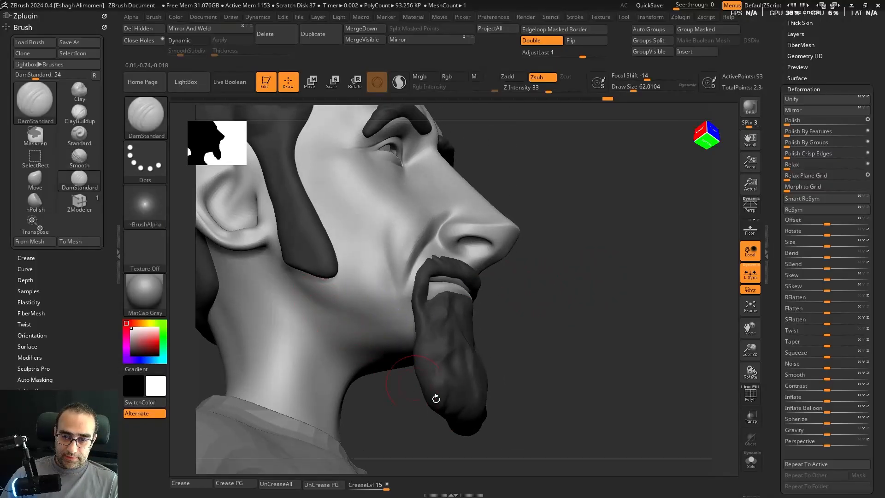
right_drag(436, 399, 571, 302)
key(b)
key(c)
key(b)
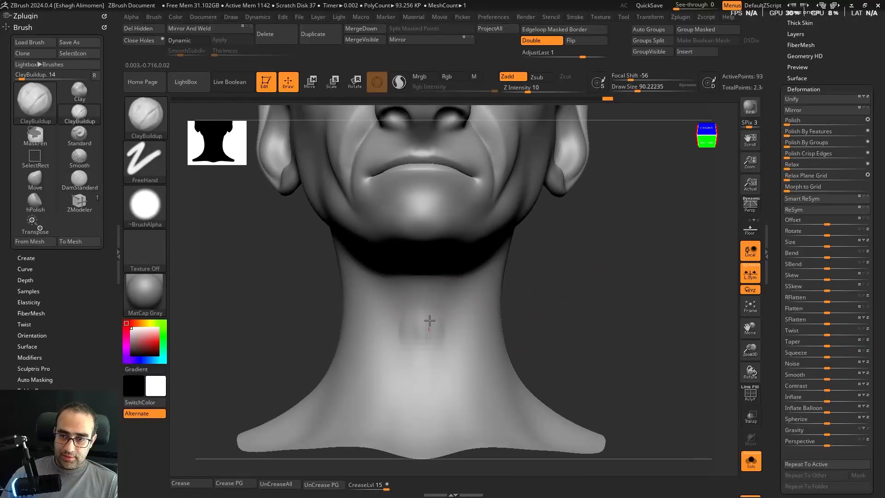
alt+right_drag(551, 315, 539, 298)
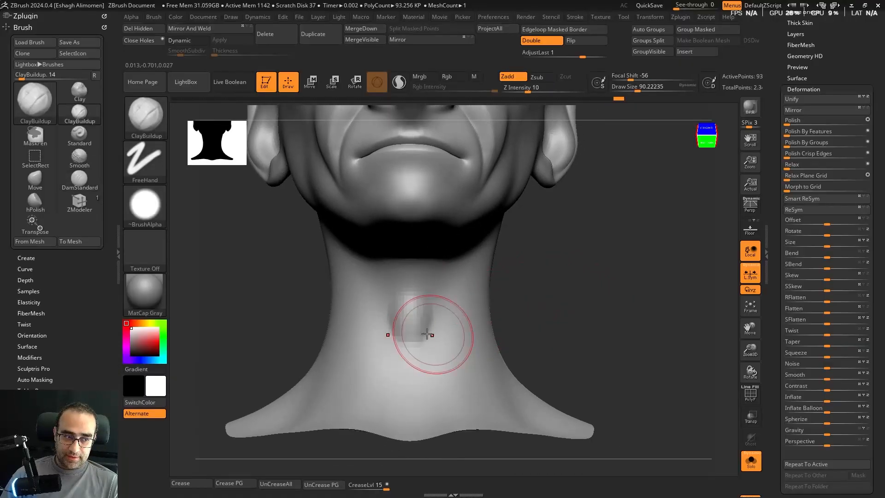
mouse_move(420, 308)
mouse_down()
mouse_move(420, 356)
mouse_move(432, 339)
mouse_move(427, 316)
mouse_move(407, 335)
mouse_move(410, 312)
mouse_up()
Step: Define the Adam's apple's lower edge with DamStandard at draw size about 71 and smooth the transitions
key(b)
key(d)
key(s)
key(s)
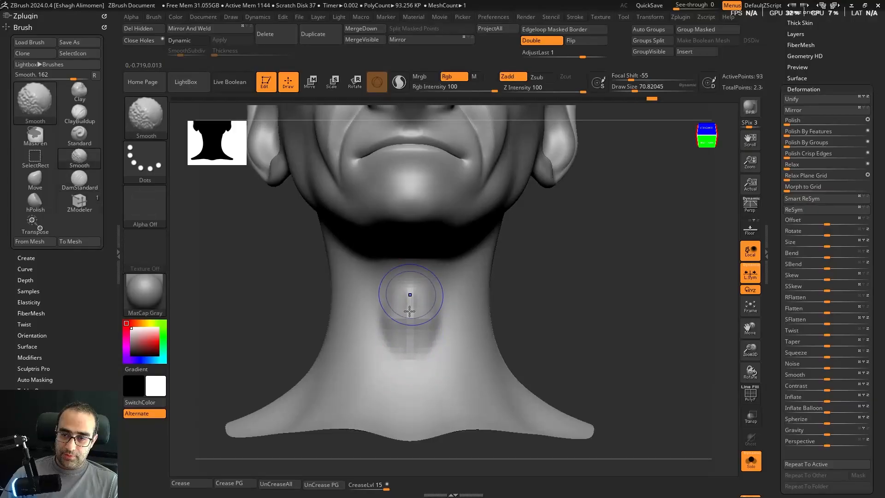
mouse_move(518, 292)
mouse_down()
mouse_move(577, 294)
mouse_move(482, 318)
mouse_up()
shift+drag(409, 305, 404, 332)
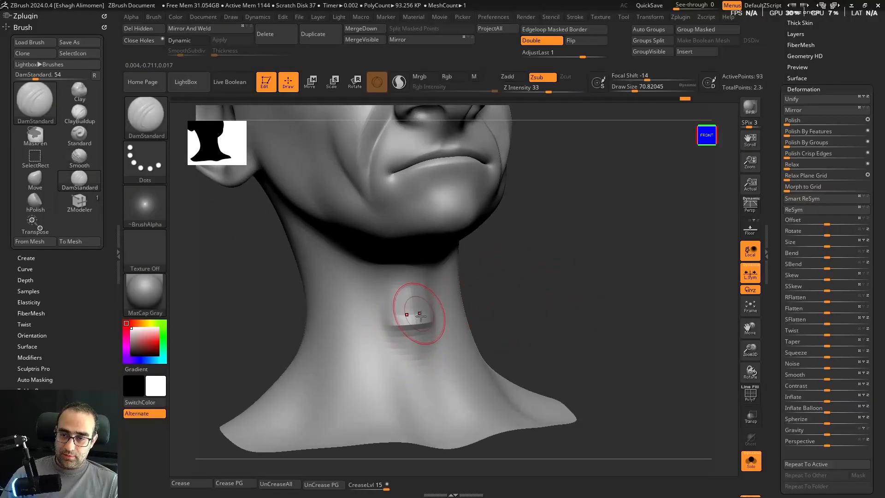
shift+drag(536, 288, 444, 316)
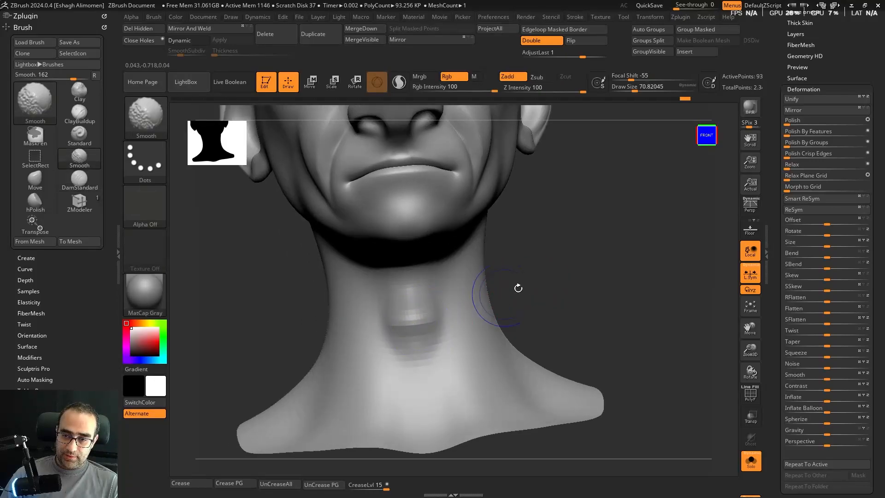
Step: Define the jawline below the ear with DamStandard at draw size about 104, smooth it and flatten the jaw plane with hPolish
mouse_move(573, 337)
mouse_down()
mouse_move(579, 289)
mouse_move(593, 322)
mouse_move(600, 291)
mouse_move(622, 308)
mouse_move(583, 324)
mouse_up()
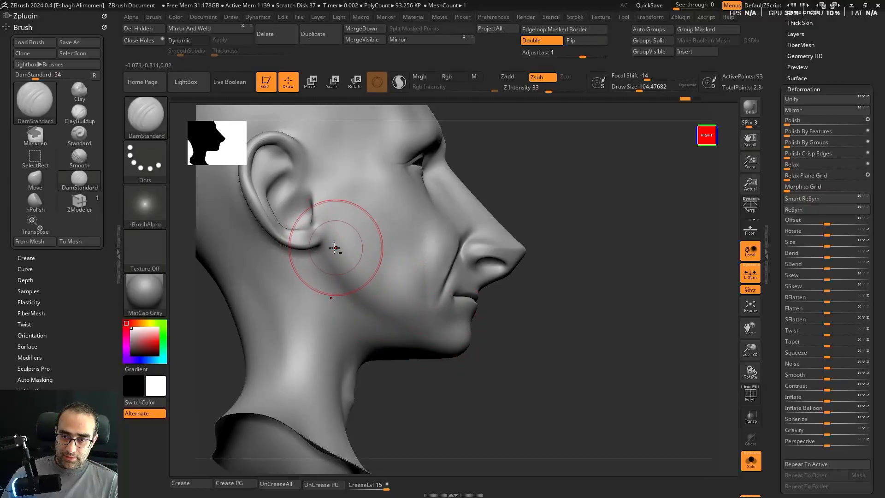
key(shift)
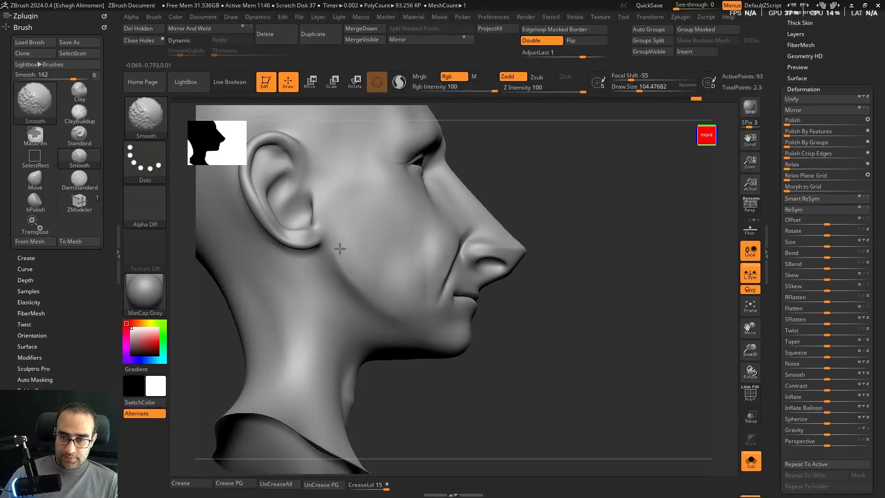
mouse_move(533, 307)
shift+mouse_down()
mouse_move(576, 360)
mouse_move(571, 270)
shift+mouse_up()
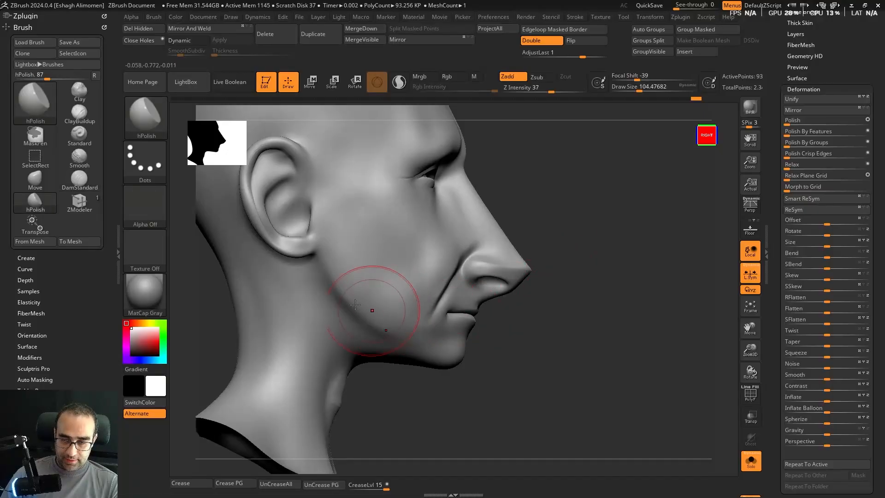
shift+drag(633, 310, 647, 294)
Step: Polish the brow ridge and the area between the brows with hPolish at draw size about 68
alt+drag(506, 255, 486, 305)
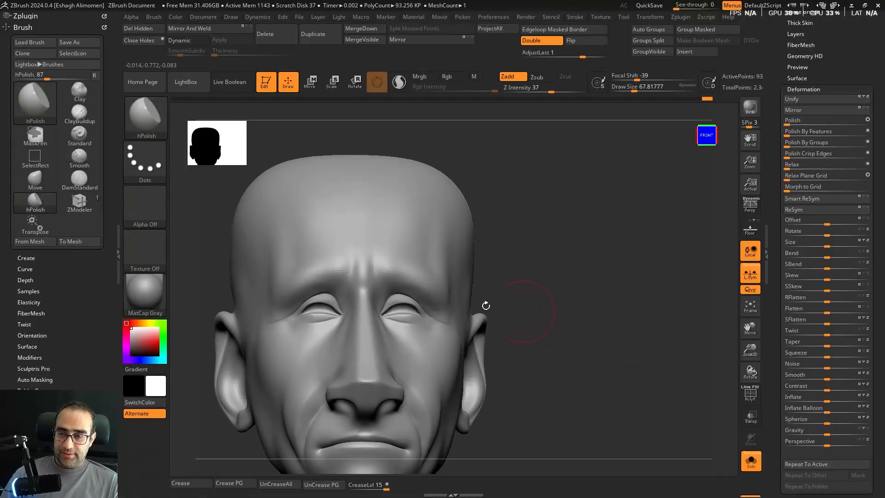
alt+drag(589, 263, 617, 332)
drag(628, 339, 632, 279)
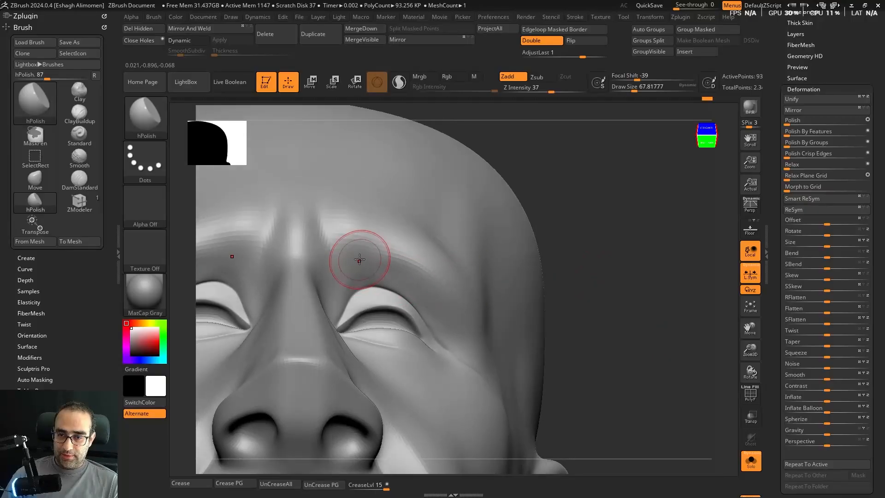
shift+drag(637, 223, 639, 277)
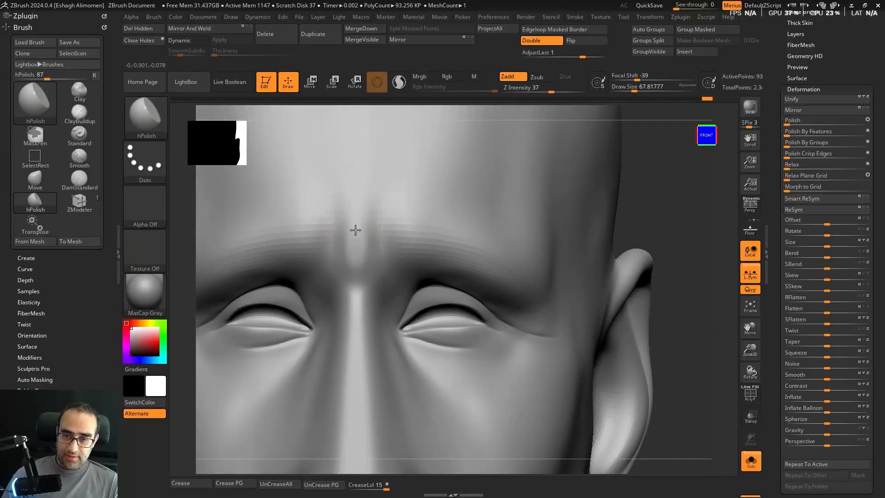
drag(358, 264, 358, 271)
drag(715, 277, 718, 214)
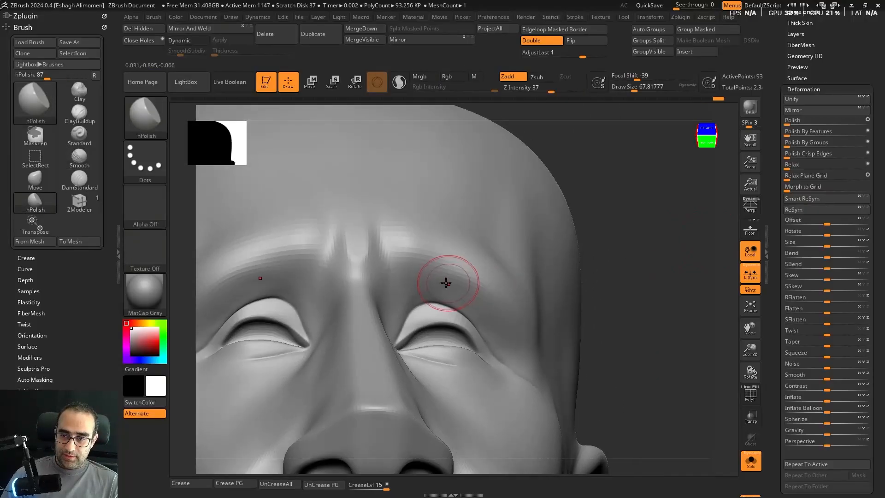
Step: Flatten the brow ridge outward above the eye with hPolish at draw size about 87
key(bracketright)
key(bracketright)
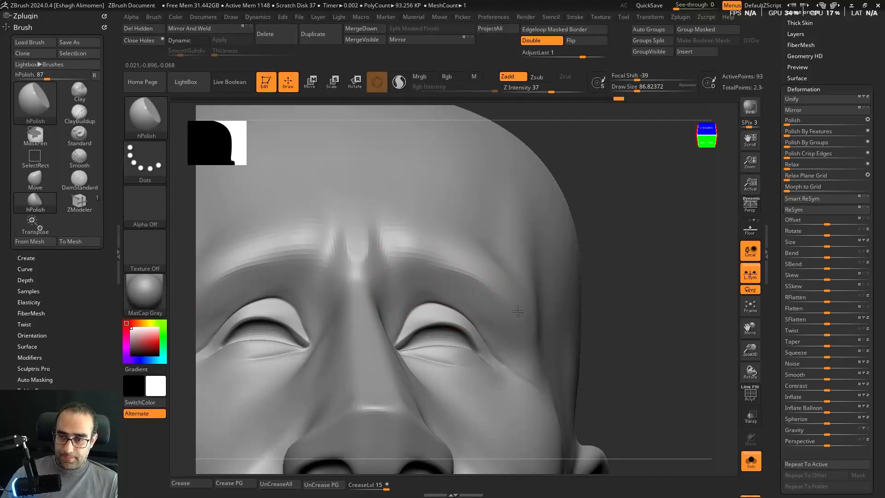
shift+drag(582, 300, 711, 275)
mouse_move(501, 294)
right_down()
mouse_move(498, 282)
mouse_move(400, 251)
right_up()
drag(398, 251, 467, 260)
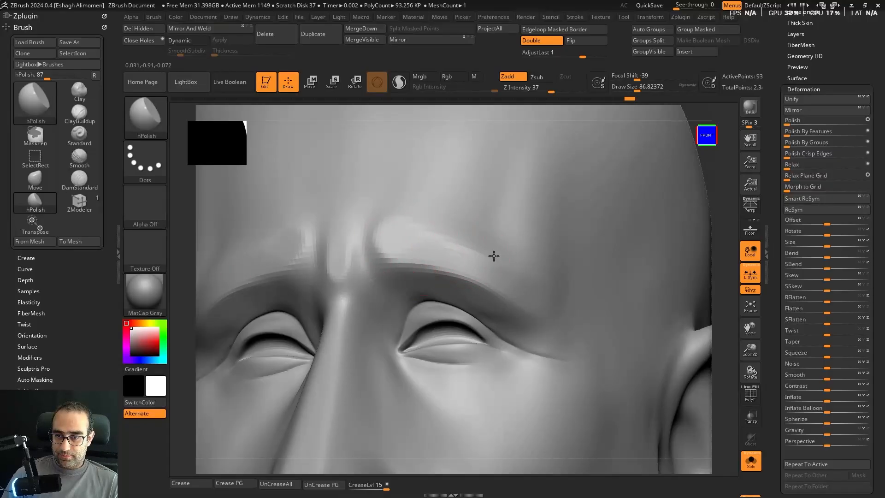
Step: Deepen the frown creases at the inner ends of the brows with DamStandard at draw size about 87 and smooth the transitions
mouse_move(494, 256)
shift+right_down()
mouse_move(415, 236)
mouse_move(368, 237)
shift+right_up()
key(b)
key(d)
key(s)
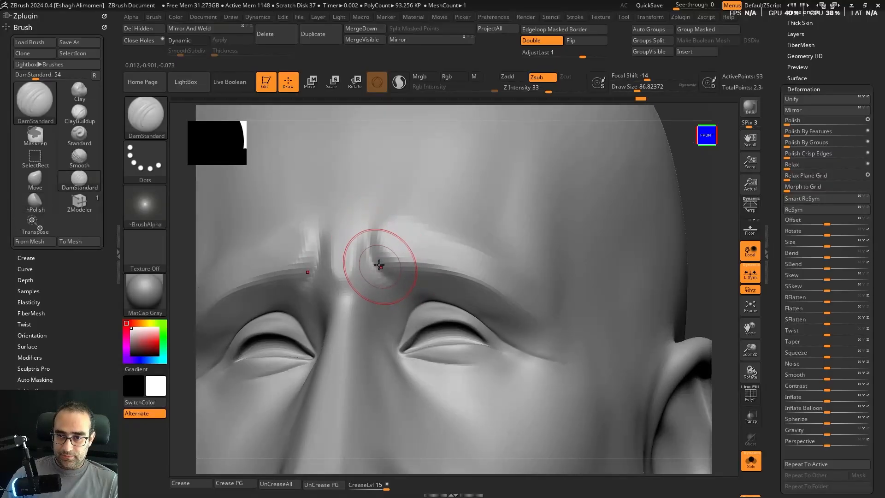
shift+right_drag(434, 284, 381, 224)
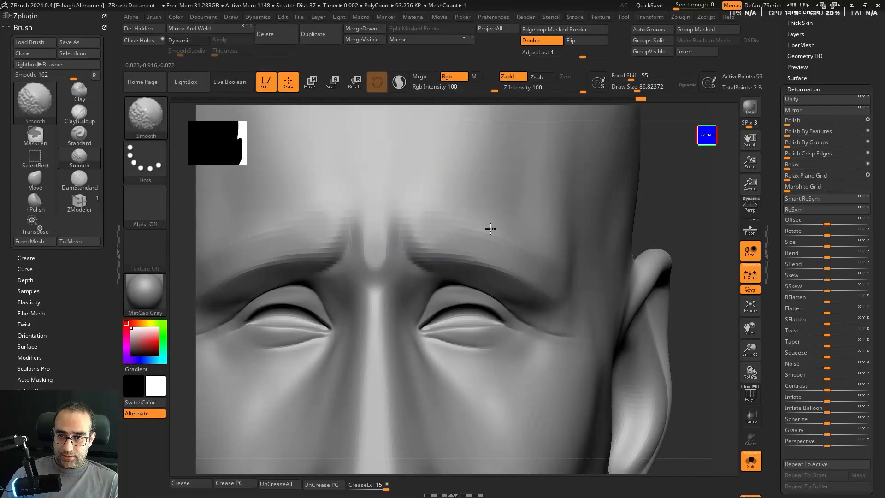
Step: Show all meshes, select the eyebrow mesh and reshape its arch with the Move brush at draw size about 163
key(shift+s)
alt+right_drag(710, 330, 676, 318)
alt+click(438, 276)
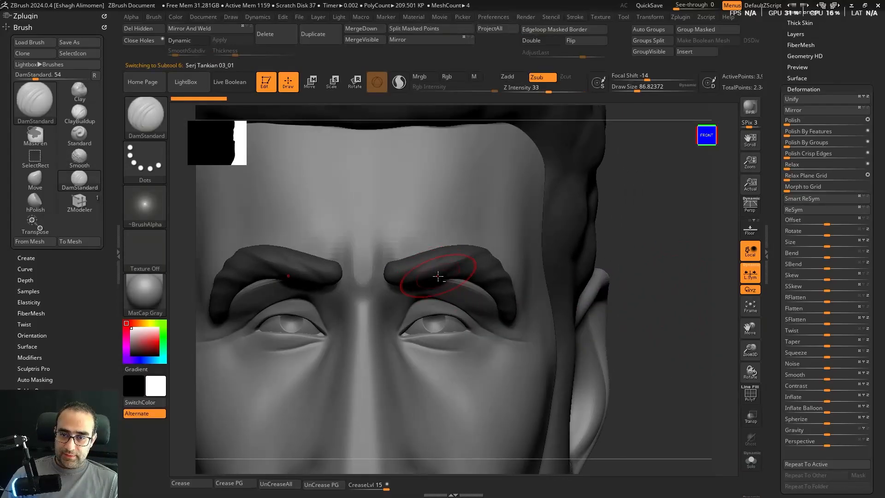
key(b)
key(m)
key(v)
key(s)
drag(406, 240, 433, 239)
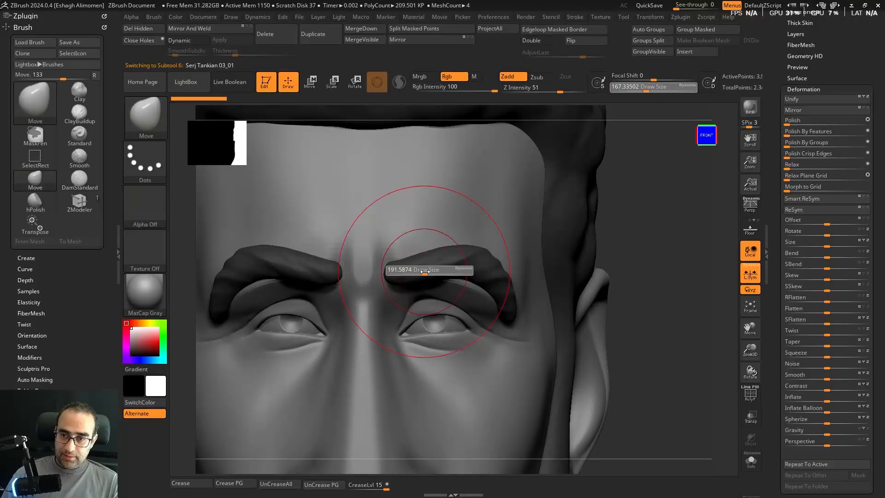
key(s)
drag(408, 269, 403, 269)
drag(482, 261, 483, 266)
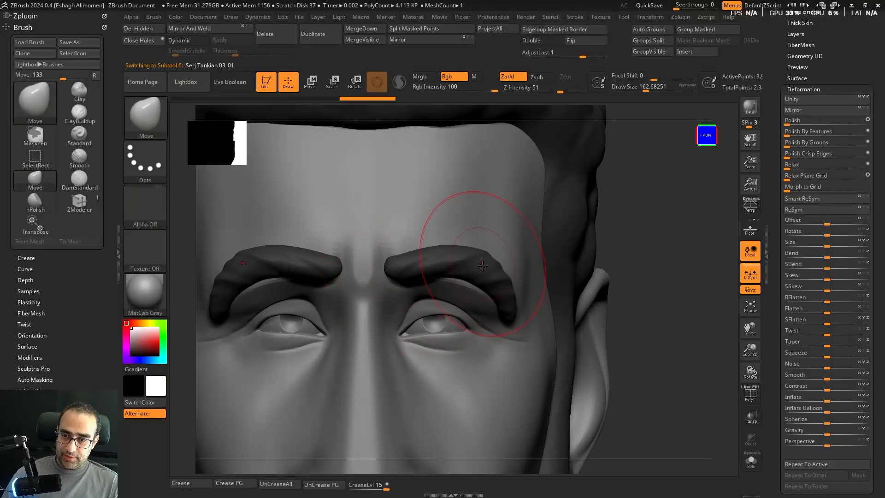
Step: Refine the eyebrows' inner ends and lower edges with the Move brush at draw sizes about 124 and 80
key(s)
drag(431, 273, 425, 273)
drag(415, 280, 414, 274)
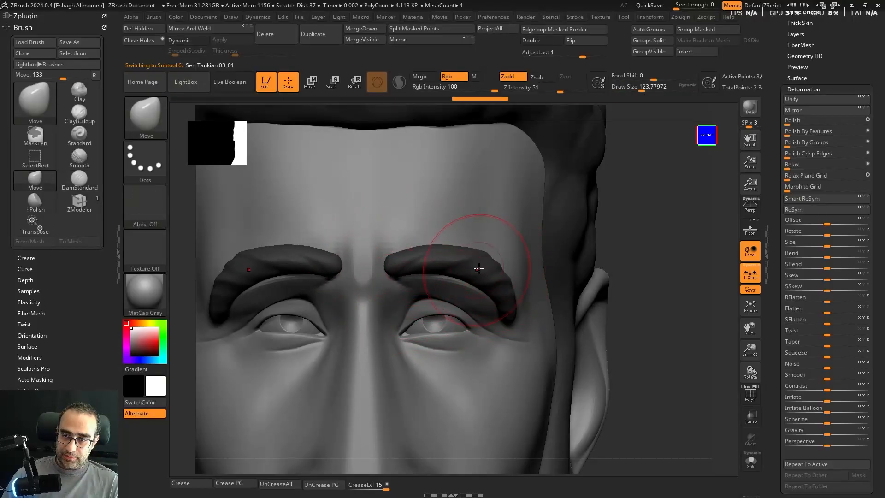
mouse_move(493, 301)
mouse_down()
mouse_move(503, 295)
mouse_move(468, 277)
mouse_up()
mouse_move(673, 320)
alt+mouse_down()
mouse_move(672, 306)
mouse_move(642, 281)
mouse_move(657, 291)
alt+mouse_up()
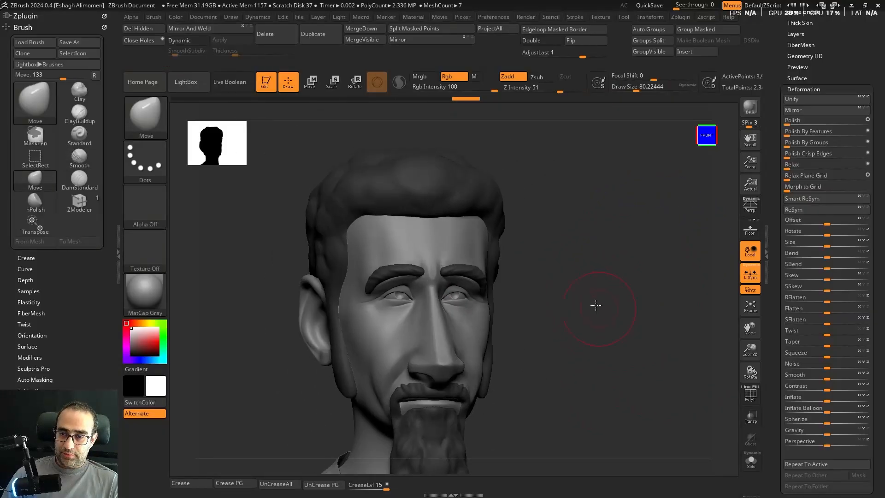
Step: Select the face mesh and smooth the area between the eyebrows at draw size about 62
alt+click(453, 303)
mouse_move(595, 304)
alt+mouse_down()
mouse_move(580, 286)
mouse_move(597, 269)
mouse_move(664, 292)
mouse_move(622, 250)
mouse_move(671, 316)
mouse_move(673, 284)
mouse_move(673, 316)
alt+mouse_up()
key(shift)
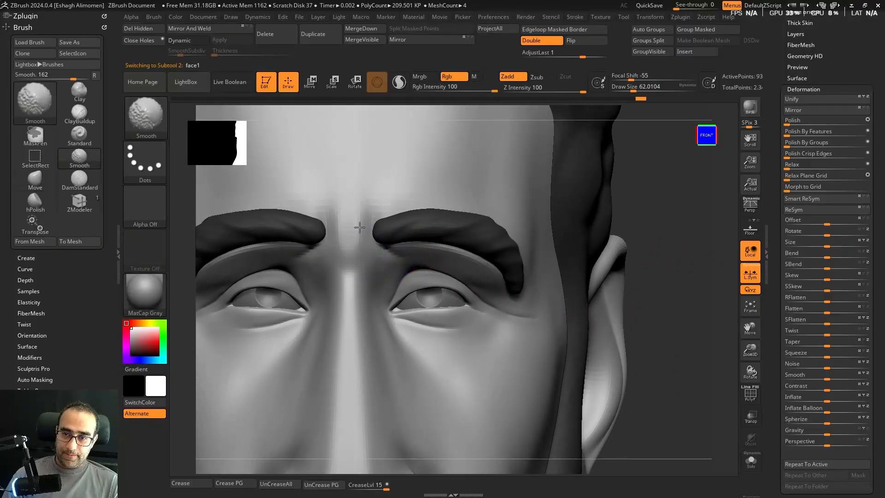
shift+drag(352, 249, 358, 268)
alt+right_drag(421, 300, 431, 278)
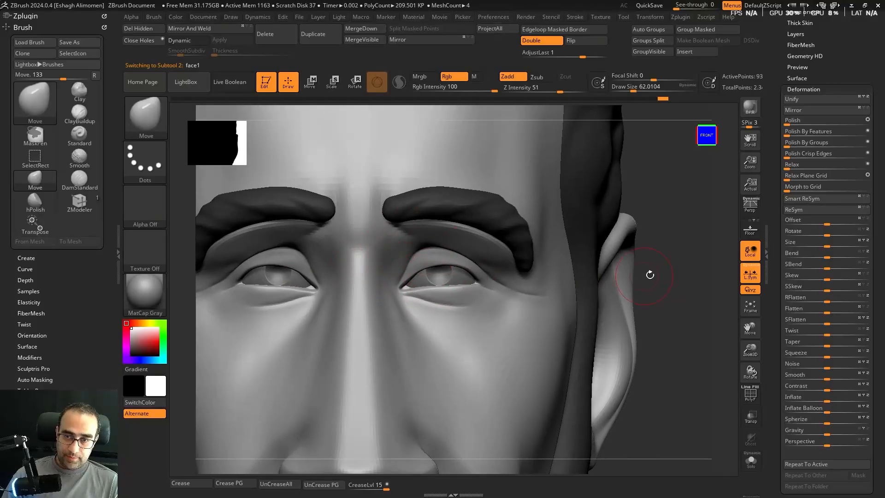
Step: Adjust the eyelids and inner eye corner with the Move brush, reducing the draw size from about 62 to 25
mouse_move(620, 275)
mouse_down()
mouse_move(662, 267)
mouse_move(633, 306)
mouse_move(594, 287)
mouse_move(610, 279)
mouse_move(603, 293)
mouse_move(636, 330)
mouse_move(650, 327)
mouse_move(467, 302)
mouse_up()
drag(542, 263, 662, 276)
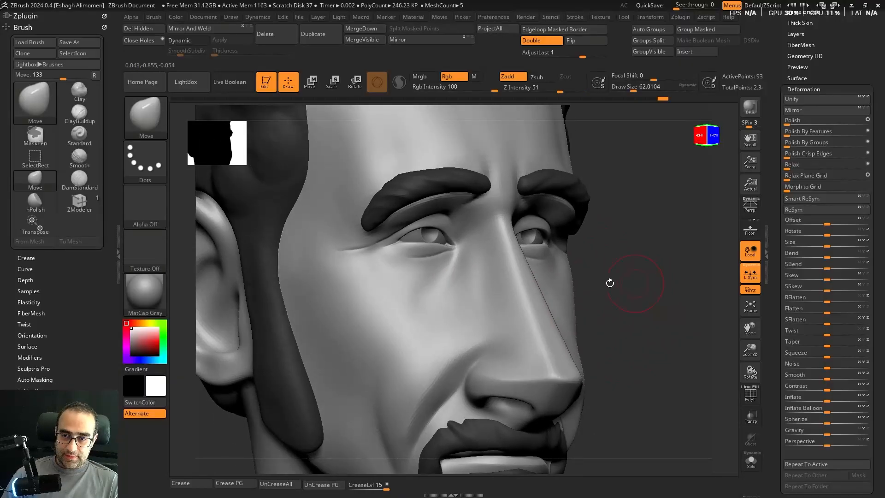
key(shift)
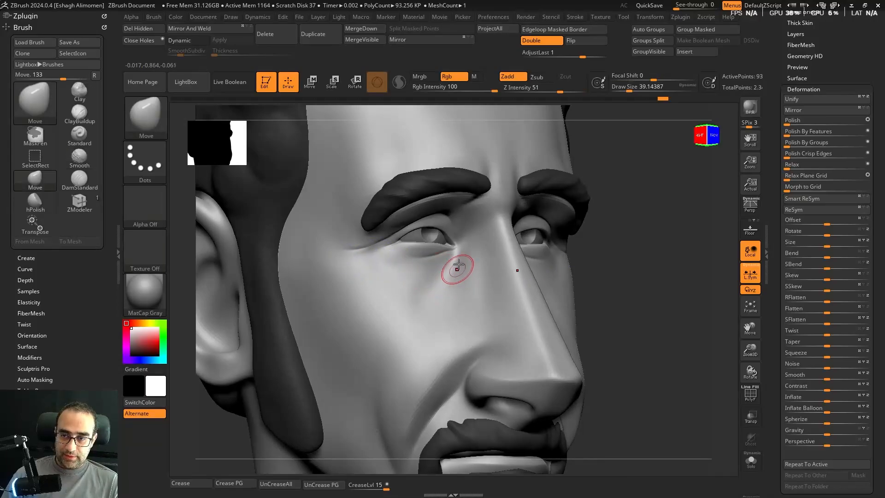
right_drag(438, 287, 451, 272)
key(space)
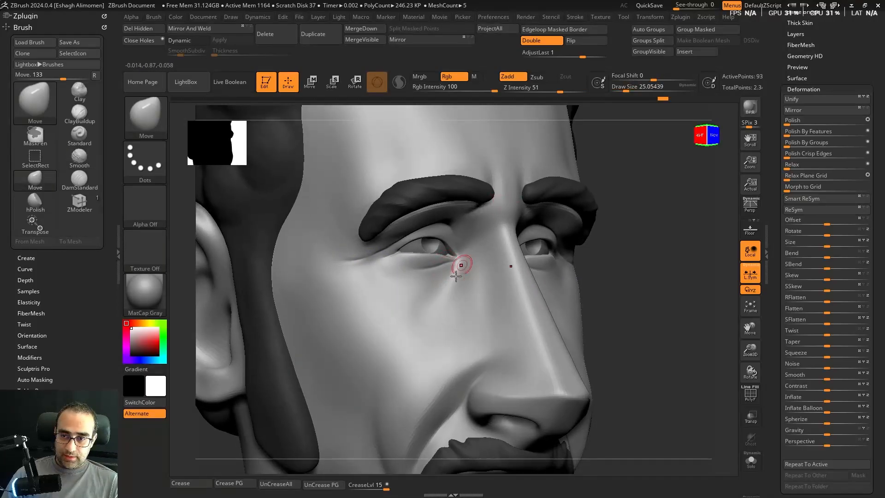
Step: Shape the under-eye area with Standard at draw size about 41 and carve a curved crease from the inner eye corner with DamStandard at about 65
key(b)
key(s)
key(t)
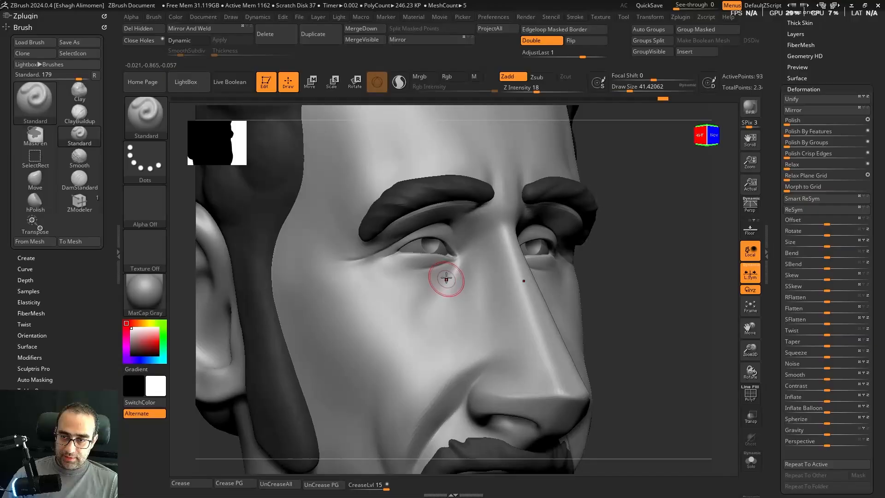
key(b)
key(d)
key(s)
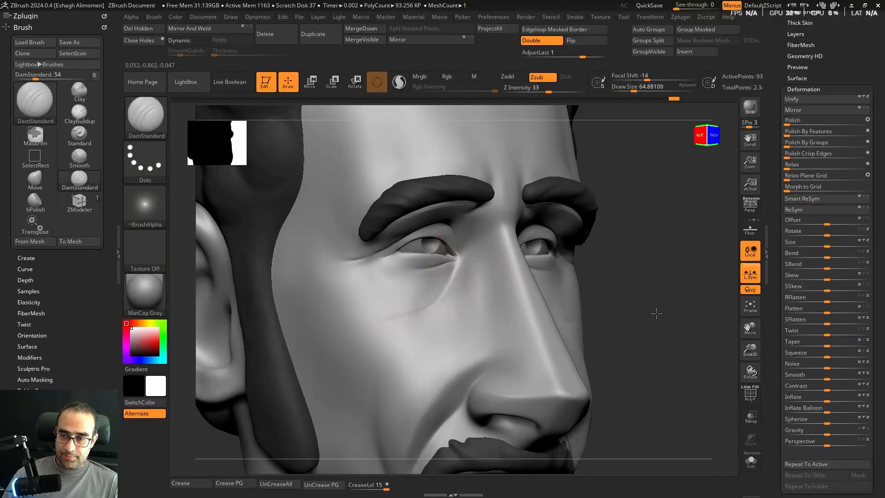
right_drag(507, 286, 697, 339)
right_drag(348, 261, 631, 357)
ctrl+shift+click(628, 345)
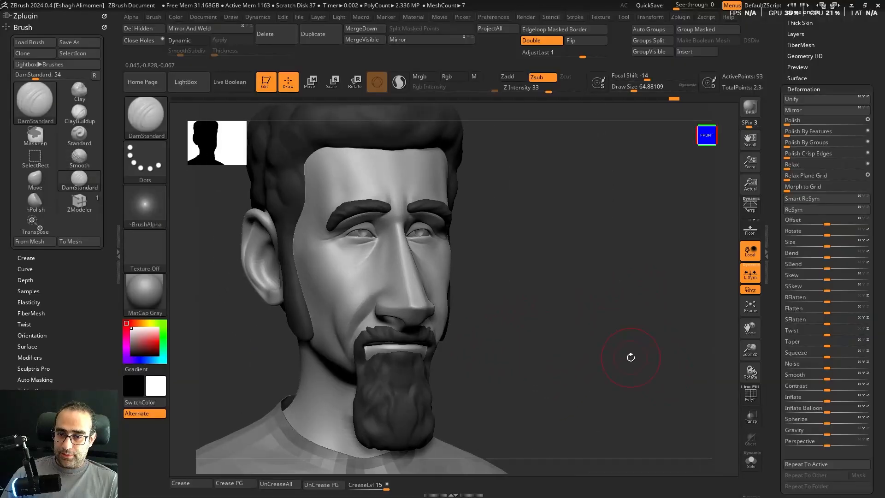
Step: Compare the isolated face with its sculpt layer hidden and shown, and return the layer to recording with all meshes visible
click(796, 34)
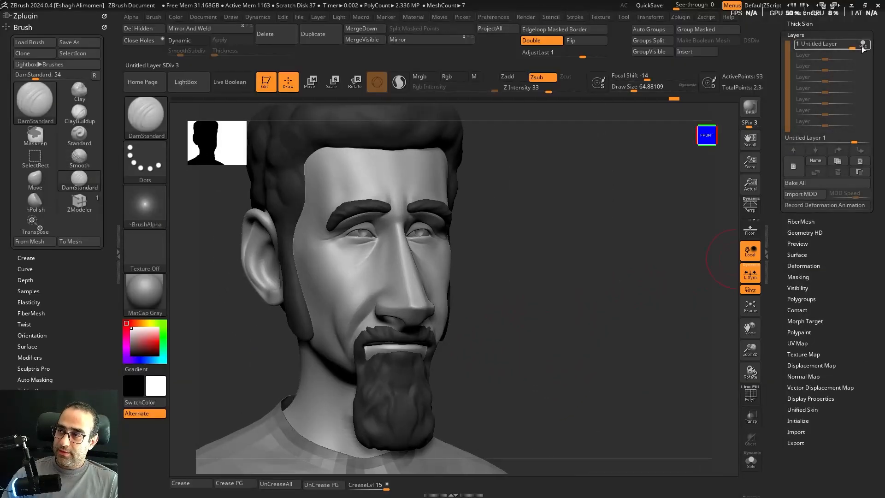
right_drag(620, 258, 607, 257)
key(shift+s)
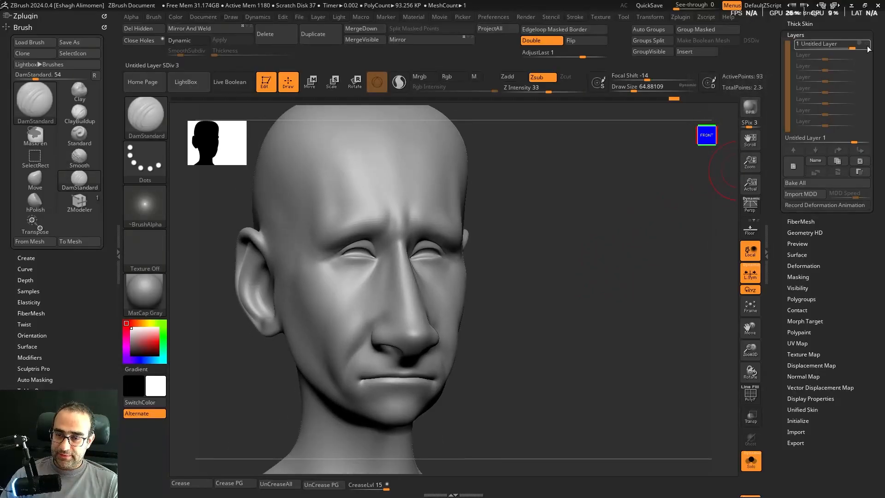
mouse_move(868, 49)
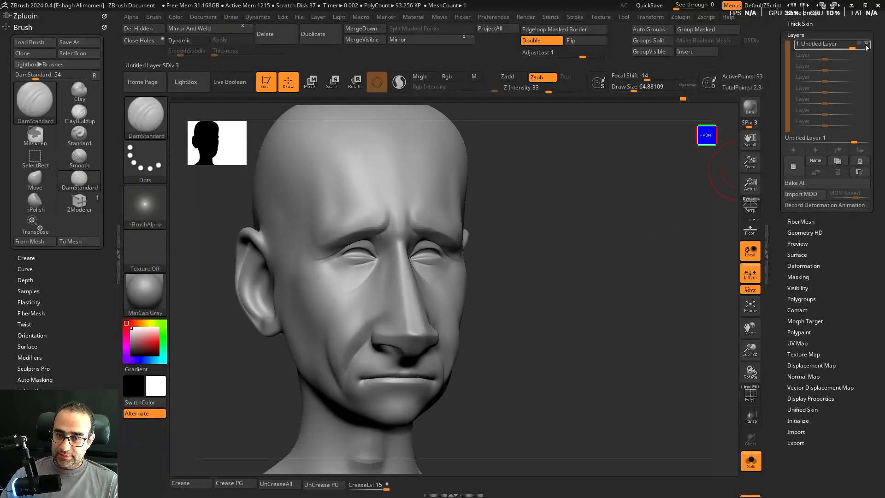
click(862, 46)
key(shift+s)
Step: Carve the hollow beneath the cheekbone with DamStandard at draw size about 104 and smooth its edge towards the sideburn
drag(679, 166, 604, 266)
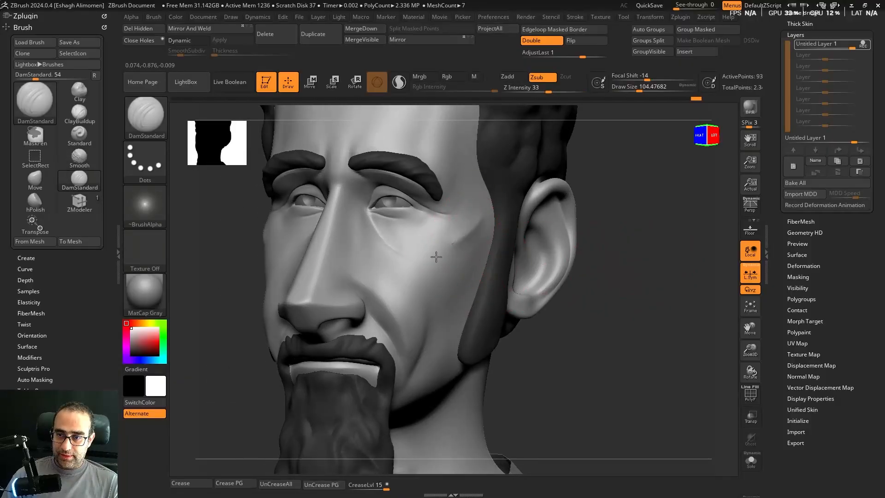
key(ctrl)
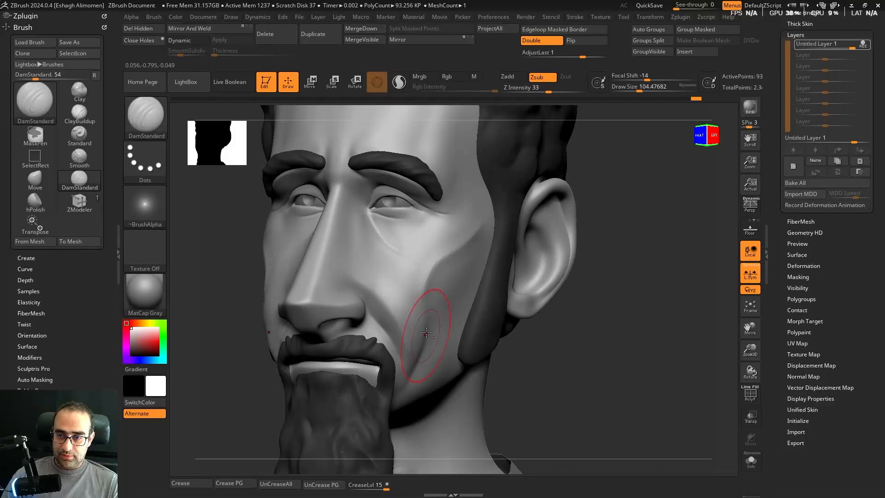
key(shift)
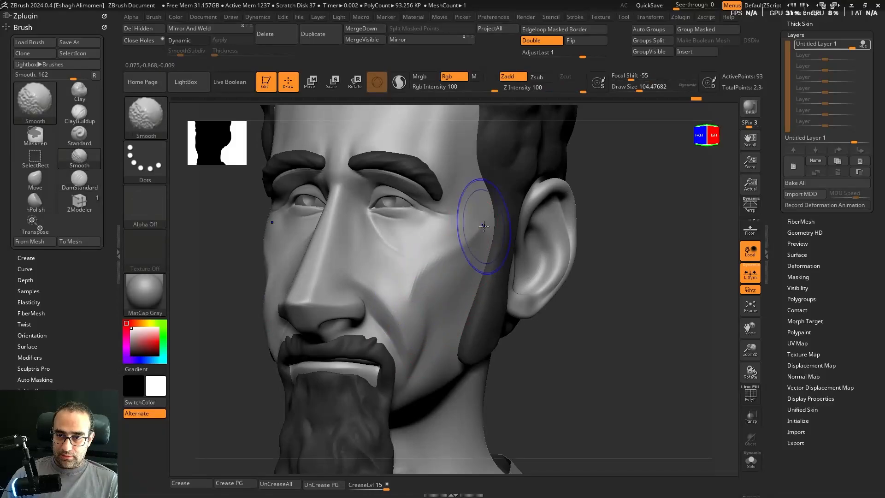
shift+drag(601, 288, 635, 296)
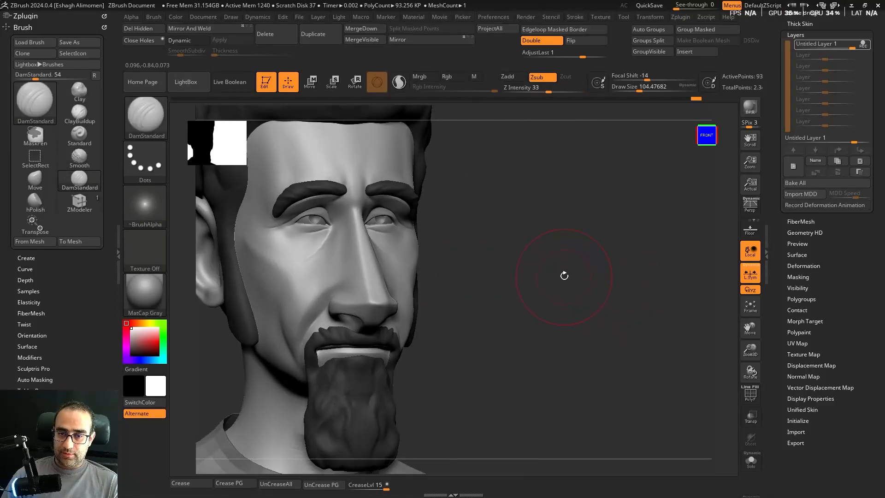
Step: Isolate the face mesh and sharpen the cheekbone's lower edge from the ear towards the cheek with DamStandard at draw size about 104
drag(563, 275, 597, 288)
key(alt+s)
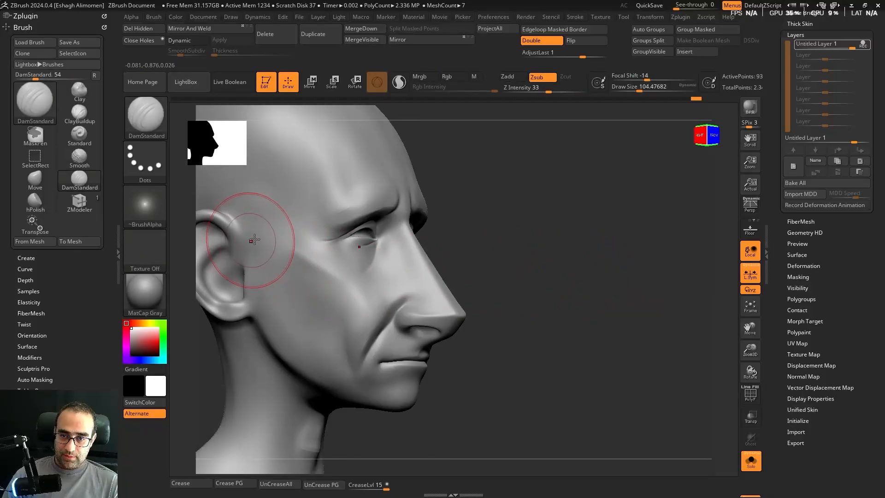
mouse_move(252, 239)
mouse_down()
mouse_move(323, 275)
mouse_move(266, 226)
mouse_move(330, 268)
mouse_move(356, 339)
mouse_up()
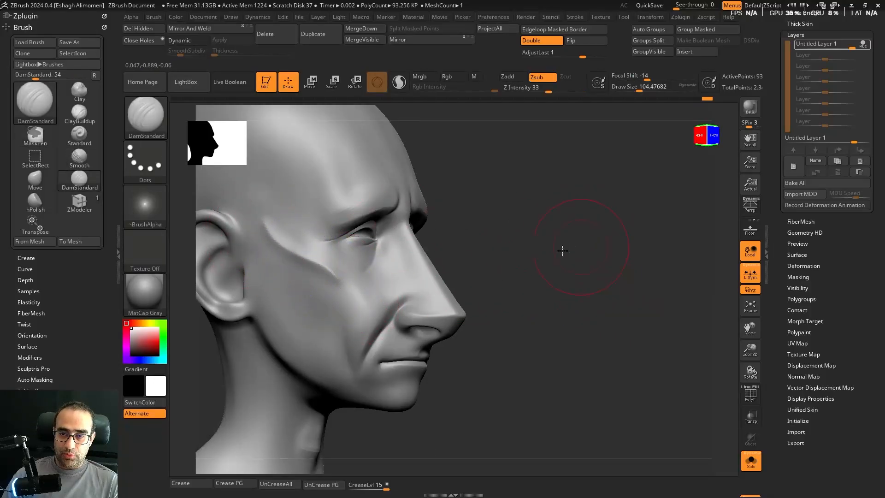
Step: Smooth the cheekbone edge at draw size about 83 and build up its transition with ClayBuildup at about 71
shift+drag(631, 276, 603, 268)
alt+drag(580, 315, 572, 295)
key(shift)
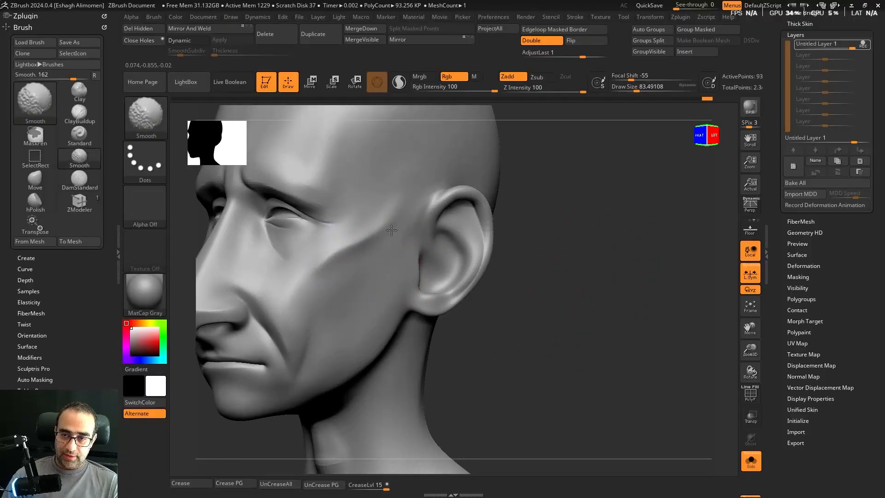
key(s)
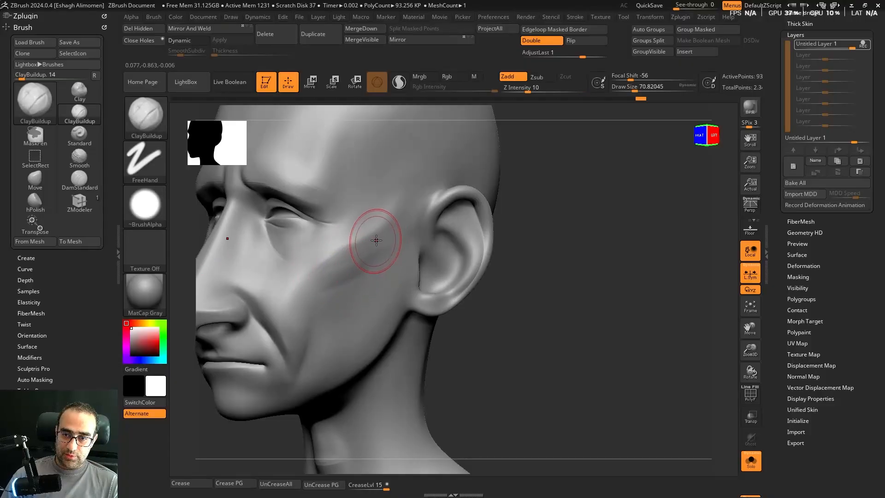
Step: Smooth and flatten the plane beneath the cheekbone with hPolish at draw size about 71, and bring all meshes back into view
key(shift)
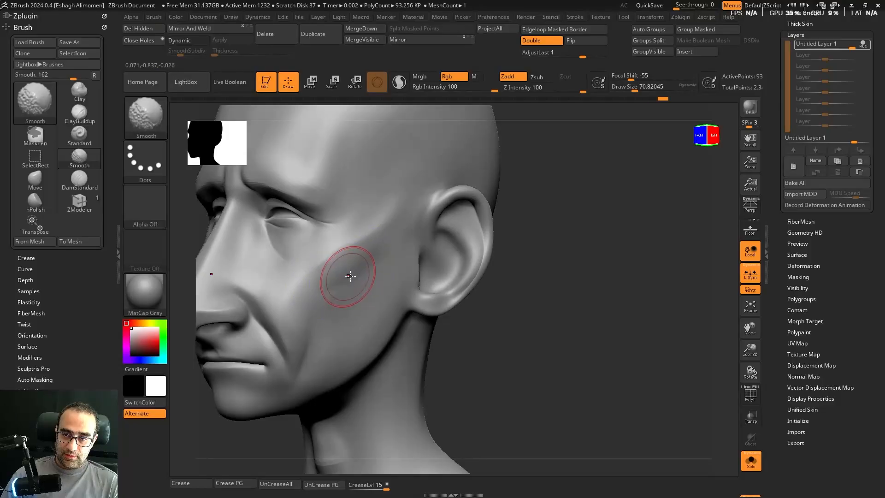
key(b)
key(h)
key(p)
drag(351, 275, 350, 264)
drag(565, 243, 467, 254)
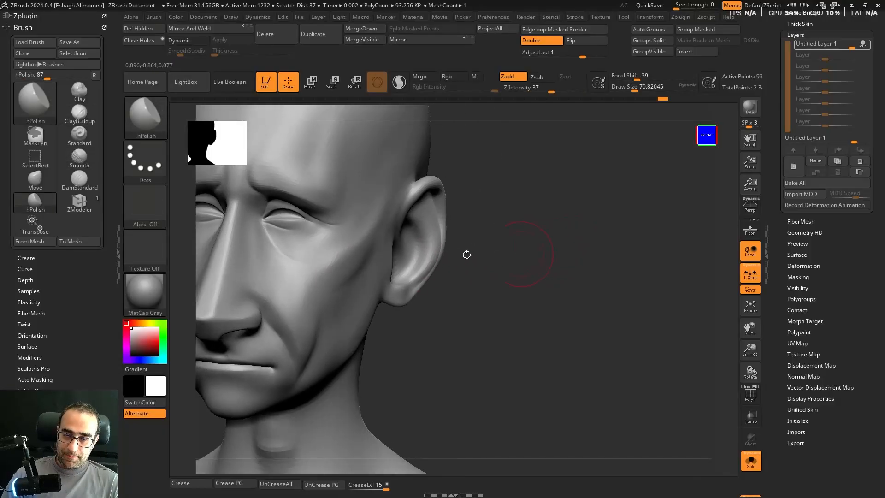
mouse_move(308, 275)
right_down()
mouse_move(394, 255)
mouse_move(371, 276)
mouse_move(606, 320)
mouse_move(628, 310)
mouse_move(572, 313)
mouse_move(593, 301)
mouse_move(612, 307)
right_up()
shift+drag(282, 265, 291, 258)
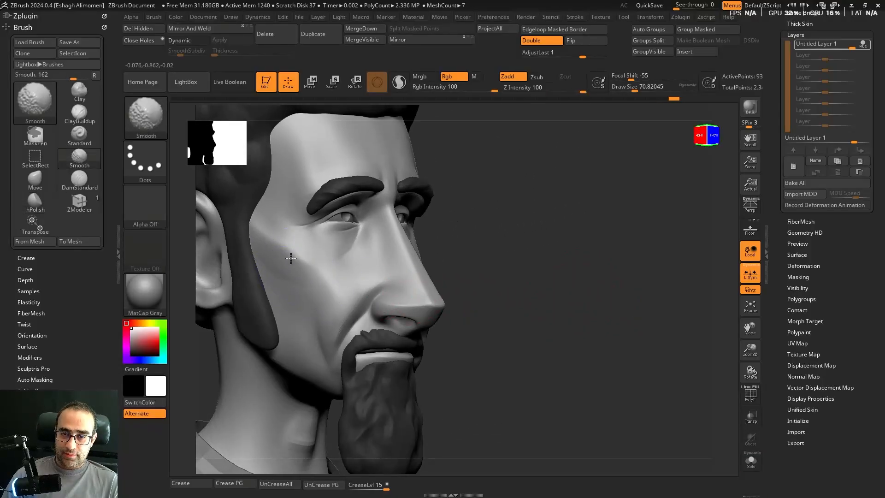
mouse_move(607, 297)
shift+right_down()
mouse_move(573, 295)
mouse_move(595, 267)
mouse_move(599, 286)
mouse_move(611, 286)
mouse_move(597, 297)
shift+right_up()
Step: Deepen the crease under the eye with DamStandard at draw size about 71 and raise its edge with Standard at about 54
key(p)
key(b)
key(d)
key(s)
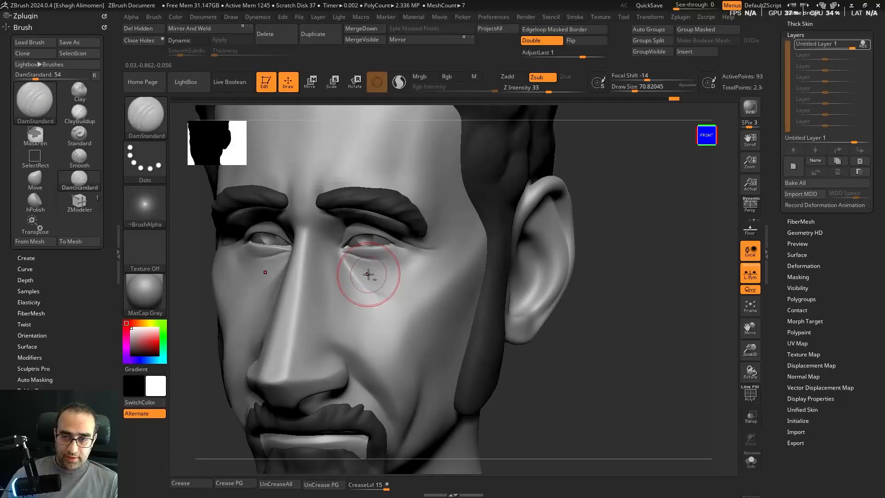
key(bracketleft)
key(b)
key(s)
key(t)
mouse_move(653, 320)
alt+right_down()
mouse_move(658, 296)
mouse_move(659, 318)
alt+right_up()
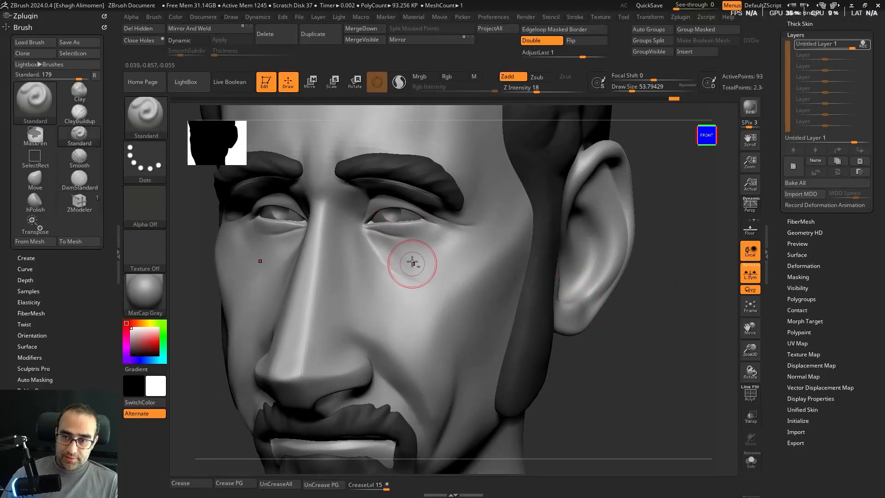
Step: Drop the face mesh one subdivision level and refine the under-eye fold with Standard at draw size about 54
key(ctrl)
ctrl+right_drag(401, 254, 413, 277)
key(shift+d)
key(shift+d)
key(d)
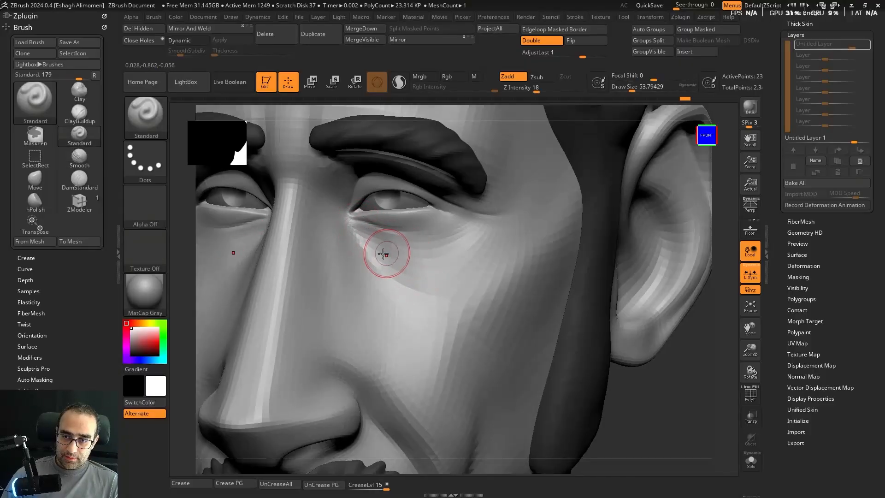
mouse_move(383, 254)
right_down()
mouse_move(355, 253)
mouse_move(363, 261)
right_up()
Step: Build up the area between nose and under-eye crease with ClayBuildup at draw size about 68, and return to the higher subdivision level
key(b)
key(c)
key(b)
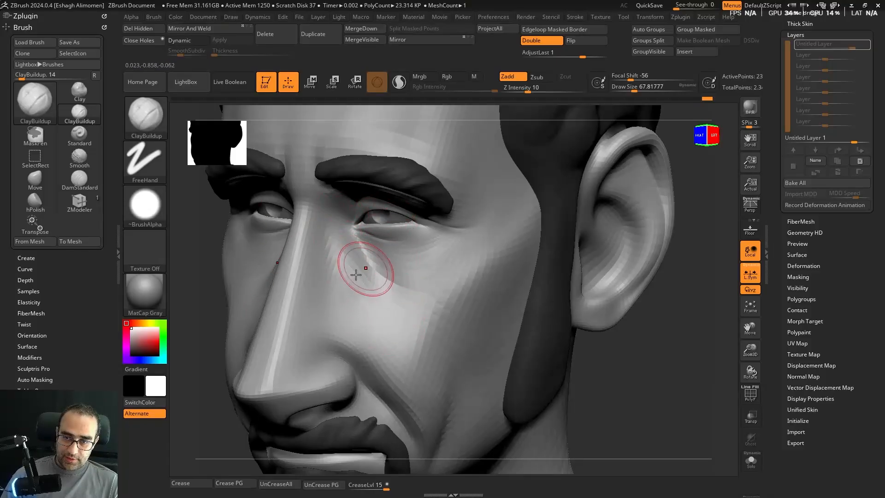
key(d)
key(s)
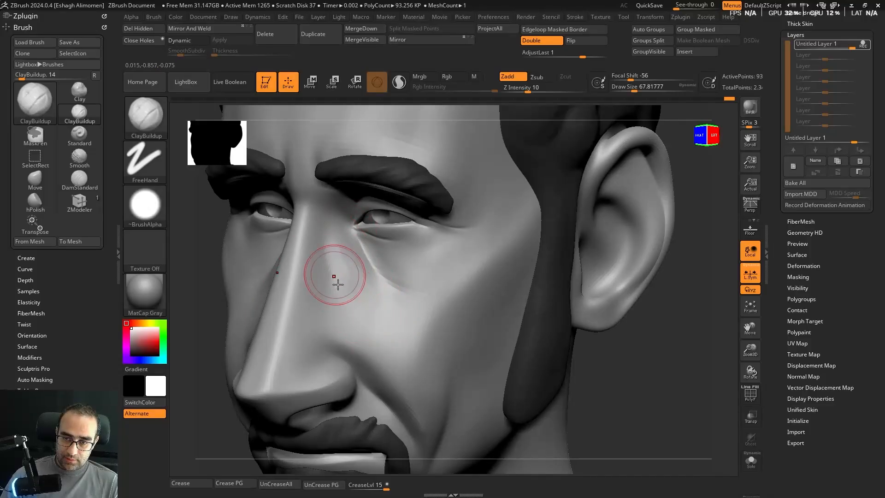
Step: Fill the cheek beside the nose with ClayBuildup at draw size about 94, undo the last stroke and smooth the area
drag(331, 278, 347, 305)
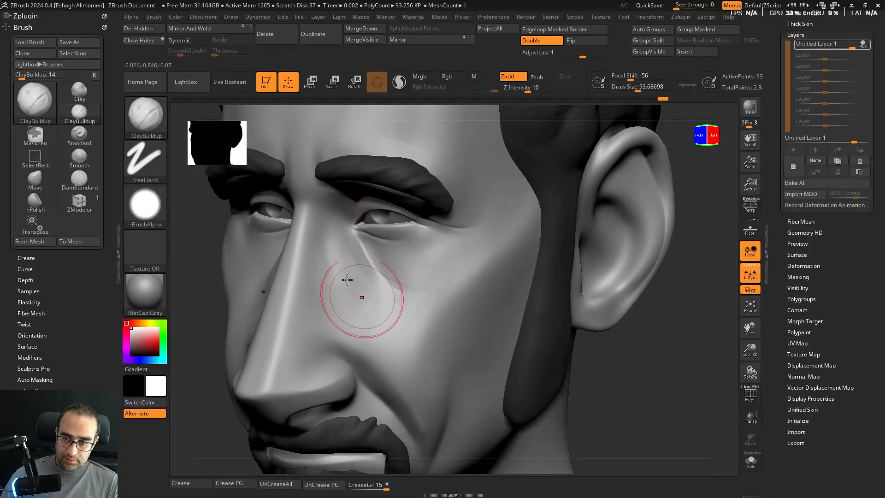
shift+drag(591, 369, 577, 342)
mouse_move(553, 292)
shift+mouse_down()
mouse_move(567, 313)
mouse_move(597, 297)
mouse_move(596, 281)
mouse_move(603, 296)
mouse_move(392, 292)
shift+mouse_up()
key(ctrl+z)
key(shift)
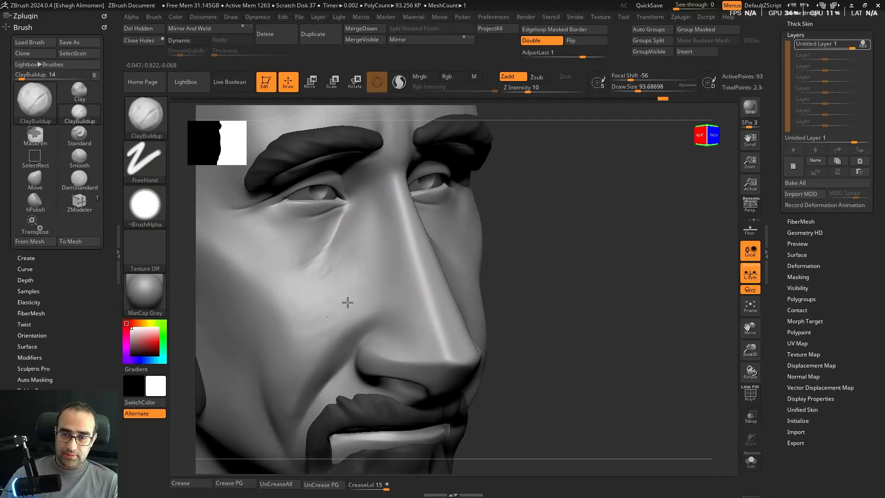
key(shift)
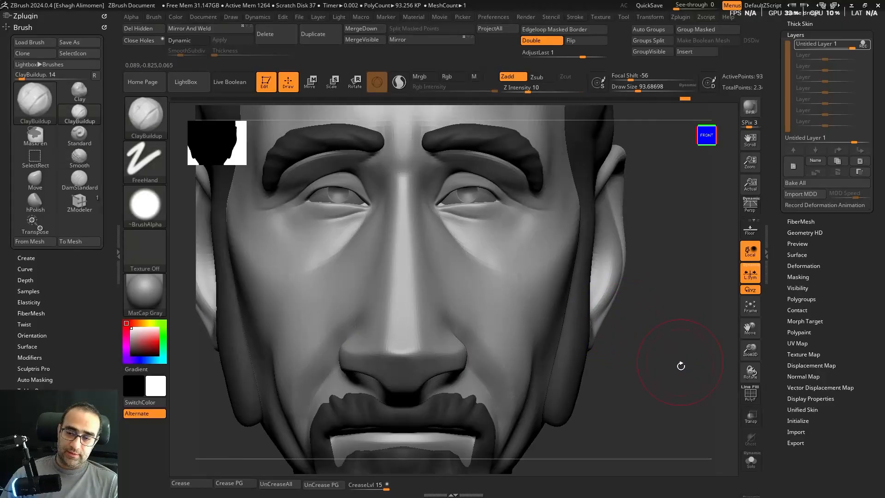
Step: Bake all sculpt layers into the face mesh and subdivide it one more level
drag(680, 364, 577, 300)
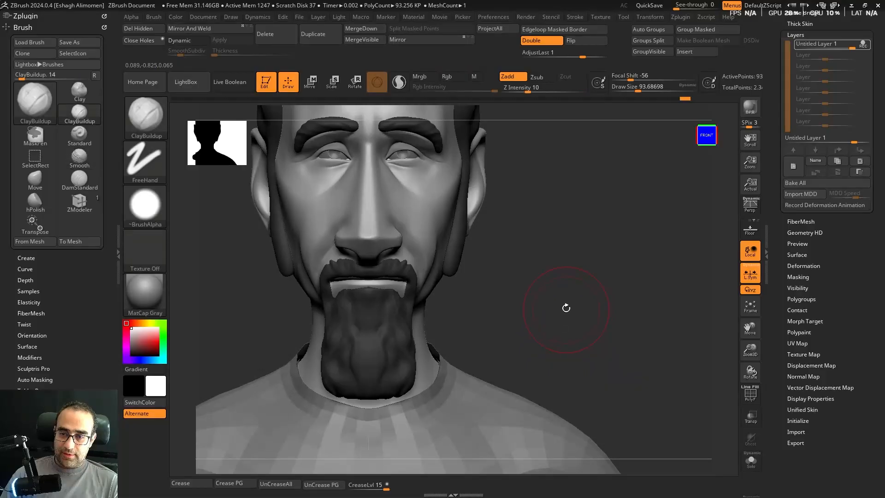
mouse_move(567, 306)
shift+mouse_down()
mouse_move(589, 300)
mouse_move(603, 317)
mouse_move(605, 289)
shift+mouse_up()
key(b)
key(d)
key(s)
key(s)
mouse_move(605, 289)
mouse_down()
mouse_move(577, 282)
mouse_move(587, 302)
mouse_move(571, 322)
mouse_move(667, 249)
mouse_up()
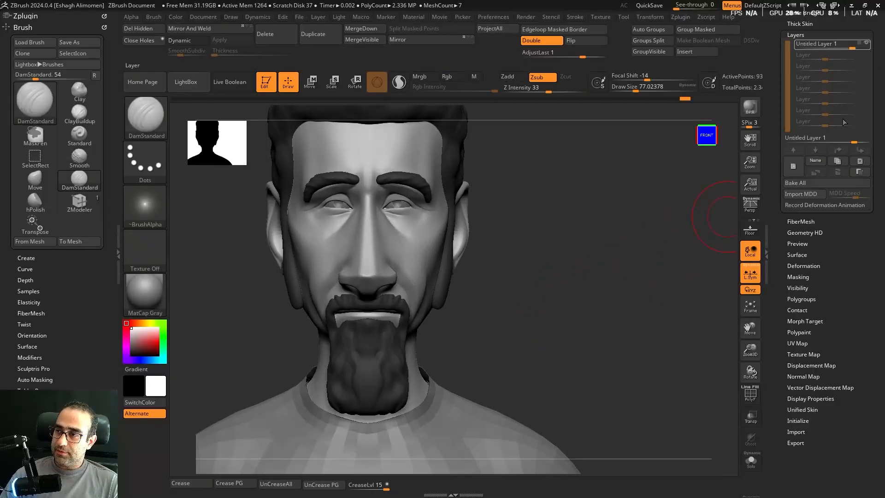
click(839, 185)
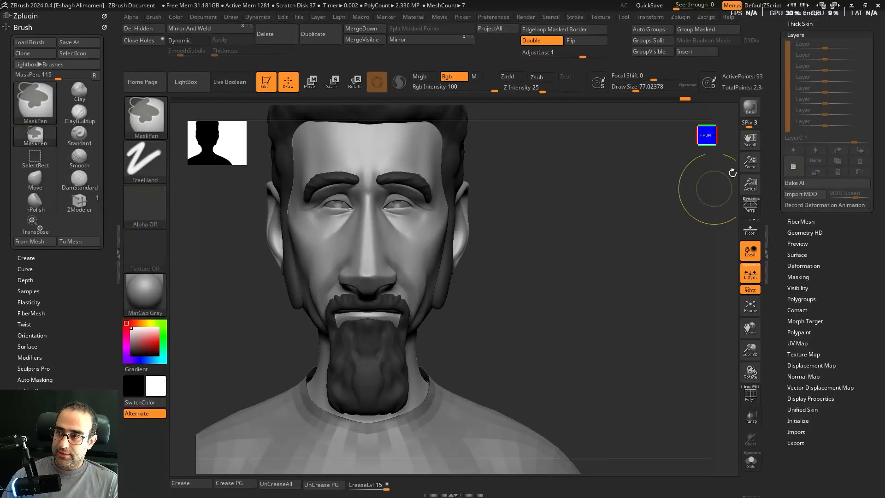
key(ctrl+d)
Step: Add a new recording sculpt layer to the face mesh and review the character from the front and side
drag(604, 249, 646, 282)
click(793, 169)
alt+drag(707, 332, 664, 322)
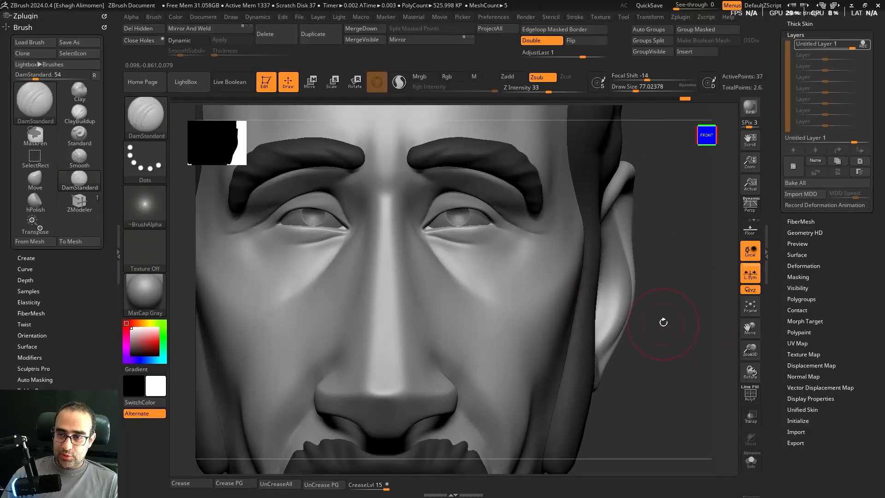
alt+drag(670, 357, 578, 284)
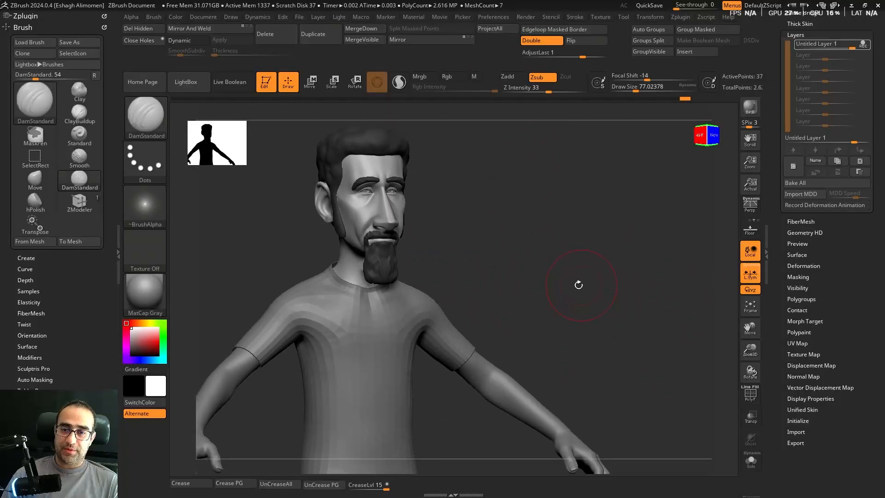
alt+drag(553, 240, 556, 279)
shift+drag(556, 279, 605, 290)
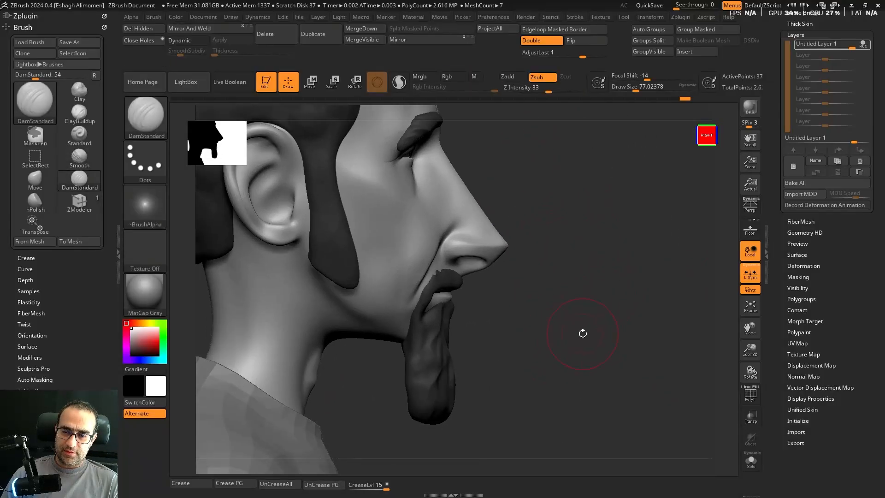
drag(583, 332, 592, 311)
Step: Isolate the face mesh and raise the jawline from the earlobe towards the chin with Standard at draw size about 68
key(alt+s)
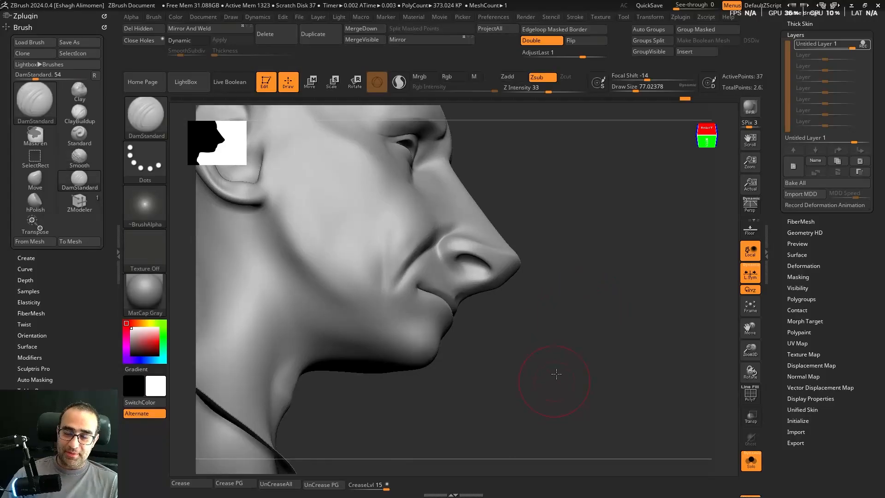
key(alt+s)
drag(557, 373, 580, 320)
key(alt+s)
mouse_move(525, 297)
mouse_down()
mouse_move(536, 343)
mouse_move(545, 321)
mouse_move(484, 310)
mouse_up()
key(b)
key(s)
key(t)
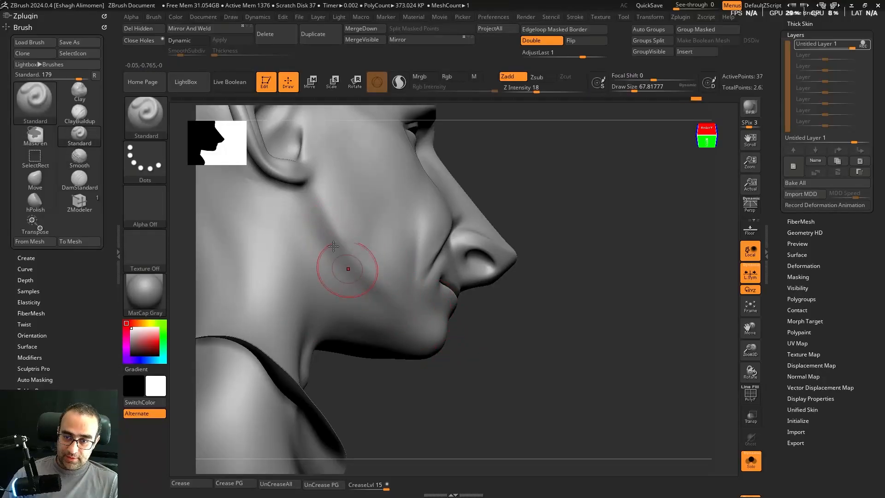
Step: Flatten the jaw plane with hPolish at draw size about 65 and tighten its edge with Pinch and light smoothing
mouse_move(530, 343)
mouse_down()
mouse_move(587, 349)
mouse_move(530, 349)
mouse_move(377, 289)
mouse_up()
key(b)
key(h)
key(p)
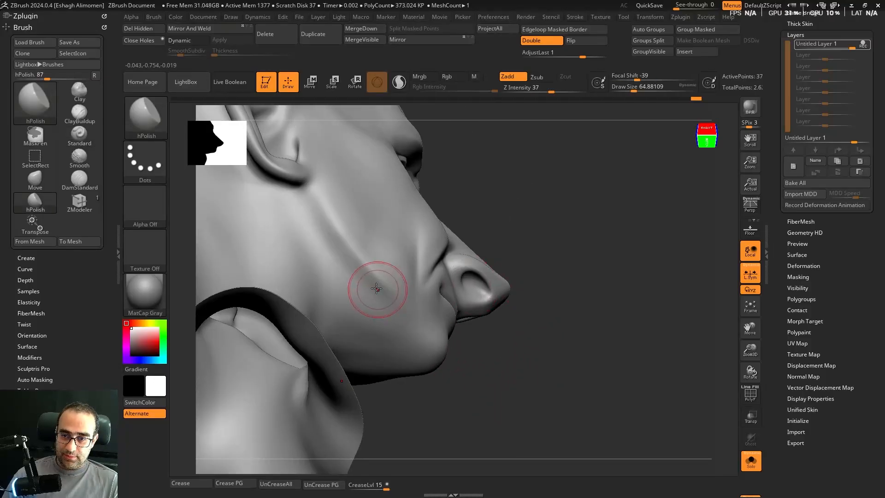
key(shift)
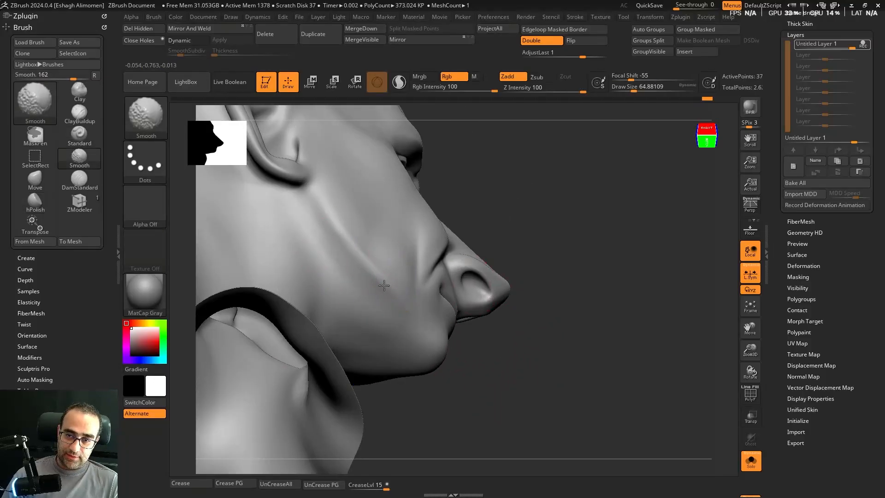
shift+drag(395, 286, 398, 291)
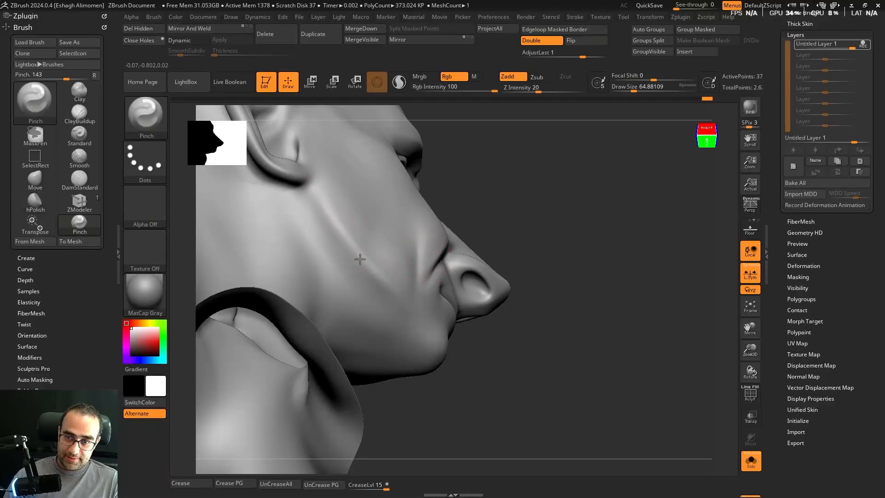
key(shift)
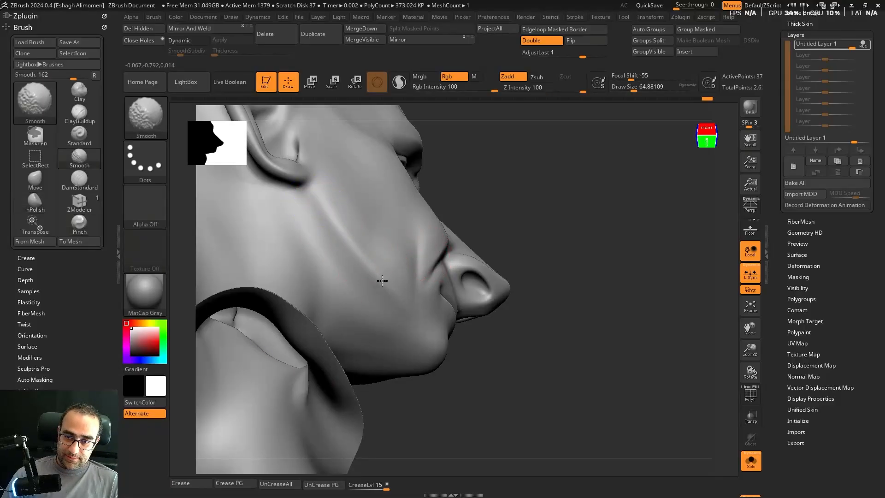
Step: Review the profile with all meshes shown, and pinch and smooth the isolated forehead's temple edge at draw size about 97
mouse_move(592, 295)
shift+mouse_down()
mouse_move(603, 333)
mouse_move(599, 265)
mouse_move(599, 329)
shift+mouse_up()
key(alt+s)
mouse_move(600, 330)
mouse_down()
mouse_move(577, 311)
mouse_move(577, 291)
mouse_move(504, 334)
mouse_up()
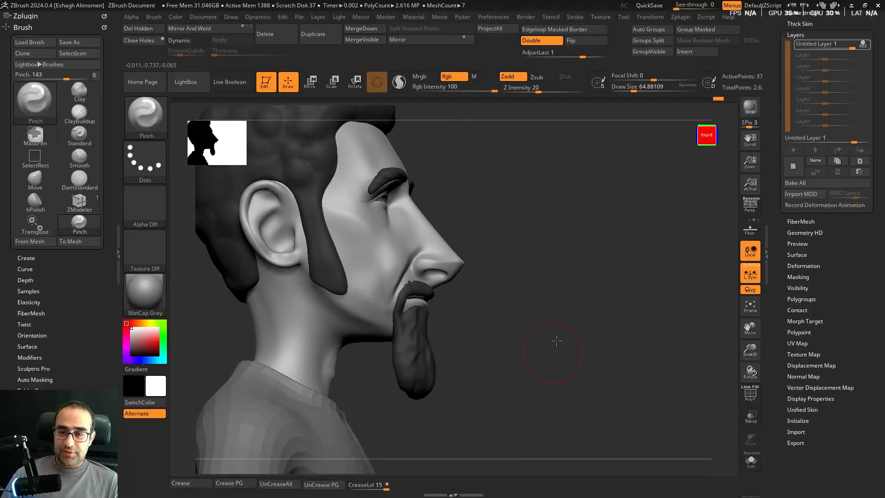
drag(579, 283, 516, 276)
key(alt+s)
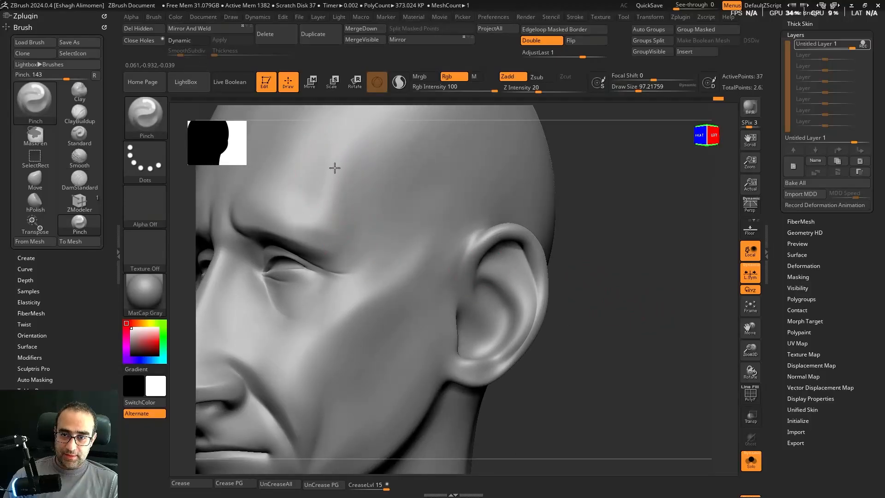
key(shift)
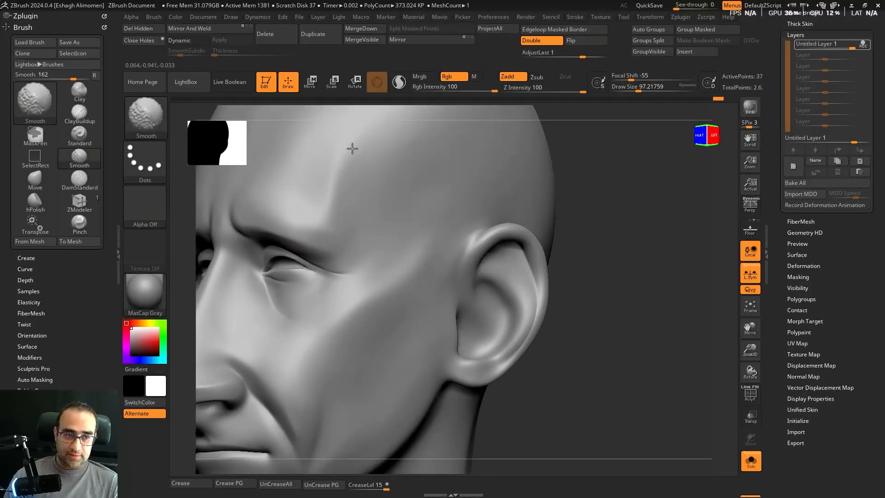
mouse_move(576, 216)
mouse_down()
mouse_move(640, 228)
mouse_move(652, 257)
mouse_up()
key(alt+s)
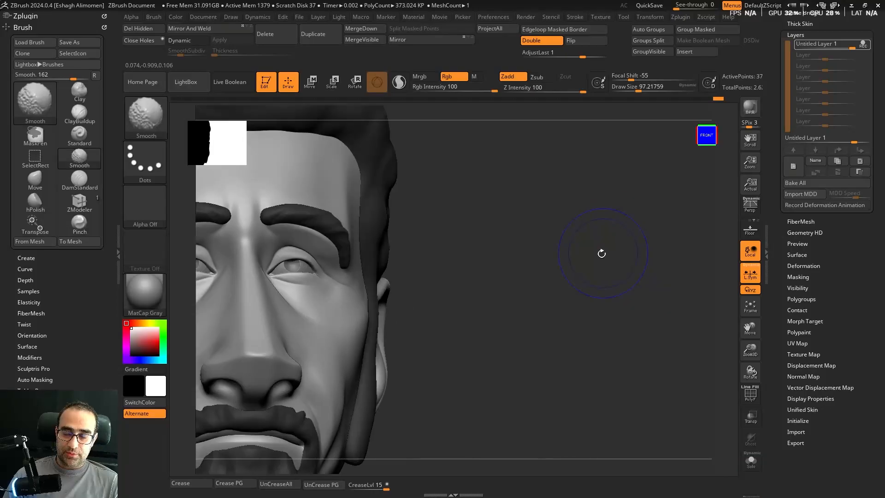
Step: Isolate the face mesh and sharpen the rim of the nostril with Pinch at draw size about 62
alt+drag(590, 286, 555, 242)
mouse_move(556, 242)
mouse_down()
mouse_move(565, 269)
mouse_move(585, 264)
mouse_move(560, 266)
mouse_move(551, 303)
mouse_move(559, 300)
mouse_move(527, 310)
mouse_move(621, 290)
mouse_up()
key(alt+s)
mouse_move(539, 257)
alt+mouse_down()
mouse_move(595, 375)
mouse_move(541, 268)
mouse_move(594, 271)
mouse_move(596, 253)
mouse_move(444, 275)
alt+mouse_up()
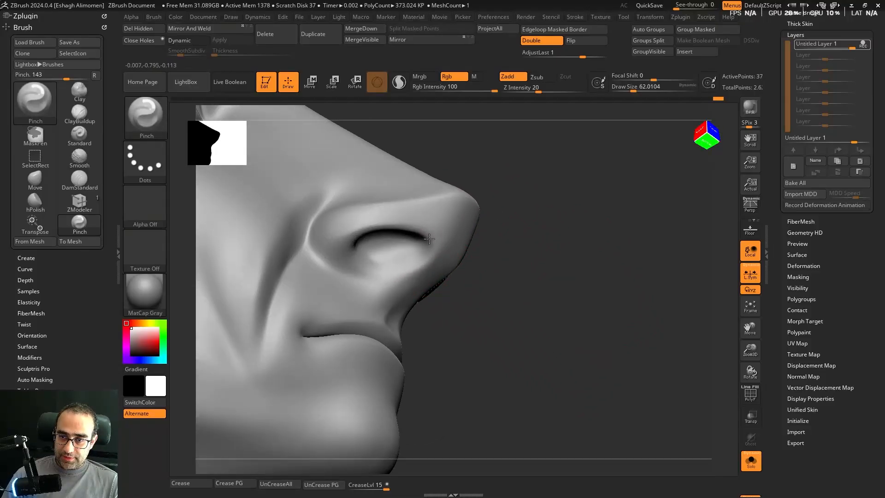
right_drag(436, 243, 441, 242)
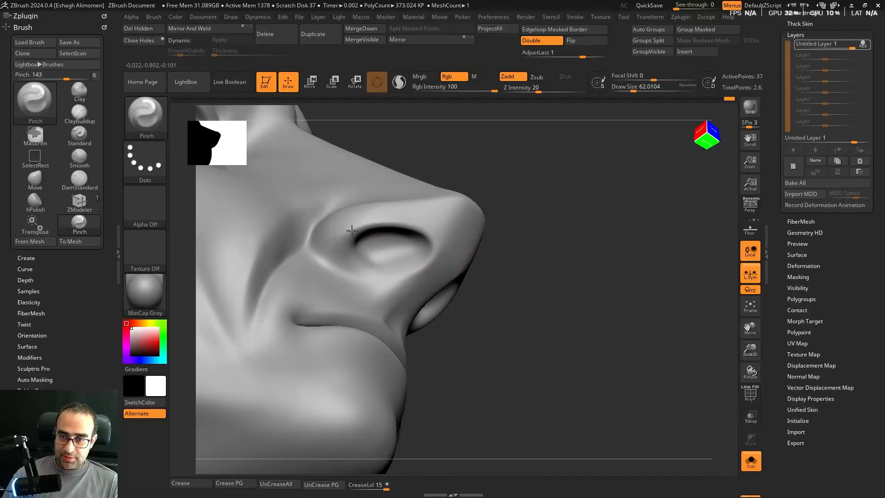
mouse_move(502, 252)
mouse_down()
mouse_move(579, 290)
mouse_move(558, 290)
mouse_up()
Step: Carve the outer corner of the nostril with DamStandard, undoing the strokes tried at draw size about 128
key(b)
key(d)
key(s)
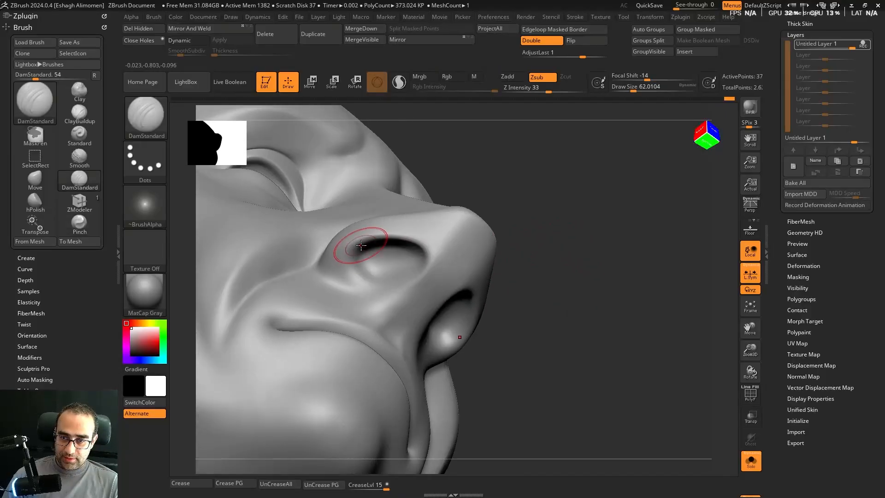
key(s)
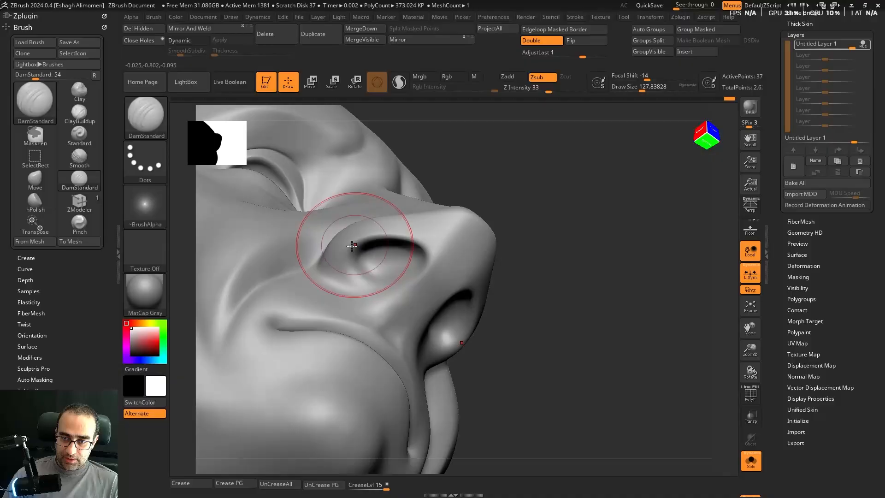
key(ctrl+z)
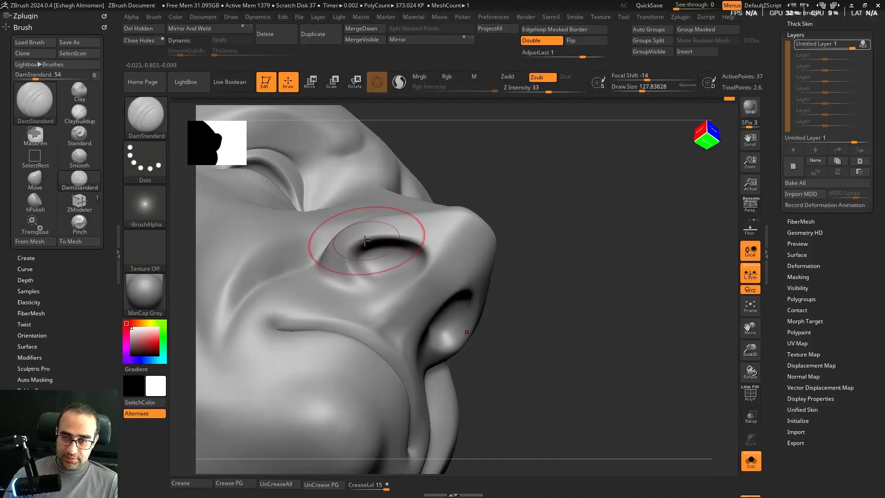
key(ctrl+z)
mouse_move(363, 277)
mouse_down()
mouse_move(379, 238)
mouse_move(347, 255)
mouse_up()
Step: Sharpen the crease around the nostril wing with DamStandard at draw size about 56
mouse_move(530, 249)
mouse_down()
mouse_move(561, 292)
mouse_move(548, 298)
mouse_up()
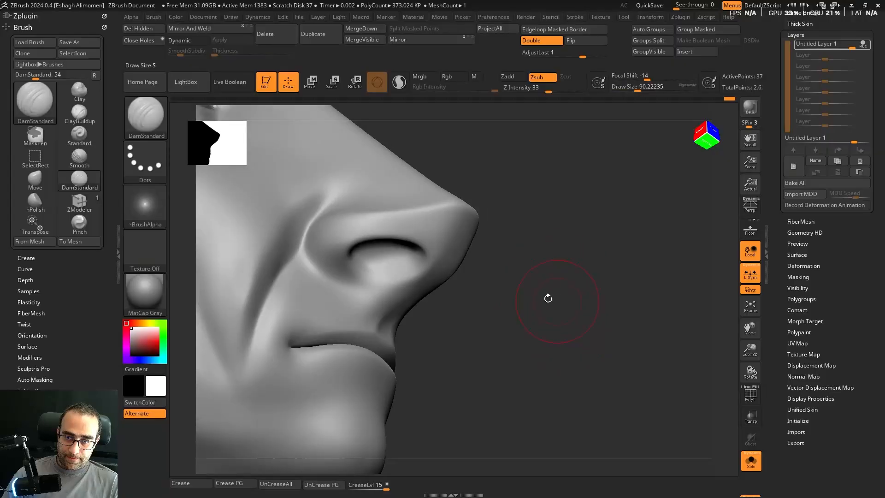
key([)
key([)
drag(302, 239, 309, 266)
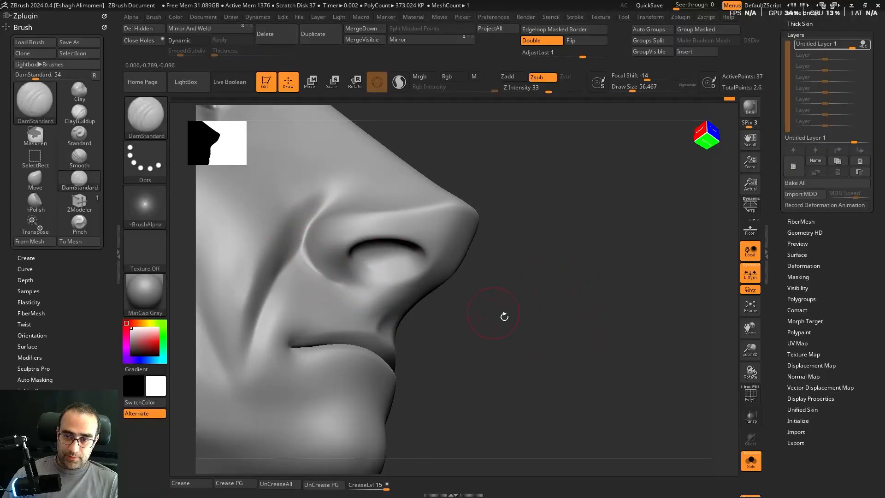
shift+drag(503, 312, 639, 333)
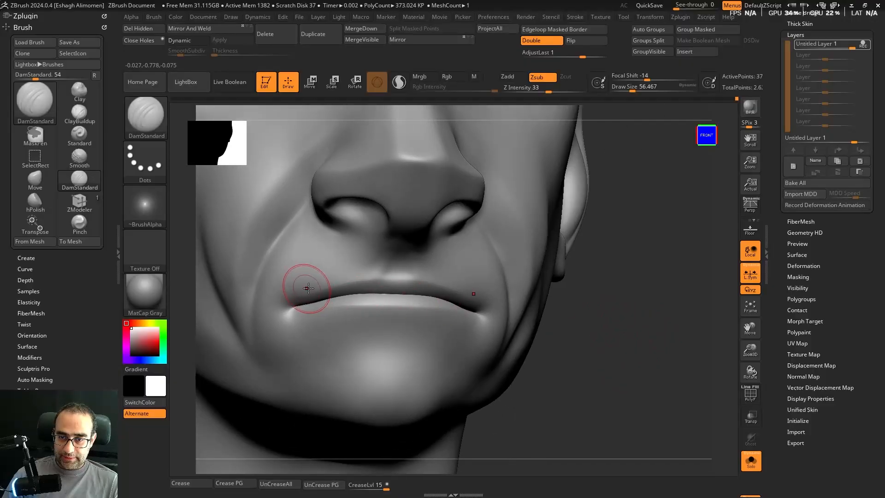
Step: Sharpen the upper edge of the upper lip with DamStandard at draw size about 56 and smooth its middle
drag(308, 296, 326, 288)
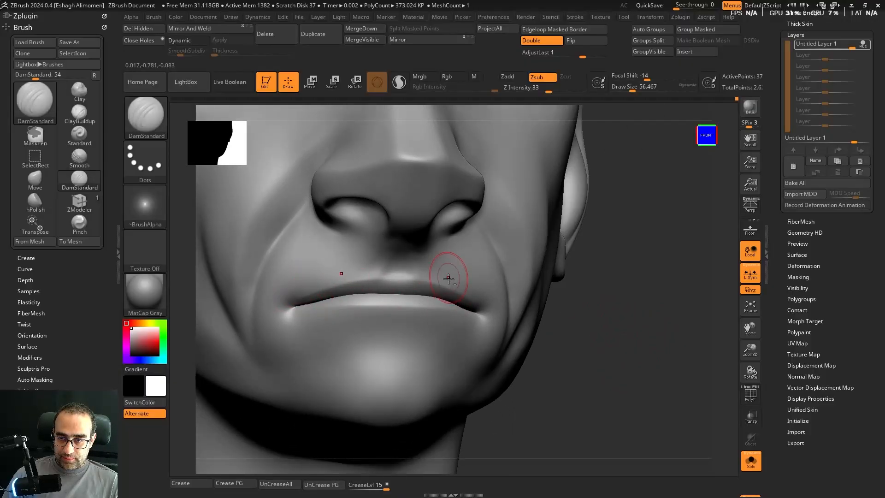
shift+drag(401, 279, 410, 278)
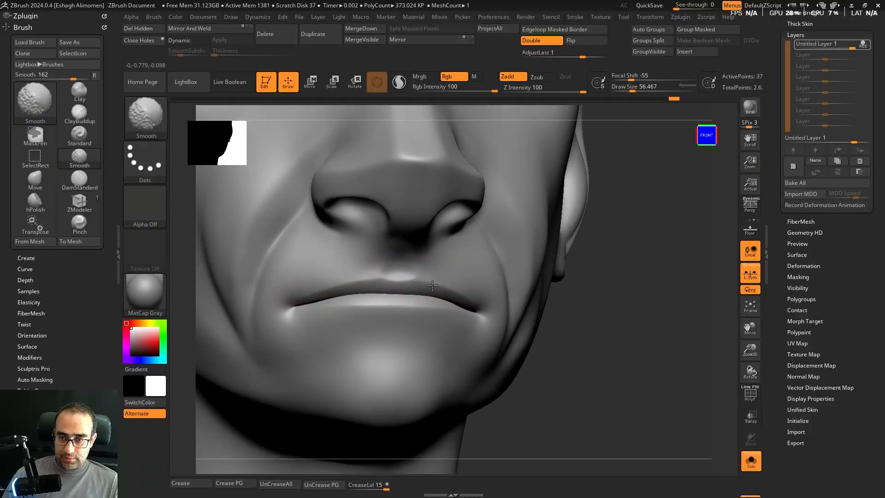
Step: Flatten the Adam's apple planes on the front of the neck with hPolish at draw size about 46 and smooth them
drag(609, 340, 387, 405)
mouse_move(565, 411)
shift+mouse_down()
mouse_move(561, 346)
mouse_move(537, 310)
mouse_move(562, 319)
mouse_move(580, 300)
mouse_move(588, 316)
mouse_move(572, 310)
shift+mouse_up()
key(b)
key(h)
key(p)
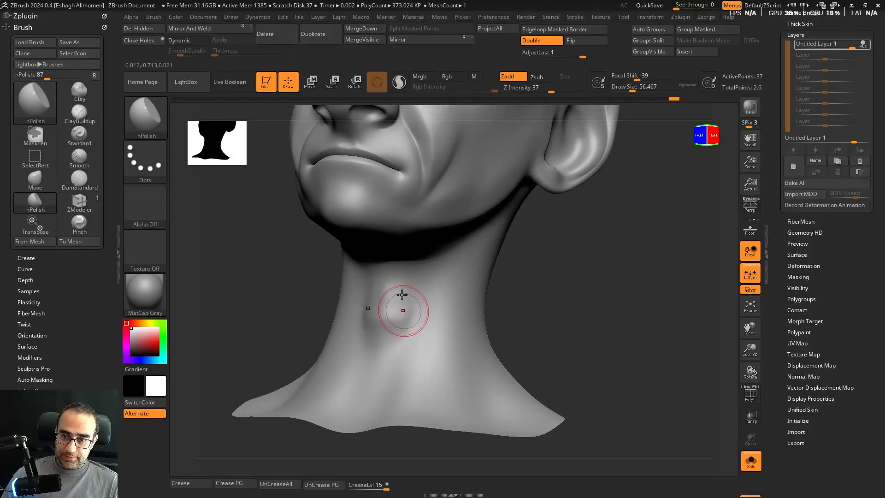
right_drag(406, 320, 400, 329)
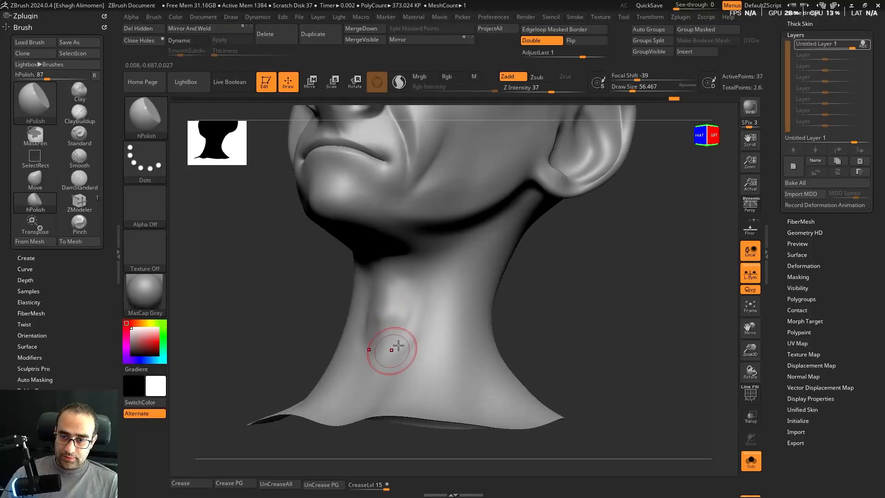
key(bracketleft)
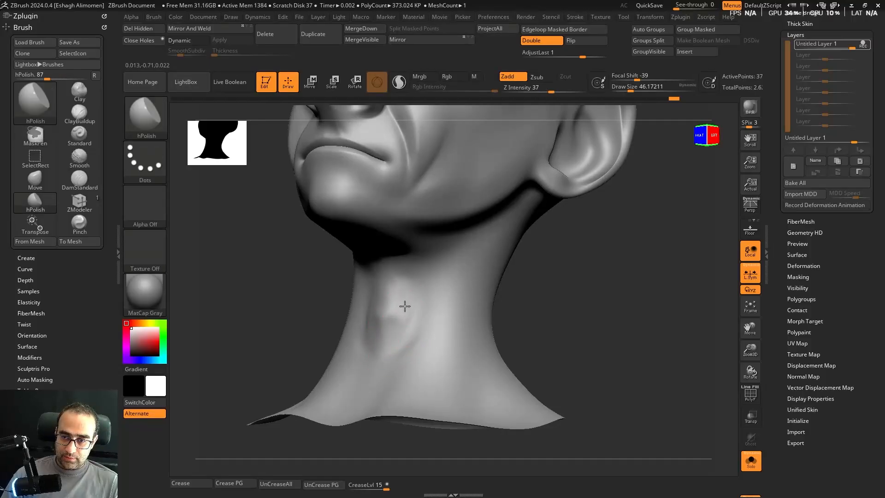
key(shift)
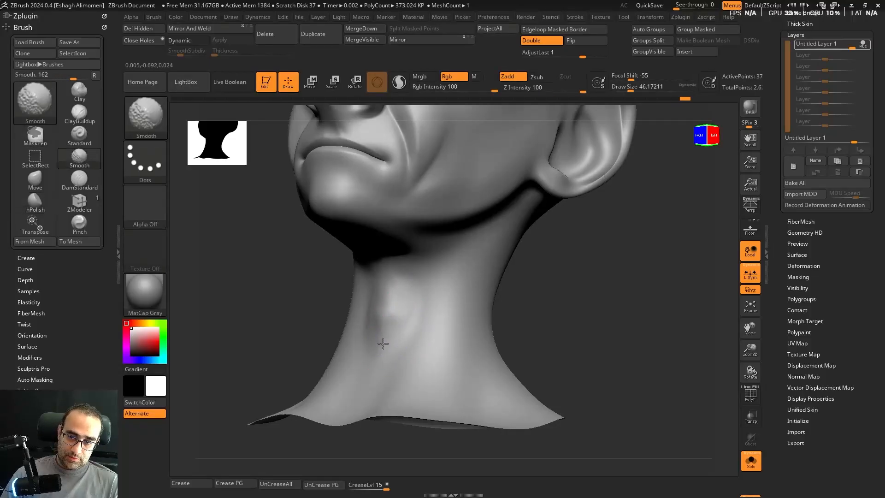
Step: Polish the cheek side of the nasolabial fold with hPolish at draw size about 62 and smooth the transition
mouse_move(589, 310)
shift+right_down()
mouse_move(524, 300)
mouse_move(553, 289)
mouse_move(554, 306)
mouse_move(544, 309)
mouse_move(640, 385)
mouse_move(414, 269)
mouse_move(614, 310)
shift+right_up()
key(f)
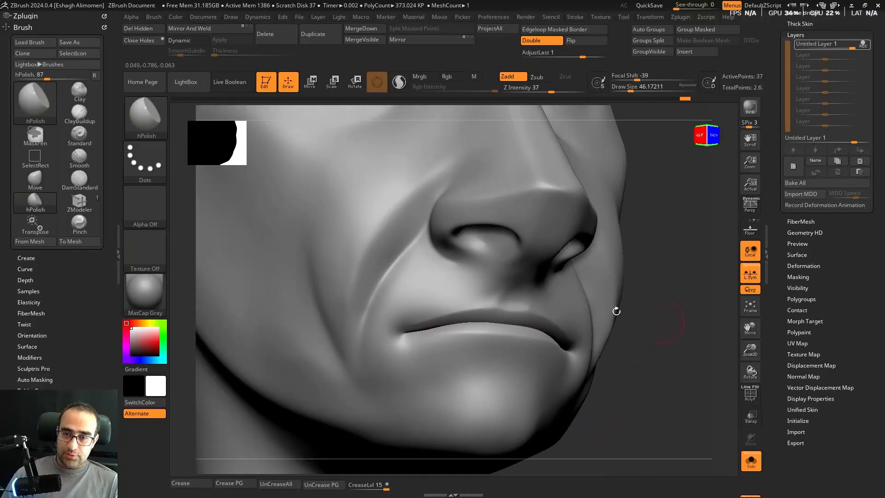
key(s)
drag(387, 250, 385, 233)
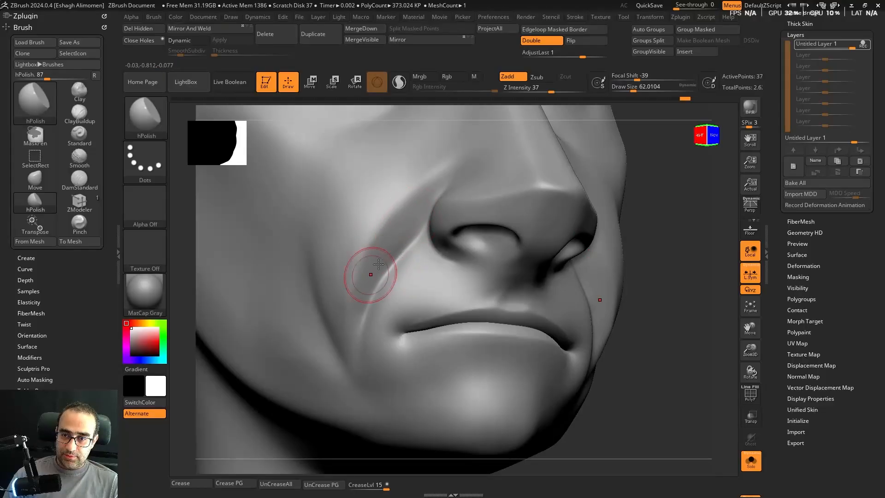
right_drag(352, 304, 605, 276)
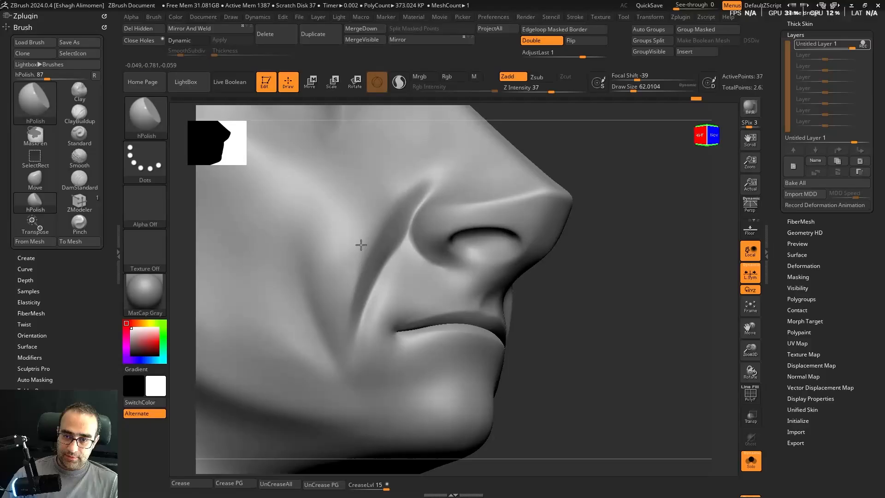
mouse_move(496, 296)
right_down()
mouse_move(627, 320)
mouse_move(335, 261)
right_up()
mouse_move(335, 298)
right_down()
mouse_move(617, 297)
mouse_move(338, 289)
right_up()
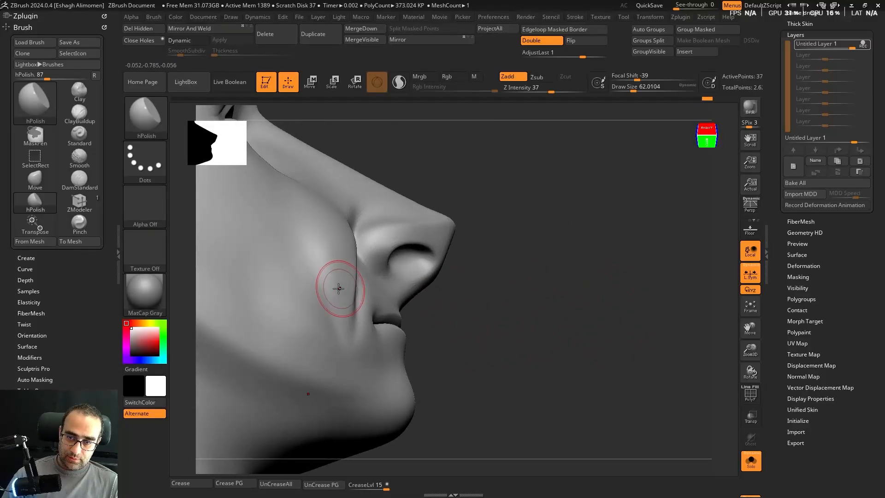
key(shift)
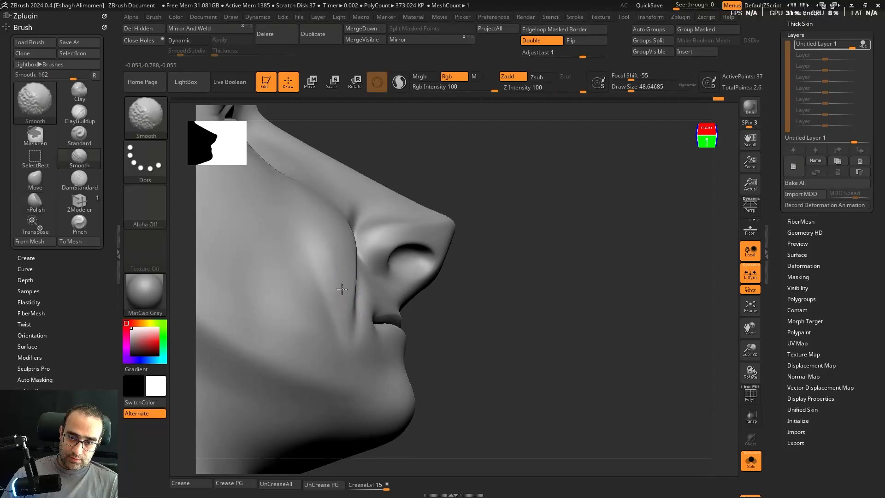
Step: Review the head with all meshes shown, and isolate the face mesh again
mouse_move(405, 312)
shift+right_down()
mouse_move(666, 341)
mouse_move(665, 352)
mouse_move(667, 277)
mouse_move(583, 317)
mouse_move(562, 310)
mouse_move(610, 310)
mouse_move(597, 307)
shift+right_up()
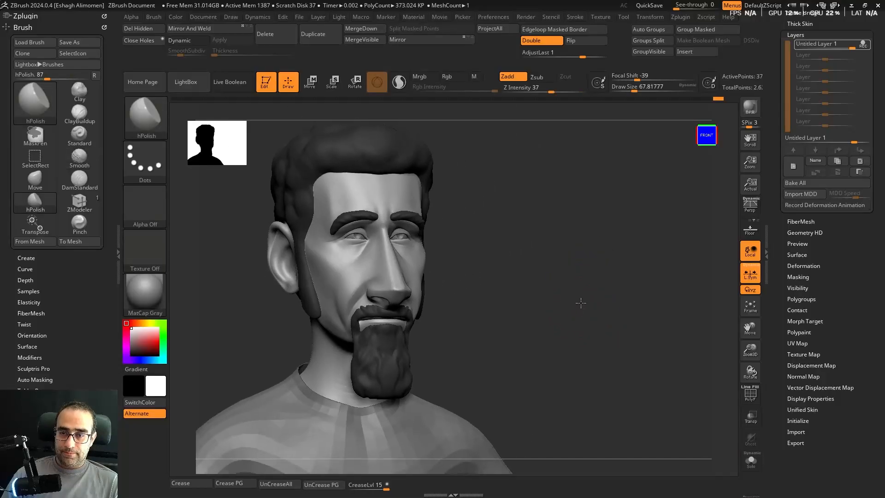
mouse_move(566, 284)
shift+right_down()
mouse_move(533, 310)
mouse_move(528, 299)
mouse_move(573, 313)
mouse_move(579, 243)
mouse_move(577, 292)
mouse_move(553, 290)
shift+right_up()
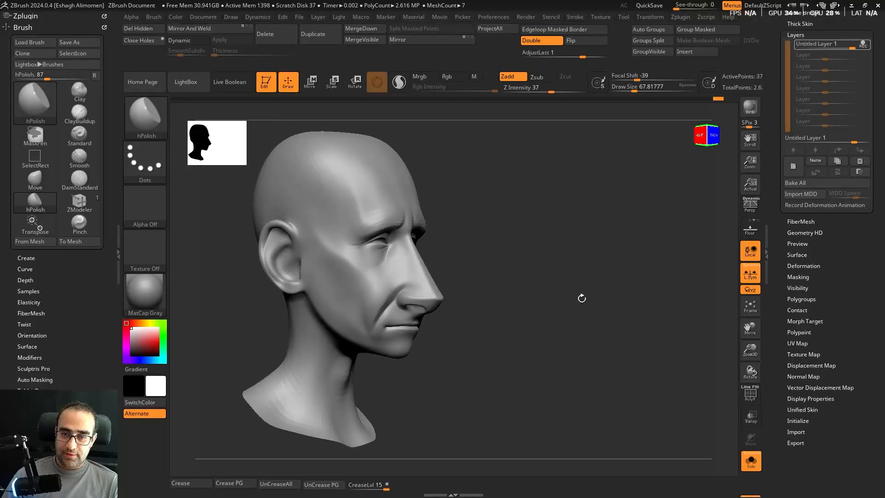
mouse_move(581, 298)
right_down()
mouse_move(609, 346)
mouse_move(435, 307)
mouse_move(279, 350)
mouse_move(299, 310)
right_up()
Step: Deepen the groove under the ear's upper helix with DamStandard at draw size about 62
mouse_move(370, 314)
right_down()
mouse_move(405, 231)
mouse_move(387, 237)
mouse_move(460, 242)
mouse_move(415, 218)
mouse_move(415, 257)
mouse_move(431, 275)
mouse_move(441, 262)
mouse_move(401, 240)
mouse_move(365, 245)
right_up()
key(b)
key(d)
key(s)
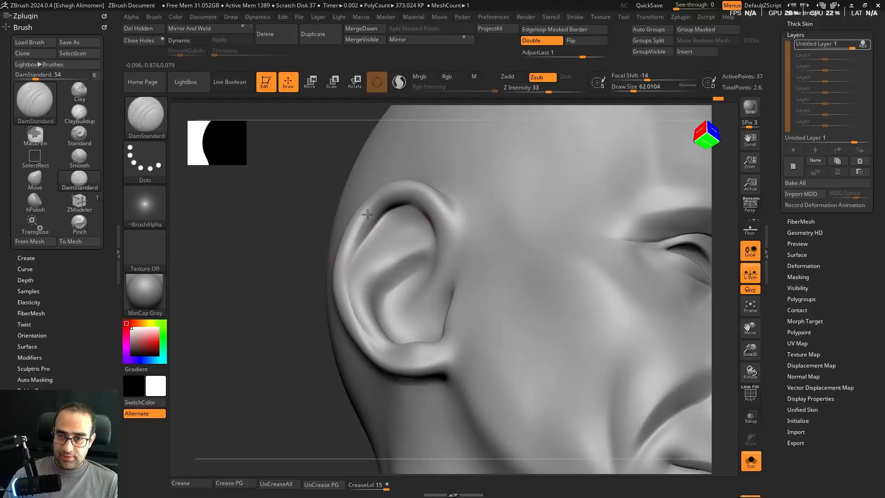
right_drag(427, 217, 384, 202)
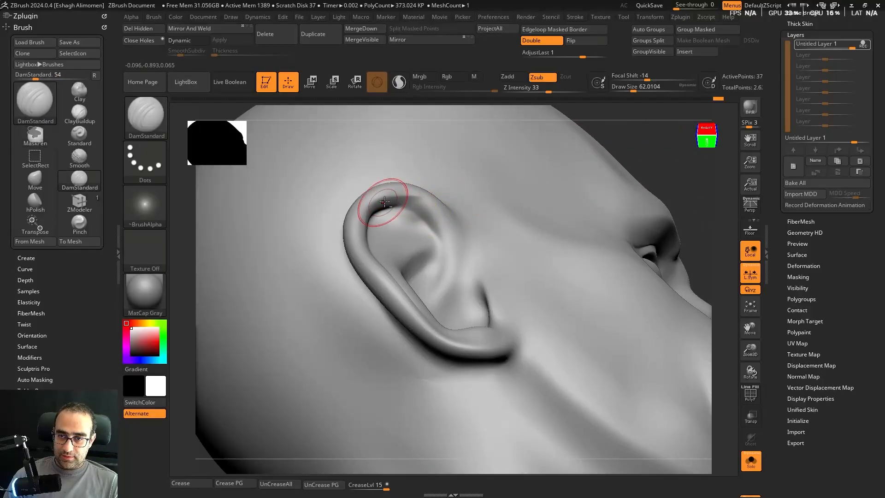
drag(435, 211, 452, 246)
right_drag(451, 246, 440, 223)
Step: Flatten the top of the ear's outer rim with hPolish at draw size about 62
key(b)
key(h)
key(p)
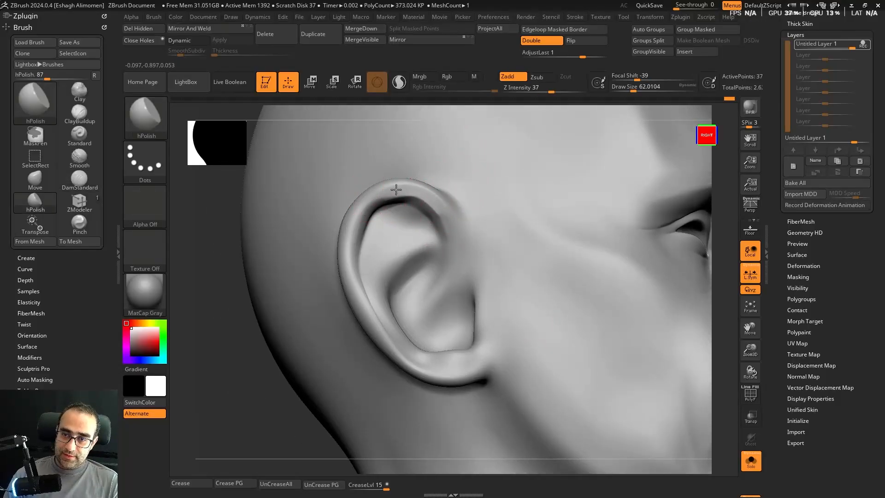
right_drag(394, 186, 390, 218)
Step: Sharpen the inner edge of the upper helix with DamStandard and smooth the rim down to its front end
key(b)
key(d)
key(s)
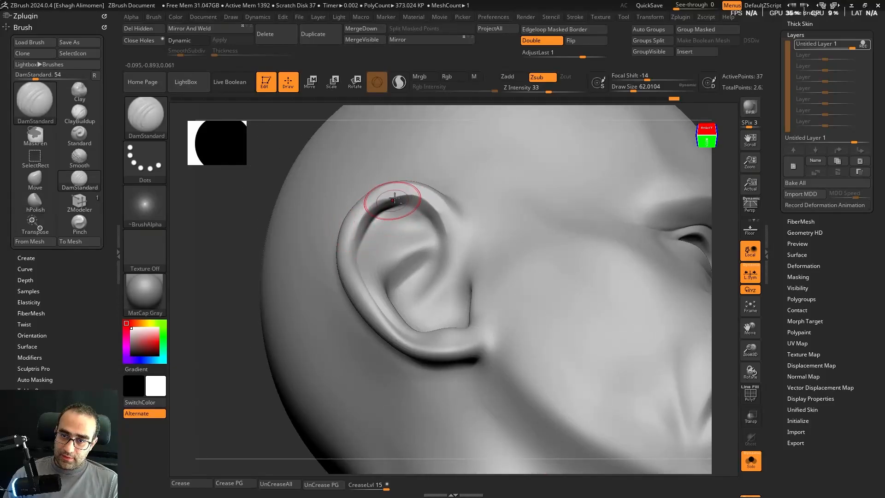
shift+drag(418, 188, 355, 223)
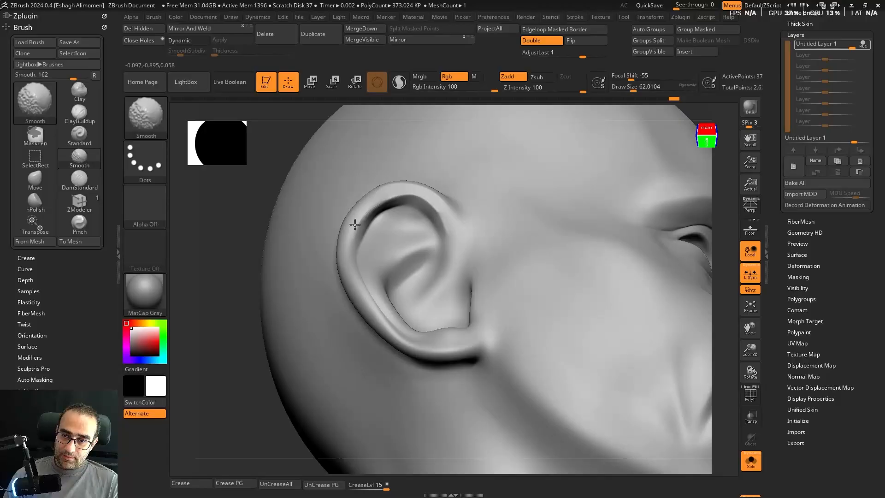
shift+right_drag(355, 223, 356, 271)
shift+drag(455, 203, 445, 211)
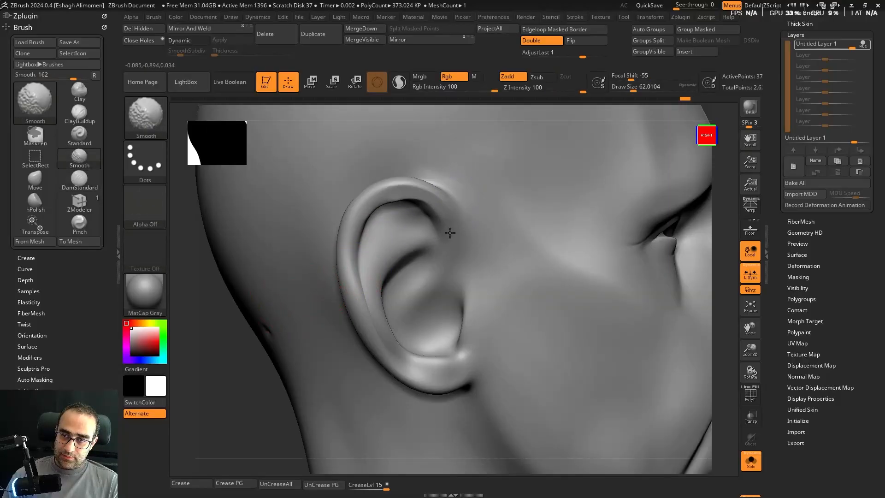
Step: Build up the upper hollow of the ear with ClayBuildup at draw size about 80
drag(255, 388, 251, 303)
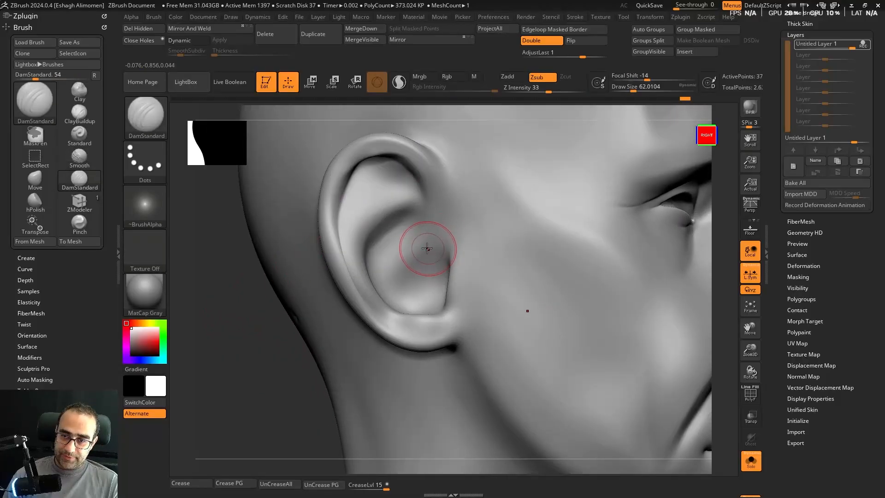
mouse_move(427, 248)
right_down()
mouse_move(429, 229)
mouse_move(417, 223)
right_up()
mouse_move(375, 200)
right_down()
mouse_move(404, 198)
mouse_move(385, 197)
right_up()
key(b)
key(c)
key(b)
drag(394, 177, 397, 172)
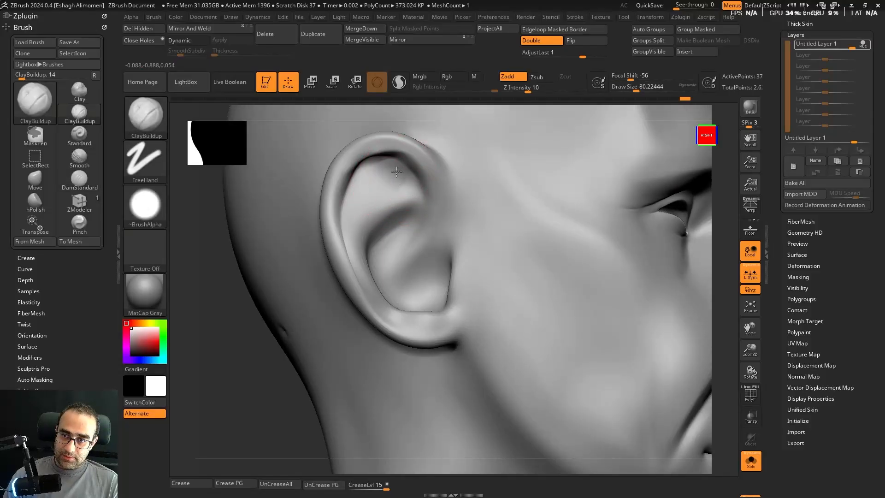
right_drag(389, 183, 432, 189)
mouse_move(544, 227)
right_down()
mouse_move(571, 229)
mouse_move(406, 253)
mouse_move(454, 269)
right_up()
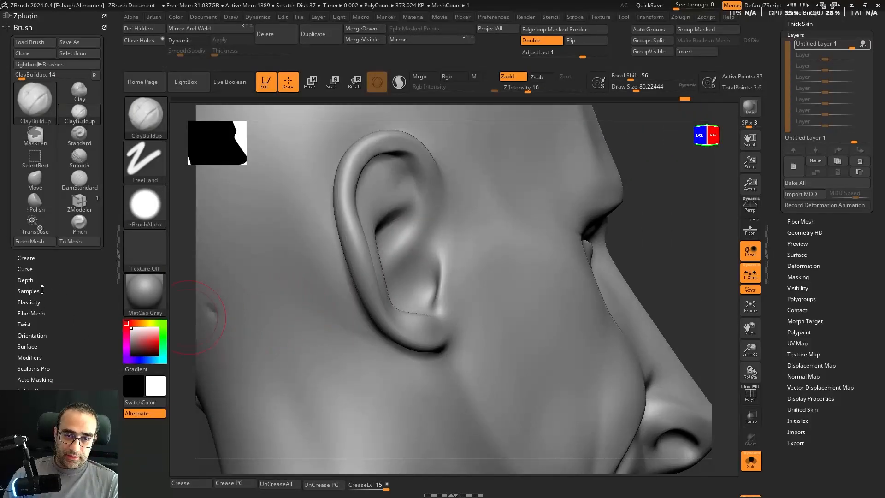
Step: Turn on BackfaceMask in the ClayBuildup brush's auto masking settings
scroll(55, 331, down, 2)
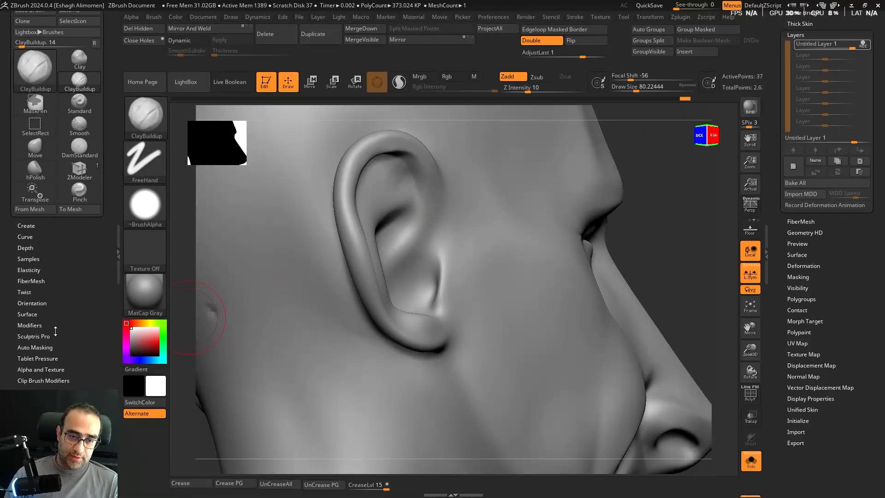
click(41, 348)
drag(64, 349, 66, 193)
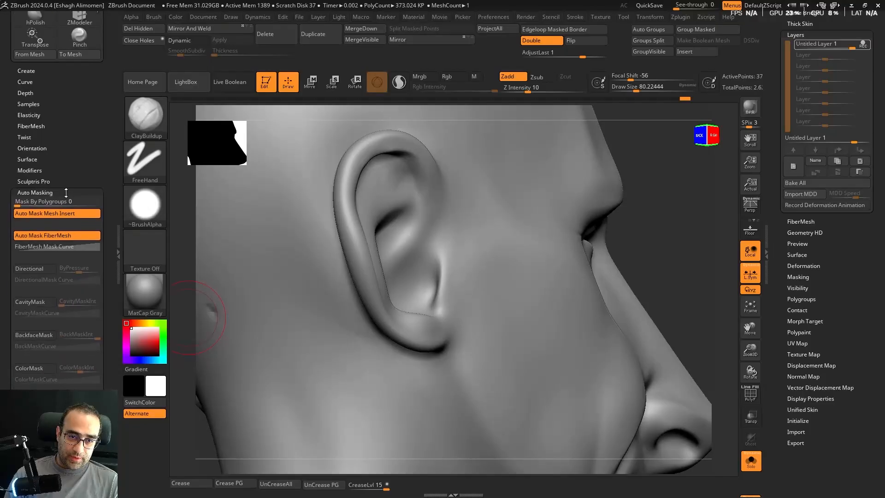
click(54, 336)
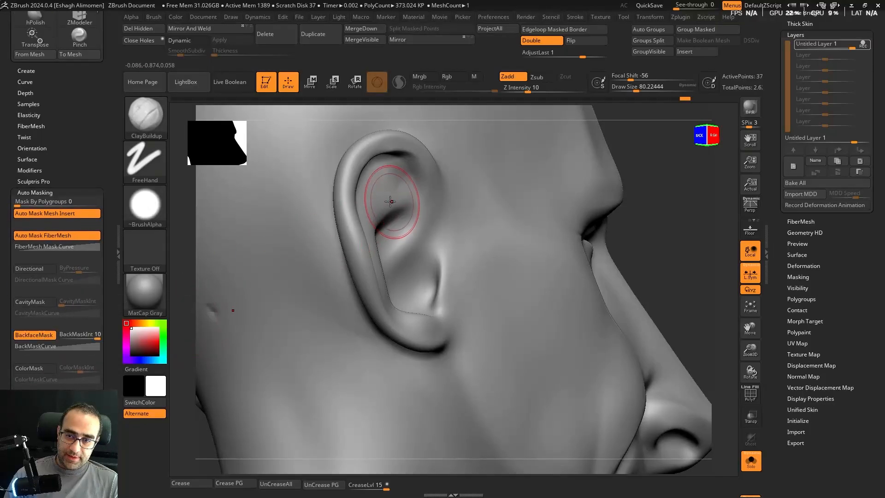
Step: Fill the ear's upper hollow with backface-masked ClayBuildup at draw size about 80 and smooth the surface
right_drag(375, 206, 453, 228)
right_drag(588, 238, 571, 197)
right_drag(471, 228, 431, 230)
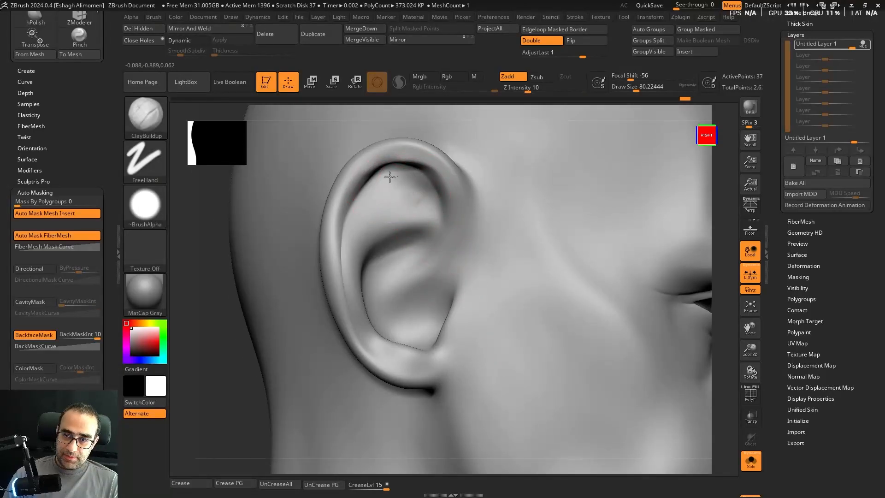
drag(417, 198, 392, 193)
shift+drag(397, 187, 402, 184)
right_drag(386, 192, 372, 163)
mouse_move(429, 231)
right_down()
mouse_move(396, 269)
mouse_move(427, 253)
right_up()
mouse_move(472, 223)
alt+right_down()
mouse_move(474, 250)
mouse_move(464, 226)
alt+right_up()
shift+drag(430, 182, 435, 174)
right_drag(405, 199, 383, 231)
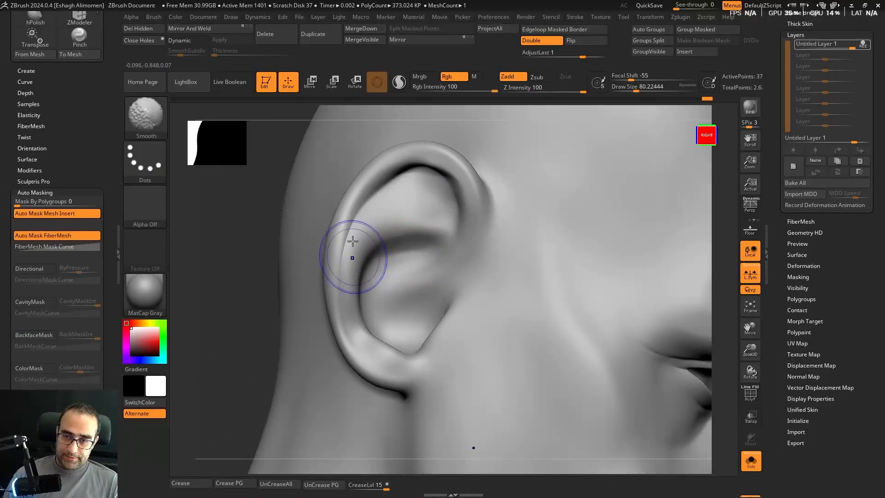
Step: Smooth the ear's outer rim three subdivision levels lower, and return to the highest level
mouse_move(261, 320)
right_down()
mouse_move(243, 299)
mouse_move(256, 318)
right_up()
key(shift+d)
key(shift+d)
key(shift+d)
shift+drag(348, 236, 342, 348)
key(d)
key(d)
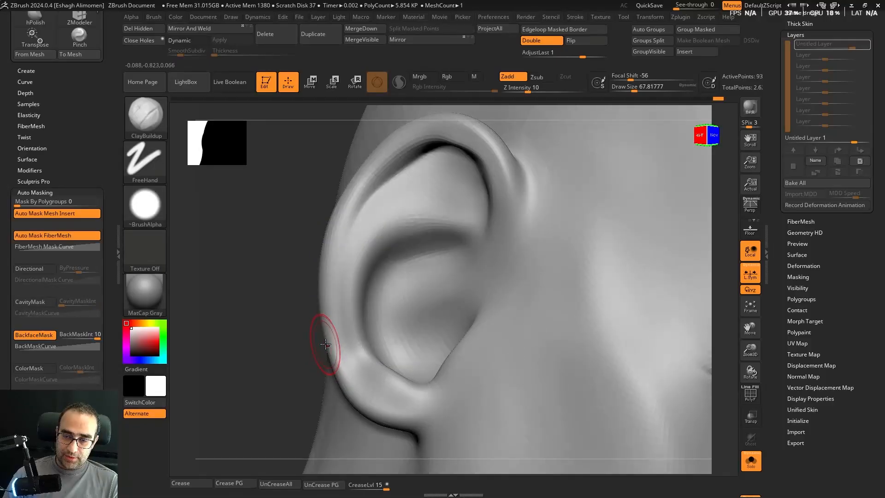
key(d)
Step: Shape the lower back part of the ear rim by alternating hPolish and ClayBuildup at draw size about 68
mouse_move(253, 348)
right_down()
mouse_move(295, 352)
mouse_move(302, 340)
mouse_move(289, 304)
mouse_move(317, 310)
right_up()
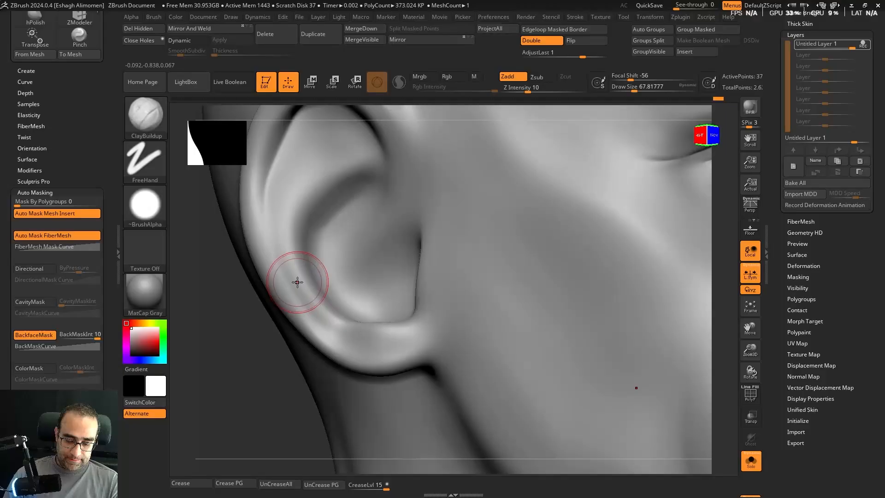
key(b)
key(h)
key(p)
key(b)
key(c)
key(b)
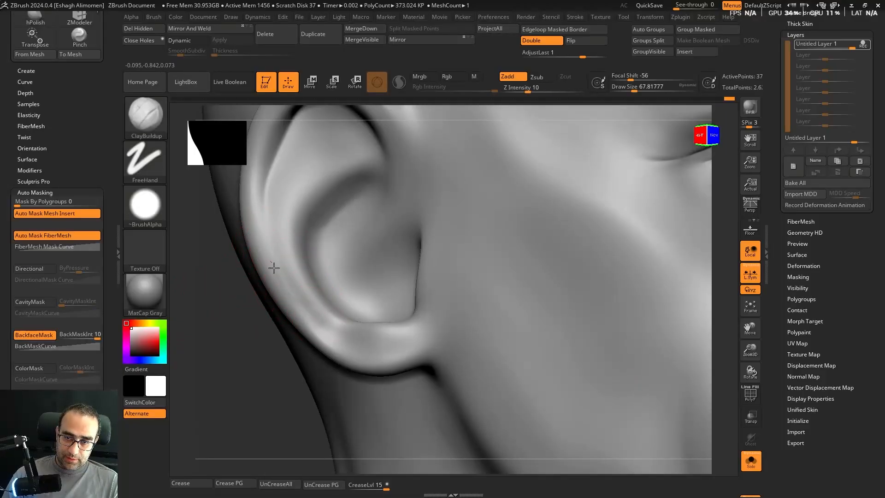
key(b)
key(h)
key(p)
key(b)
key(c)
key(b)
key(b)
key(h)
key(p)
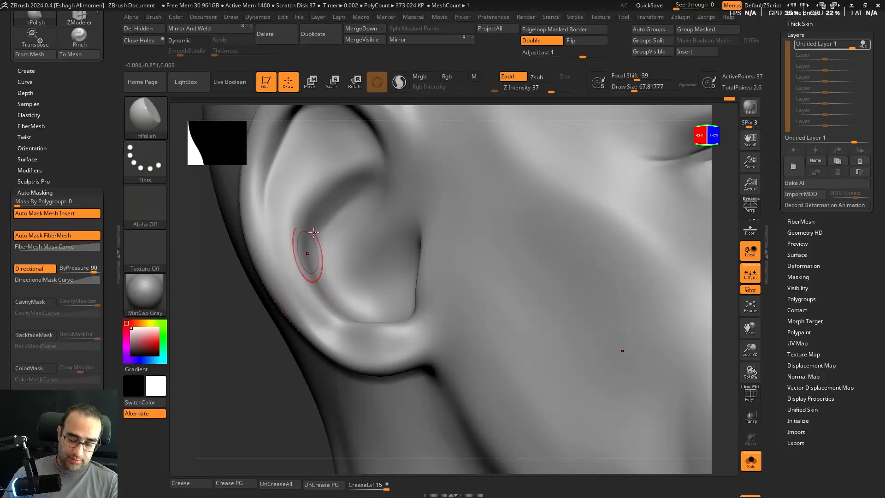
Step: Polish the ear's outer rim and the front of the upper helix with hPolish at draw size about 68
mouse_move(245, 342)
mouse_down()
mouse_move(267, 302)
mouse_move(376, 291)
mouse_move(319, 295)
mouse_up()
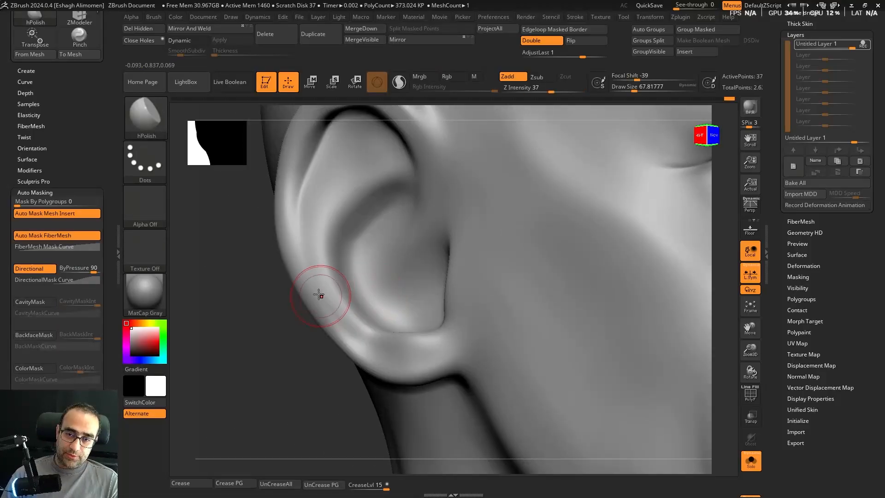
mouse_move(339, 329)
mouse_down()
mouse_move(297, 325)
mouse_move(255, 365)
mouse_move(295, 387)
mouse_up()
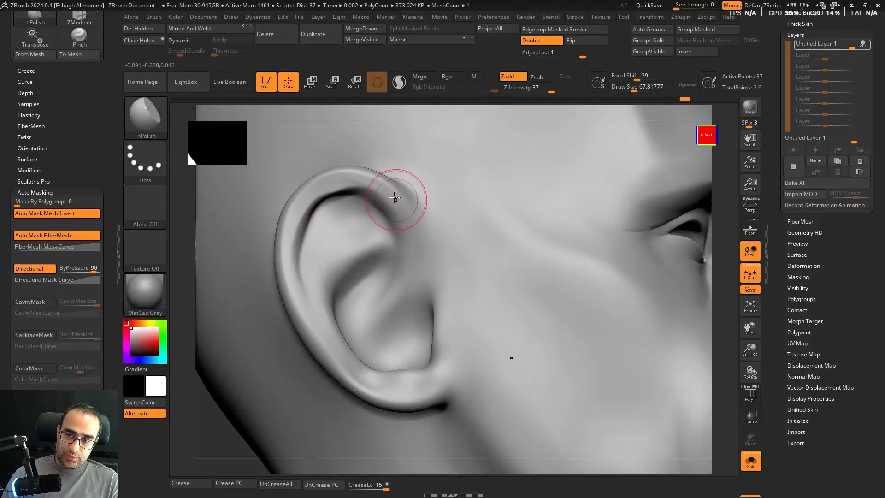
drag(341, 178, 406, 206)
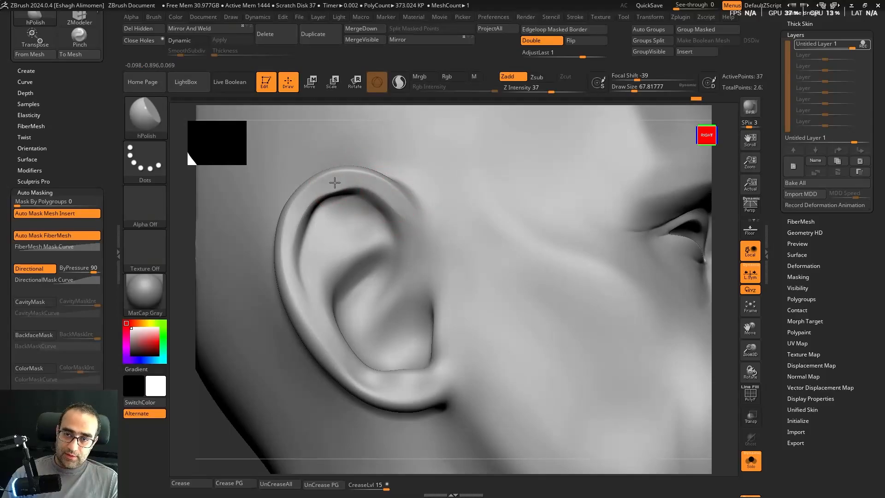
drag(335, 183, 410, 238)
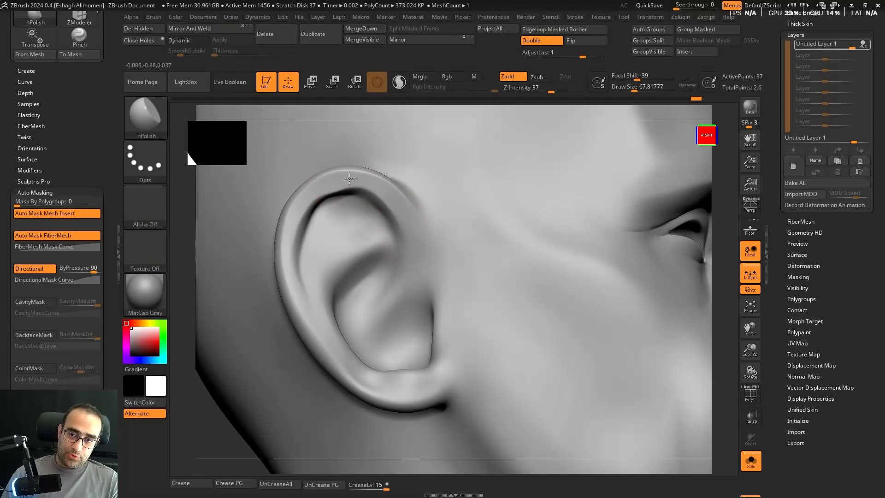
Step: Polish the top of the ear's helix with hPolish at draw size about 68 and smooth the upper back of the rim
mouse_move(350, 179)
mouse_down()
mouse_move(410, 217)
mouse_move(407, 208)
mouse_up()
shift+drag(298, 187, 301, 200)
alt+right_drag(351, 310, 350, 257)
mouse_move(350, 257)
right_down()
mouse_move(339, 222)
mouse_move(348, 198)
right_up()
Step: Polish the earlobe and its junction with the cheek with hPolish at draw size about 44
key(bracketleft)
key(bracketleft)
click(146, 116)
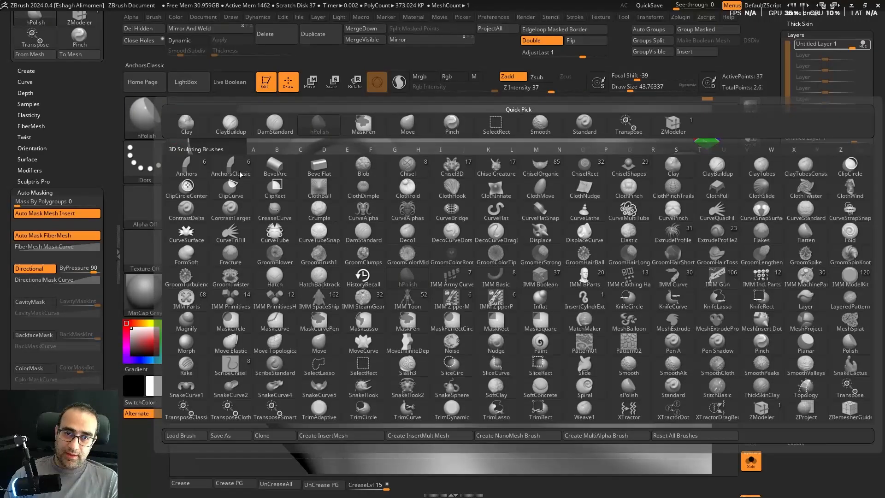
key(Escape)
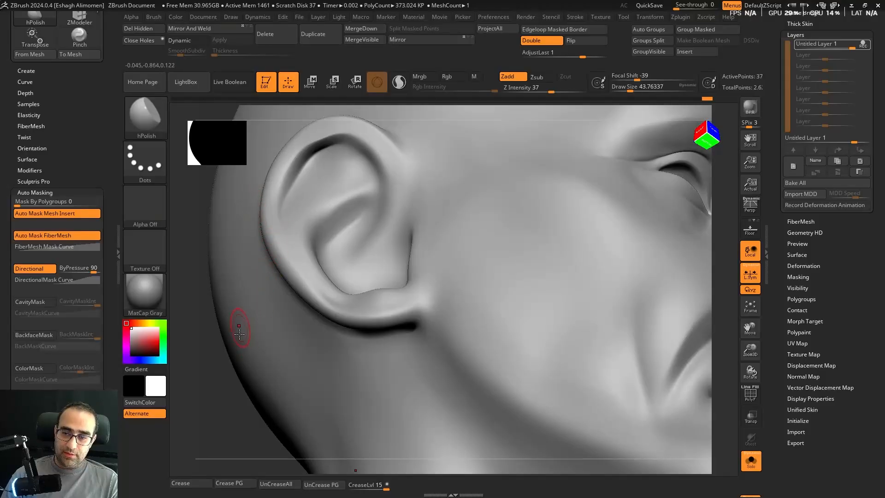
shift+right_drag(239, 334, 242, 349)
alt+right_drag(440, 335, 397, 251)
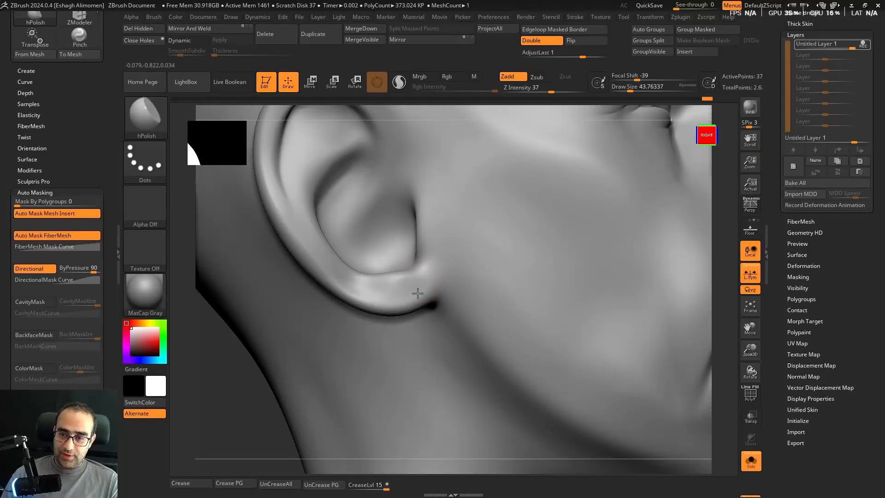
right_drag(417, 293, 407, 241)
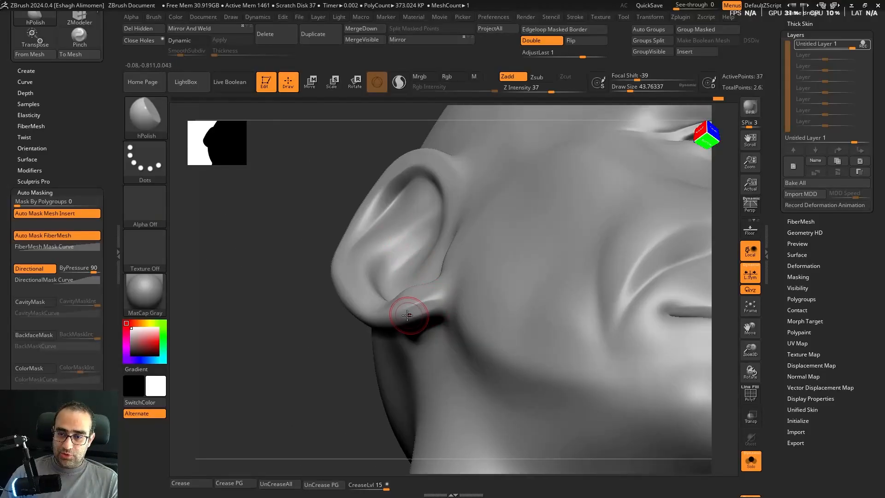
right_drag(407, 315, 409, 316)
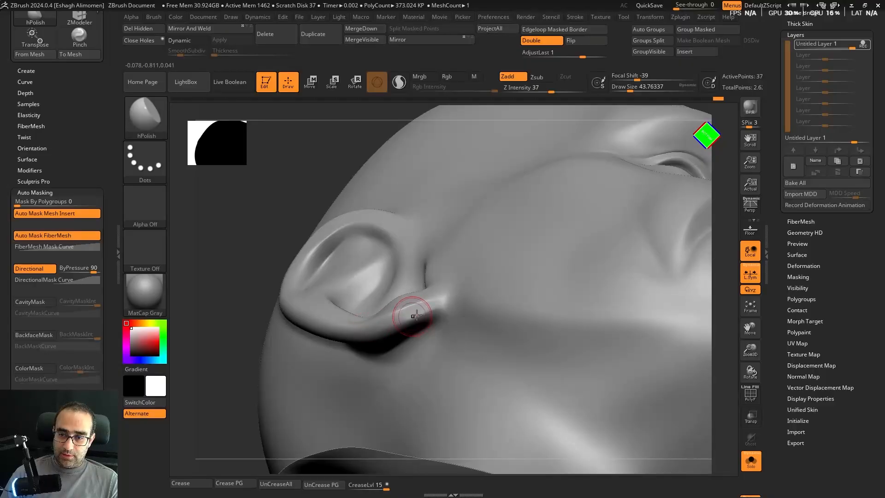
key(shift)
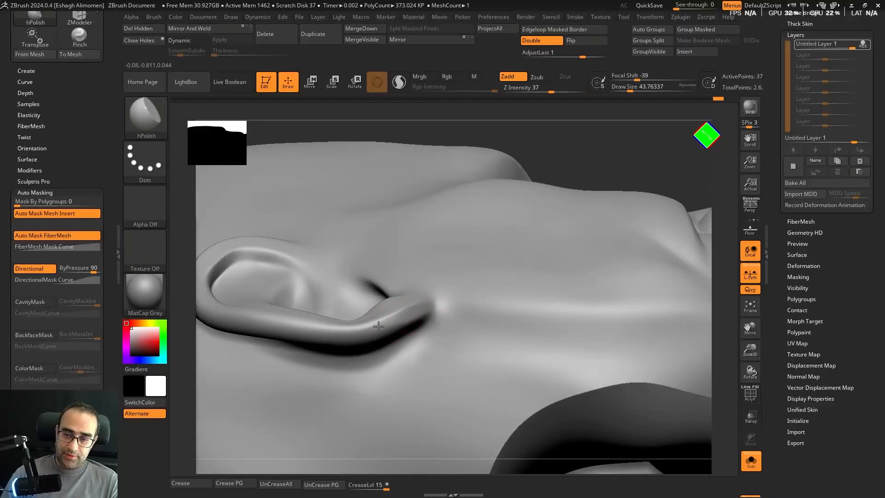
Step: Refine the underside of the earlobe with hPolish, enlarging the draw size to about 56 and then 83
key(])
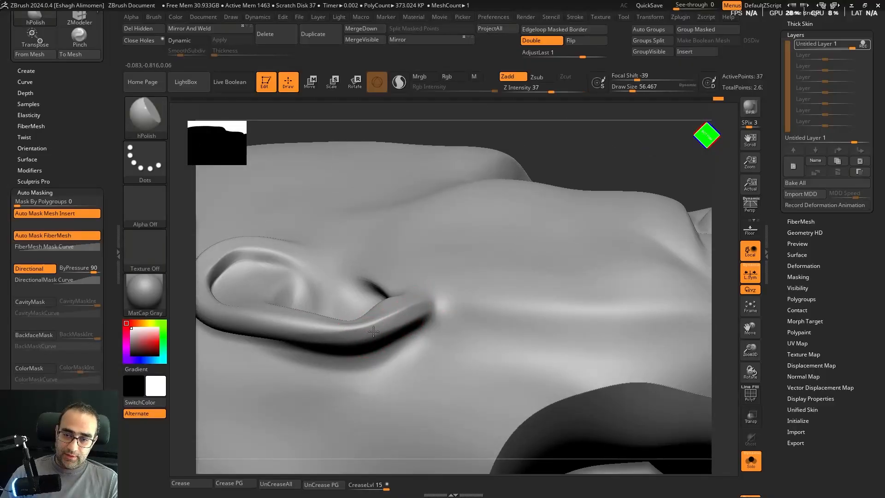
right_drag(366, 333, 428, 307)
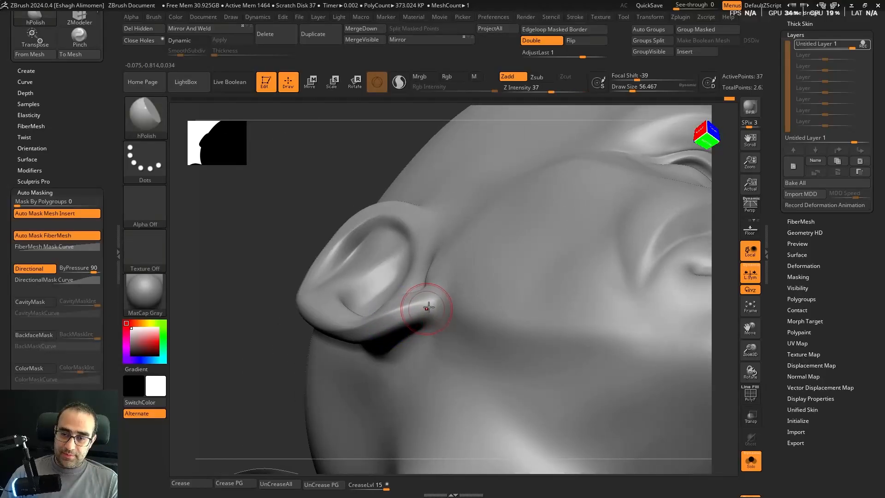
right_drag(326, 335, 462, 285)
mouse_move(474, 222)
right_down()
mouse_move(466, 225)
mouse_move(485, 224)
right_up()
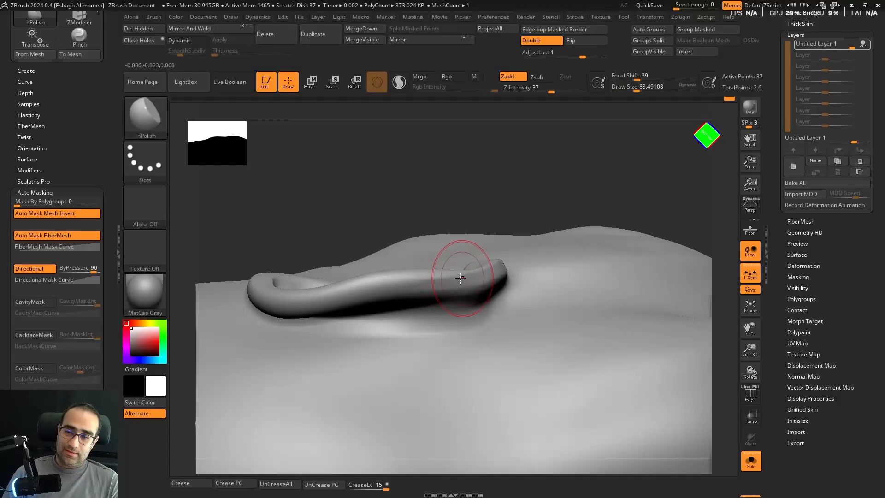
right_drag(449, 273, 445, 270)
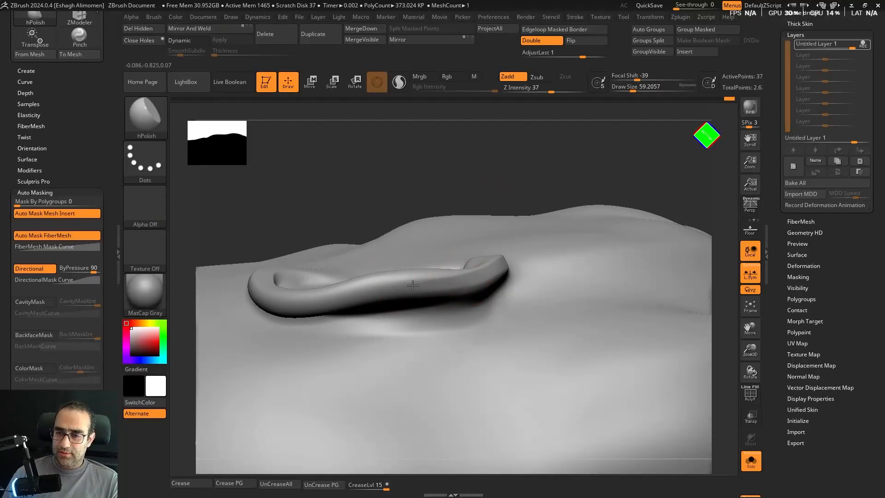
Step: Polish and smooth the outer edge of the ear rim from below and behind at draw size about 59
mouse_move(396, 285)
right_down()
mouse_move(504, 178)
mouse_move(418, 282)
right_up()
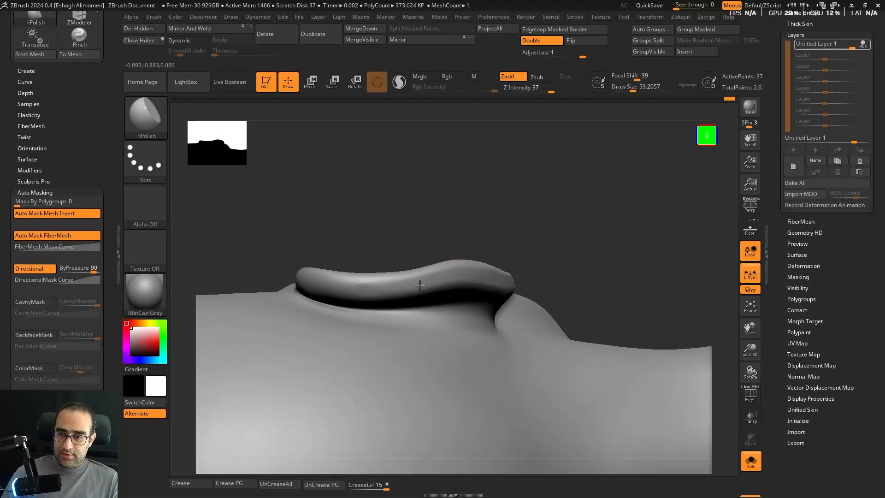
right_drag(509, 241, 396, 291)
mouse_move(339, 289)
right_down()
mouse_move(557, 235)
mouse_move(389, 301)
right_up()
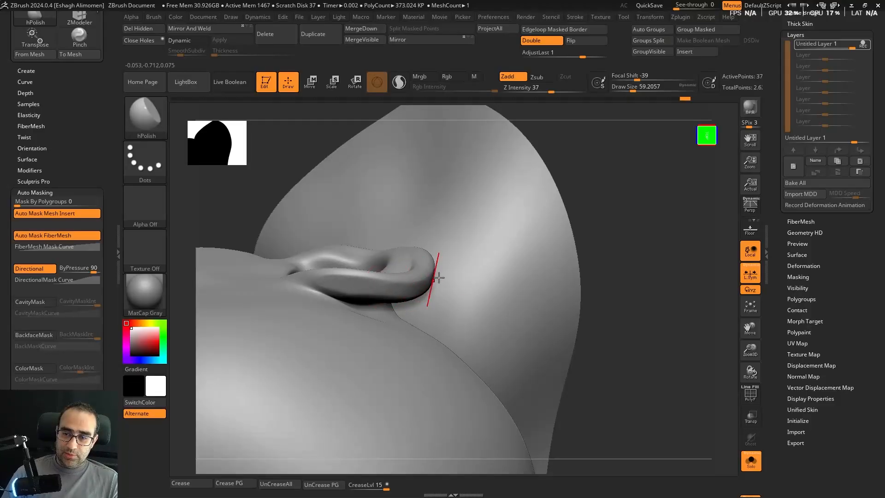
mouse_move(420, 297)
right_down()
mouse_move(650, 263)
mouse_move(395, 290)
right_up()
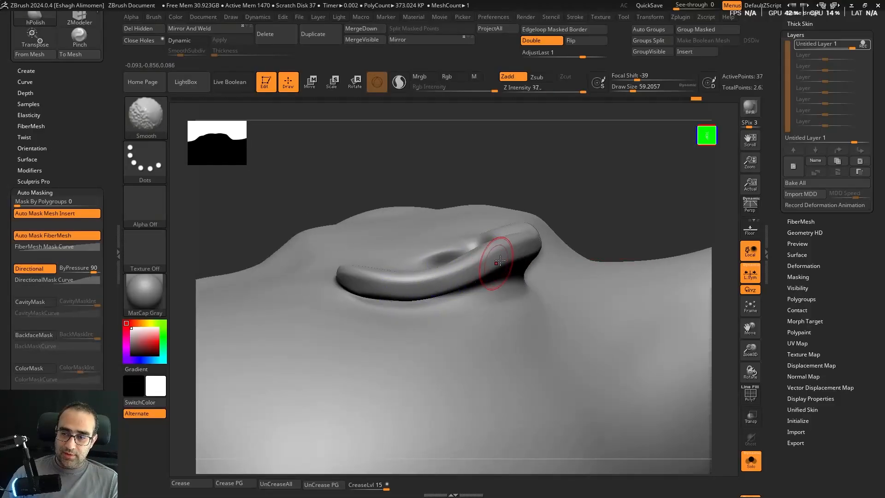
right_drag(612, 201, 446, 275)
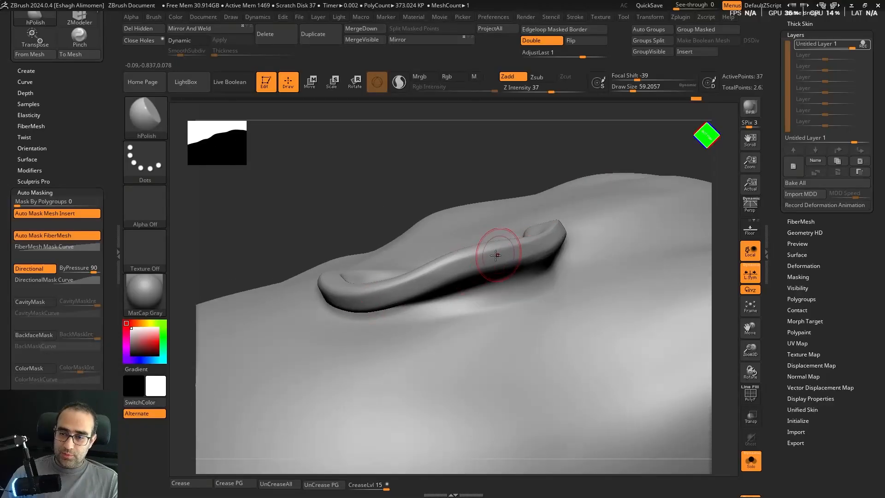
mouse_move(419, 238)
right_down()
mouse_move(410, 257)
mouse_move(319, 345)
mouse_move(455, 263)
mouse_move(401, 346)
mouse_move(433, 314)
right_up()
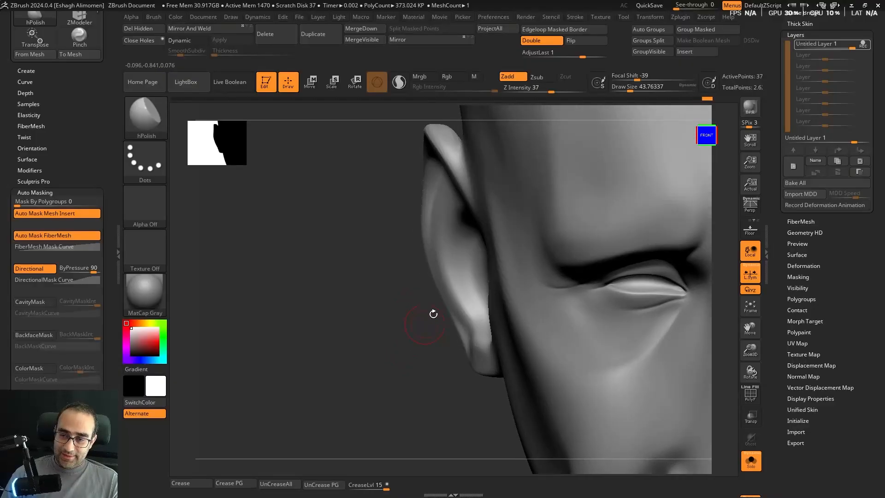
mouse_move(414, 352)
right_down()
mouse_move(494, 310)
mouse_move(535, 266)
mouse_move(471, 282)
right_up()
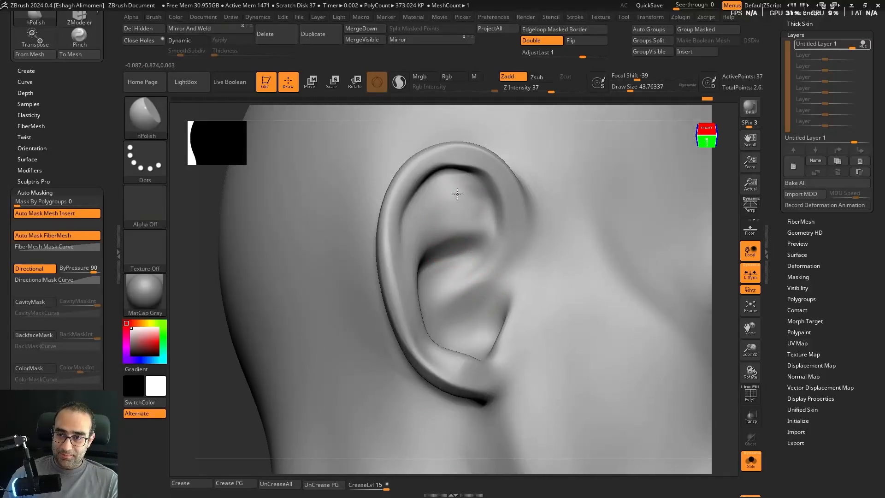
Step: Sharpen the fold above the ear's inner bowl with the Pinch brush at draw size about 87
right_drag(469, 210, 292, 338)
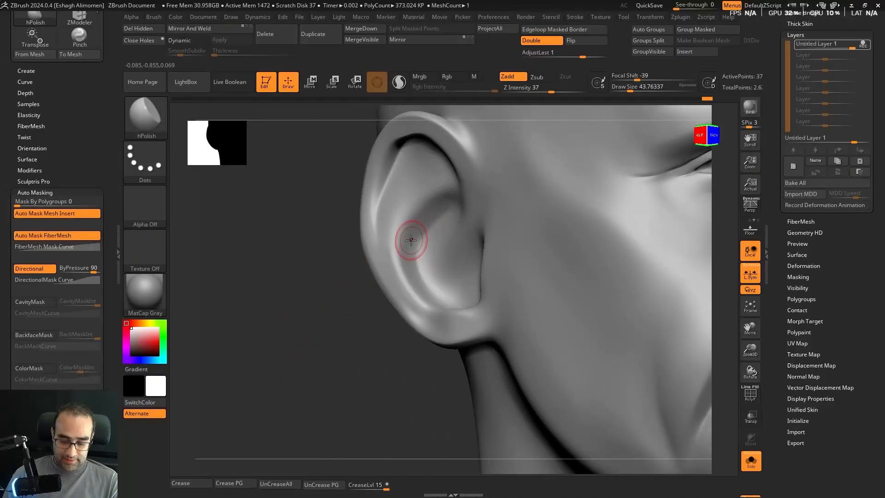
key(b)
key(p)
key(i)
key(s)
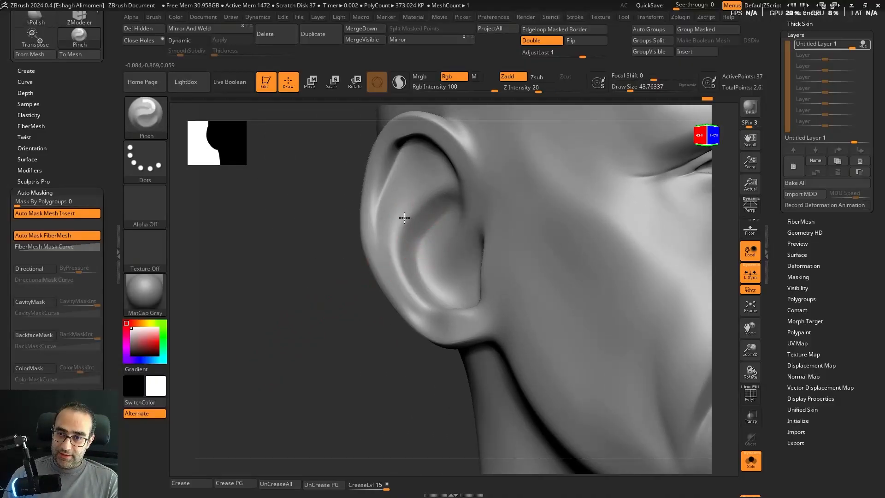
drag(406, 224, 390, 244)
key(ctrl+z)
key(s)
mouse_move(414, 211)
mouse_down()
mouse_move(443, 185)
mouse_move(402, 233)
mouse_up()
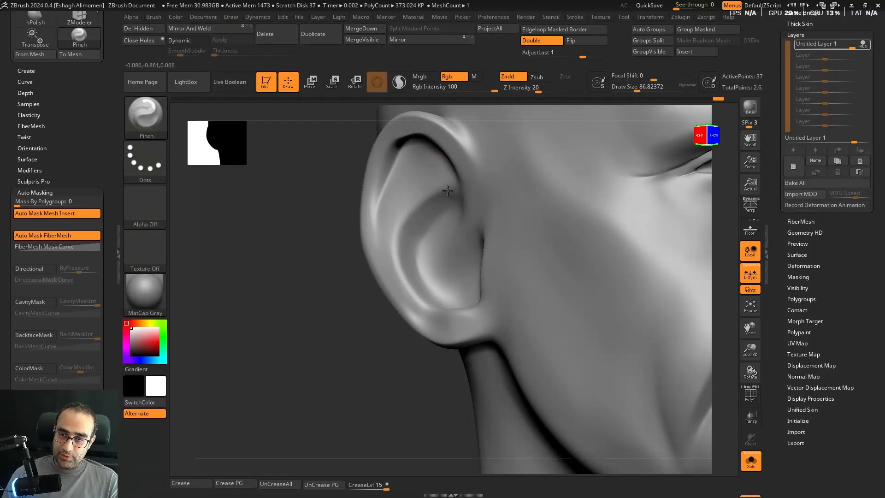
Step: Carve the upper edge of the ear's inner bowl with DamStandard at draw size about 87 and smooth it
right_drag(406, 237, 449, 215)
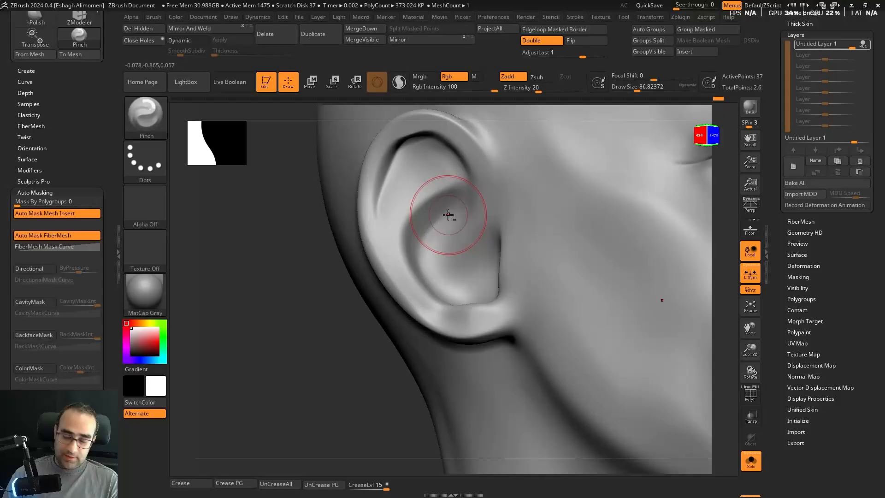
key(b)
key(d)
key(s)
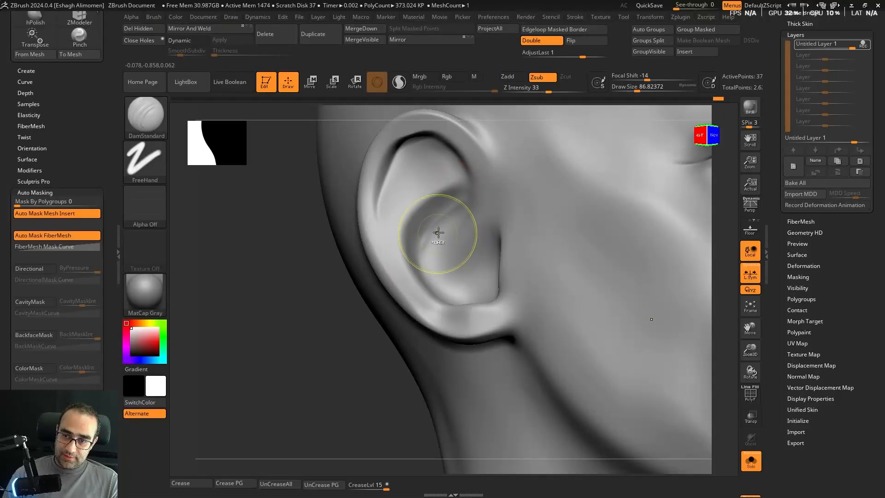
mouse_move(451, 209)
right_down()
mouse_move(421, 193)
mouse_move(432, 227)
right_up()
key(shift)
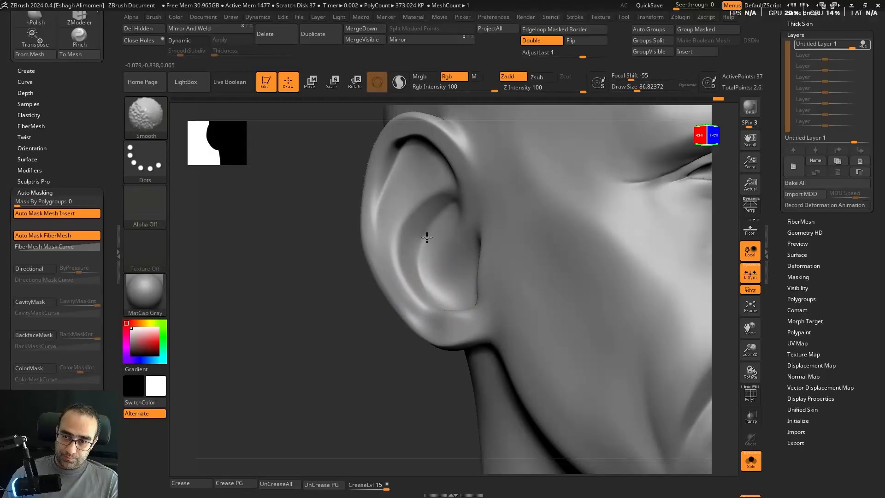
Step: Compare the head with and without the sculpt layer, viewing it in profile and up close at the ear
mouse_move(376, 341)
shift+right_down()
mouse_move(693, 229)
mouse_move(658, 249)
mouse_move(709, 198)
shift+right_up()
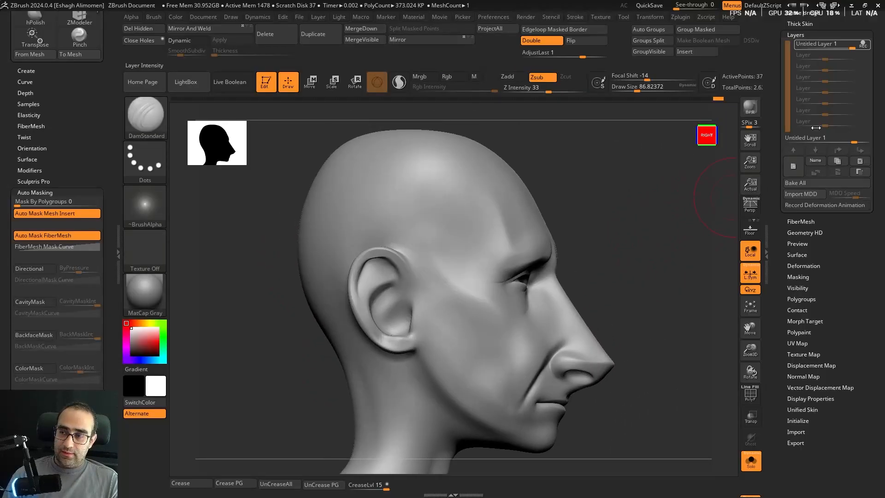
click(866, 44)
right_drag(645, 194, 731, 214)
scroll(393, 230, up, 5)
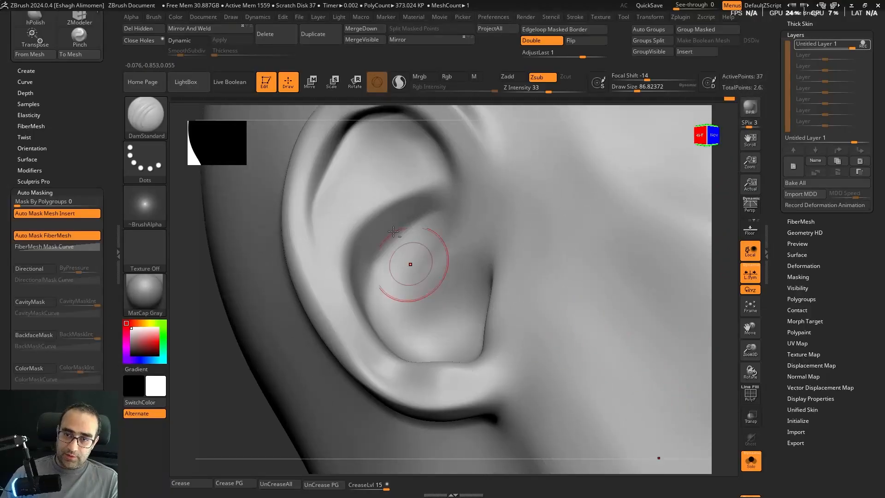
Step: Smooth the ear's upper hollow beneath the helix at lower subdivision levels, and return to the highest level
mouse_move(394, 230)
right_down()
mouse_move(419, 300)
mouse_move(427, 290)
mouse_move(369, 259)
mouse_move(385, 253)
mouse_move(388, 272)
right_up()
key(shift+d)
key(shift+d)
key(shift+d)
key(space)
mouse_move(388, 272)
shift+mouse_down()
mouse_move(358, 272)
mouse_move(320, 292)
mouse_move(379, 262)
mouse_move(375, 270)
mouse_move(385, 254)
shift+mouse_up()
key(d)
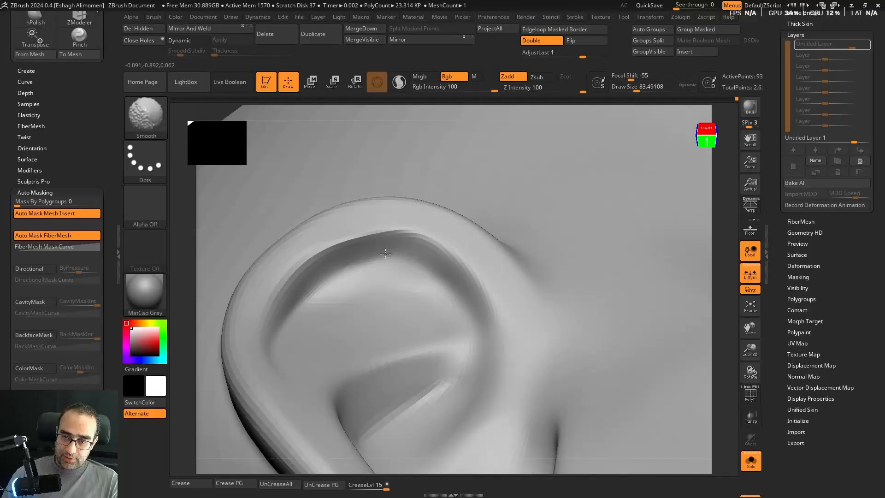
key(d)
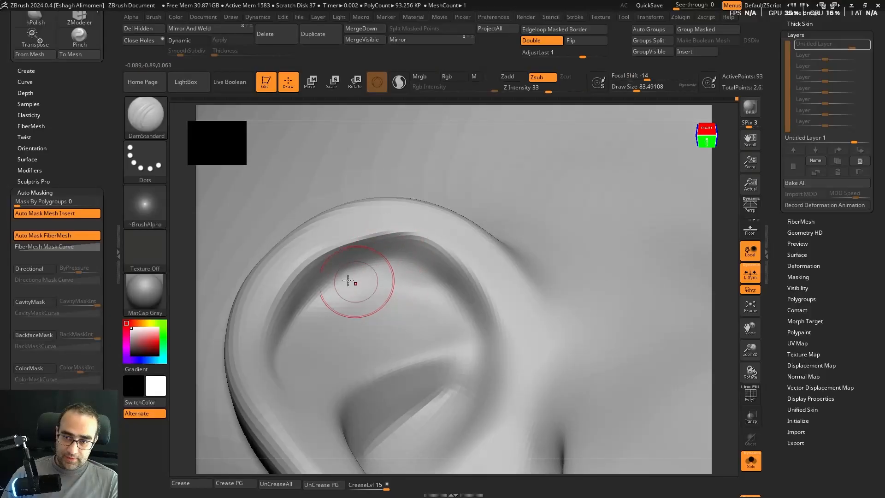
shift+drag(320, 297, 331, 279)
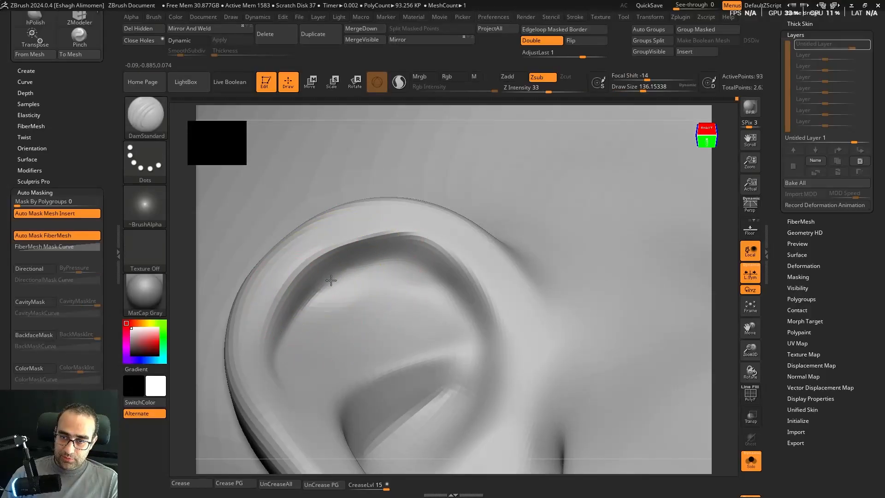
key(d)
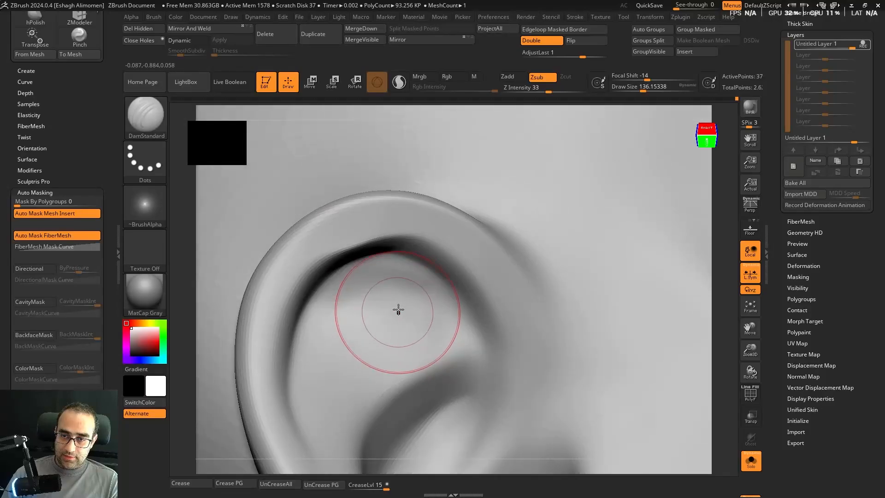
Step: Adjust the ear's upper rim with the Move brush and sharpen its inner fold with the Pinch brush at draw size about 77
key(b)
key(m)
key(v)
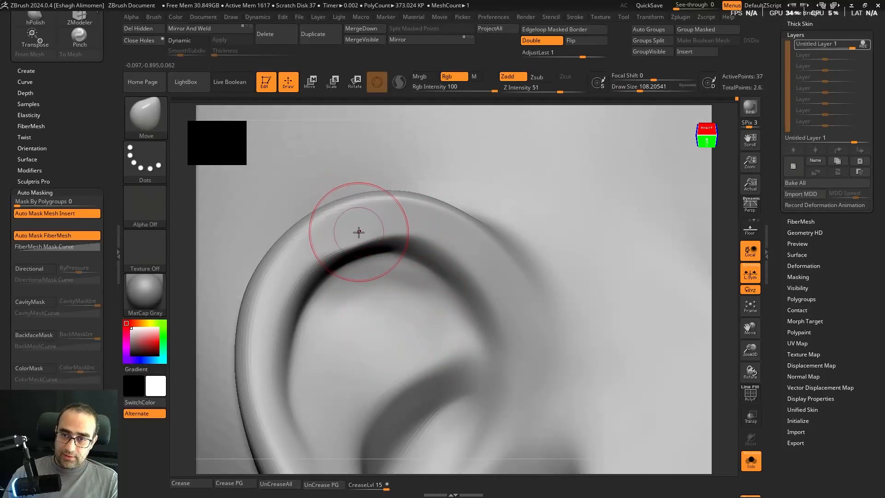
key(b)
key(p)
key(i)
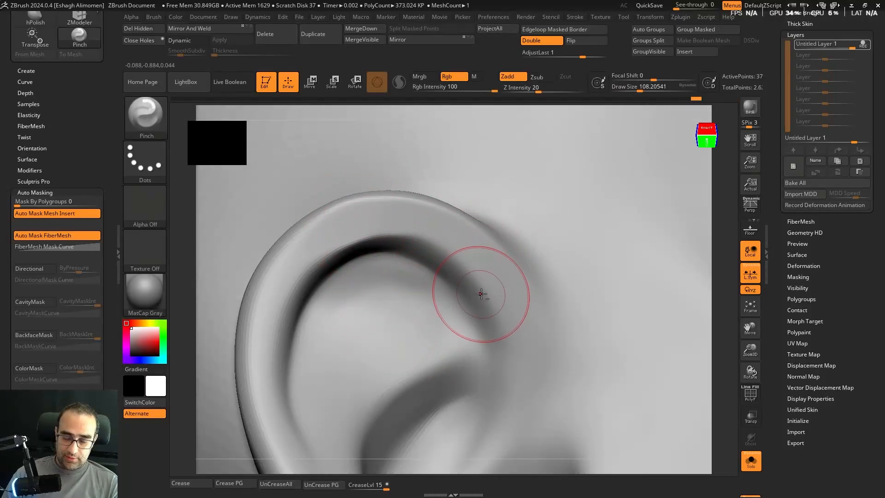
mouse_move(481, 262)
mouse_down()
mouse_move(379, 219)
mouse_move(468, 271)
mouse_up()
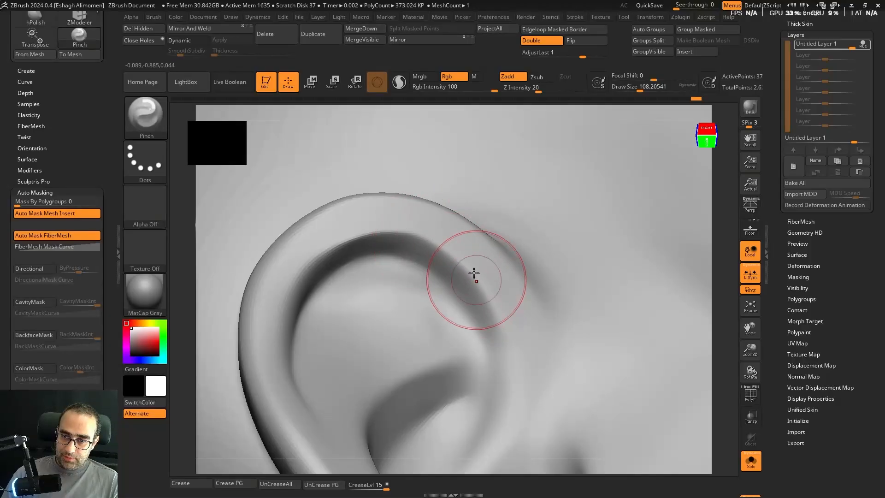
right_drag(461, 293, 380, 268)
key(s)
drag(294, 256, 288, 257)
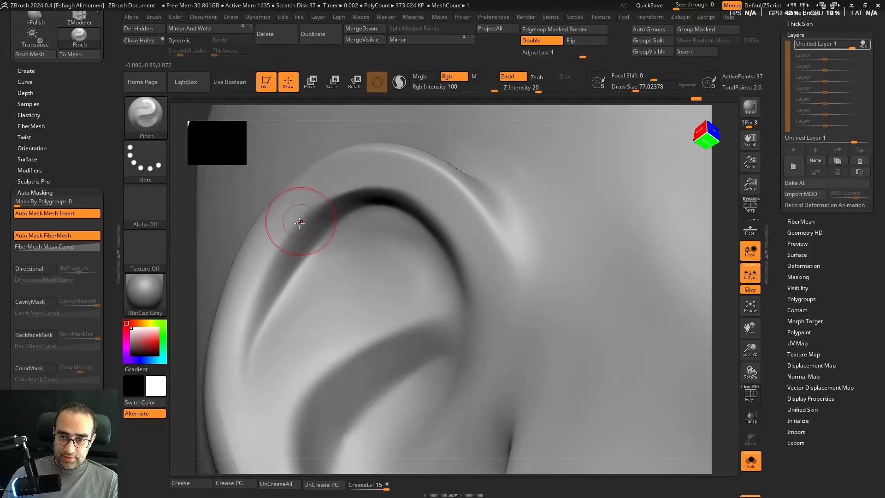
Step: Examine the ear against the whole head in profile from both sides
key(f)
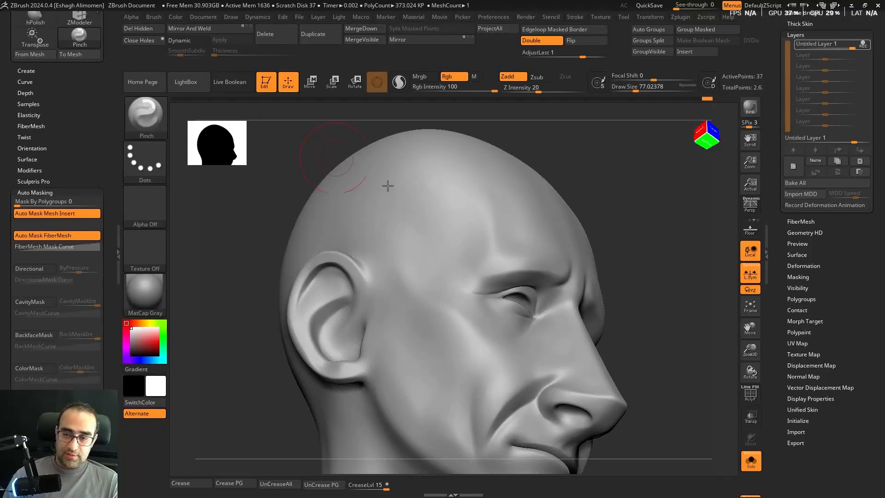
shift+right_drag(385, 196, 670, 249)
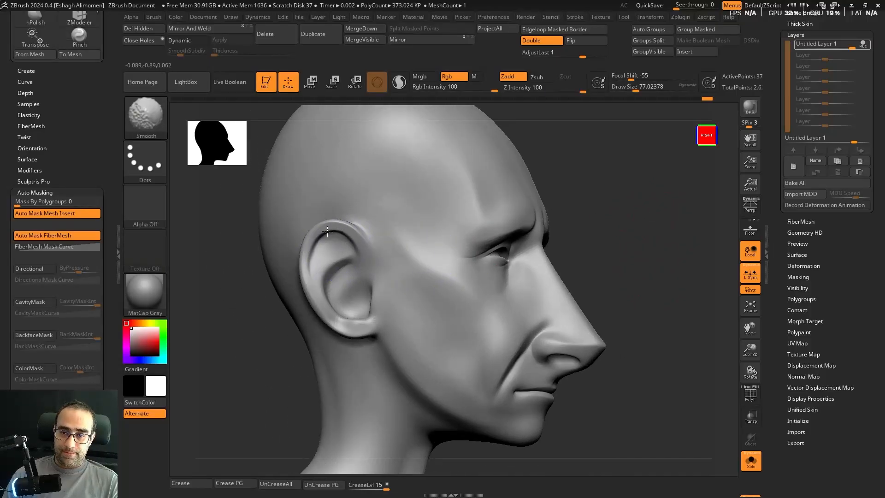
mouse_move(431, 264)
right_down()
mouse_move(661, 300)
mouse_move(629, 256)
right_up()
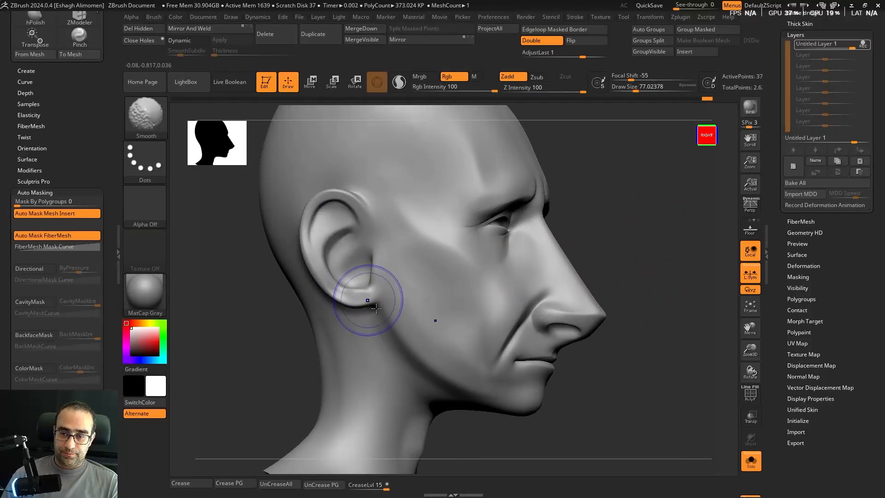
key(s)
click(42, 339)
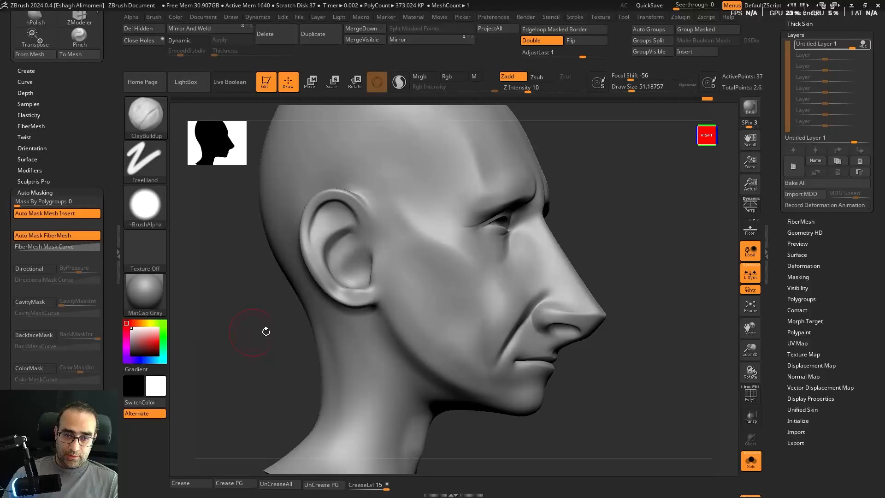
key(s)
drag(266, 331, 263, 331)
shift+right_drag(263, 331, 233, 336)
mouse_move(672, 310)
right_down()
mouse_move(613, 310)
mouse_move(610, 291)
mouse_move(595, 285)
mouse_move(616, 280)
mouse_move(655, 341)
mouse_move(644, 335)
right_up()
alt+right_drag(643, 335, 691, 330)
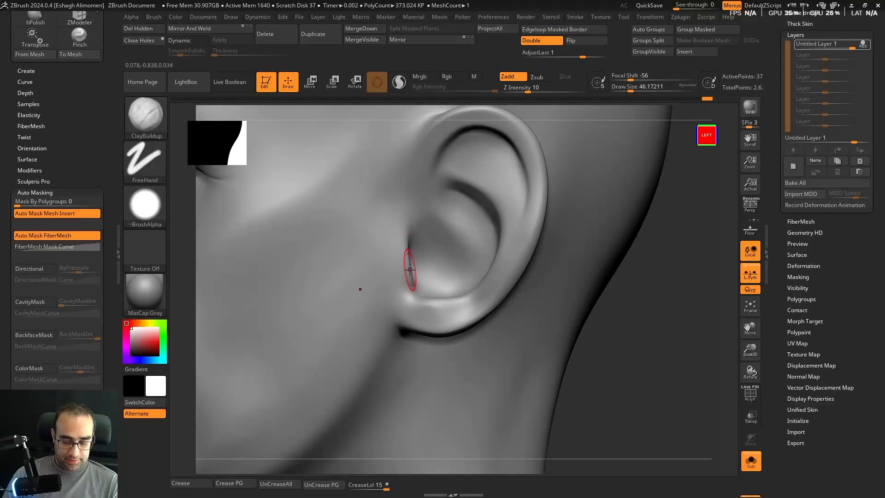
Step: Set the Move brush's draw size to about 120 and lower the head mesh by three subdivision levels
key(b)
key(m)
key(v)
key(s)
drag(400, 260, 410, 260)
key(shift+d)
key(shift+d)
right_drag(627, 331, 616, 327)
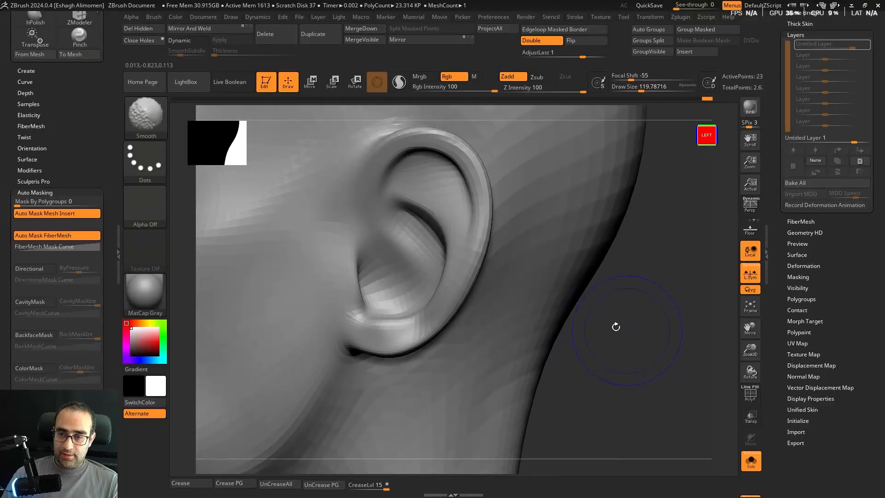
key(shift+d)
alt+right_drag(622, 361, 719, 342)
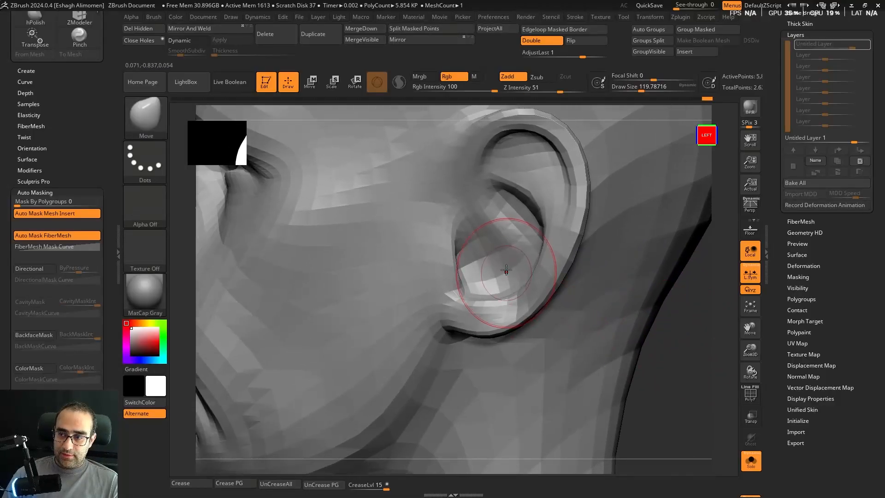
Step: Mask the whole head except the tragus area in front of the ear canal and soften the mask's edge
key(ctrl)
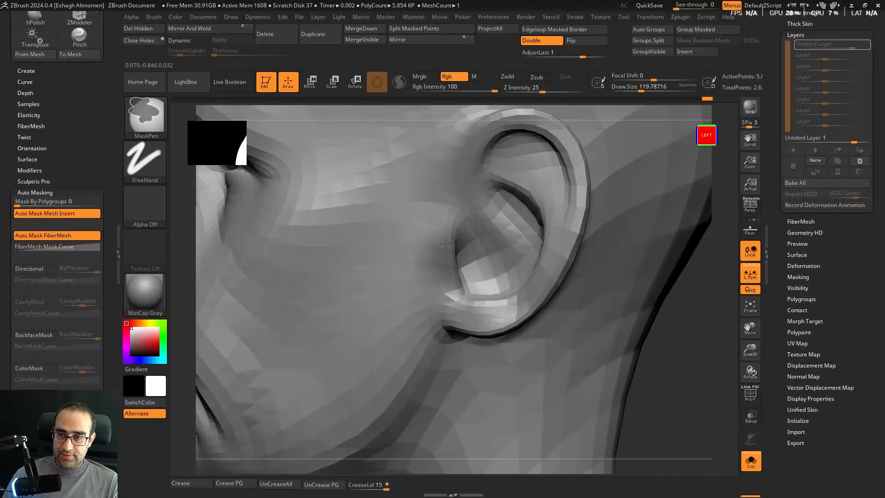
ctrl+click(445, 243)
key(s)
ctrl+click(662, 341)
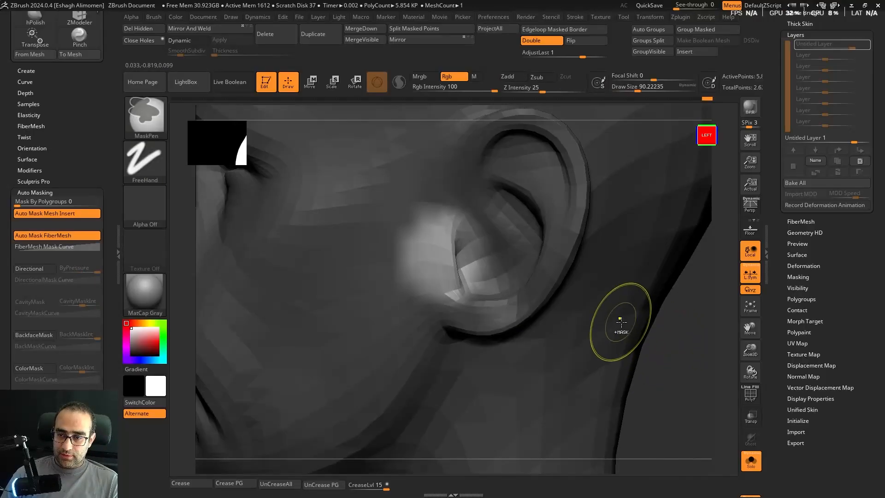
ctrl+click(618, 318)
ctrl+click(682, 340)
ctrl+click(680, 334)
Step: Reset the transform gizmo's orientation and move the unmasked tragus area slightly upward
key(w)
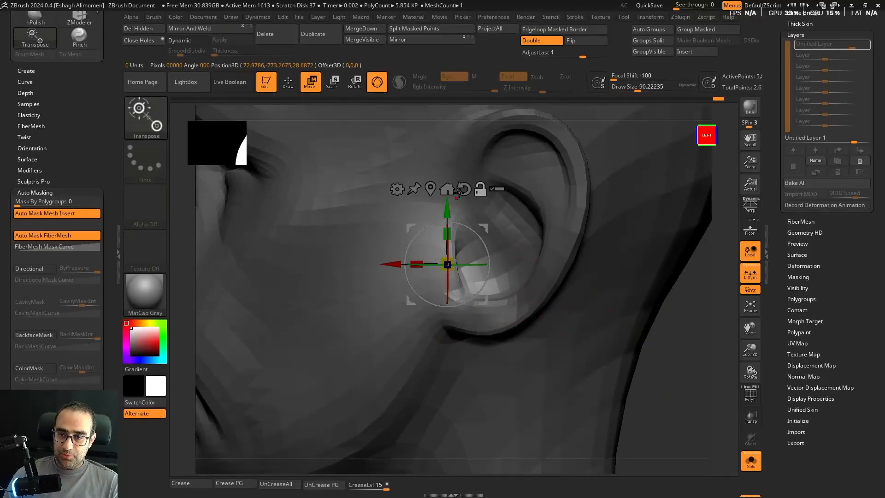
alt+click(464, 190)
drag(447, 207, 447, 185)
key(q)
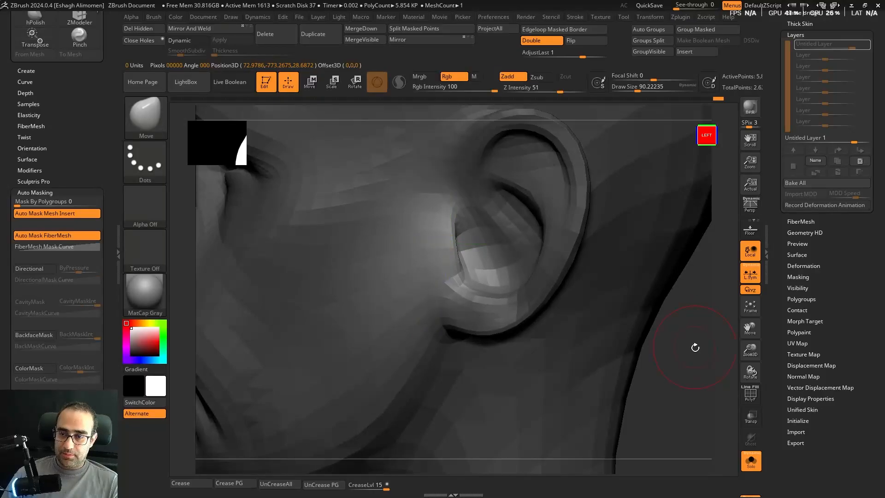
Step: Clear the mask and raise the head mesh by two subdivision levels
mouse_move(695, 347)
mouse_down()
mouse_move(639, 349)
mouse_move(691, 354)
mouse_move(669, 368)
mouse_up()
drag(668, 367, 717, 360)
key(d)
key(d)
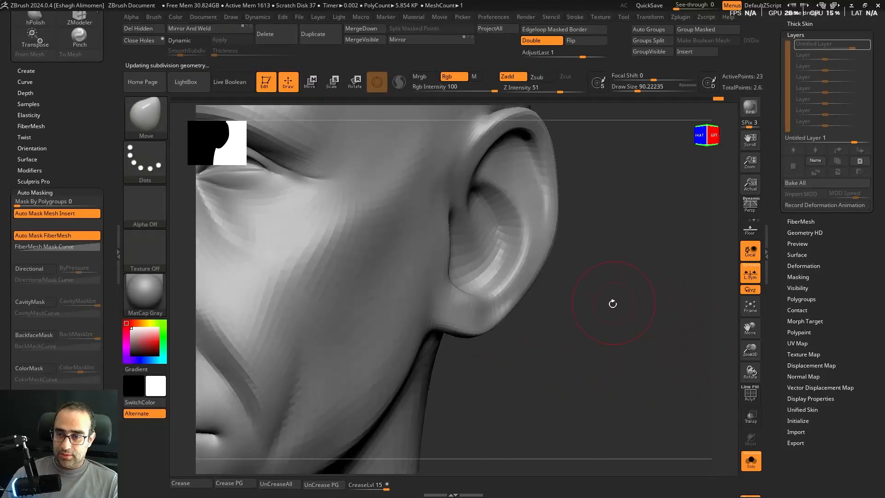
alt+drag(612, 303, 592, 318)
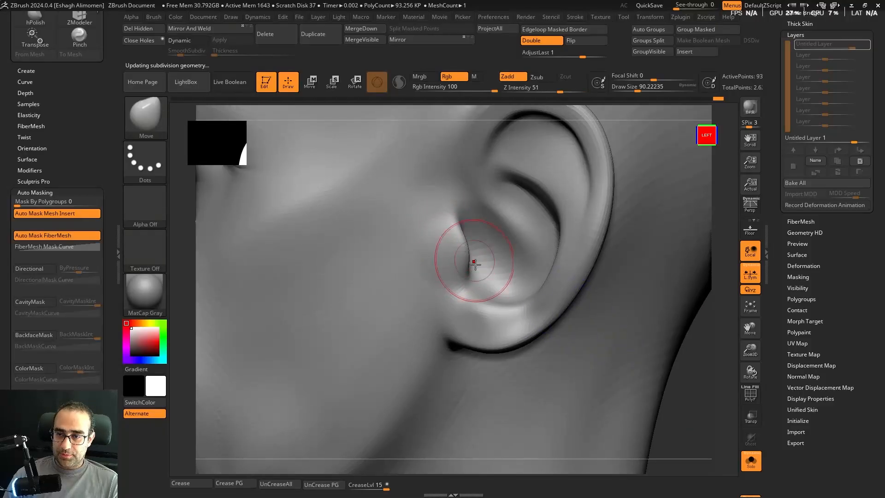
Step: Build up the tragus with the ClayBuildup brush at draw size about 77 and smooth it into the cheek
drag(691, 350, 594, 348)
key(b)
key(c)
key(b)
drag(277, 194, 245, 184)
key(bracketleft)
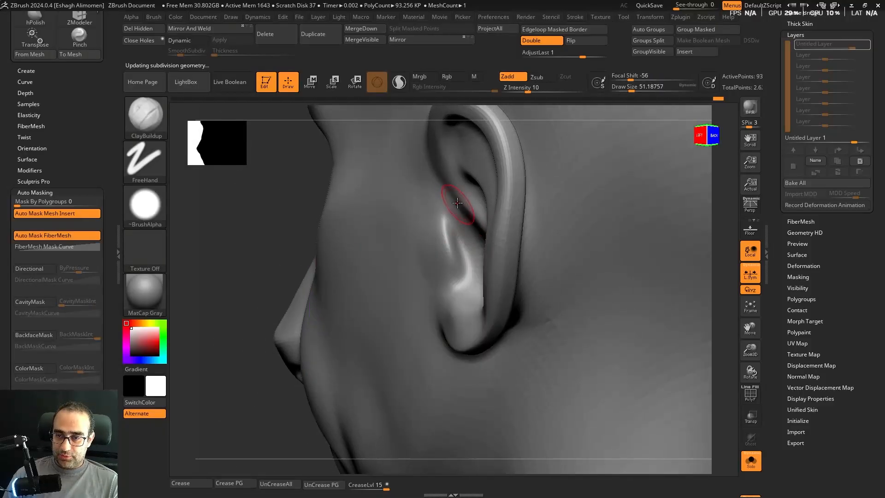
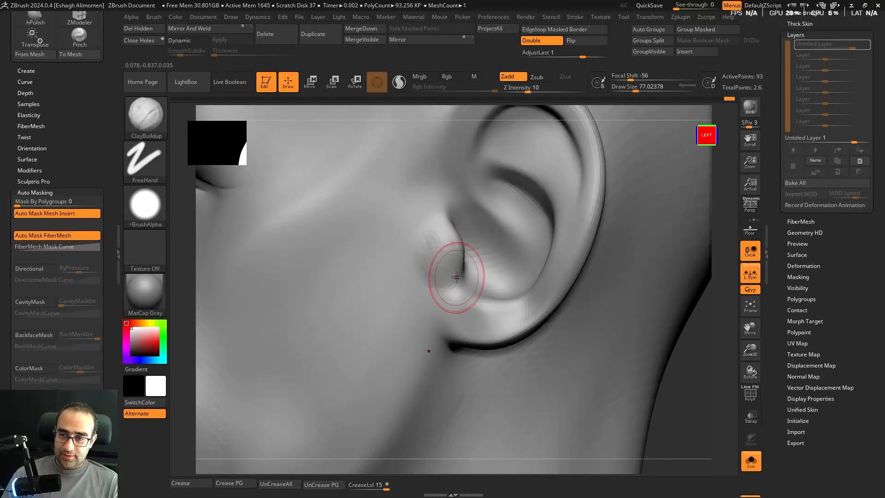
shift+drag(456, 277, 446, 278)
right_drag(446, 279, 425, 276)
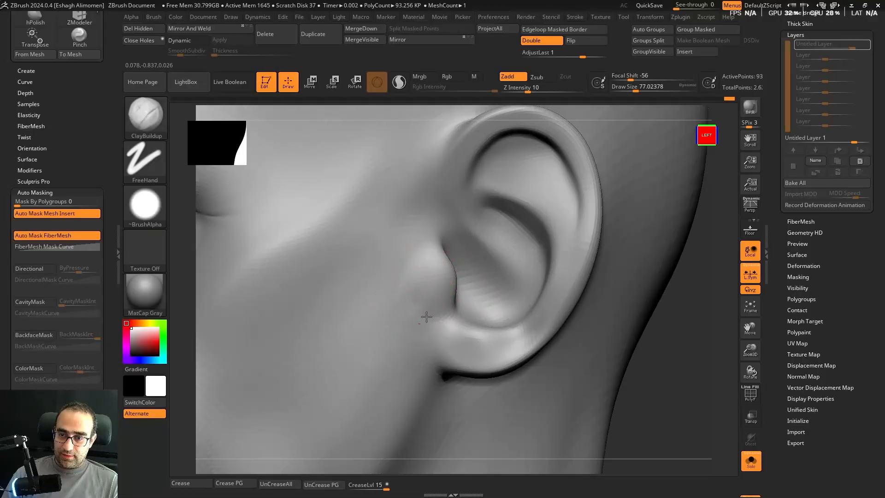
mouse_move(426, 317)
shift+mouse_down()
mouse_move(417, 300)
mouse_move(420, 322)
shift+mouse_up()
mouse_move(434, 268)
right_down()
mouse_move(449, 271)
mouse_move(454, 255)
right_up()
right_click(449, 261)
Step: Reshape the tragus and its edge toward the ear canal with the Move brush
key(b)
key(m)
key(v)
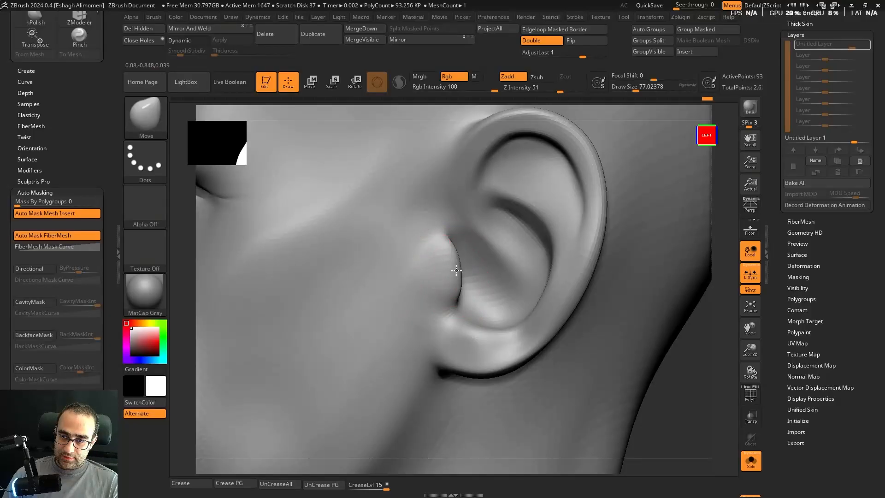
right_drag(470, 282, 446, 289)
right_drag(453, 225, 454, 192)
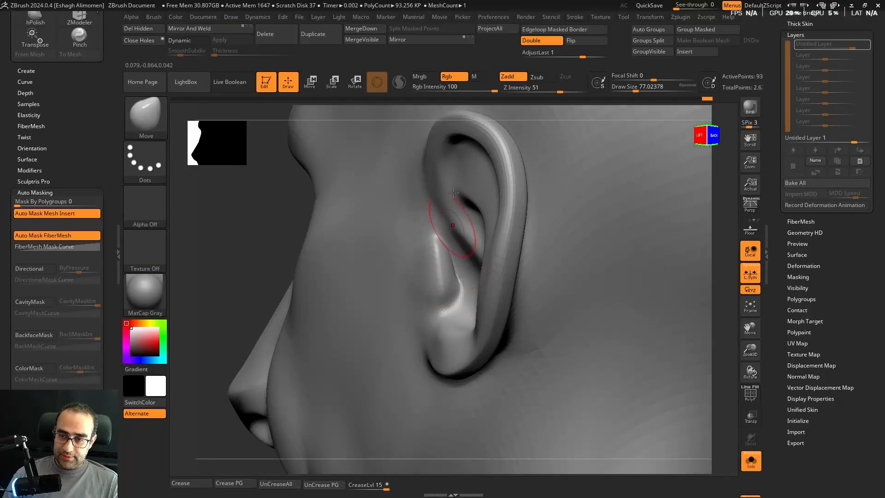
right_drag(460, 239, 446, 272)
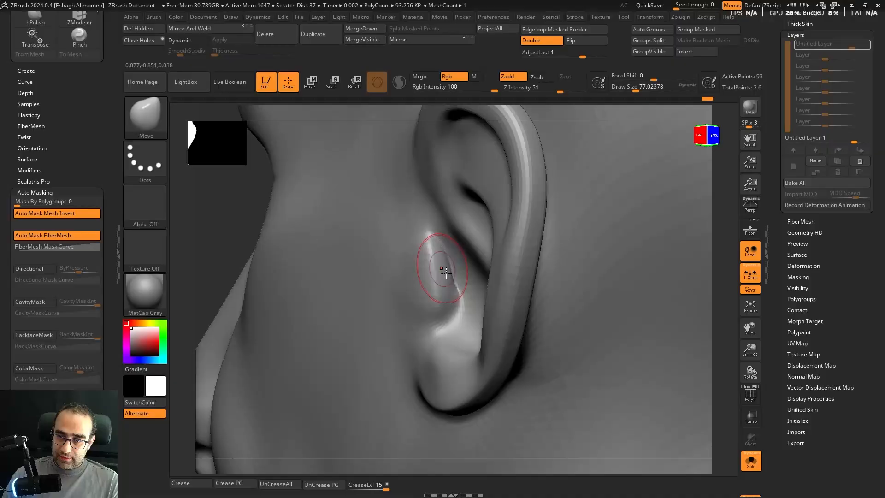
Step: Inflate the tragus and refine its surface with the hPolish and Smooth brushes at draw size about 74
key(b)
key(i)
key(n)
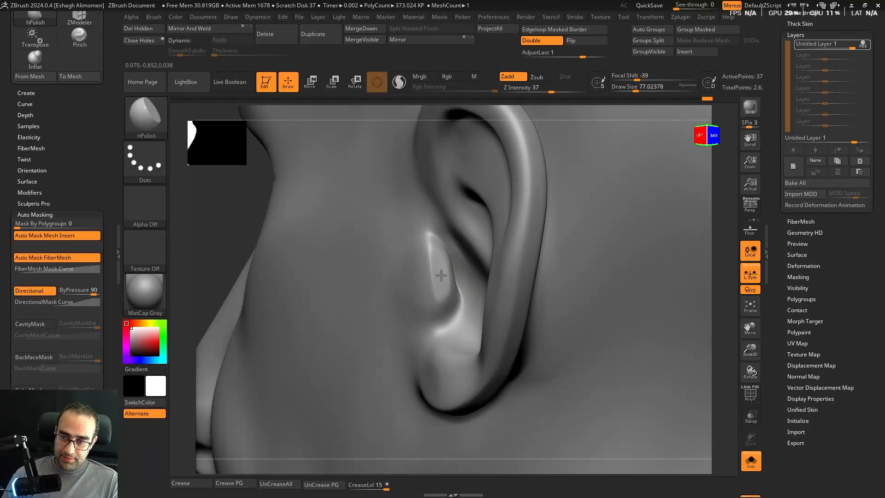
key(s)
mouse_move(451, 285)
right_down()
mouse_move(427, 253)
mouse_move(451, 290)
right_up()
shift+drag(452, 292, 450, 282)
mouse_move(451, 282)
right_down()
mouse_move(443, 265)
mouse_move(457, 281)
mouse_move(409, 299)
right_up()
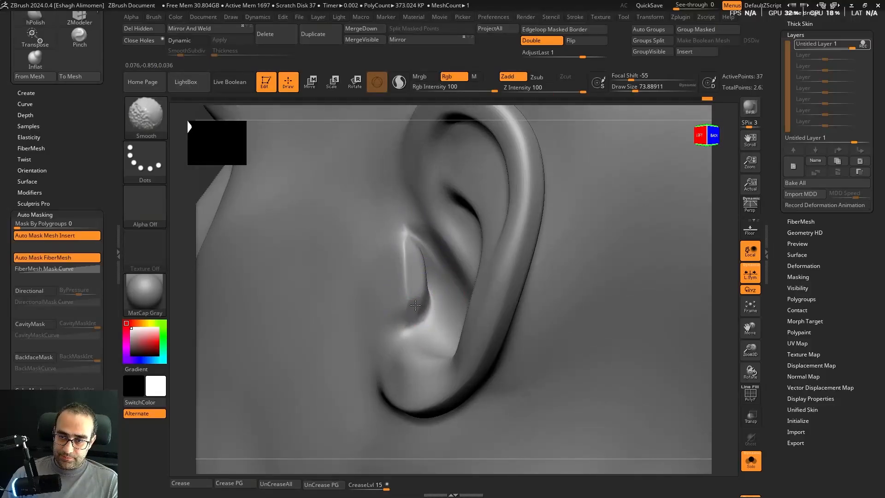
shift+drag(416, 305, 407, 318)
right_drag(411, 316, 475, 298)
mouse_move(655, 324)
shift+right_down()
mouse_move(700, 374)
mouse_move(638, 262)
mouse_move(634, 362)
mouse_move(629, 327)
mouse_move(642, 317)
shift+right_up()
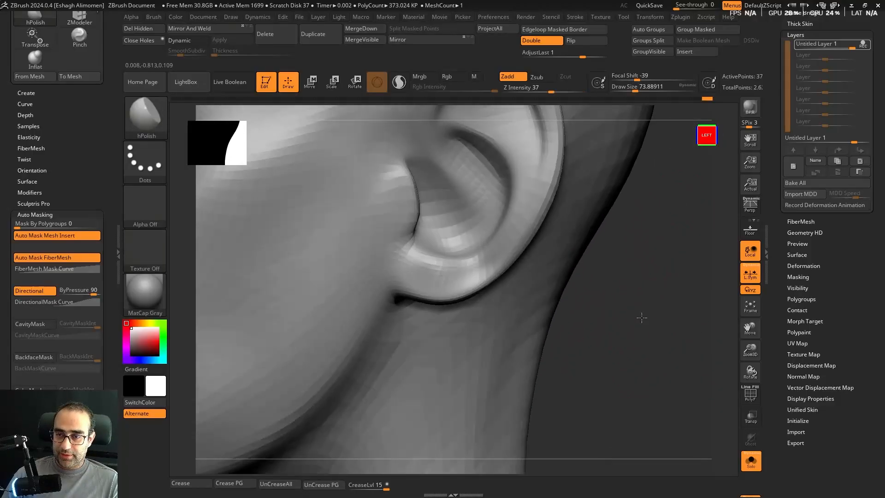
Step: Sharpen the ridge above the earlobe with the Pinch brush at draw size about 56
key(s)
right_drag(475, 283, 475, 280)
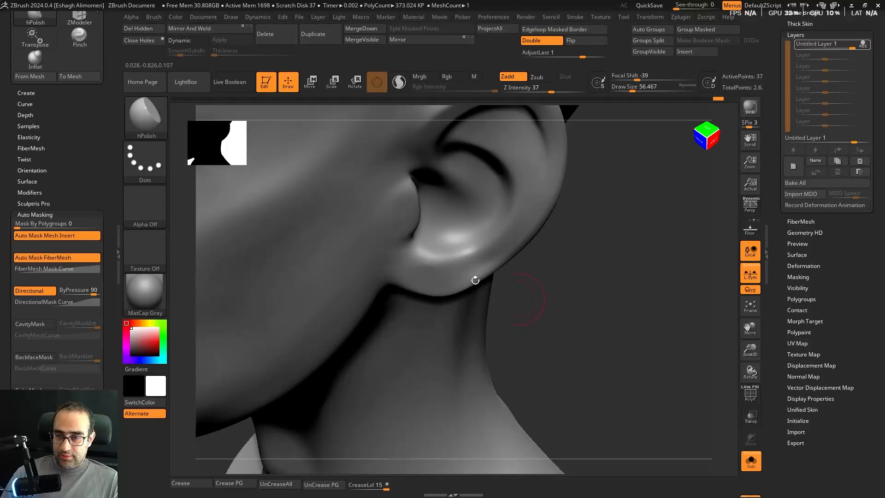
key(b)
key(p)
key(i)
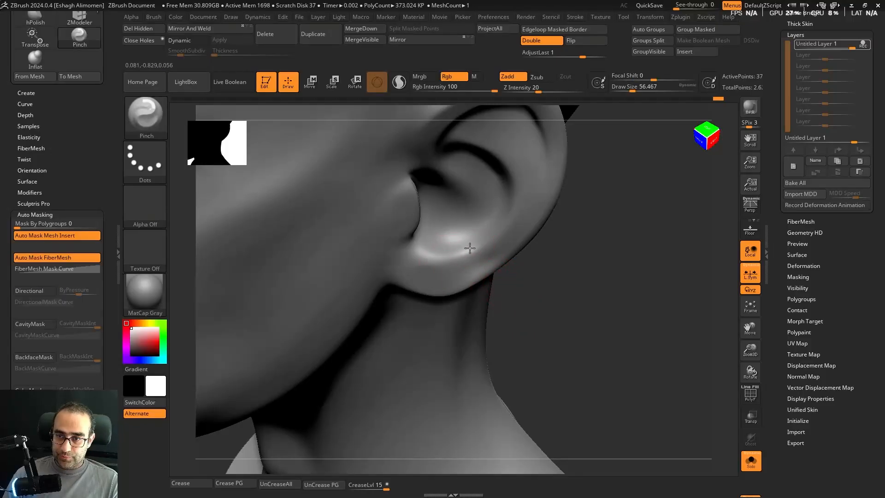
right_drag(460, 258, 711, 400)
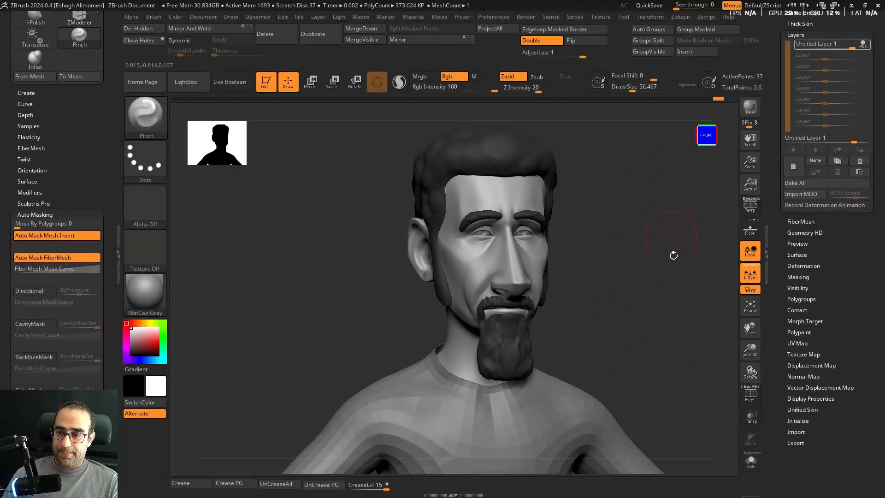
Step: Review the complete character with hair, beard and body shown, and isolate the head again
right_drag(673, 255, 571, 325)
mouse_move(571, 325)
mouse_down()
mouse_move(591, 300)
mouse_move(618, 336)
mouse_move(588, 298)
mouse_move(621, 293)
mouse_move(596, 336)
mouse_move(628, 267)
mouse_up()
key(alt+shift+s)
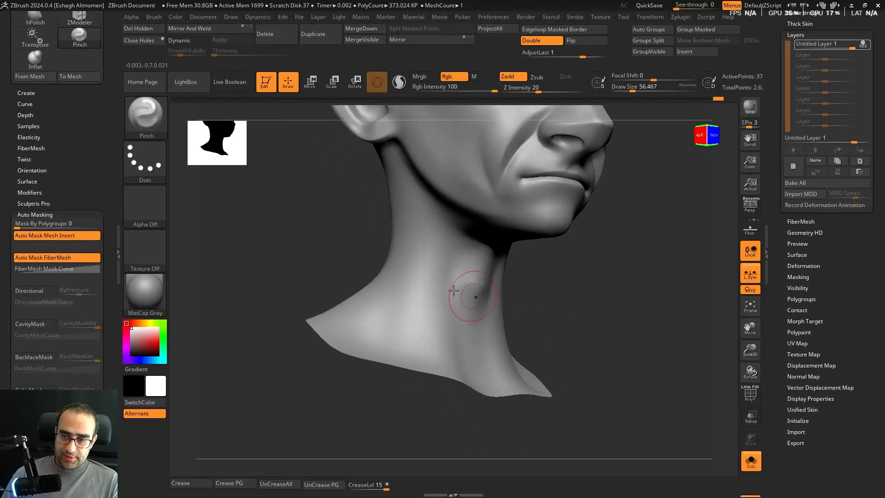
Step: Carve and soften the neck muscle forms below the ear with the DamStandard brush at draw size about 145 and Z intensity 17
key(b)
key(d)
key(s)
key(s)
drag(540, 262, 557, 274)
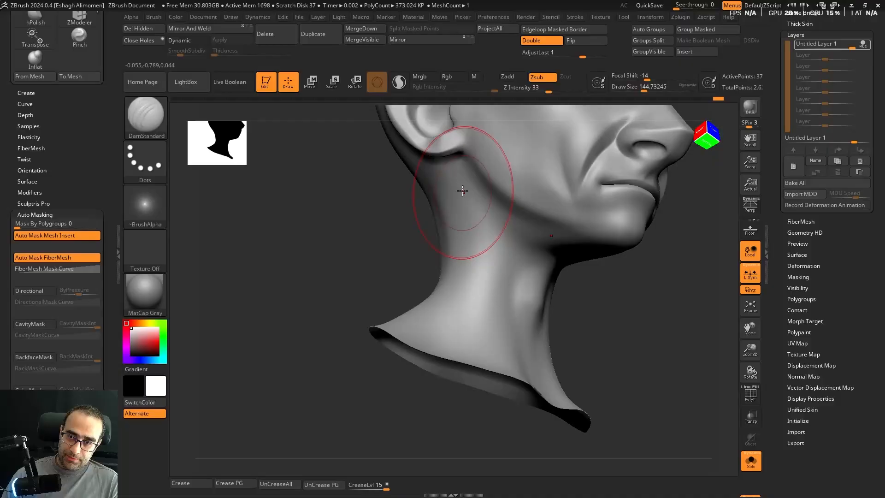
drag(481, 234, 538, 368)
mouse_move(645, 364)
mouse_down()
mouse_move(671, 346)
mouse_move(638, 312)
mouse_move(615, 306)
mouse_up()
key(ctrl+z)
click(535, 91)
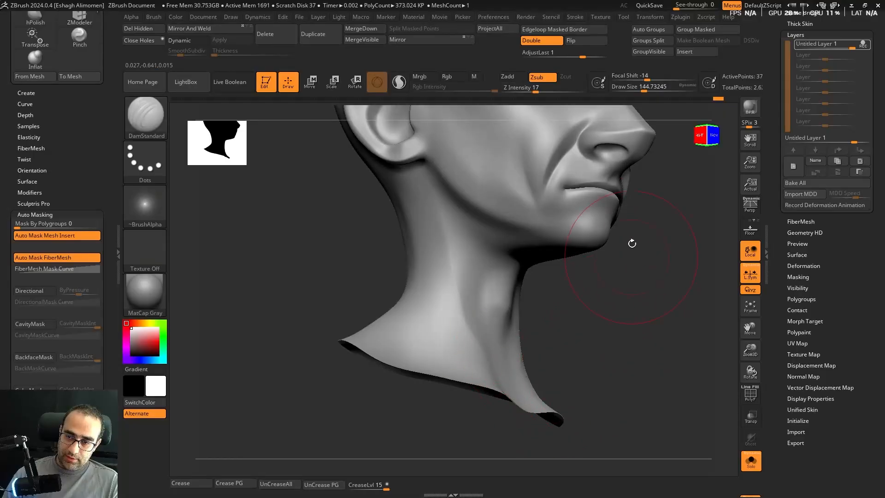
mouse_move(632, 243)
mouse_down()
mouse_move(679, 302)
mouse_move(522, 282)
mouse_up()
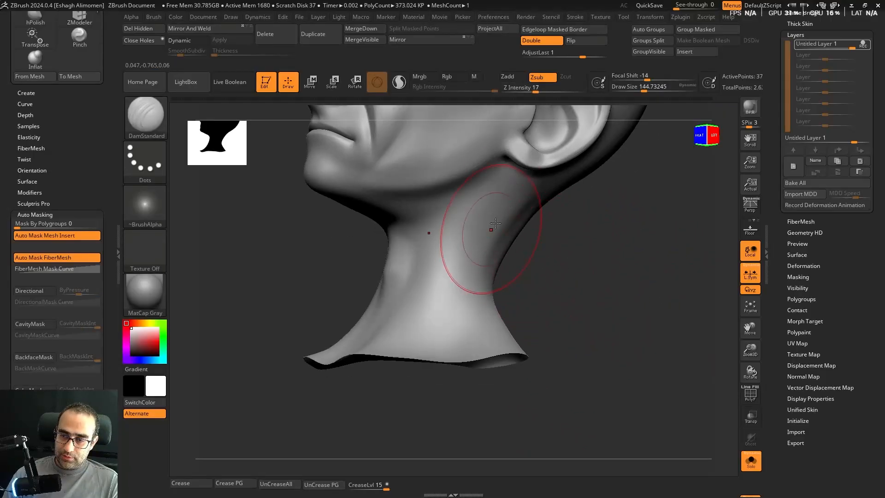
drag(551, 219, 565, 255)
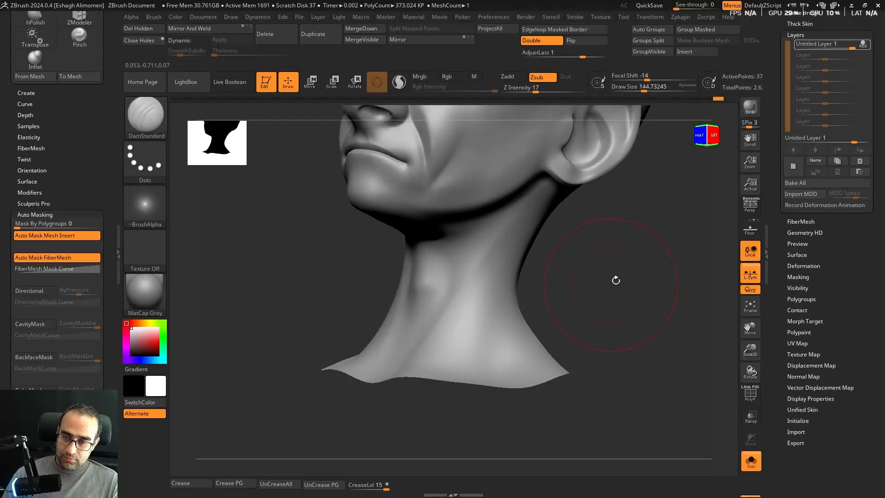
mouse_move(616, 280)
mouse_down()
mouse_move(609, 300)
mouse_move(611, 192)
mouse_up()
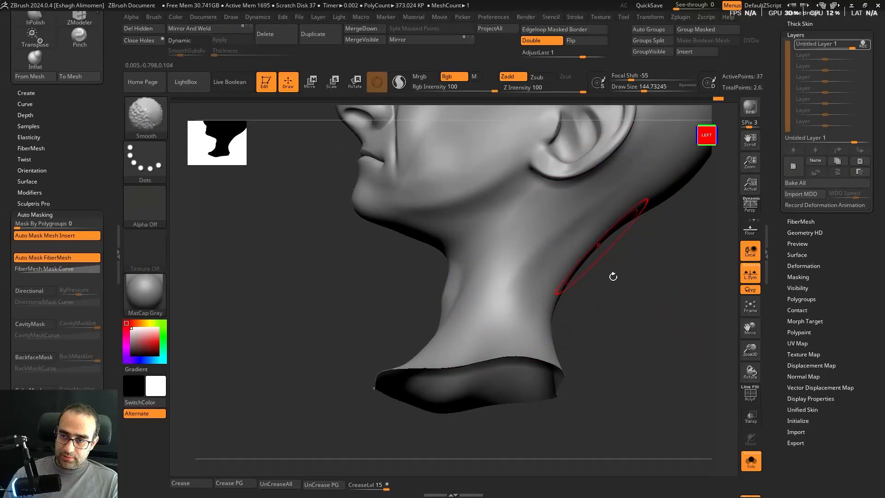
Step: Refine the front neck muscle forms with the DamStandard brush at draw size about 104 and Z intensity 17, comparing with the full character
mouse_move(613, 277)
mouse_down()
mouse_move(632, 291)
mouse_move(624, 293)
mouse_move(617, 273)
mouse_up()
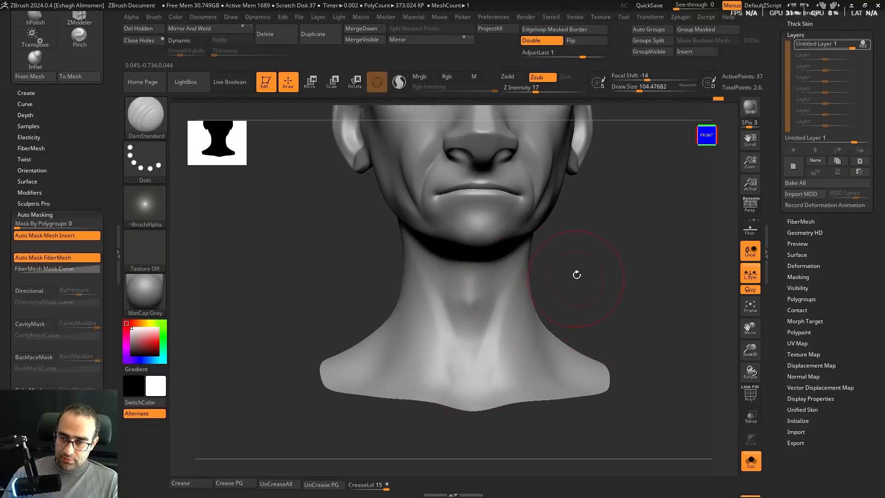
drag(577, 274, 516, 263)
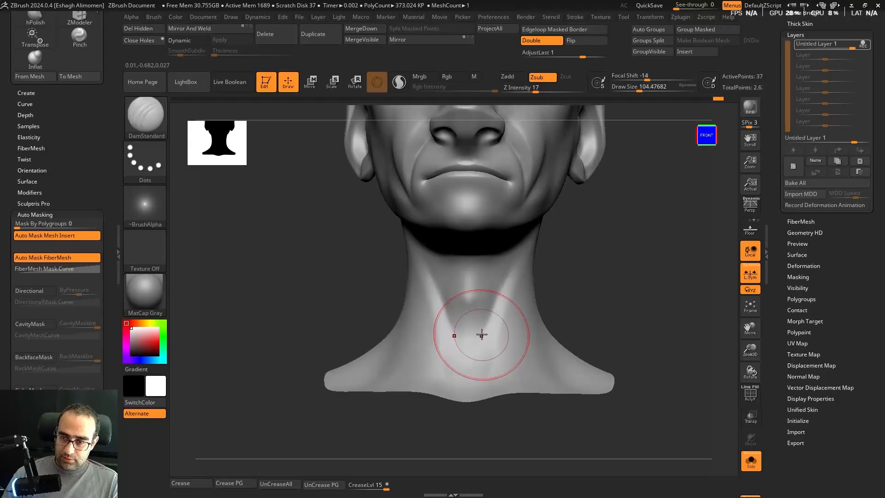
drag(598, 270, 620, 261)
key(alt+s)
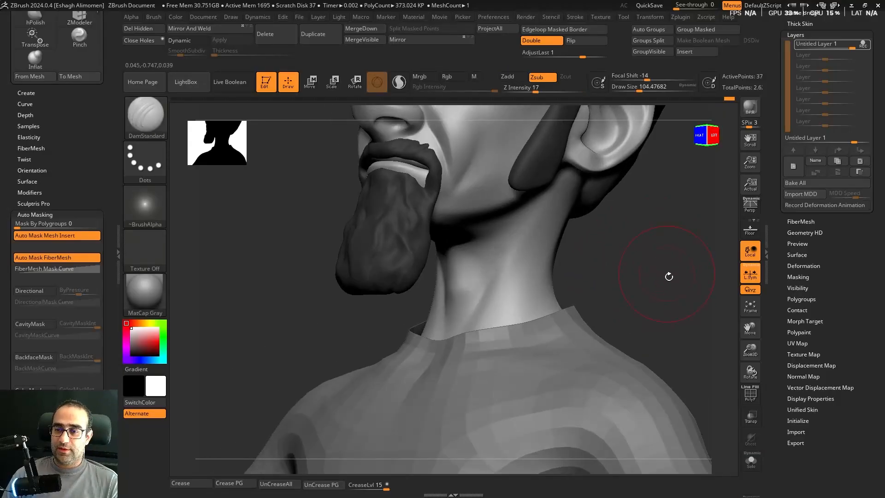
mouse_move(668, 275)
mouse_down()
mouse_move(627, 282)
mouse_move(690, 257)
mouse_move(648, 289)
mouse_move(640, 284)
mouse_up()
key(alt+s)
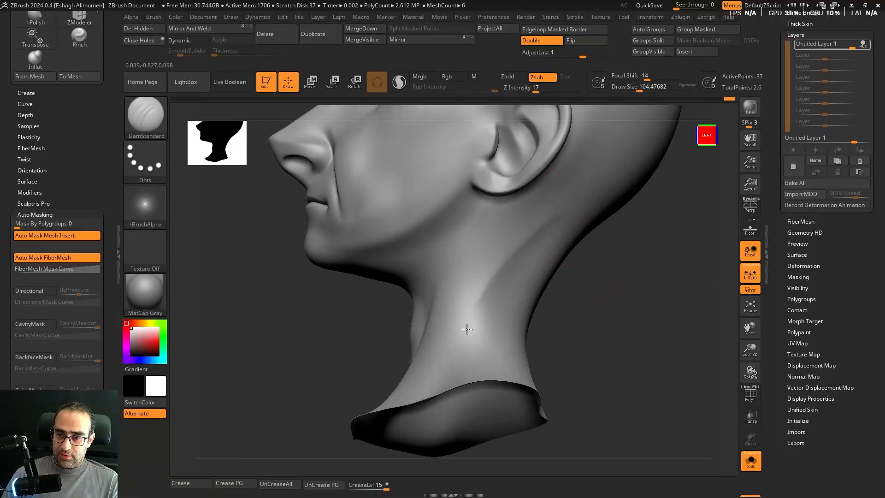
Step: Carve the side of the neck below the ear with DamStandard at draw size about 104, checking it against the beard and shirt
drag(536, 261, 539, 264)
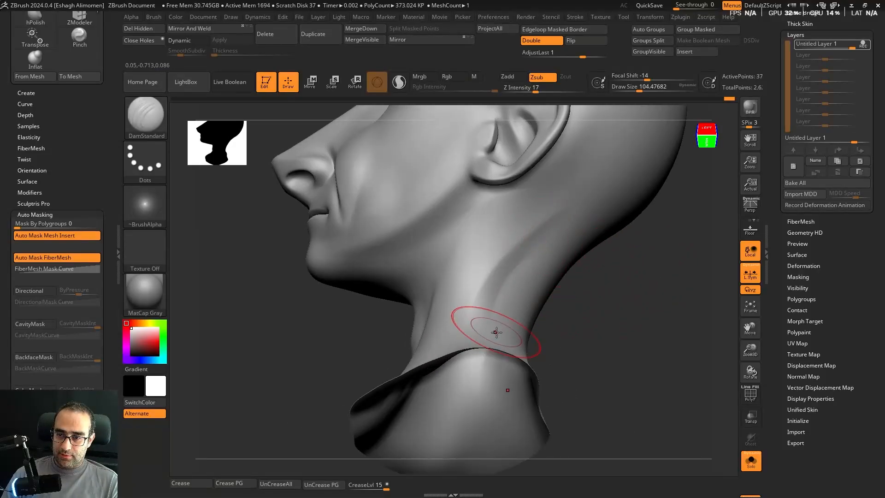
key(alt+s)
mouse_move(642, 318)
mouse_down()
mouse_move(658, 308)
mouse_move(670, 275)
mouse_move(610, 287)
mouse_move(626, 253)
mouse_move(644, 261)
mouse_move(606, 269)
mouse_up()
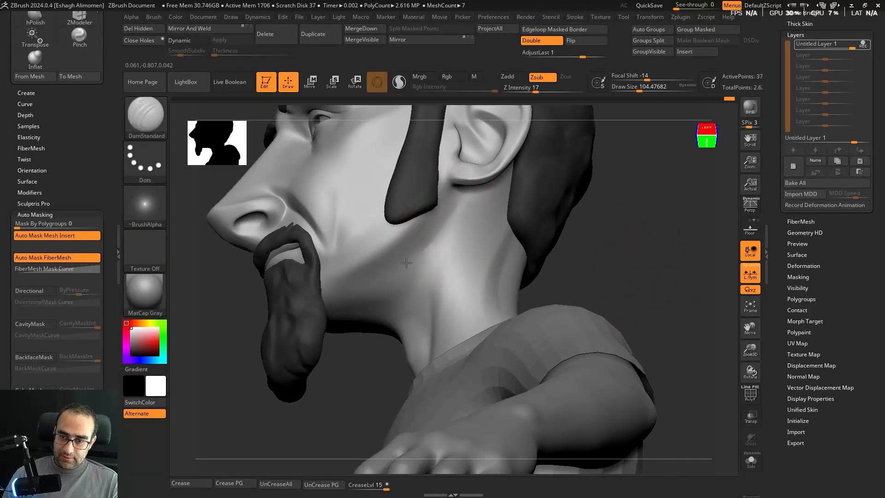
key(shift+s)
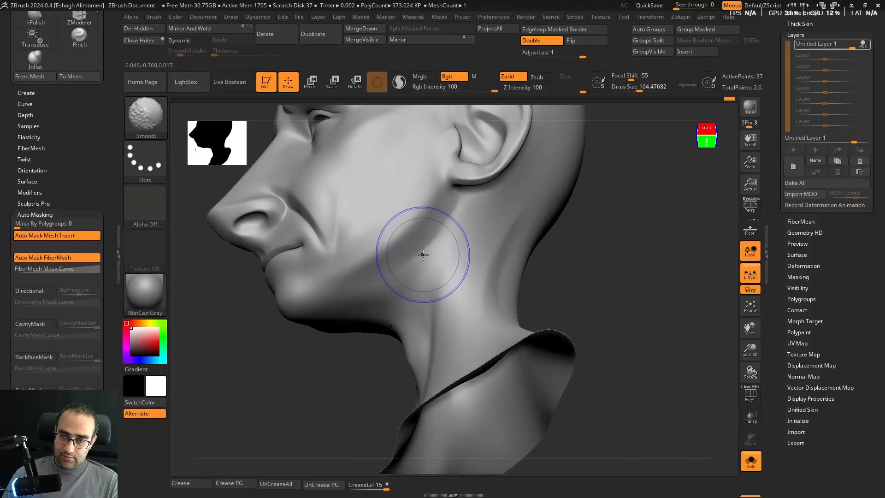
key(shift+s)
Step: Soften the transition from jawline to neck with the Smooth brush at draw size about 104 and check the character's full profile
key(shift+s)
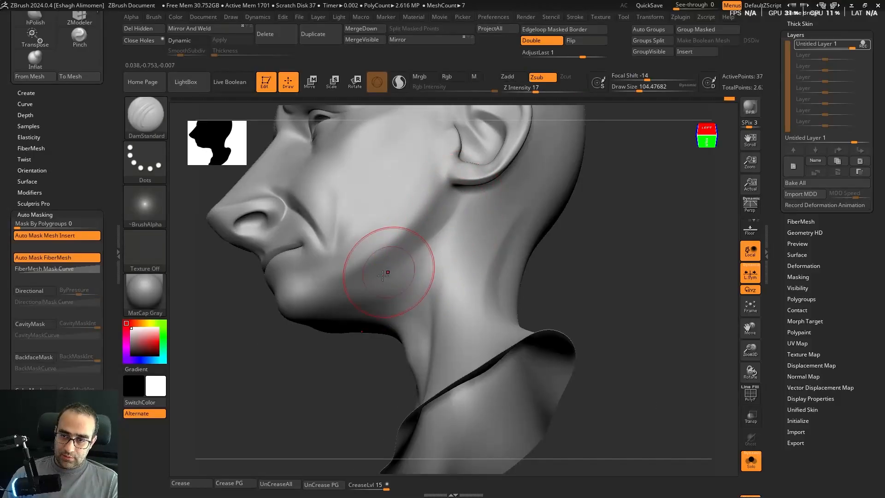
key(shift)
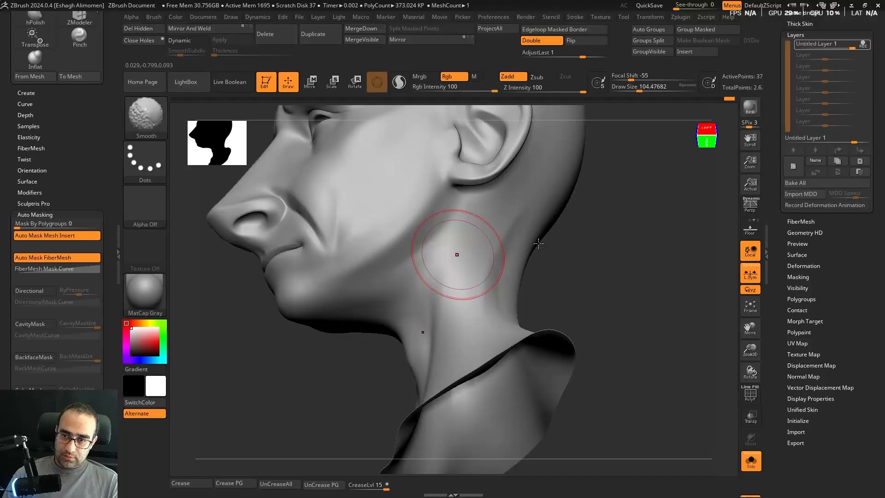
shift+right_drag(539, 243, 691, 221)
key(shift+s)
ctrl+right_drag(692, 221, 645, 180)
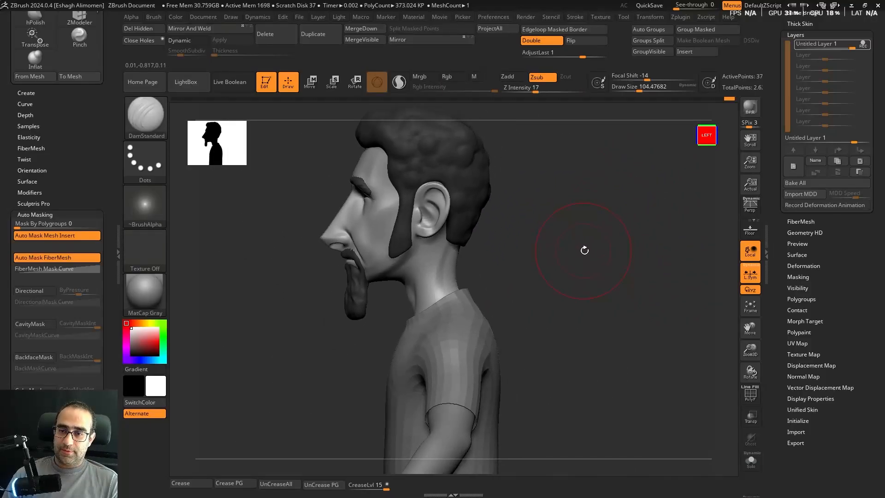
mouse_move(584, 250)
right_down()
mouse_move(651, 259)
mouse_move(587, 260)
mouse_move(603, 285)
mouse_move(587, 275)
mouse_move(595, 247)
mouse_move(601, 261)
right_up()
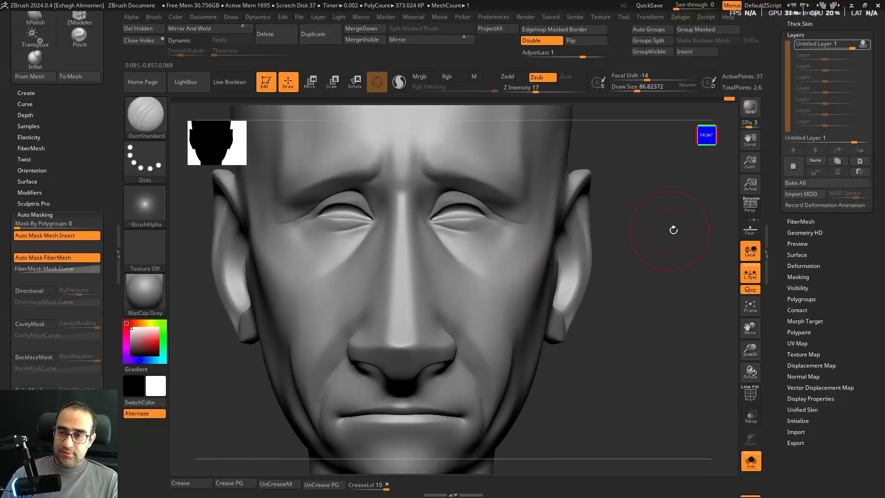
Step: Move to the eye area, step the head down to a lower subdivision level, and set the Move brush to draw size about 154
mouse_move(674, 230)
ctrl+right_down()
mouse_move(534, 239)
mouse_move(554, 330)
mouse_move(533, 352)
mouse_move(561, 227)
mouse_move(540, 258)
ctrl+right_up()
key(b)
key(h)
key(p)
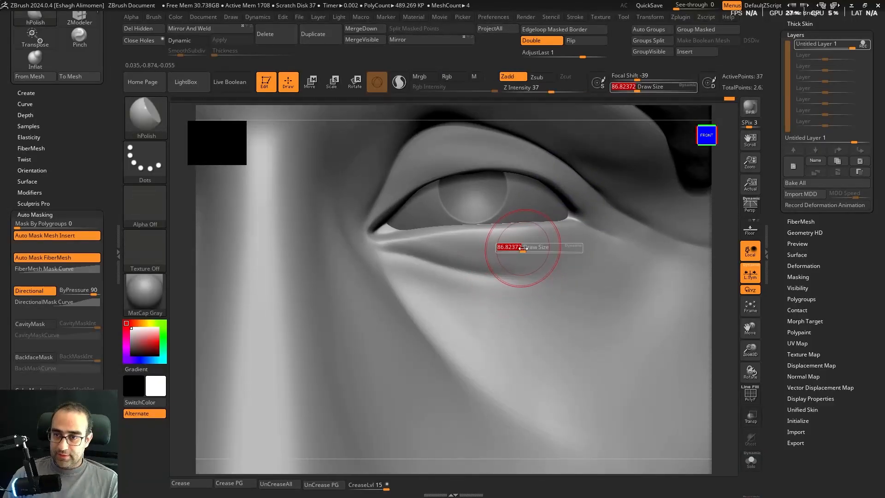
key(b)
key(m)
key(v)
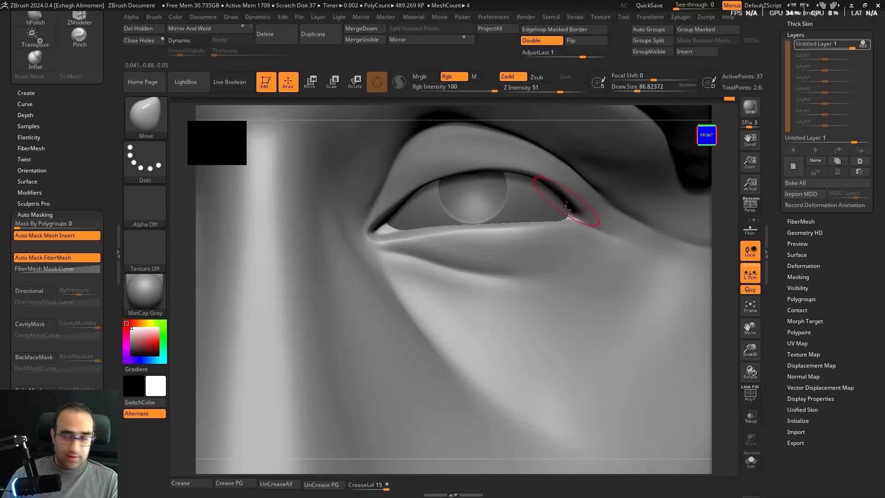
key(shift+d)
key(s)
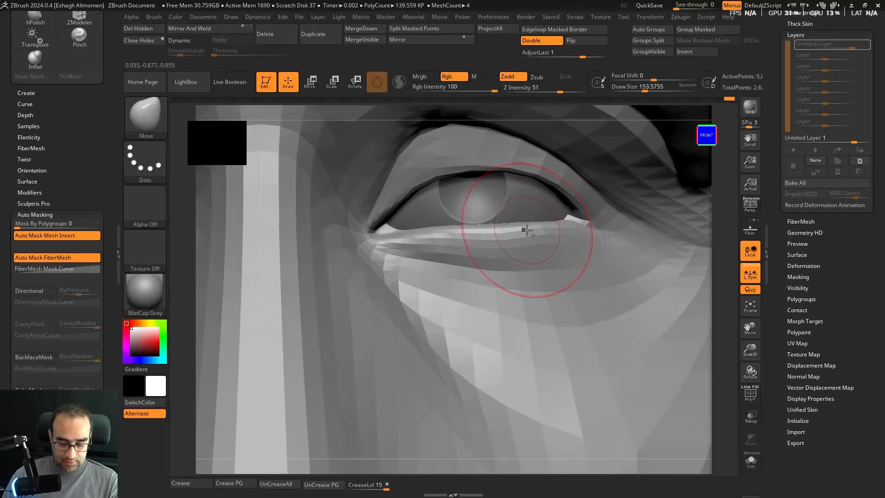
Step: Curve the lower eyelid rim downward with the Move Topological brush at draw size about 124
key(b)
key(m)
key(t)
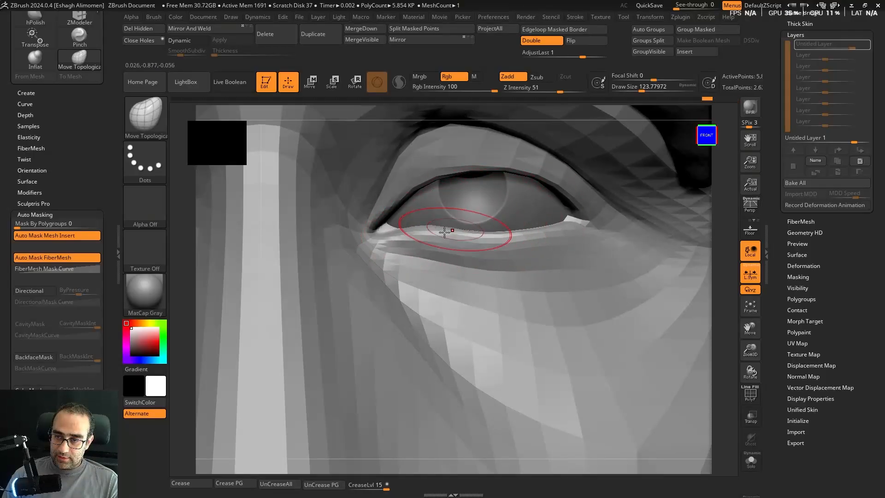
right_drag(422, 246, 417, 236)
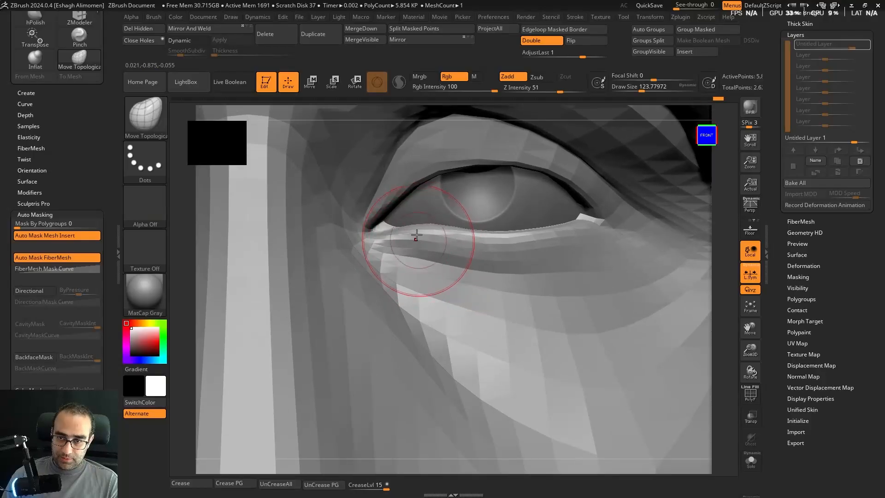
Step: Tighten the inner corner of the eye with the Pinch brush at draw size about 187 and Z intensity 20
key(b)
key(p)
key(i)
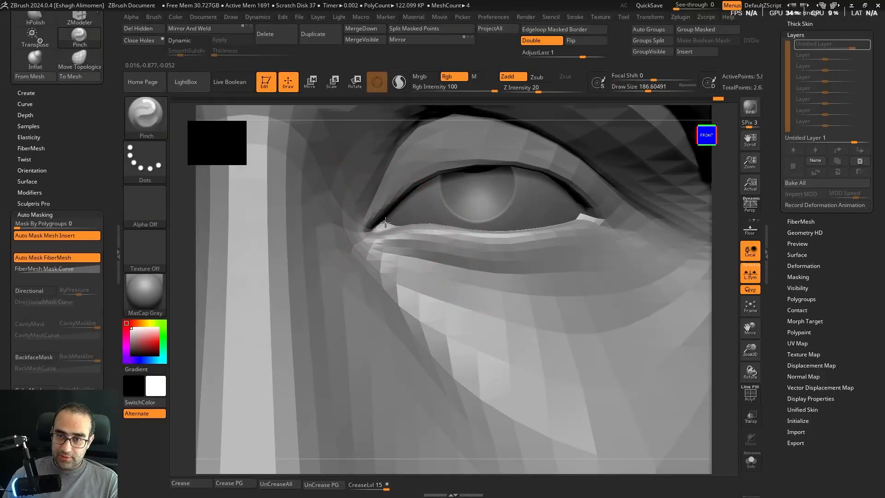
key([)
Step: Adjust the lower eyelid and outer eye corner with the Move and Move Topological brushes at draw size about 101
key(b)
key(m)
key(v)
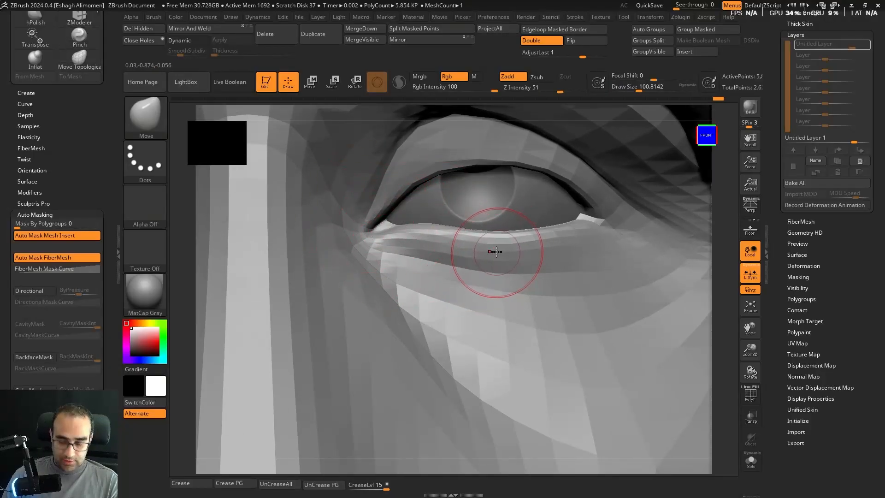
key(b)
key(m)
key(t)
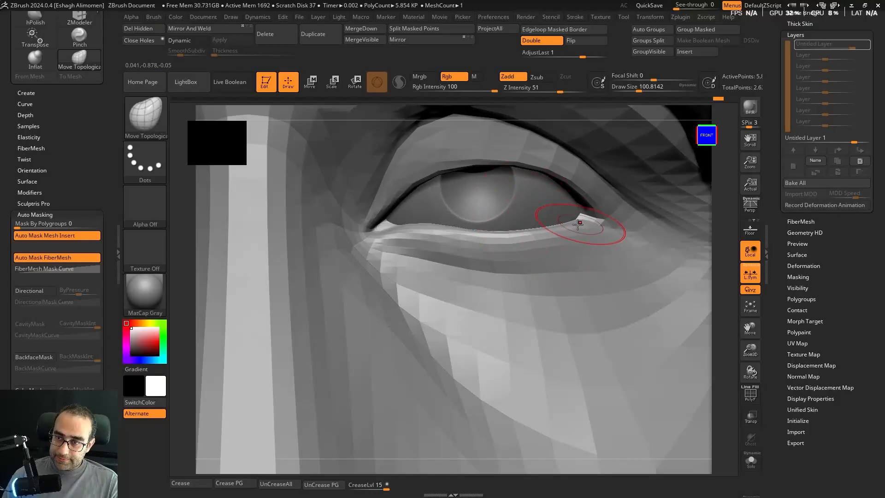
Step: Tighten the outer eye corner with the Pinch brush at draw size about 212 and return the head to a higher subdivision level
key(b)
key(p)
key(i)
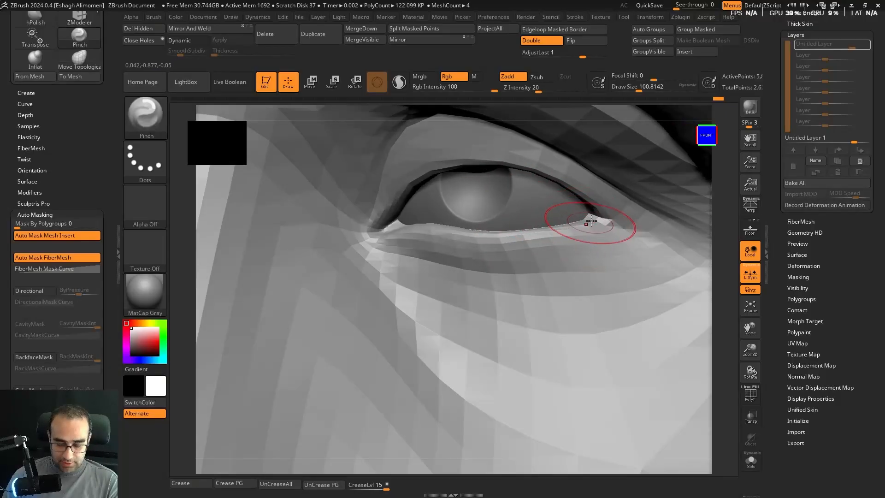
key(])
key(ctrl)
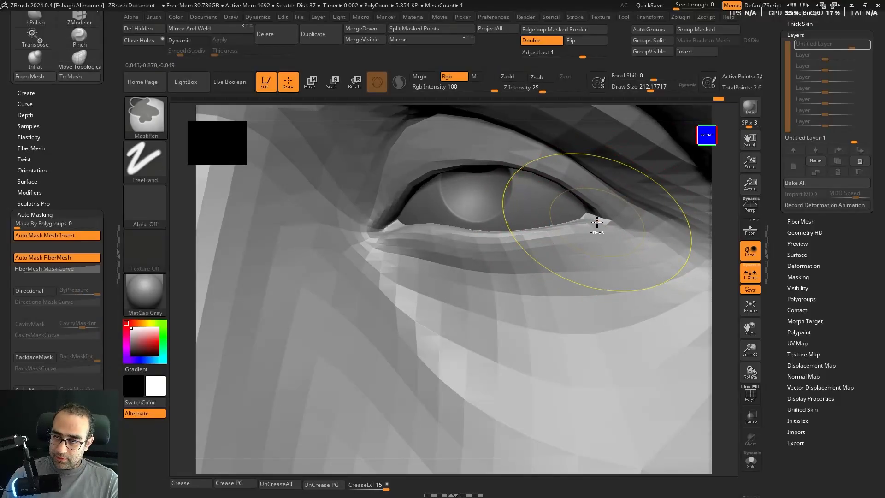
key(shift)
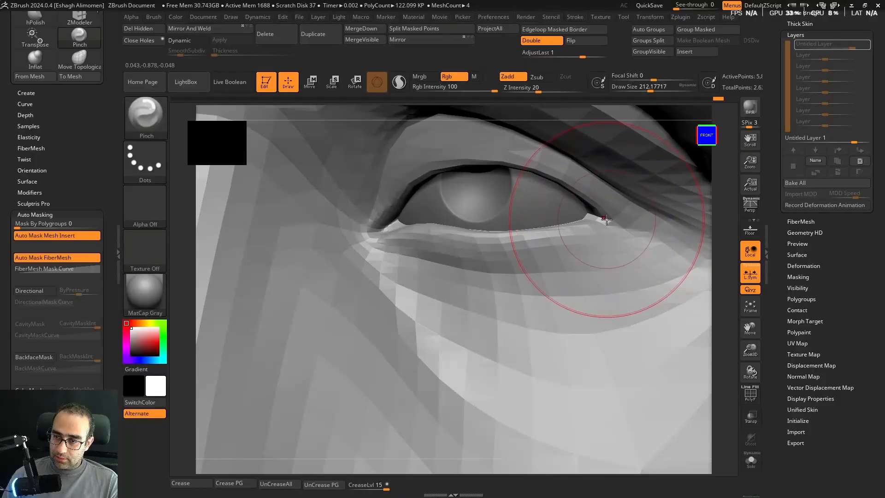
key(ctrl+z)
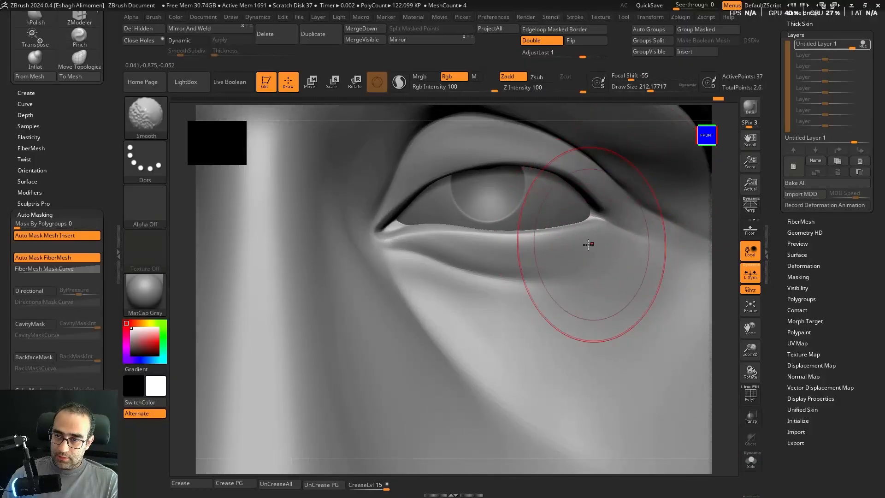
key(f)
key(ctrl+z)
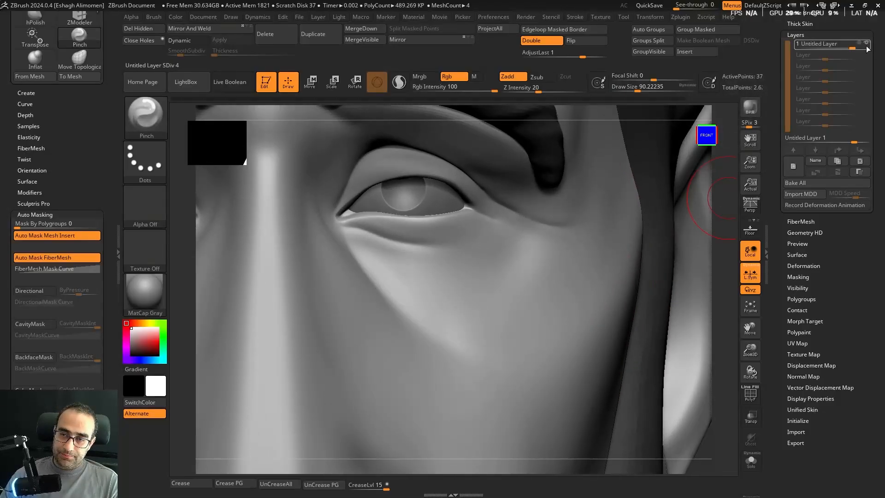
Step: Polish the surface below the lower eyelid with the hPolish brush at draw size about 83 and Z intensity 37
alt+right_drag(402, 255, 585, 241)
key(space)
key(b)
key(h)
key(p)
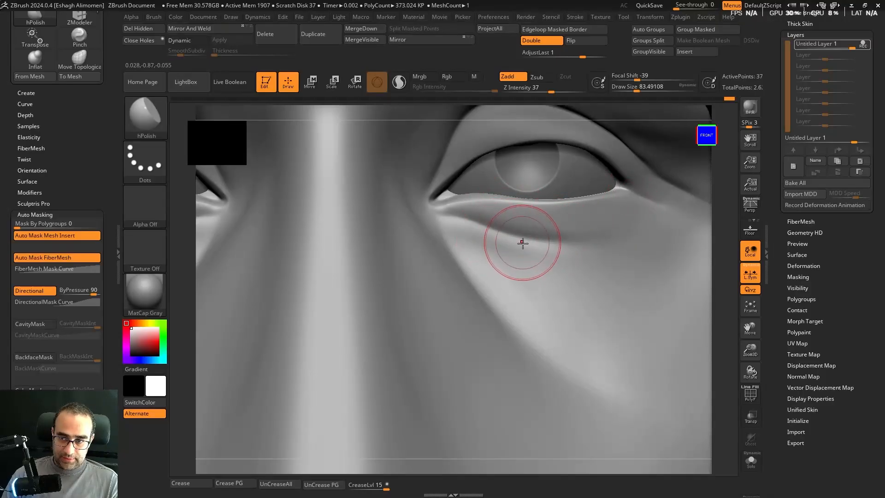
mouse_move(523, 243)
right_down()
mouse_move(535, 229)
mouse_move(517, 253)
mouse_move(556, 241)
mouse_move(581, 262)
mouse_move(555, 265)
mouse_move(570, 246)
right_up()
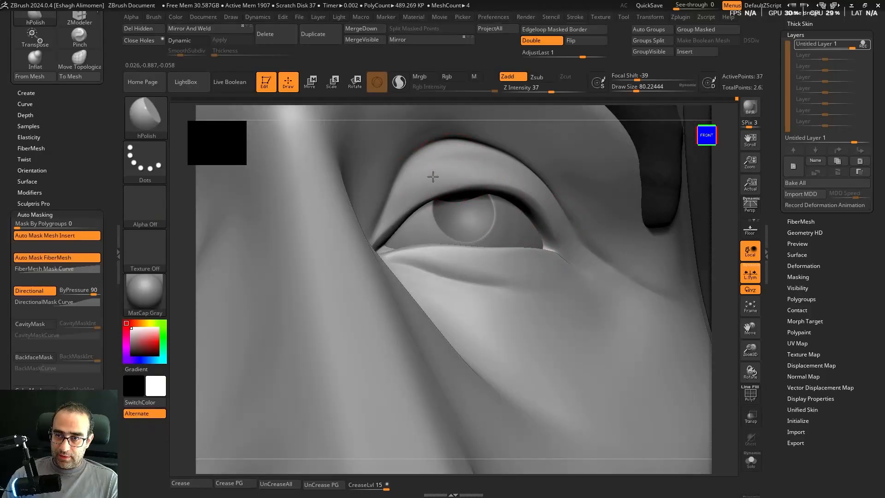
Step: Flatten and clean the upper eyelid surface with the hPolish brush at draw size about 56
key(bracketleft)
key(bracketleft)
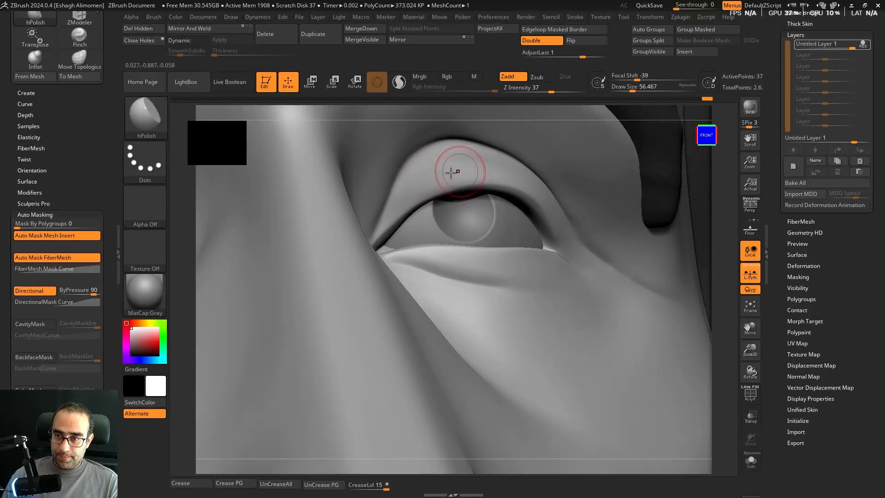
right_drag(451, 171, 532, 196)
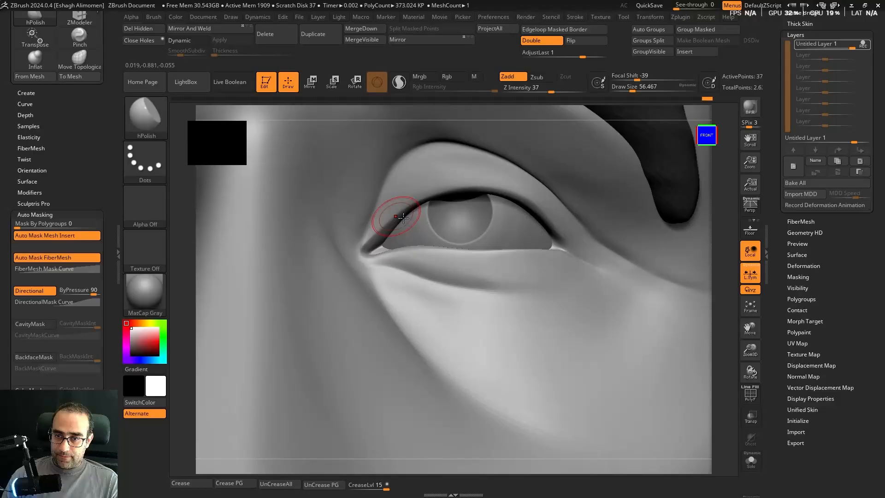
mouse_move(404, 218)
right_down()
mouse_move(479, 270)
mouse_move(438, 217)
mouse_move(652, 192)
mouse_move(462, 238)
right_up()
right_drag(588, 229, 549, 230)
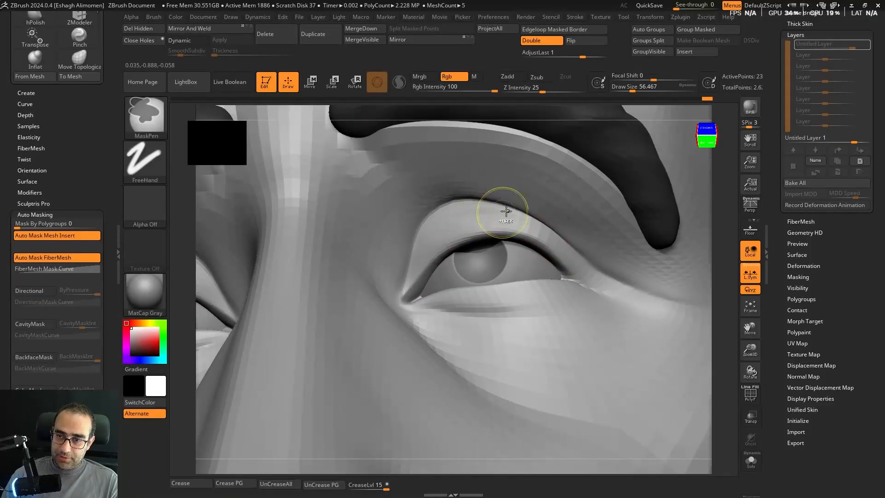
Step: Set the MaskPen stroke to Lasso and mask the upper eyelid along its crease
click(152, 164)
click(301, 200)
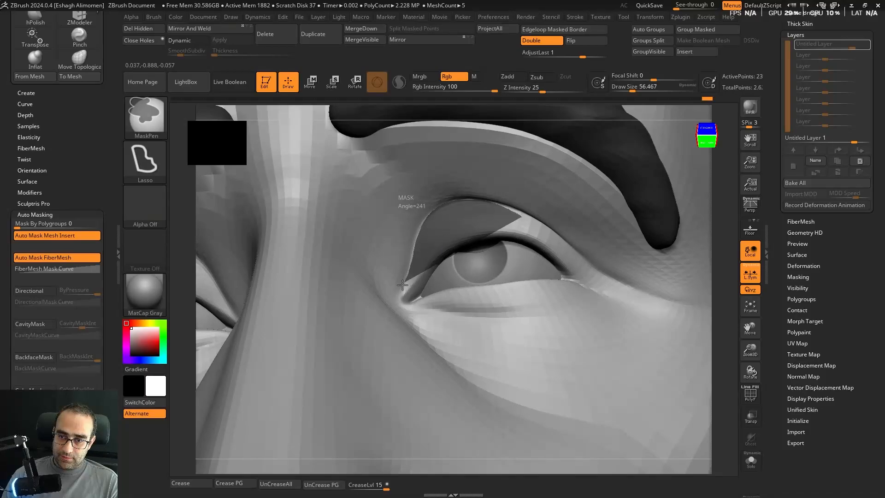
ctrl+drag(402, 286, 582, 276)
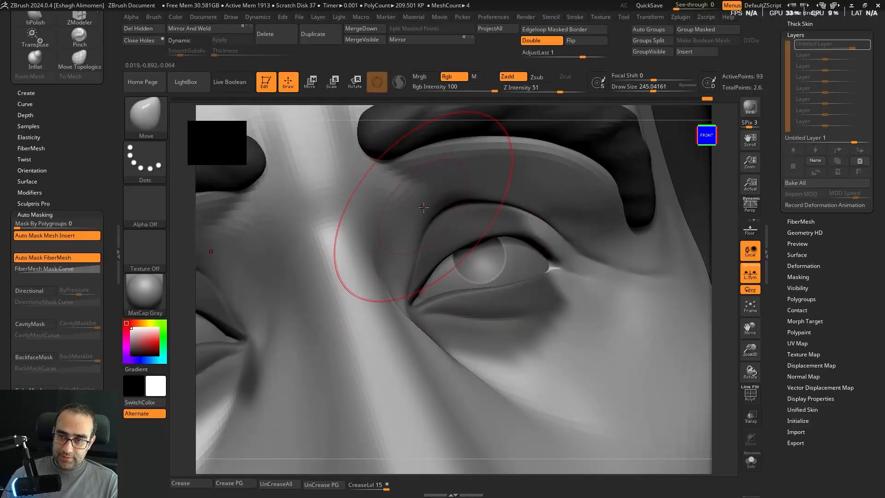
Step: Adjust the area around the inner eye and brow with the Move brush at draw size about 163, checking front and side
shift+right_drag(553, 223, 482, 163)
alt+right_drag(706, 318, 658, 291)
key(s)
drag(658, 290, 649, 290)
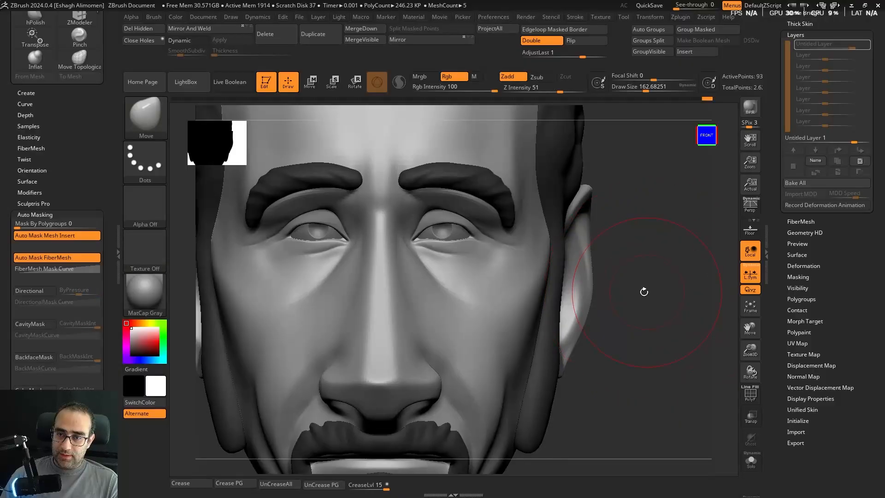
mouse_move(644, 290)
right_down()
mouse_move(664, 281)
mouse_move(658, 275)
mouse_move(475, 329)
right_up()
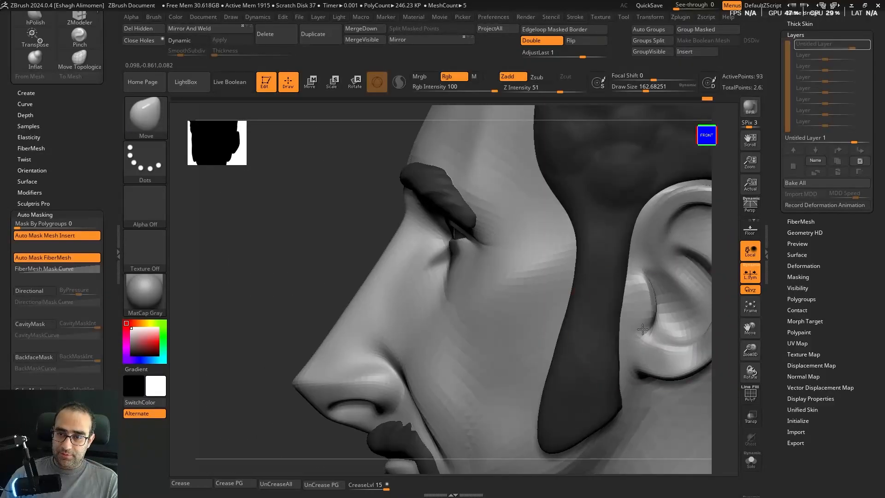
shift+right_drag(306, 212, 441, 264)
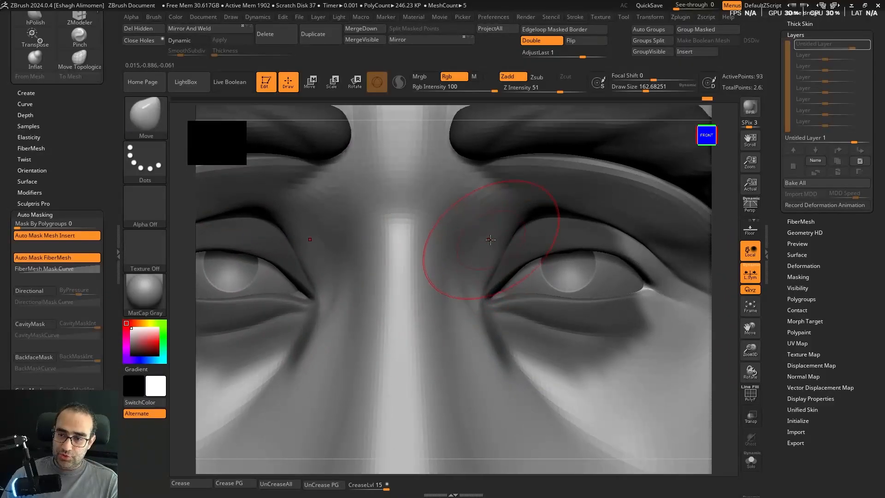
alt+right_drag(613, 330, 444, 297)
alt+right_drag(687, 346, 577, 310)
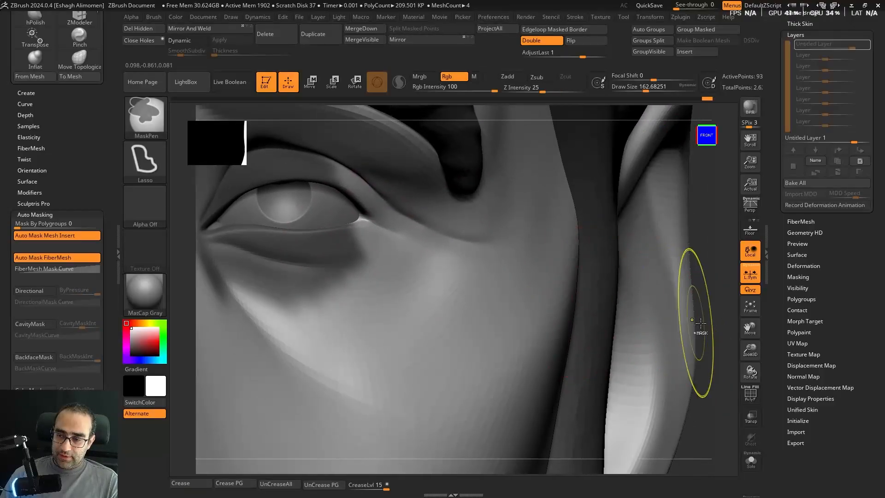
Step: Invert the mask to free only the eyelid areas, and shape them with the Move brush at draw size about 251
ctrl+click(711, 318)
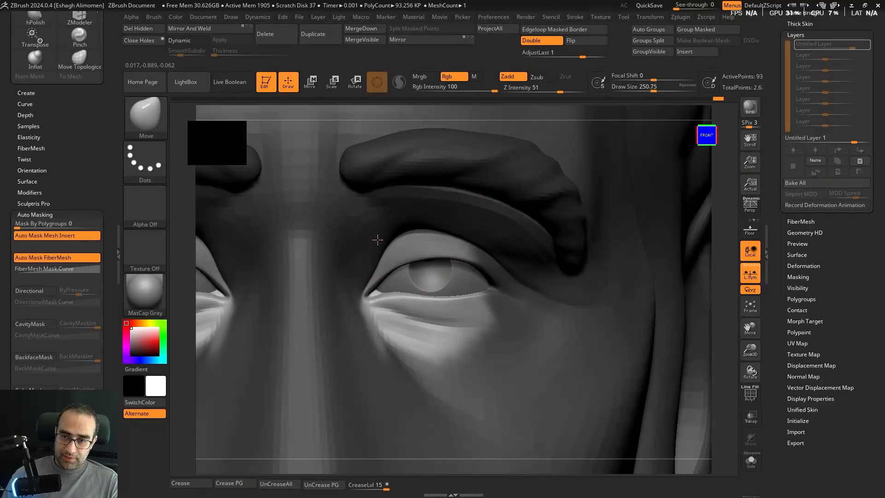
ctrl+right_drag(375, 237, 392, 258)
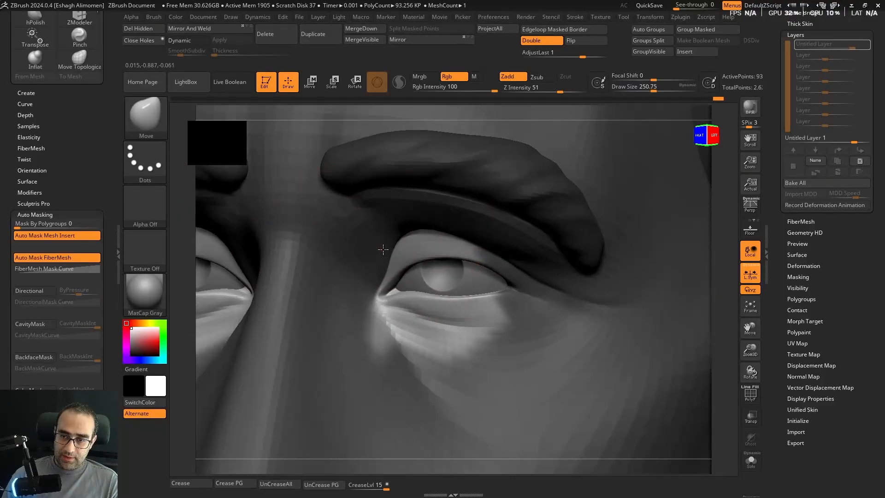
ctrl+right_drag(715, 221, 699, 209)
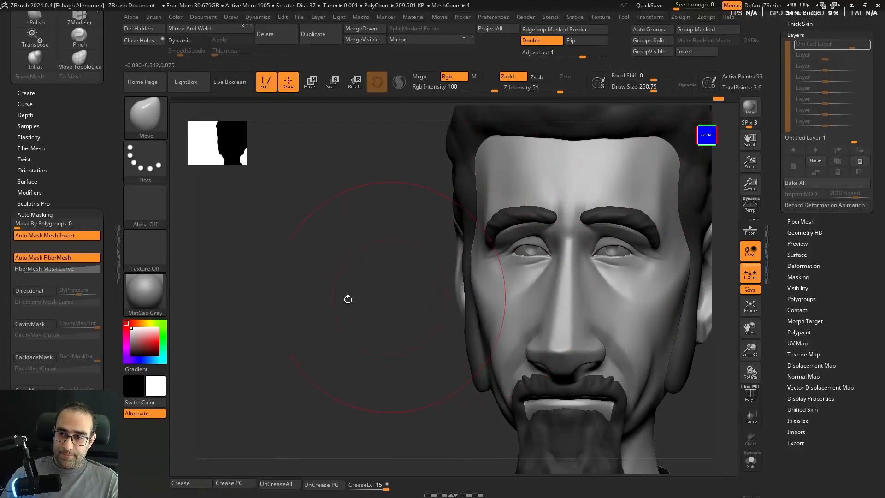
Step: Set the draw size to about 116, return the head to subdivision level 4 and review the whole face with its layer
key(s)
drag(654, 268, 642, 269)
mouse_move(642, 270)
right_down()
mouse_move(618, 275)
mouse_move(622, 269)
mouse_move(630, 275)
mouse_move(621, 290)
mouse_move(603, 283)
right_up()
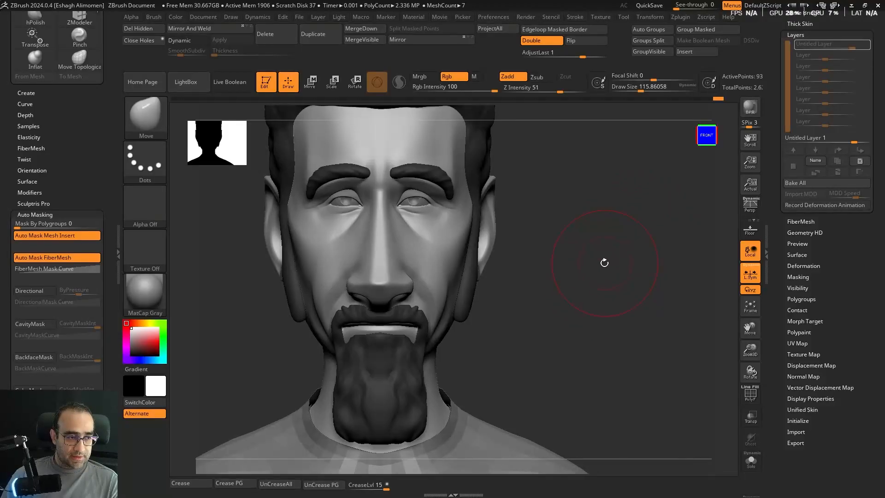
right_drag(608, 258, 615, 275)
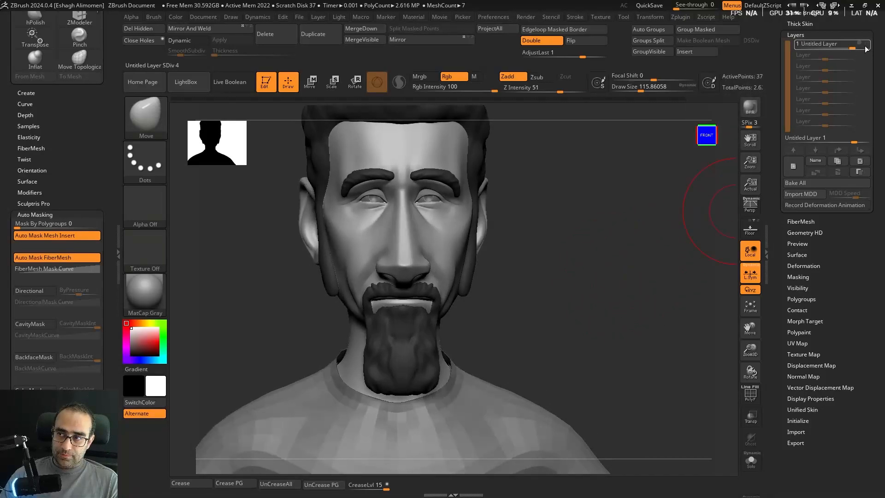
Step: Isolate the head, smooth the cheek and jaw at draw size about 71, and show the full character again
mouse_move(555, 295)
shift+right_down()
mouse_move(567, 290)
mouse_move(565, 273)
mouse_move(658, 265)
mouse_move(595, 253)
mouse_move(578, 282)
mouse_move(549, 221)
mouse_move(575, 306)
mouse_move(581, 262)
mouse_move(605, 269)
mouse_move(593, 272)
mouse_move(661, 340)
mouse_move(646, 335)
shift+right_up()
key(shift+s)
alt+right_drag(646, 335, 662, 312)
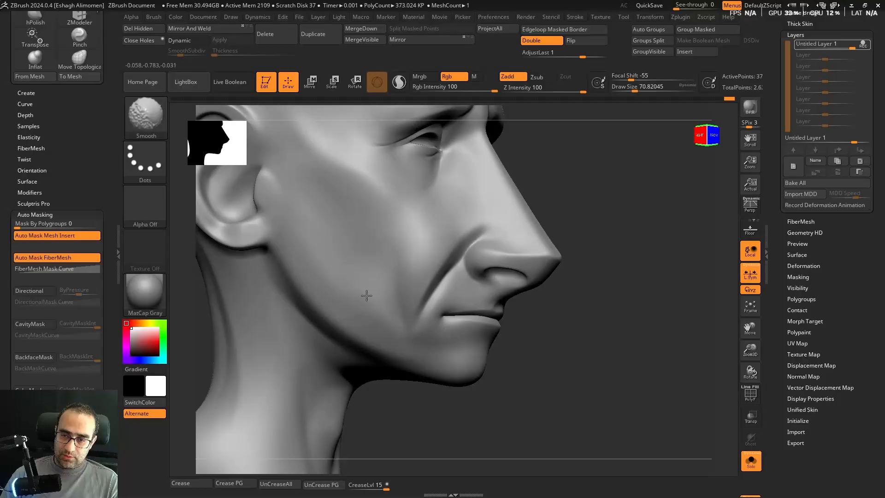
key(shift+s)
shift+right_drag(636, 281, 569, 270)
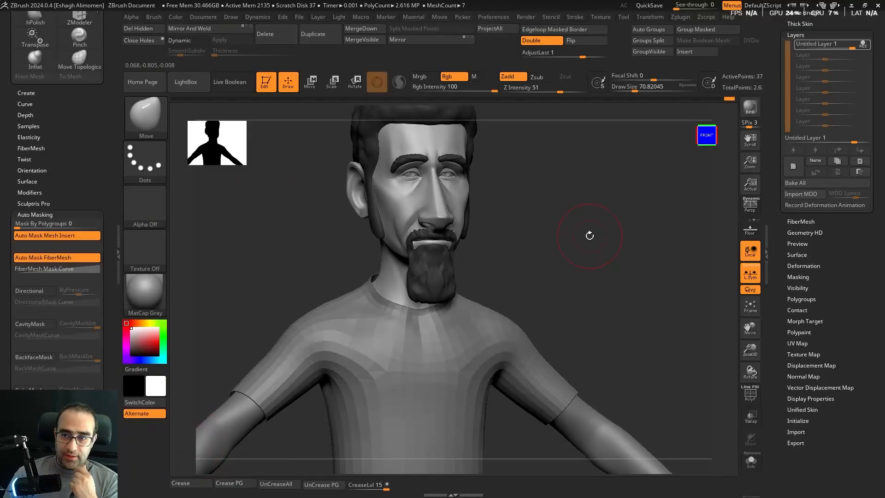
Step: Make the beard the active subtool and inspect it in isolation and against the face
right_drag(590, 235, 559, 246)
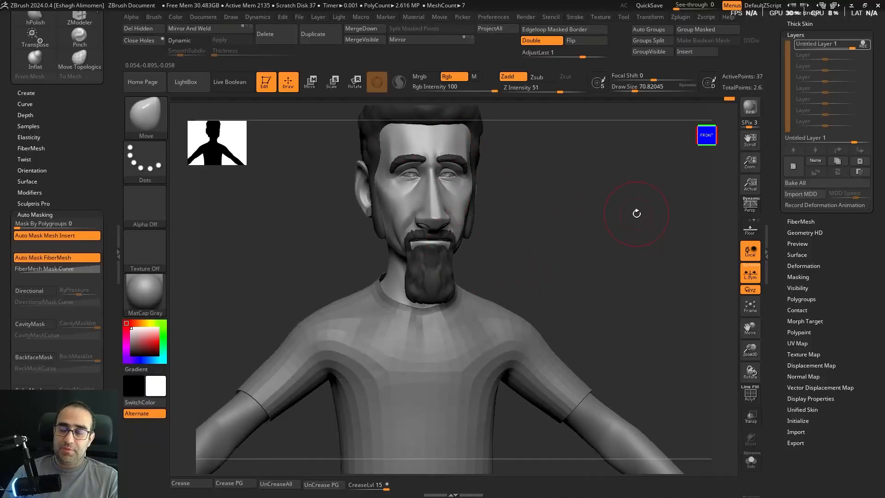
shift+right_drag(573, 253, 581, 272)
mouse_move(582, 272)
ctrl+right_down()
mouse_move(594, 320)
mouse_move(619, 268)
mouse_move(620, 295)
mouse_move(593, 275)
mouse_move(612, 316)
mouse_move(634, 303)
mouse_move(630, 283)
ctrl+right_up()
alt+click(457, 267)
key(shift+s)
key(shift+s)
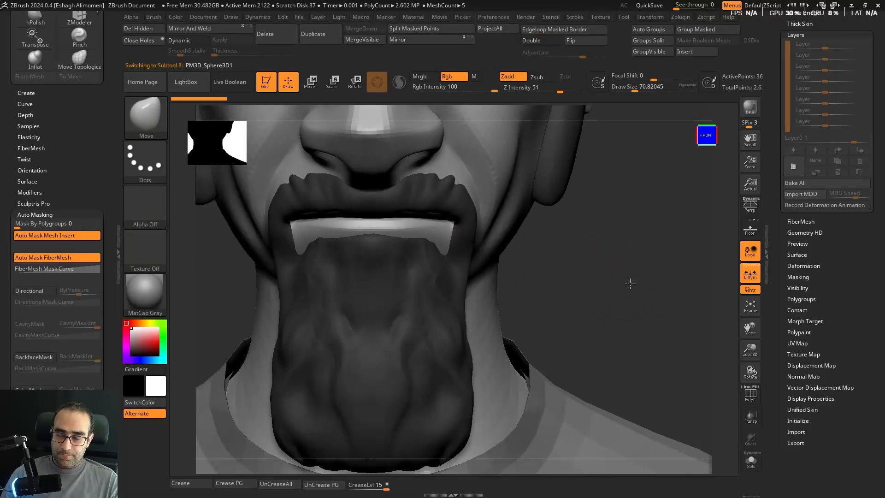
key(shift+s)
key(shift+s)
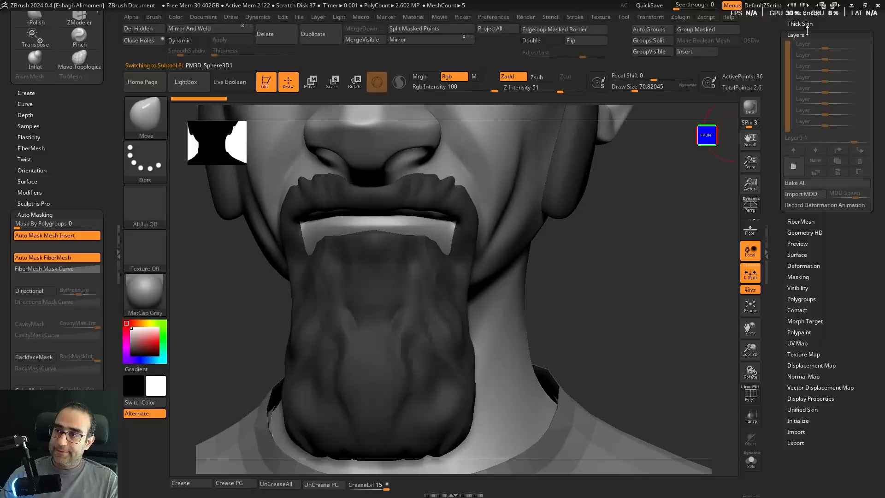
Step: Enable DynaMesh on the beard at resolution 2960 and remesh it
right_drag(684, 171, 664, 211)
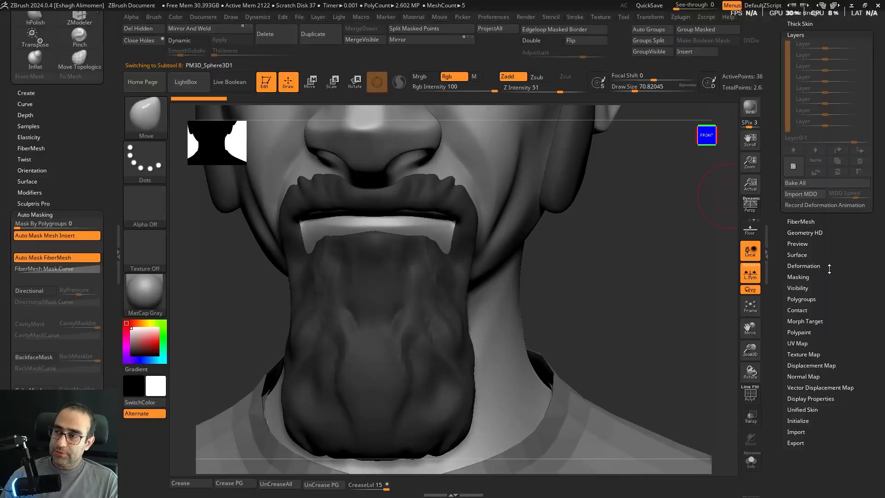
scroll(829, 268, up, 5)
click(800, 213)
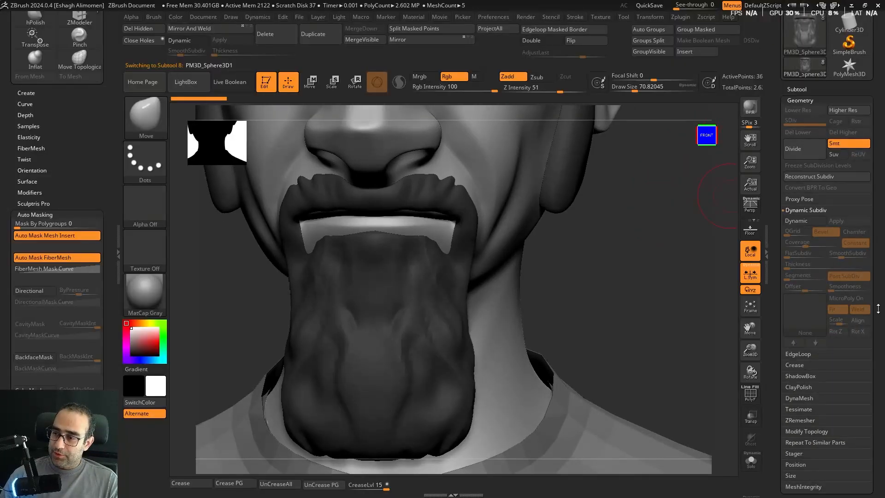
scroll(878, 308, down, 5)
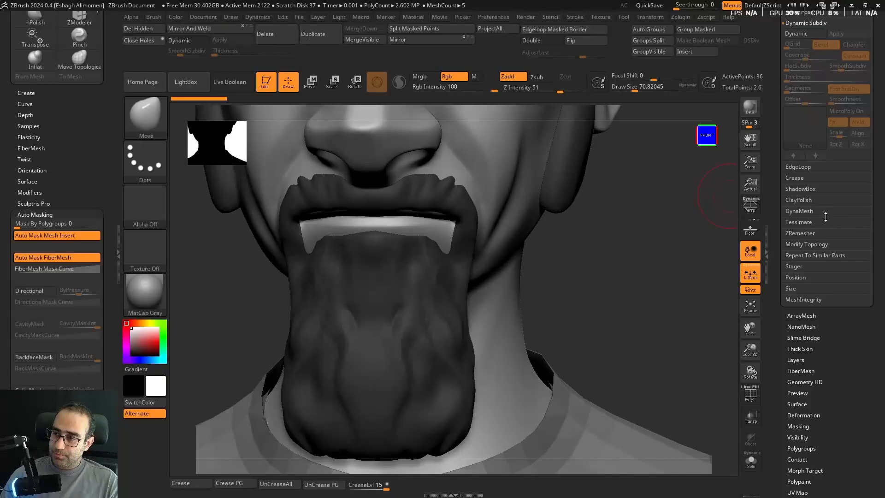
click(815, 212)
mouse_move(684, 259)
mouse_down()
mouse_move(656, 244)
mouse_move(656, 267)
mouse_up()
key(shift+f)
key(shift+f)
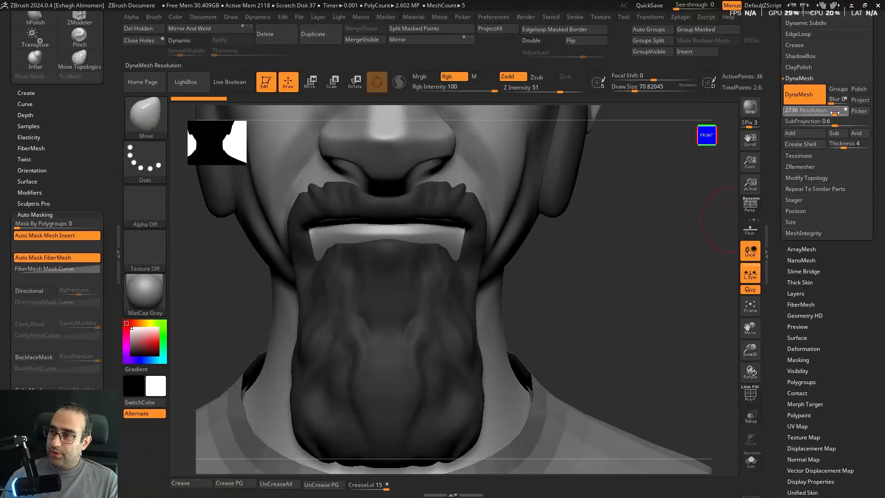
drag(836, 113, 812, 122)
mouse_move(617, 252)
ctrl+mouse_down()
mouse_move(640, 295)
mouse_move(641, 215)
mouse_move(654, 303)
mouse_move(643, 306)
ctrl+mouse_up()
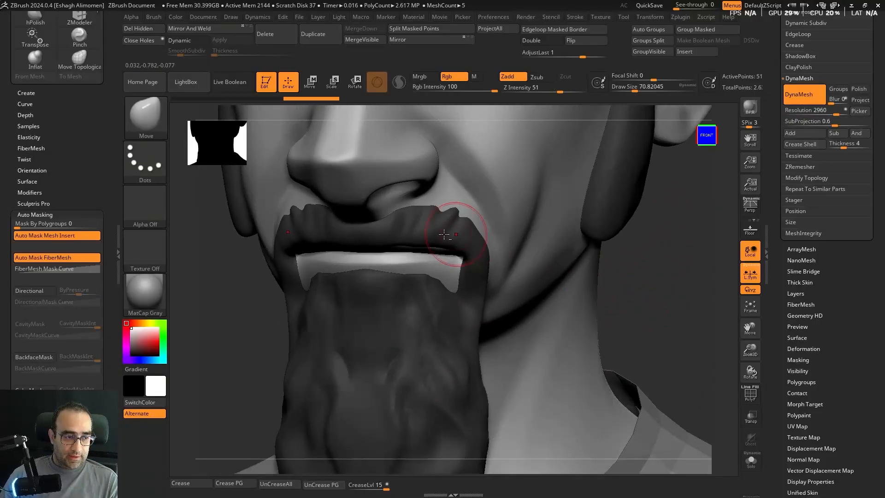
Step: Build up the moustache around the mouth corners with the ClayBuildup brush at draw size about 74 and Z intensity 10
key(b)
key(c)
key(b)
key(s)
drag(432, 224, 434, 224)
mouse_move(637, 272)
mouse_down()
mouse_move(646, 282)
mouse_move(507, 254)
mouse_up()
key(s)
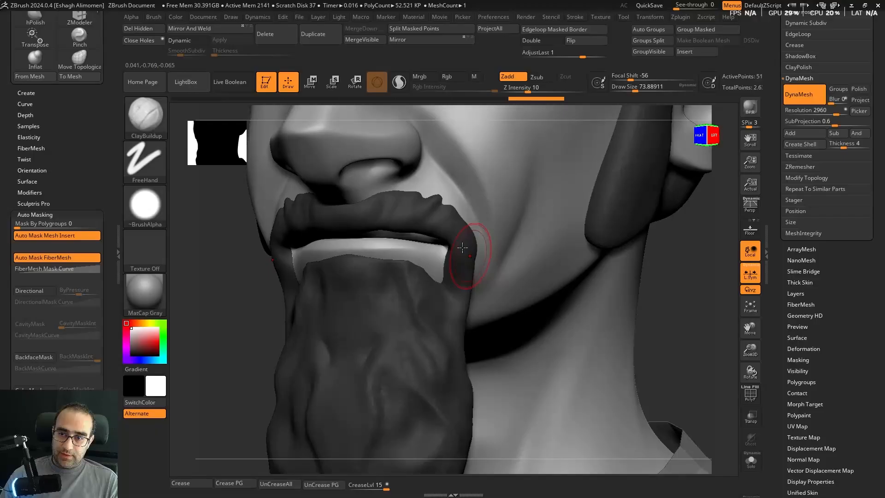
Step: Isolate the beard and thicken its sides at the mouth corners with the Inflat brush at draw size about 116
key(shift+s)
mouse_move(489, 264)
mouse_down()
mouse_move(559, 275)
mouse_move(567, 263)
mouse_up()
key(b)
key(i)
key(n)
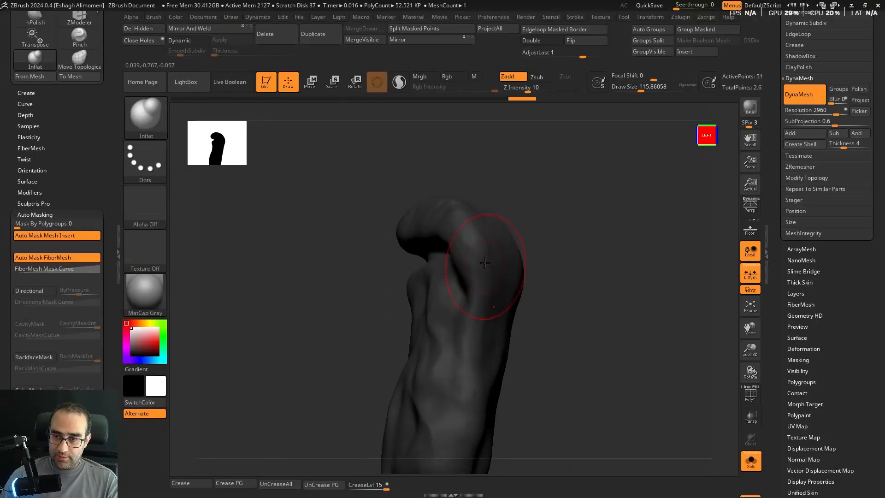
key(shift+s)
right_drag(515, 288, 629, 168)
mouse_move(629, 207)
alt+right_down()
mouse_move(624, 231)
mouse_move(652, 251)
alt+right_up()
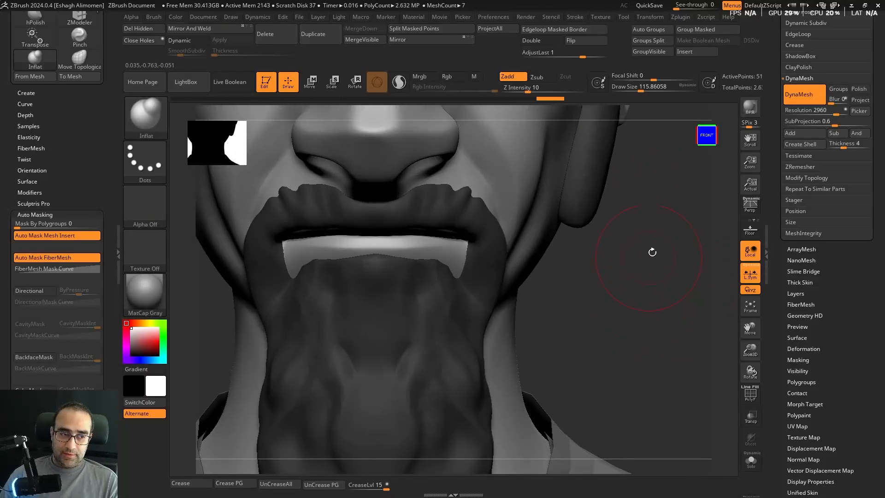
Step: Fill the beard in around the ends of the lower lip with the ClayBuildup brush at draw size about 68
key(b)
key(c)
key(b)
key(bracketleft)
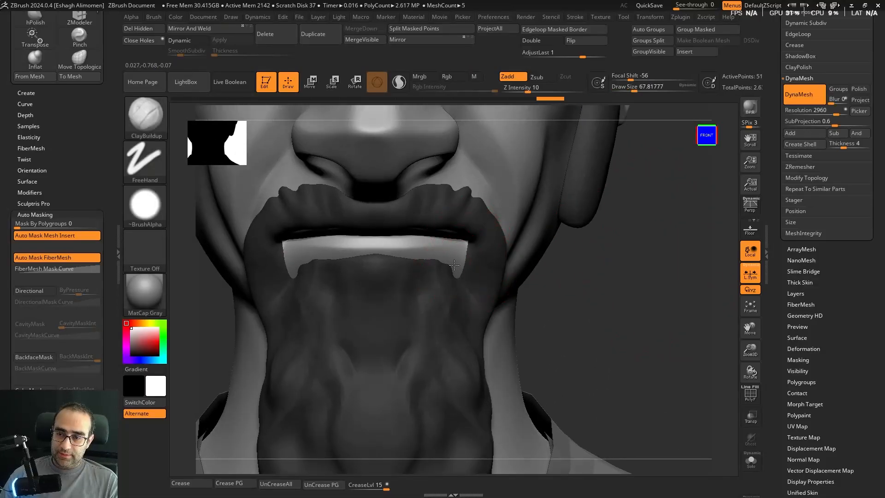
key(shift+s)
key(shift+s)
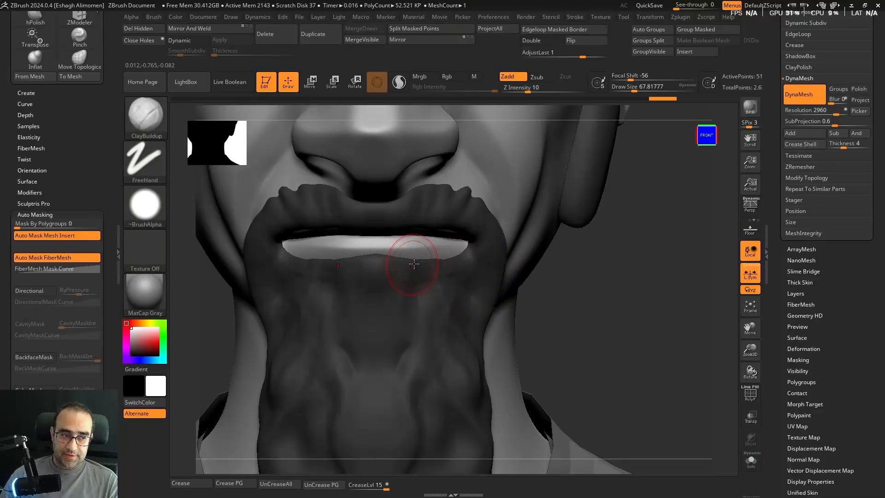
Step: Shape and even out the beard directly below the lower lip with the ClayBuildup brush, checking it in isolation
key(shift+s)
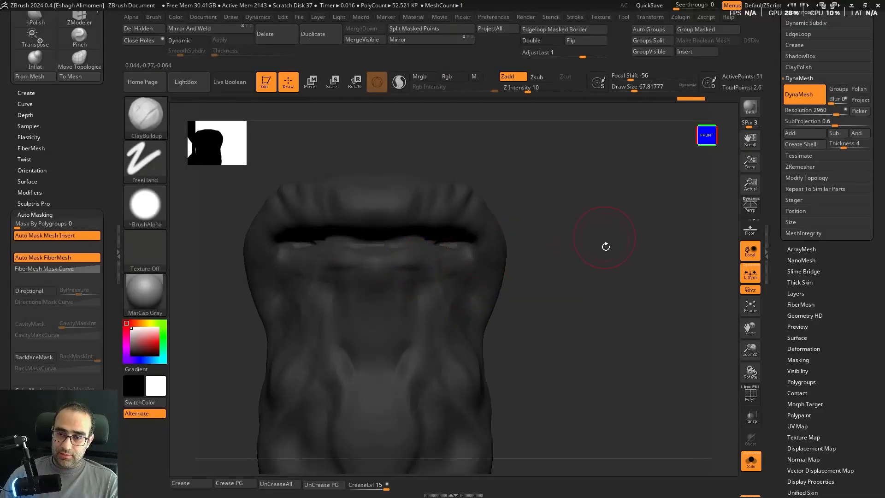
key(shift+s)
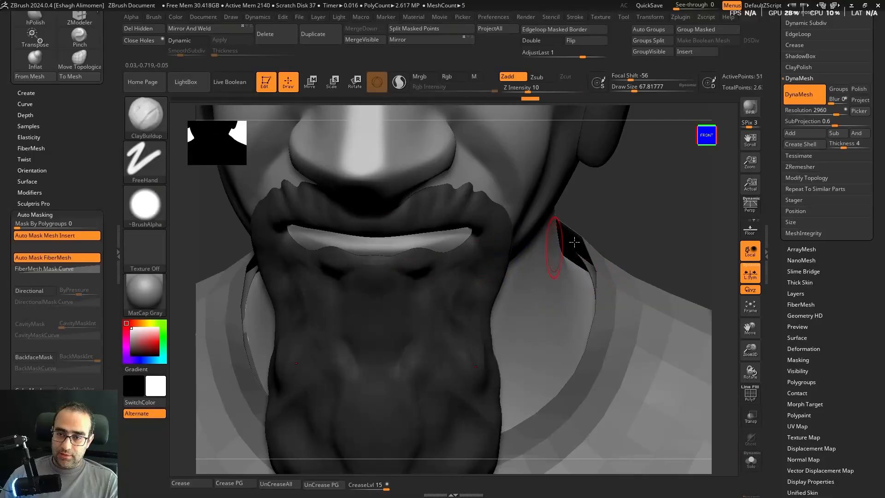
drag(621, 231, 617, 193)
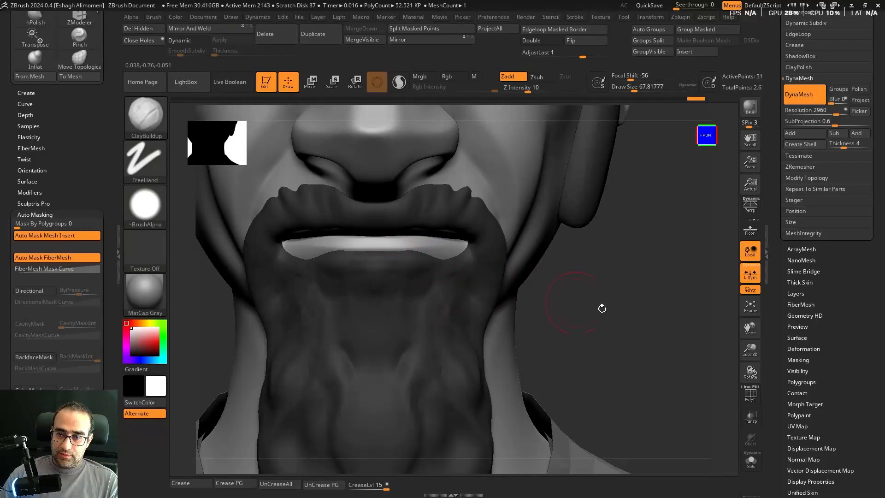
alt+drag(603, 308, 543, 277)
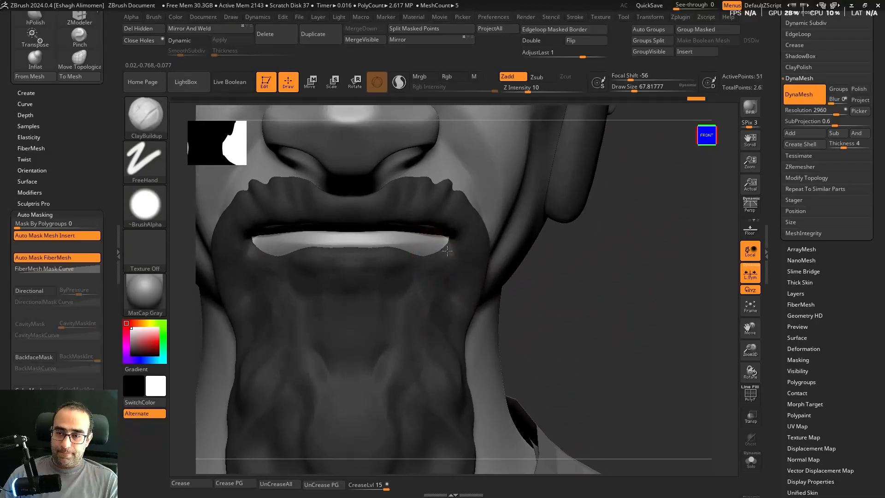
drag(612, 272, 608, 299)
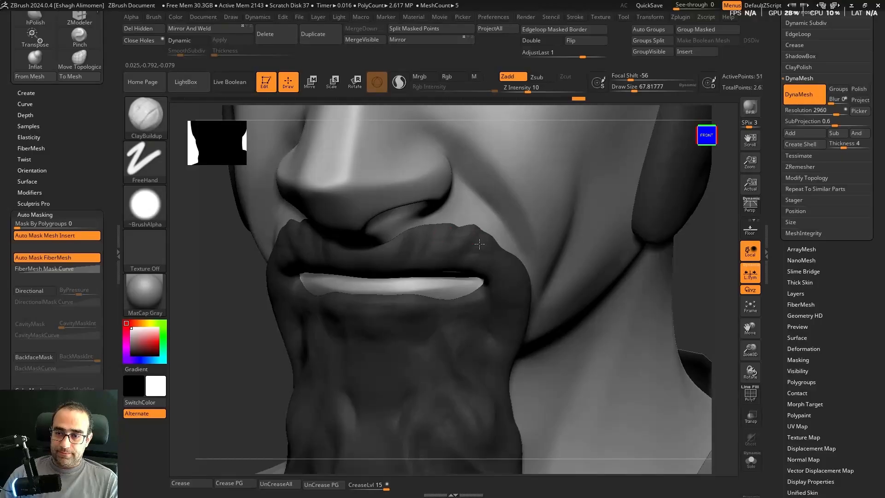
Step: Round off the scalloped upper edge of the moustache with the ClayBuildup brush at draw size about 104
drag(711, 280, 728, 284)
drag(467, 241, 485, 256)
key(shift+s)
drag(540, 230, 534, 281)
key(shift+s)
shift+right_drag(563, 267, 516, 213)
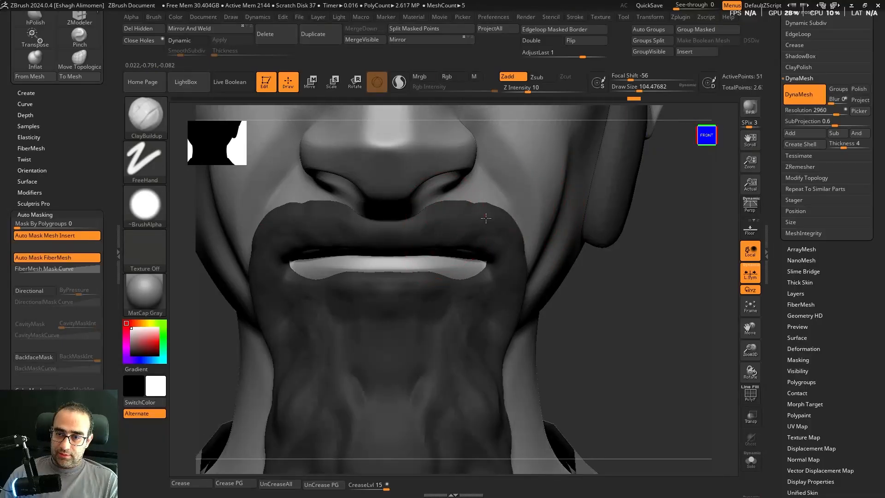
Step: Reshape the moustache and beard silhouette with the Move brush at draw size about 116
ctrl+right_drag(498, 258, 615, 223)
key(b)
key(m)
key(v)
key(s)
drag(435, 313, 441, 312)
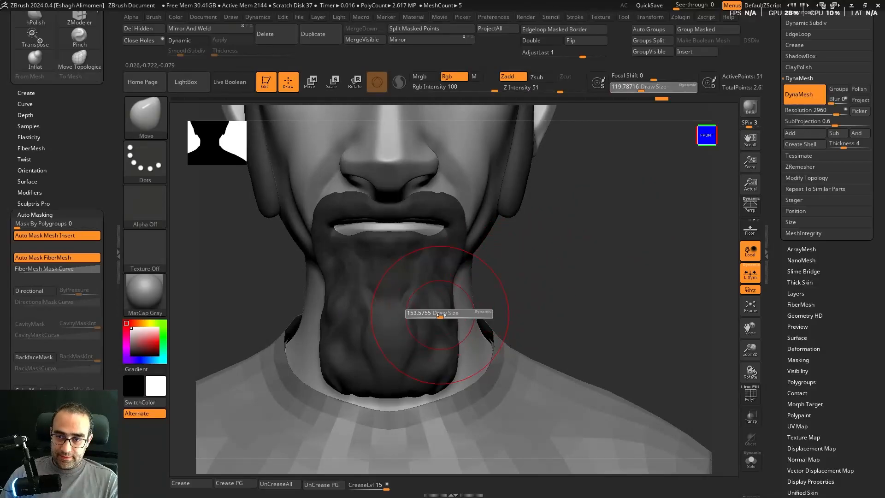
alt+right_drag(469, 290, 472, 272)
key(s)
drag(453, 265, 455, 260)
alt+right_drag(473, 334, 480, 284)
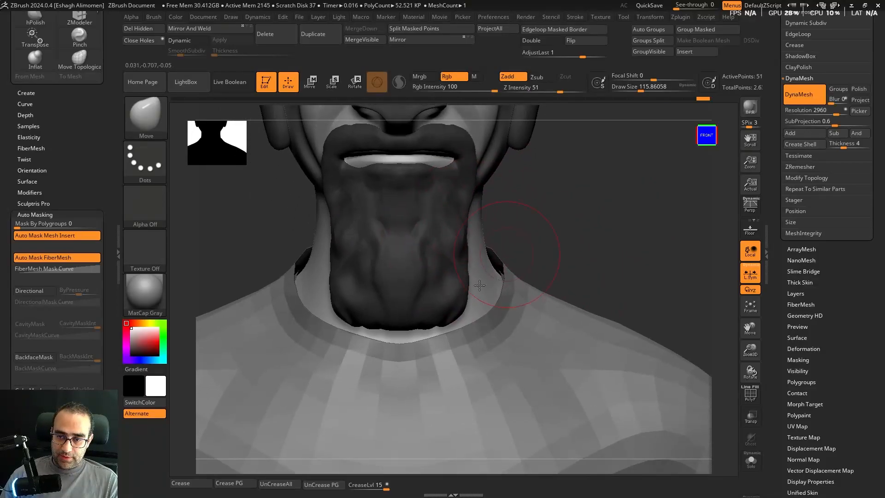
Step: Adjust the lower corners of the beard with the Move brush at draw size about 172
key(s)
drag(451, 309, 475, 312)
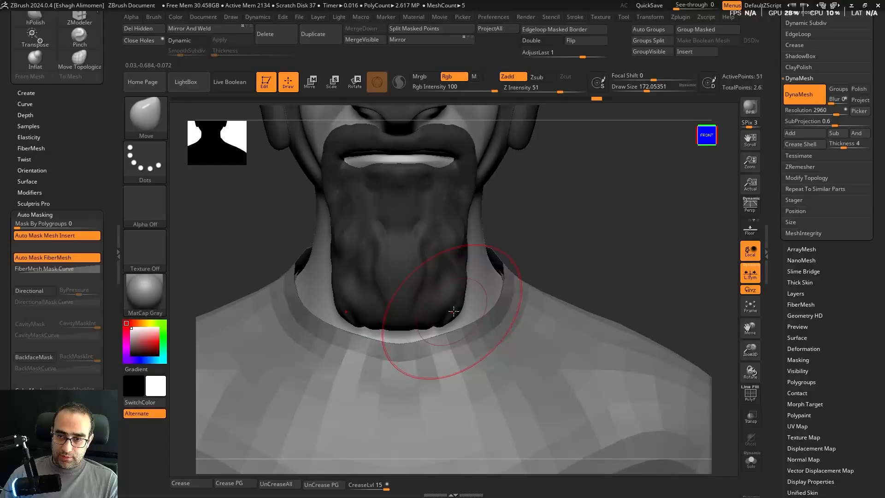
Step: Even out the moustache's upper outer corners with the ClayBuildup brush at draw size about 59
key(f)
mouse_move(578, 267)
mouse_down()
mouse_move(634, 257)
mouse_move(620, 241)
mouse_move(613, 275)
mouse_move(644, 294)
mouse_move(638, 289)
mouse_move(635, 301)
mouse_up()
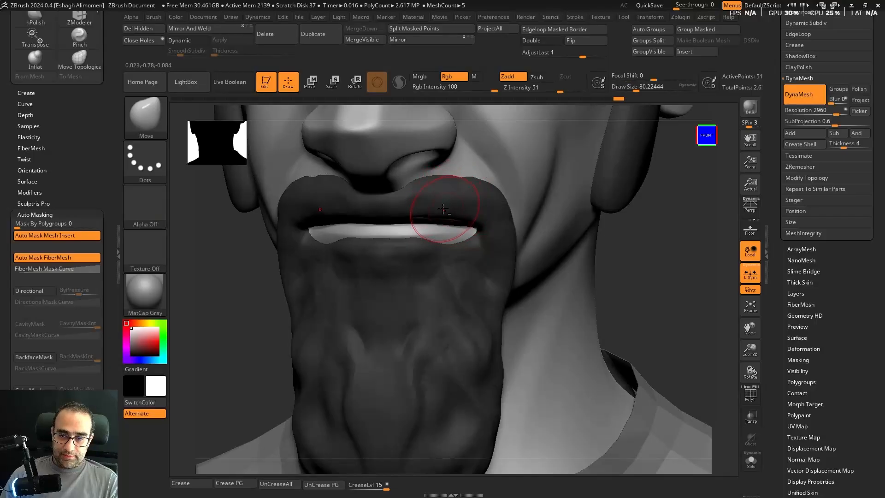
key(b)
key(c)
key(b)
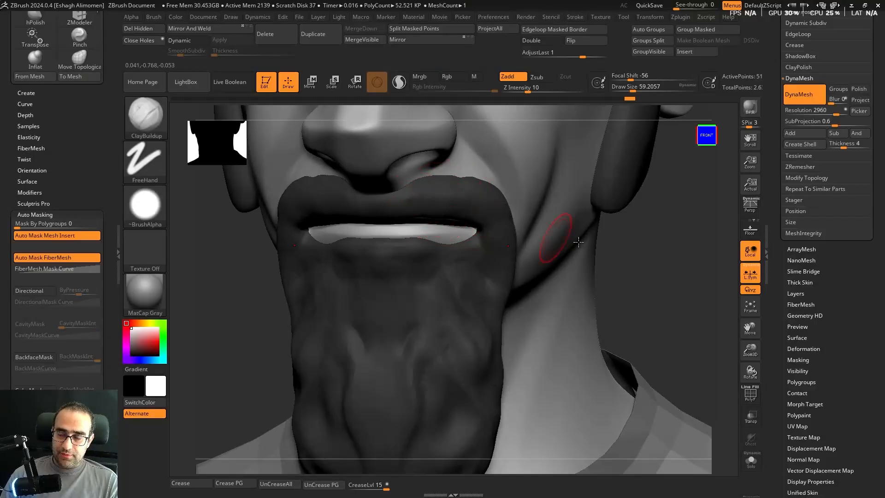
mouse_move(578, 242)
right_down()
mouse_move(673, 278)
mouse_move(664, 270)
mouse_move(650, 285)
mouse_move(452, 243)
right_up()
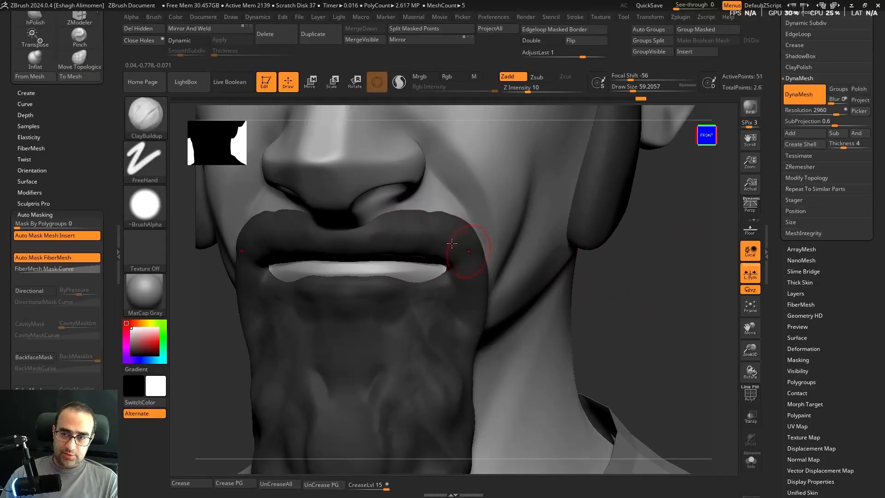
key(ctrl+shift+f)
key(ctrl+shift+f)
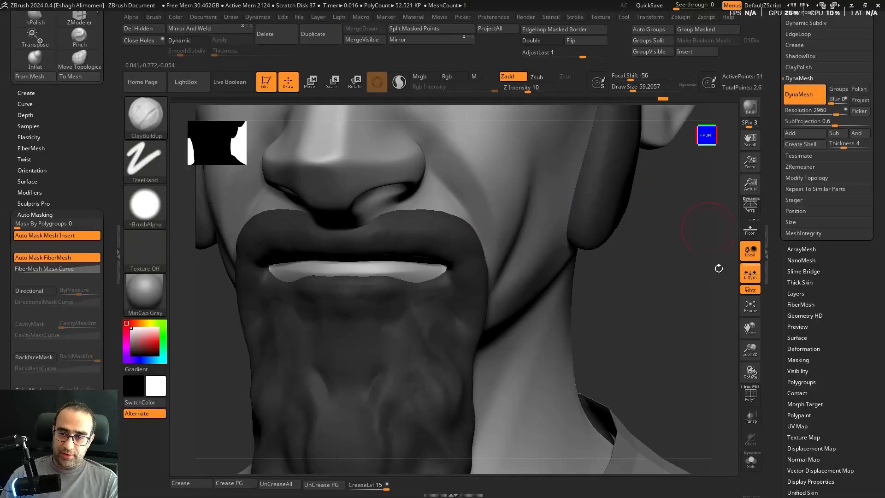
ctrl+right_drag(666, 300, 474, 247)
Step: Switch to the DamStandard brush at draw size about 77 and inspect the moustache's upper edge
key(b)
key(d)
key(s)
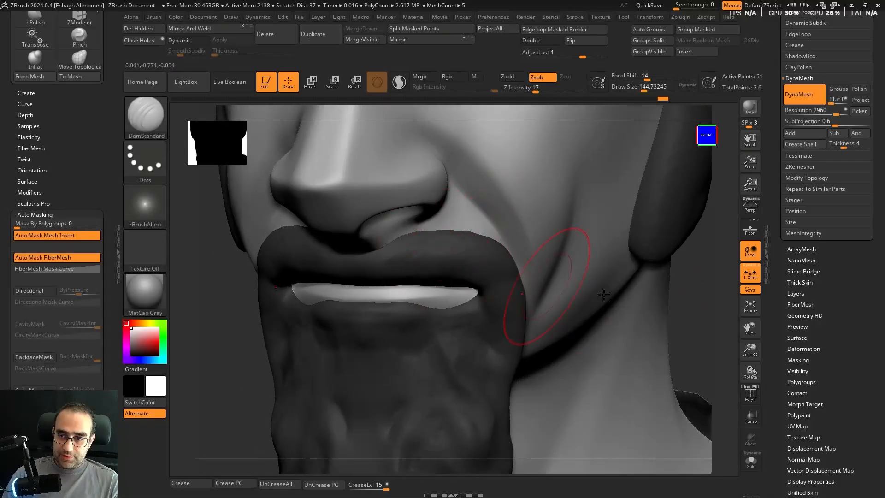
alt+right_drag(601, 234, 592, 217)
key(s)
drag(488, 237, 465, 237)
right_drag(466, 237, 468, 226)
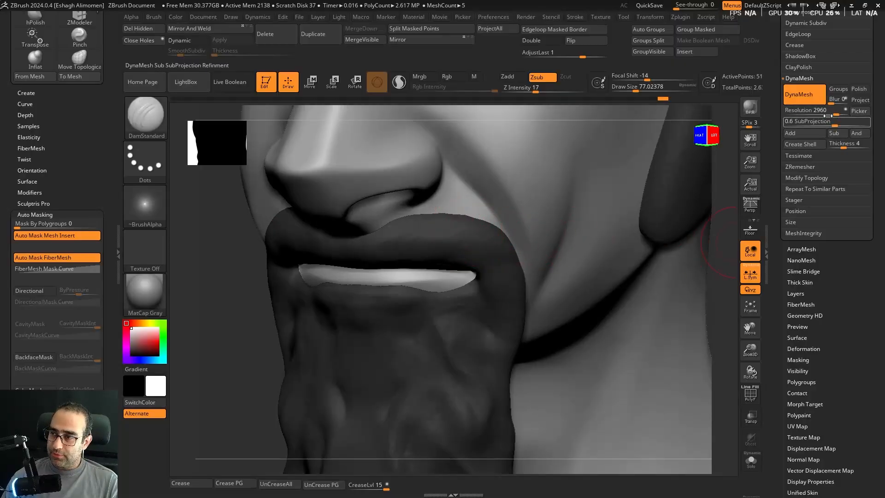
right_drag(679, 277, 679, 261)
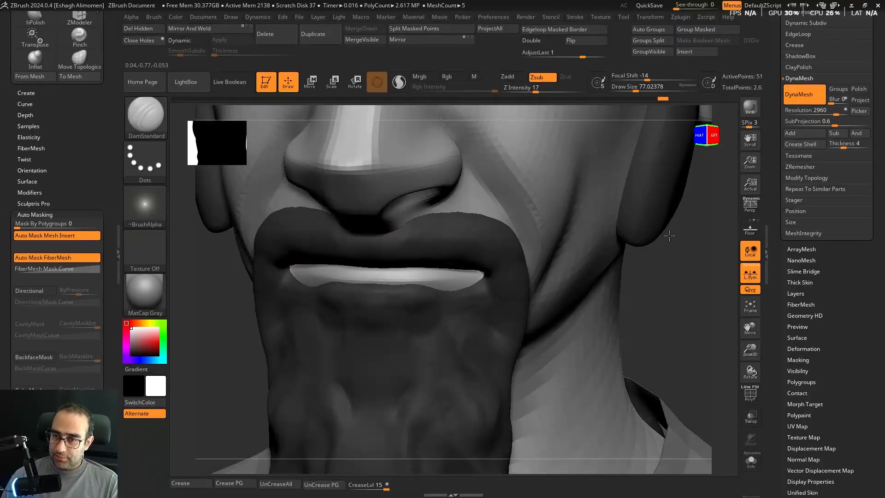
Step: Set the DynaMesh resolution to 4032, remesh the beard and check its wireframe
click(825, 111)
text(4032)
key(Return)
ctrl+drag(613, 258, 673, 316)
key(shift+f)
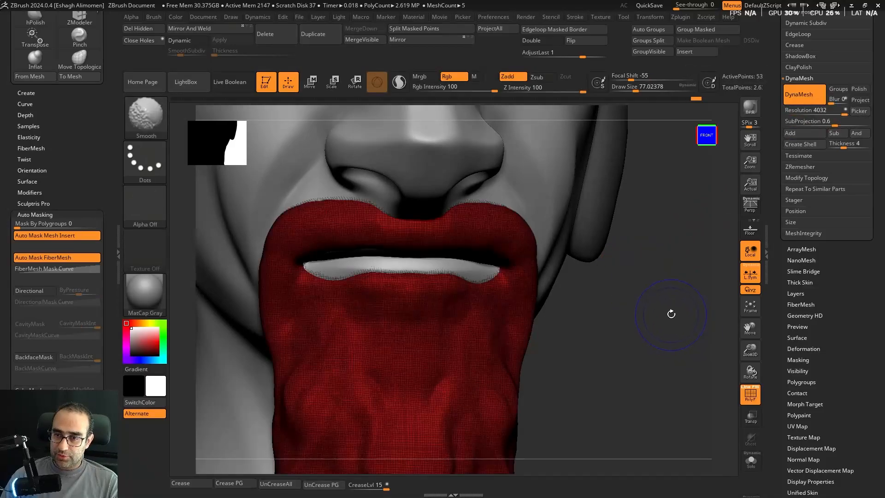
right_drag(669, 307, 655, 309)
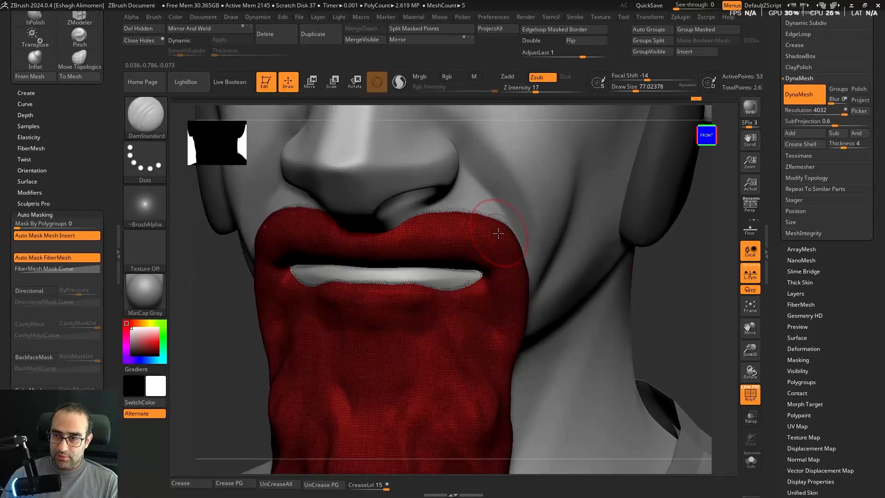
right_drag(498, 233, 483, 215)
key(shift+f)
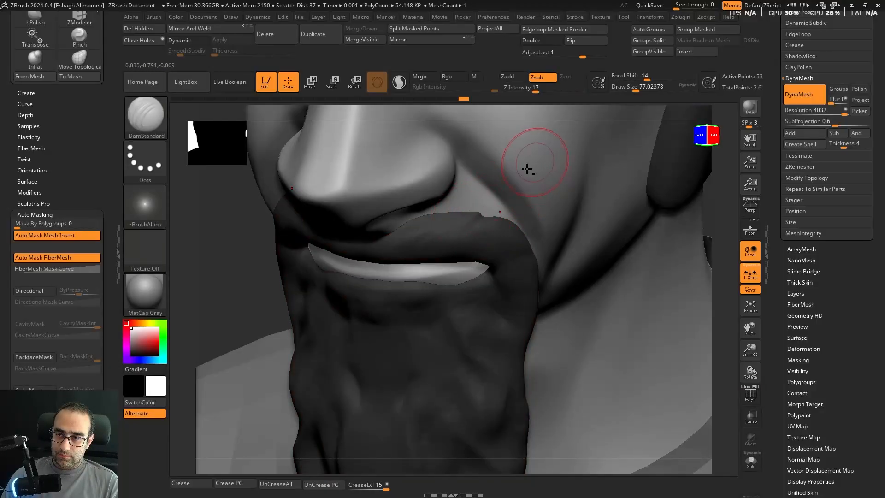
Step: Try a second DynaMesh remesh of the beard for a denser mesh and examine the moustache edge
ctrl+drag(230, 257, 264, 297)
key(shift+f)
key(shift+f)
right_drag(257, 295, 244, 288)
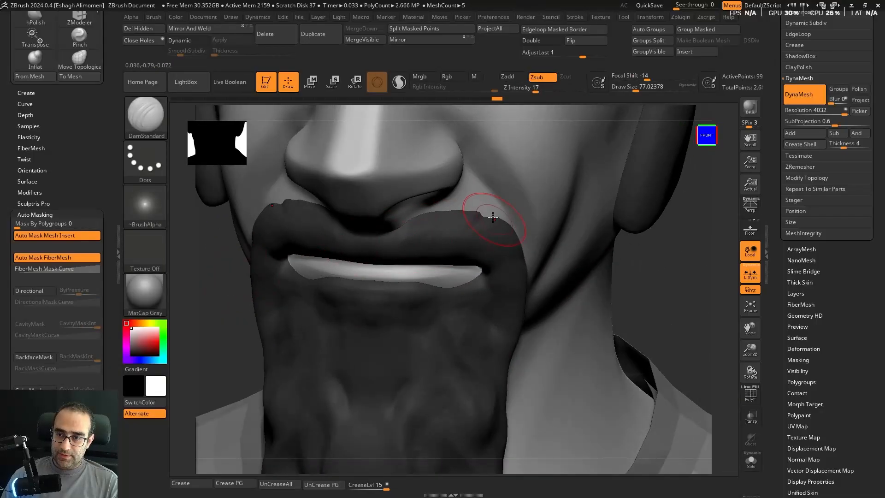
drag(682, 267, 586, 270)
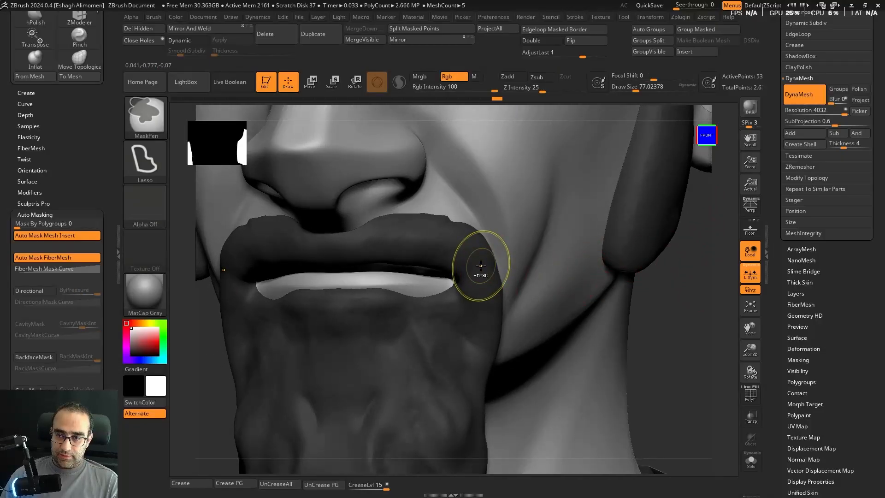
Step: Undo the latest beard remesh and the changes to the moustache's upper edge
key(ctrl+z)
key(ctrl+z)
key(ctrl+z)
key(ctrl+z)
drag(702, 304, 704, 294)
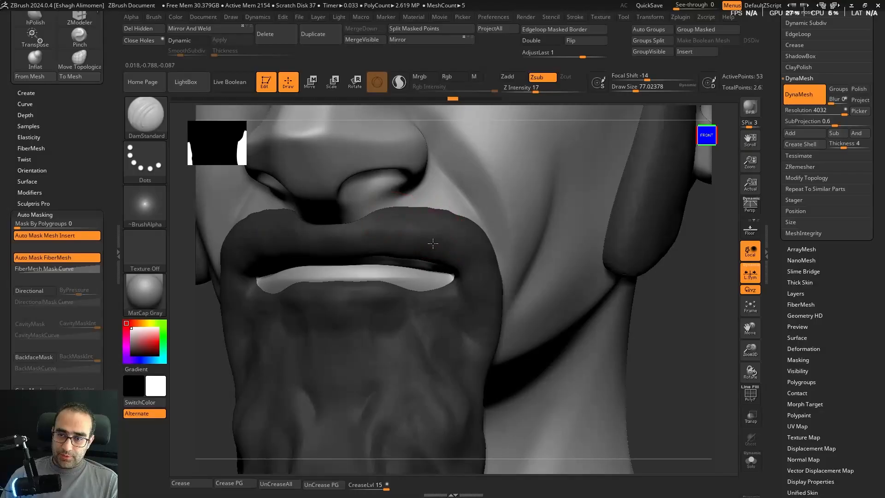
key(ctrl+z)
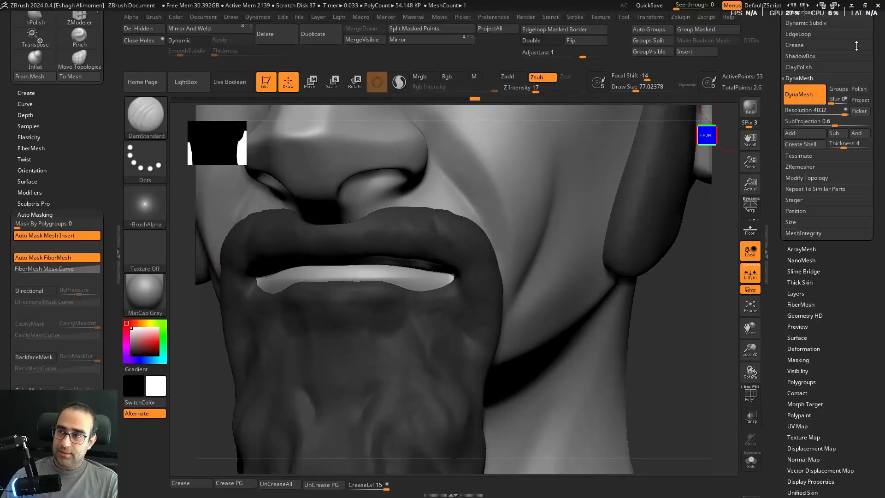
Step: Turn off the polypaint colour display of the PM3D_Sphere3D1 beard subtool
scroll(793, 119, up, 5)
click(801, 201)
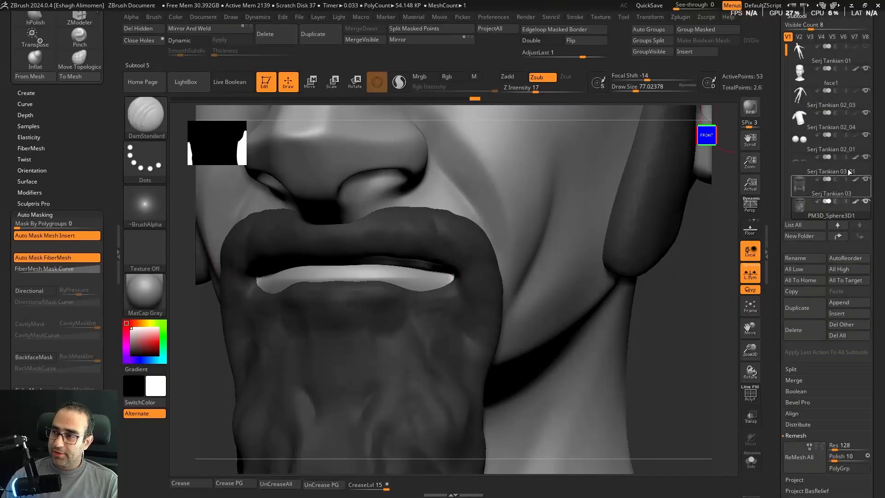
click(855, 202)
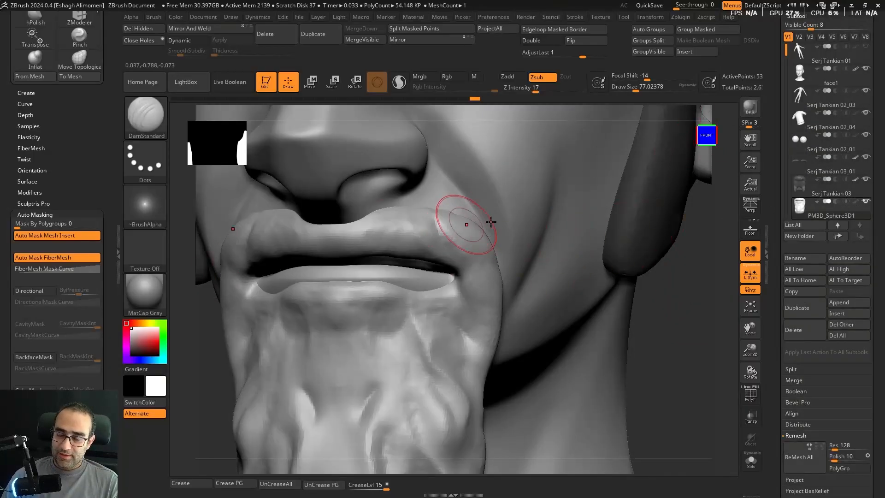
Step: Try remeshing the beard again and carving creases into the moustache's upper corner with the DamStandard brush
drag(694, 299, 551, 271)
ctrl+click(677, 305)
ctrl+click(674, 303)
drag(689, 308, 660, 300)
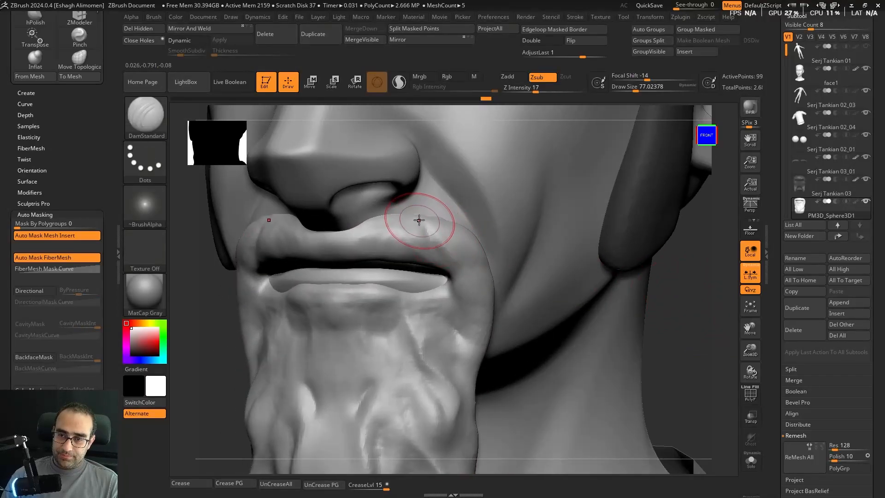
drag(453, 264, 457, 274)
drag(429, 225, 466, 279)
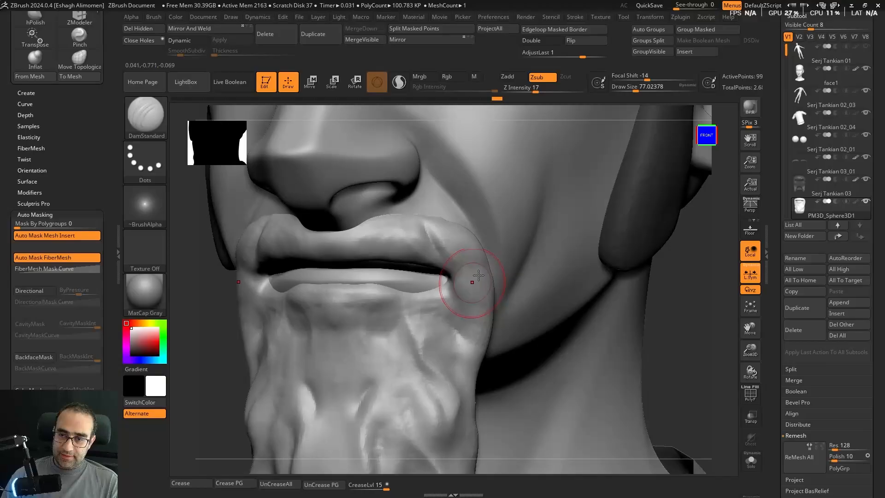
drag(685, 307, 706, 306)
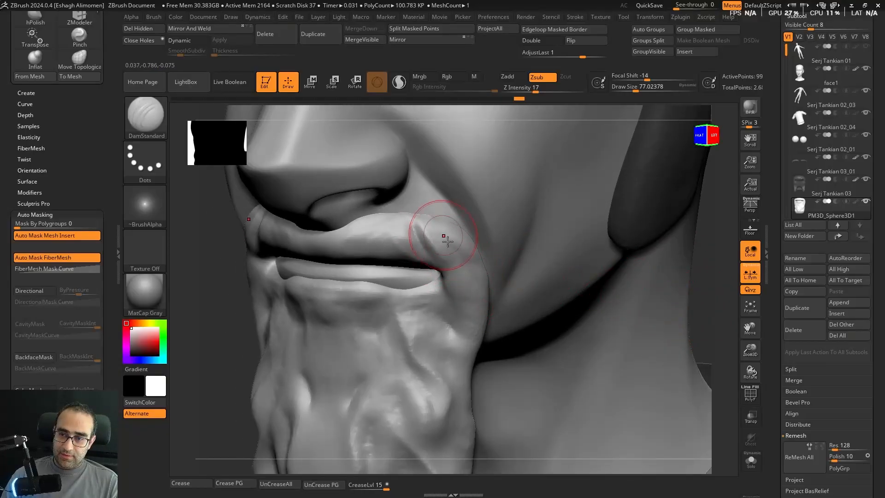
drag(442, 236, 442, 227)
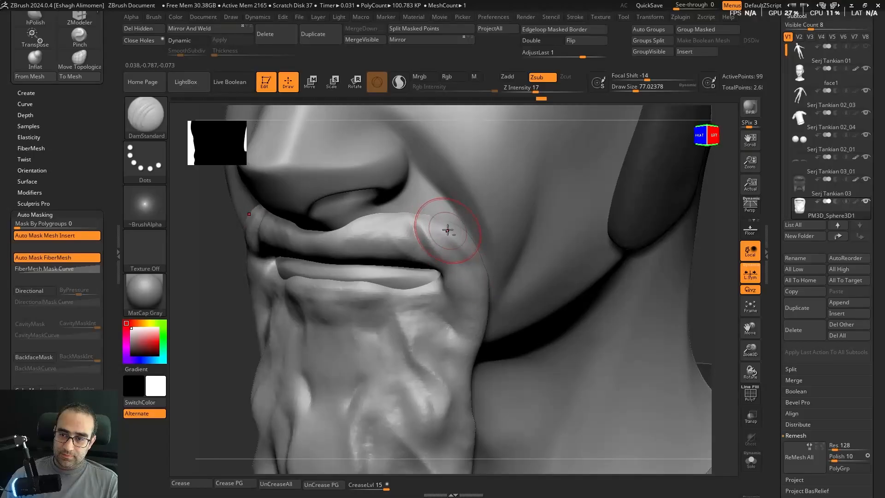
Step: Undo the corner creases and the extra beard remesh
shift+drag(719, 287, 687, 281)
alt+drag(682, 276, 663, 189)
mouse_move(622, 220)
alt+mouse_down()
mouse_move(636, 316)
mouse_move(663, 298)
mouse_move(624, 278)
alt+mouse_up()
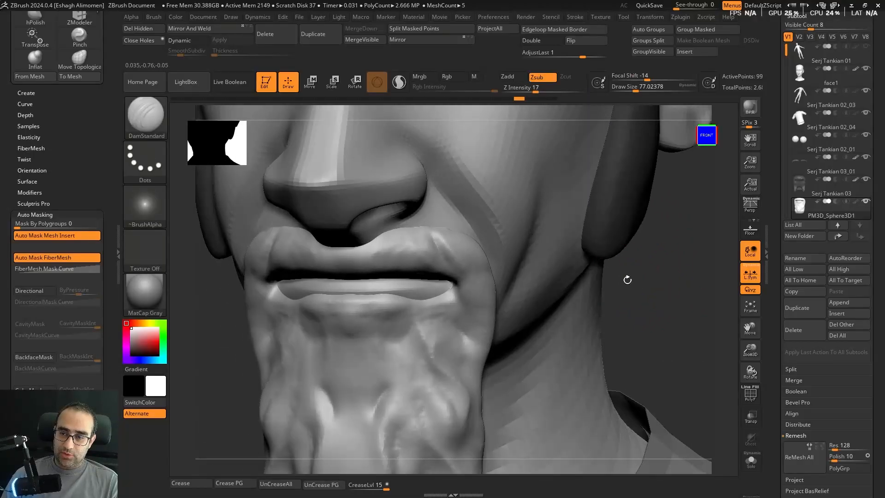
key(ctrl)
key(shift)
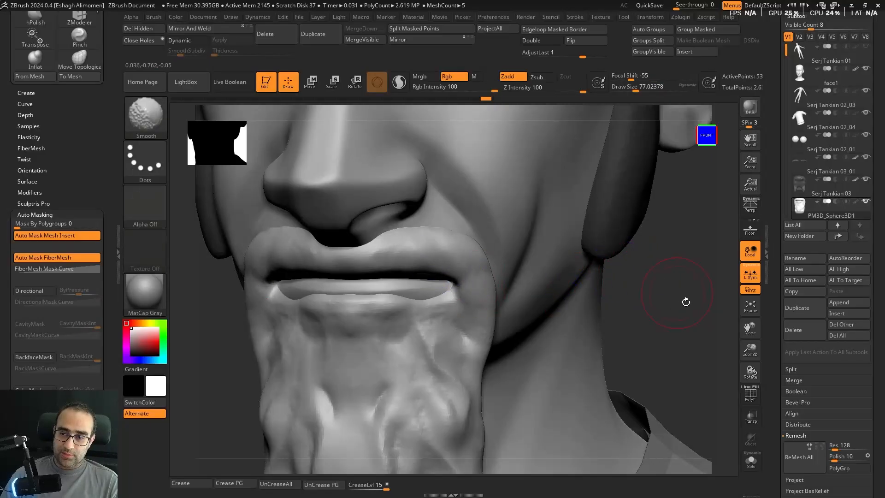
Step: Carve short hair grooves into the moustache's upper outer edges with the DamStandard brush at draw size about 90
mouse_move(686, 302)
shift+mouse_down()
mouse_move(672, 302)
mouse_move(661, 287)
shift+mouse_up()
shift+drag(444, 247, 474, 233)
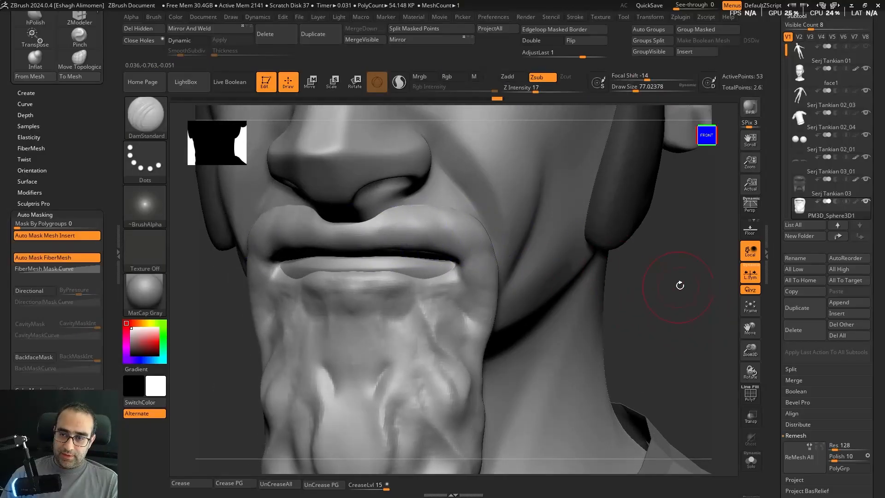
key(s)
drag(411, 235, 496, 249)
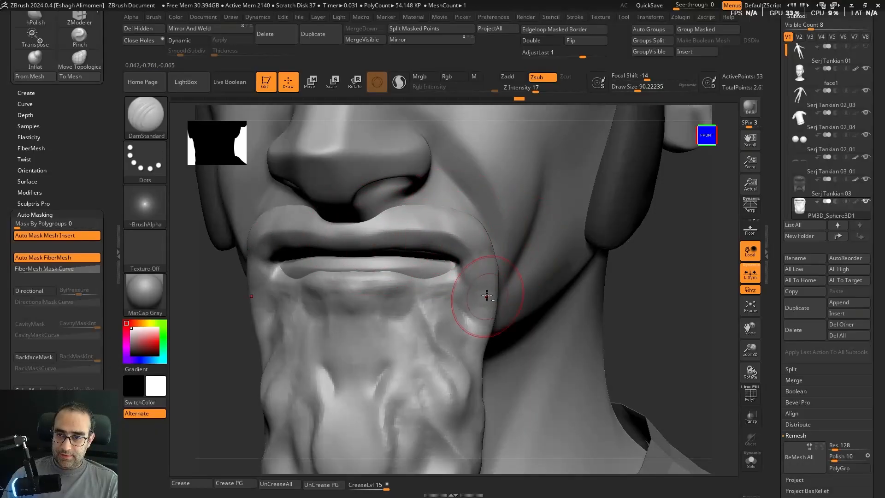
shift+drag(421, 240, 449, 251)
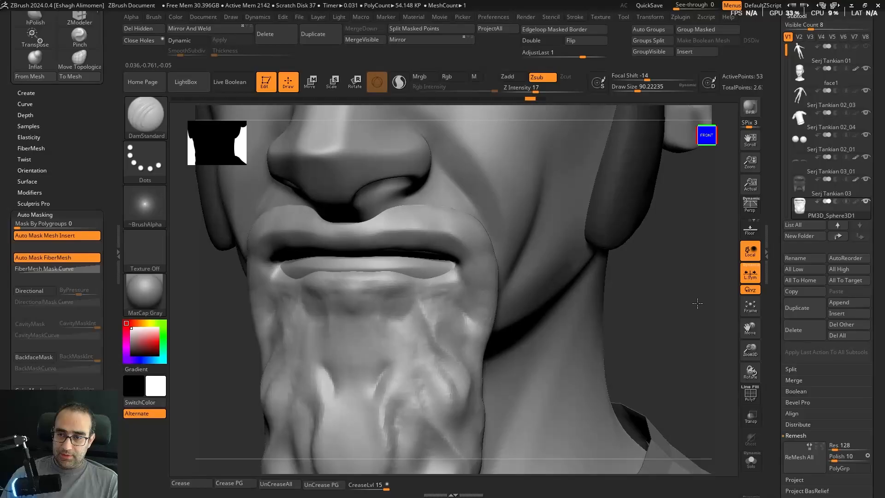
mouse_move(695, 303)
mouse_down()
mouse_move(668, 302)
mouse_move(697, 302)
mouse_up()
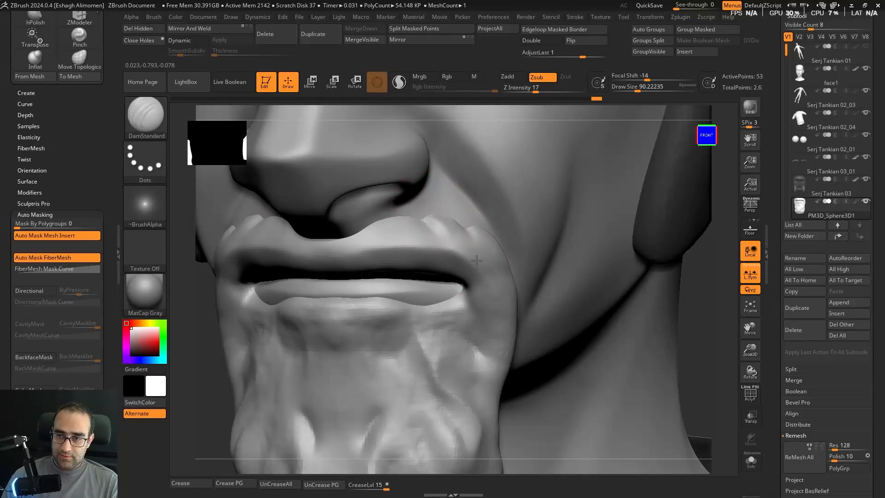
shift+drag(695, 316, 623, 181)
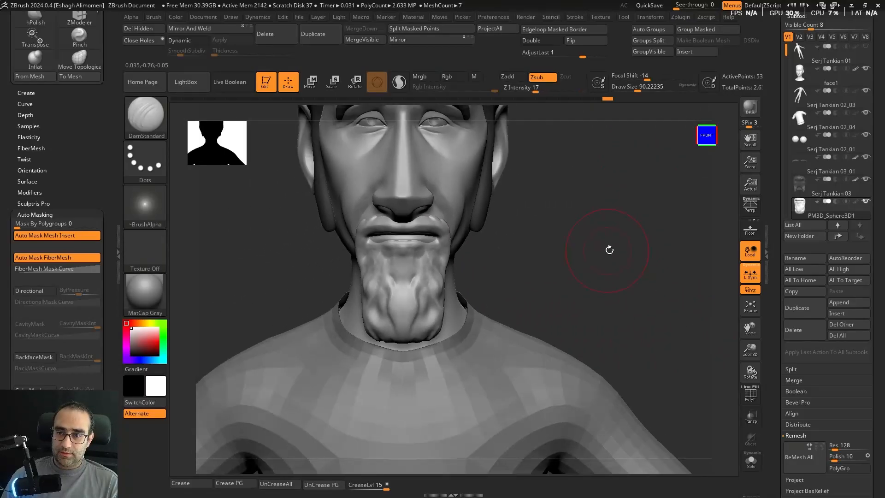
alt+drag(611, 249, 680, 346)
Step: Refine the grooves at the moustache's upper corners with the beard isolated, and show the full head again
key(shift+s)
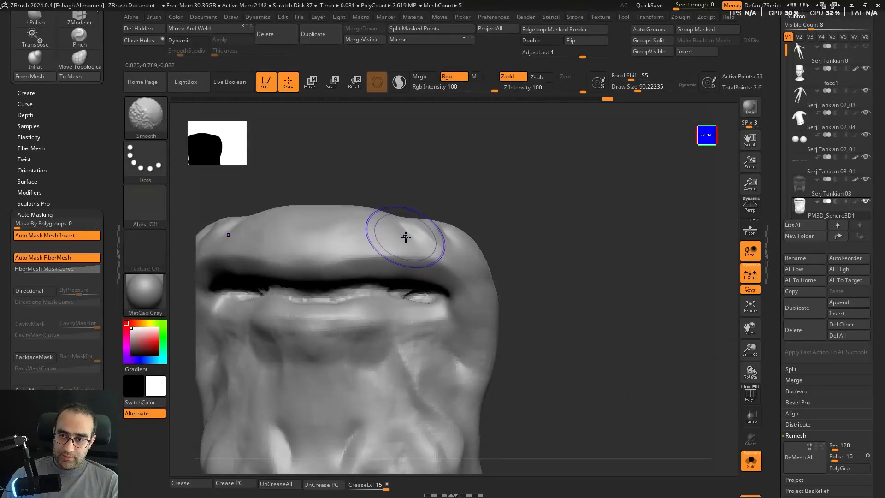
mouse_move(512, 199)
mouse_down()
mouse_move(481, 223)
mouse_move(378, 196)
mouse_move(409, 252)
mouse_up()
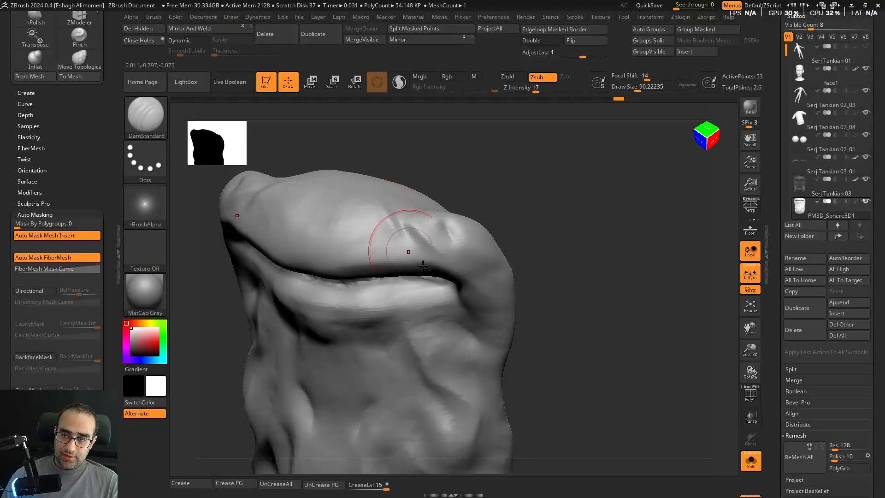
key(shift+s)
mouse_move(717, 283)
shift+mouse_down()
mouse_move(682, 299)
mouse_move(612, 274)
mouse_move(661, 282)
shift+mouse_up()
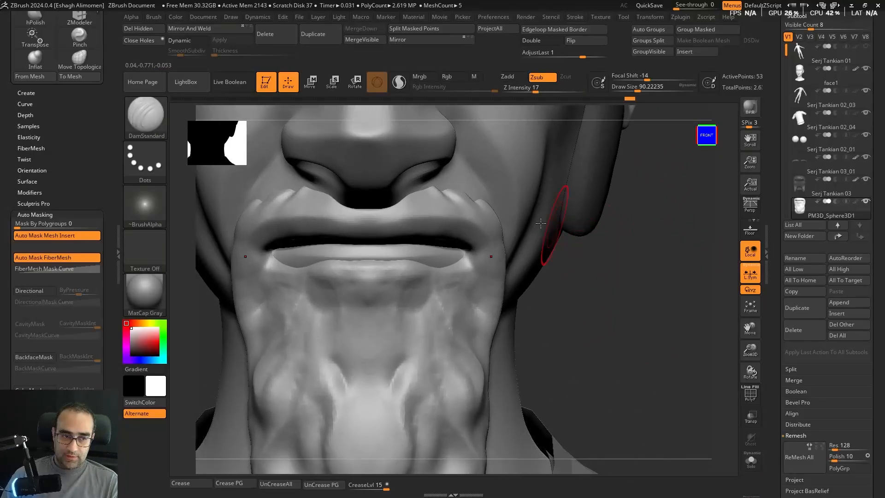
Step: Carve a central parting into the moustache below the nose with the DamStandard brush at draw size about 90
right_drag(373, 223, 373, 212)
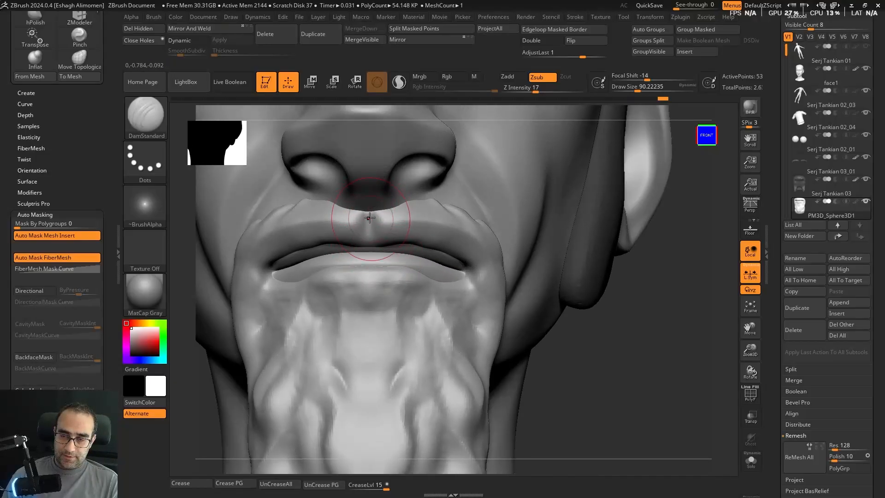
drag(407, 254, 438, 261)
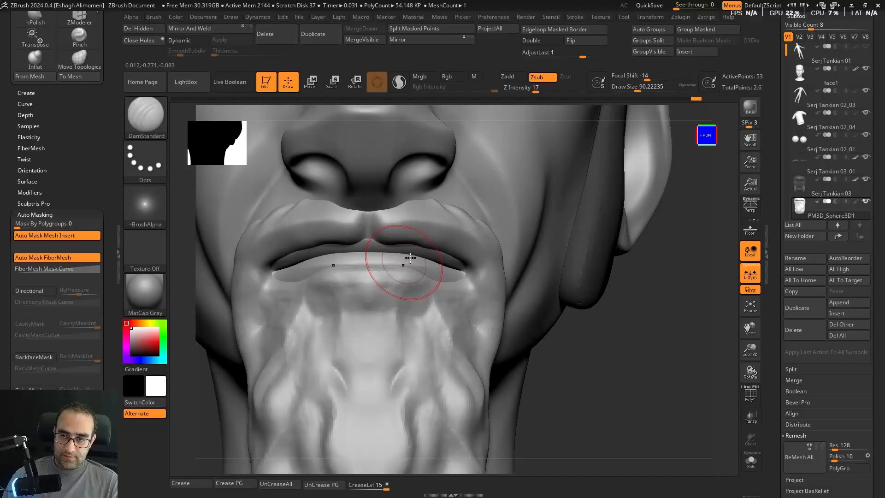
mouse_move(653, 312)
mouse_down()
mouse_move(683, 336)
mouse_move(640, 186)
mouse_up()
mouse_move(549, 240)
mouse_down()
mouse_move(645, 245)
mouse_move(619, 232)
mouse_move(645, 305)
mouse_move(646, 283)
mouse_move(654, 304)
mouse_move(646, 300)
mouse_up()
drag(676, 331, 660, 314)
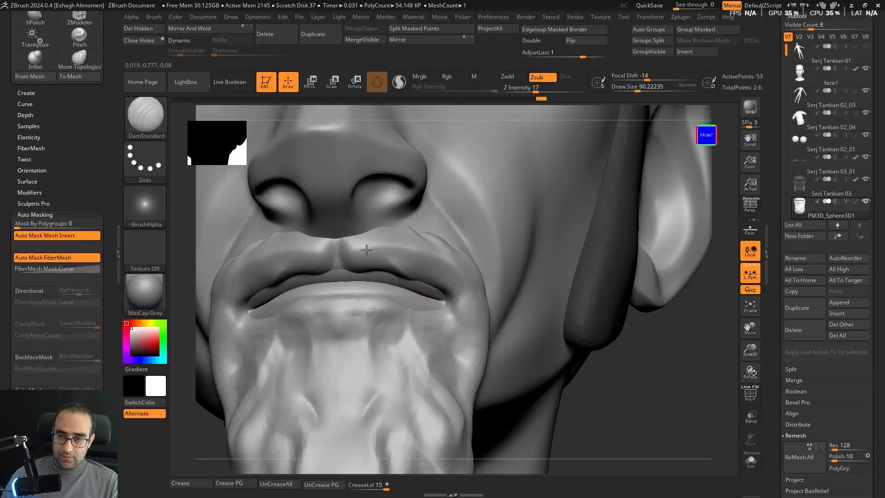
drag(367, 250, 397, 259)
mouse_move(657, 338)
shift+mouse_down()
mouse_move(664, 366)
mouse_move(566, 262)
shift+mouse_up()
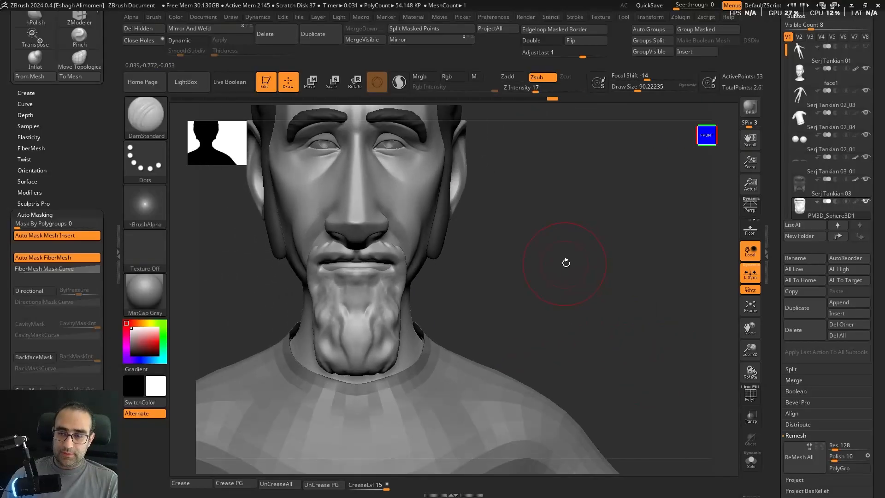
ctrl+right_drag(579, 258, 585, 306)
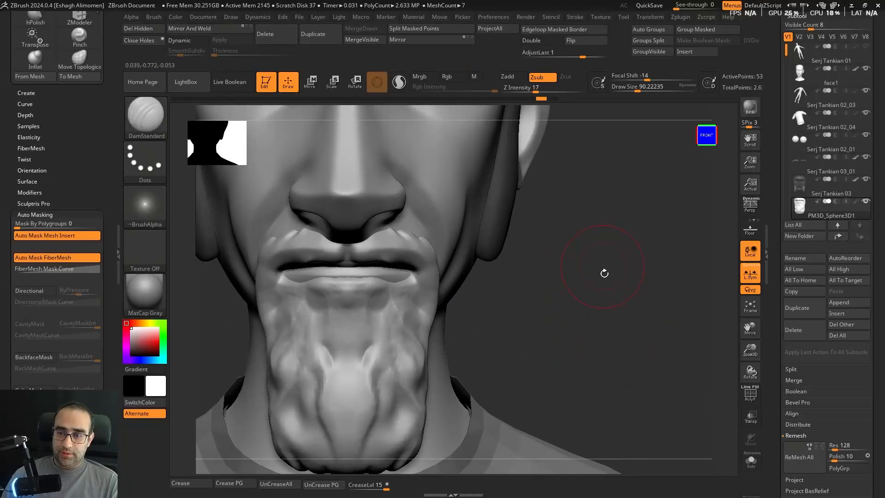
Step: Examine the moustache grooves and central parting from several angles, with the beard isolated and within the full head
mouse_move(604, 273)
ctrl+right_down()
mouse_move(617, 302)
mouse_move(585, 273)
ctrl+right_up()
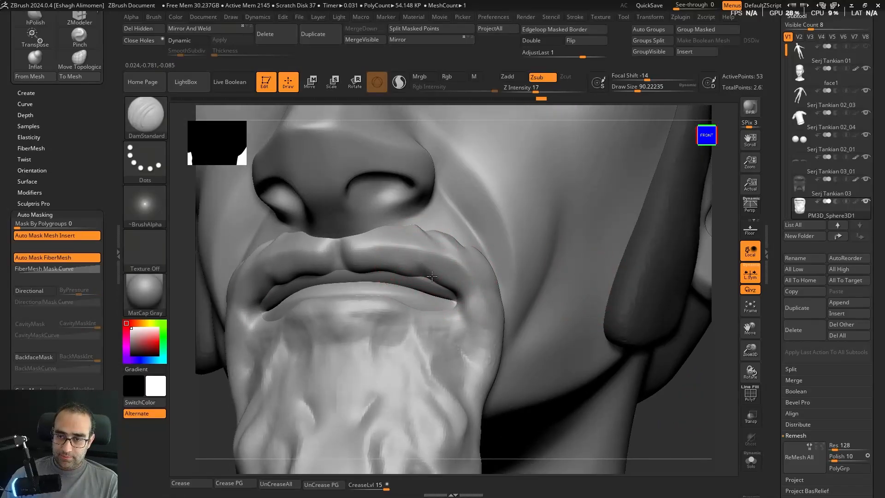
ctrl+right_drag(697, 417, 658, 370)
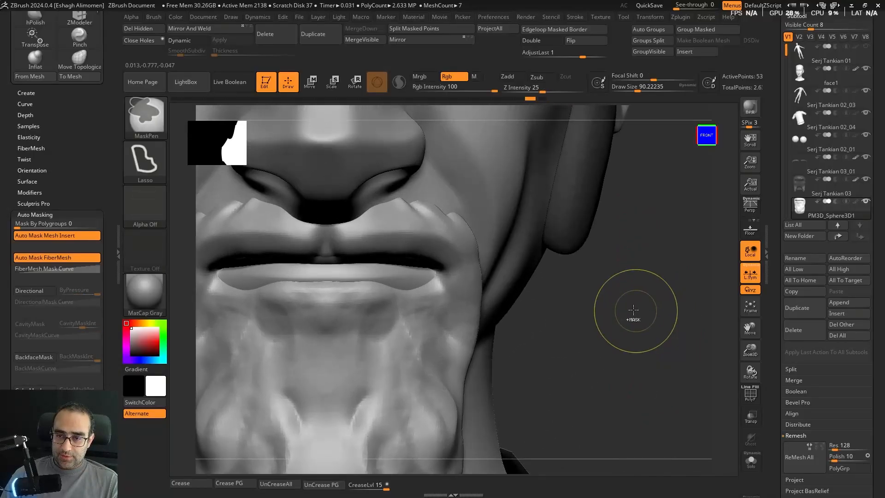
alt+right_drag(595, 339, 549, 385)
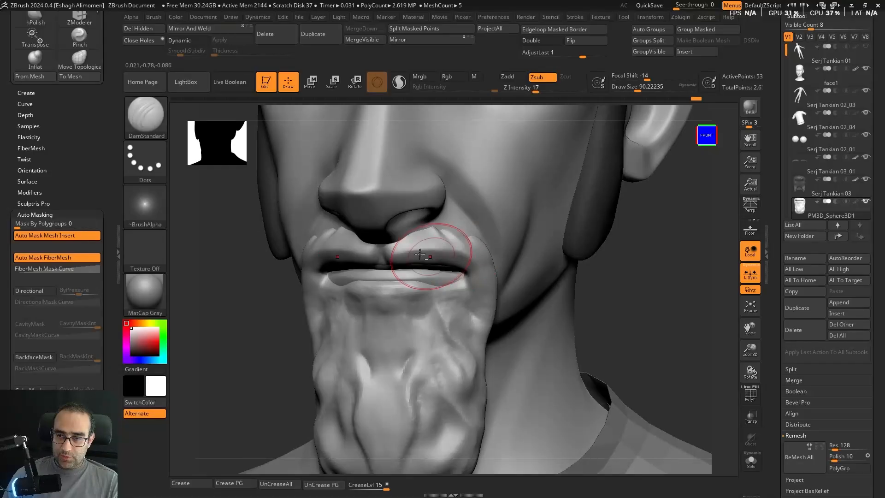
mouse_move(674, 286)
right_down()
mouse_move(646, 275)
mouse_move(645, 291)
mouse_move(679, 281)
mouse_move(662, 280)
right_up()
key(alt+s)
right_drag(557, 235, 535, 242)
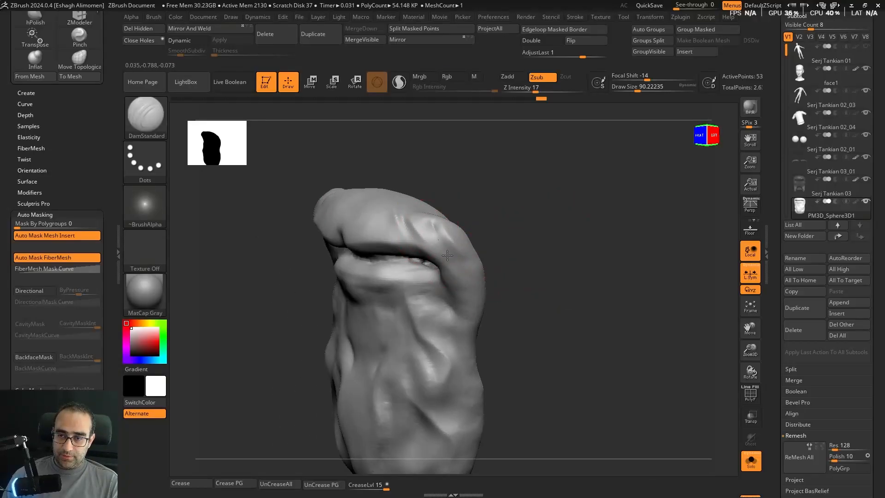
shift+right_drag(557, 272, 573, 261)
key(alt+s)
mouse_move(625, 277)
ctrl+right_down()
mouse_move(628, 285)
mouse_move(612, 261)
mouse_move(598, 259)
mouse_move(561, 166)
mouse_move(624, 289)
mouse_move(510, 262)
ctrl+right_up()
Step: Build up the beard below the lower lip and down its front and sides with the ClayBuildup brush at draw size 112
key(bracketleft)
key(b)
key(c)
key(b)
key(s)
drag(546, 262, 539, 262)
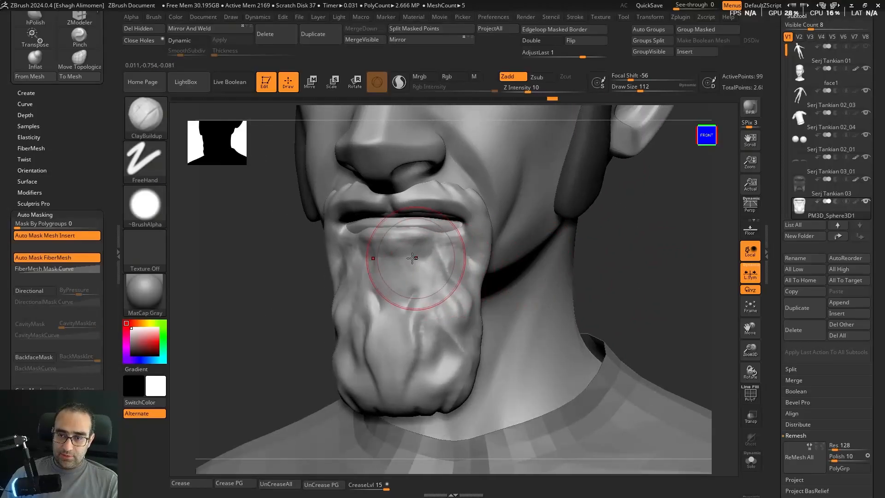
mouse_move(420, 266)
mouse_down()
mouse_move(429, 244)
mouse_move(405, 269)
mouse_move(413, 318)
mouse_move(445, 384)
mouse_move(401, 293)
mouse_move(407, 317)
mouse_up()
drag(449, 272, 445, 258)
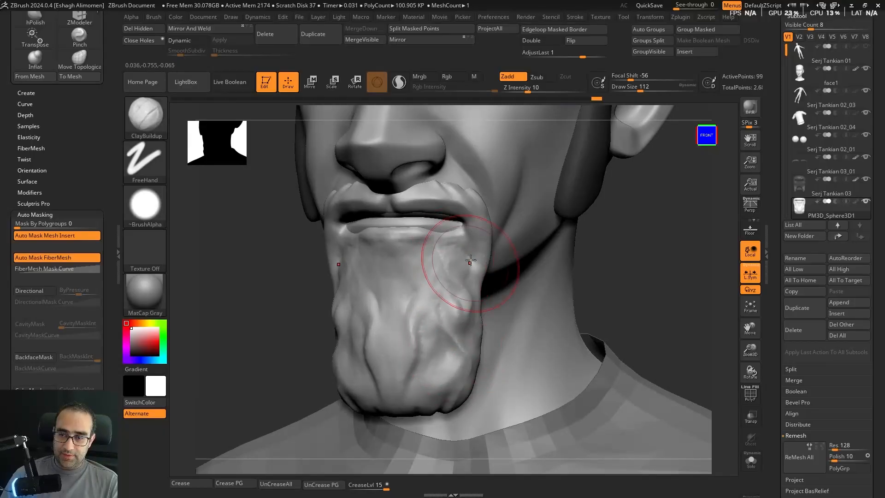
drag(446, 348, 451, 362)
mouse_move(657, 290)
mouse_down()
mouse_move(603, 292)
mouse_move(651, 290)
mouse_move(644, 287)
mouse_up()
mouse_move(438, 317)
mouse_down()
mouse_move(454, 282)
mouse_move(412, 322)
mouse_up()
mouse_move(397, 262)
mouse_down()
mouse_move(421, 258)
mouse_move(421, 241)
mouse_move(455, 309)
mouse_move(470, 280)
mouse_up()
Step: Add smaller clumps to the beard's front and sides with ClayBuildup at draw size about 74, and smooth the area below the mouth corners
key(bracketleft)
key(bracketleft)
key(bracketleft)
key(bracketleft)
key(bracketleft)
mouse_move(693, 271)
mouse_down()
mouse_move(690, 257)
mouse_move(678, 282)
mouse_move(632, 304)
mouse_move(653, 271)
mouse_move(624, 265)
mouse_up()
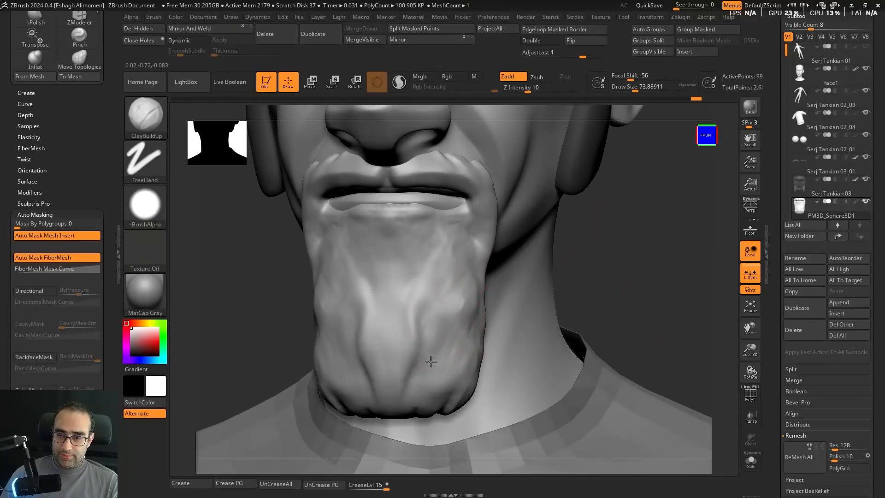
mouse_move(643, 274)
mouse_down()
mouse_move(662, 270)
mouse_move(617, 286)
mouse_move(627, 272)
mouse_move(620, 269)
mouse_up()
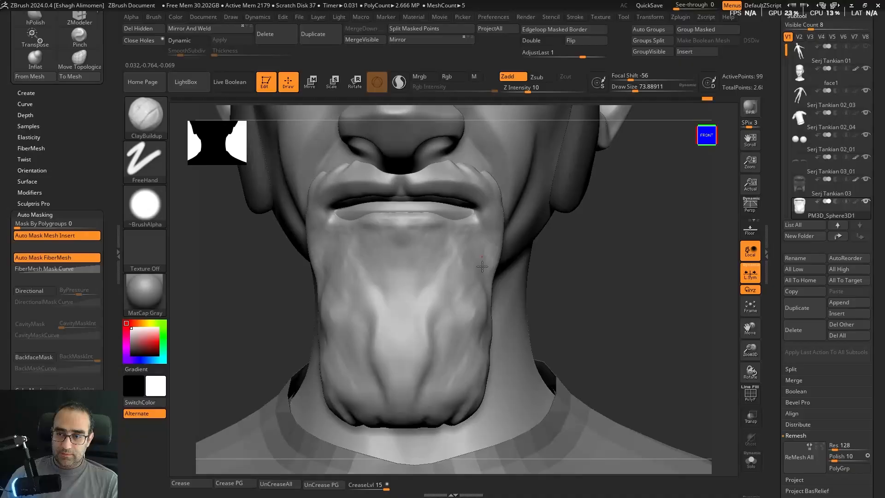
right_drag(482, 266, 458, 258)
right_drag(531, 327, 676, 302)
key(shift)
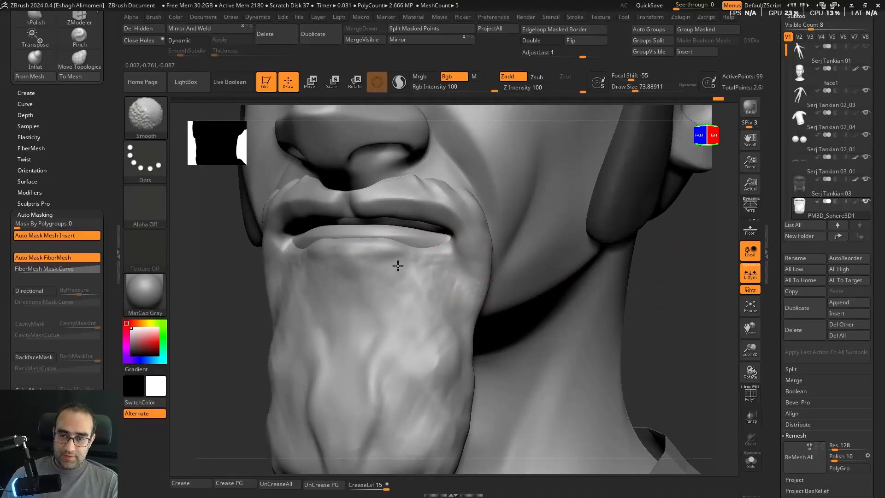
shift+drag(447, 299, 459, 290)
Step: Carve short hair grooves into the beard just below the mouth corners with the DamStandard brush at draw size about 71
key(b)
key(d)
key(s)
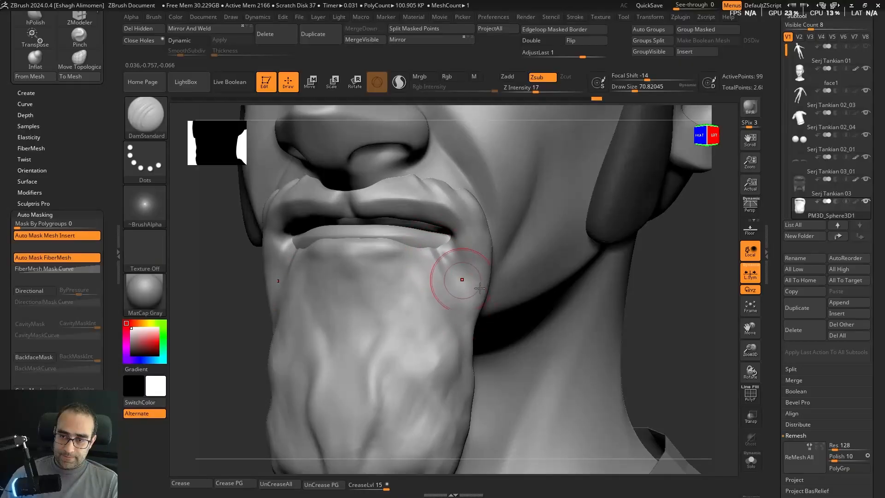
ctrl+right_drag(480, 288, 657, 337)
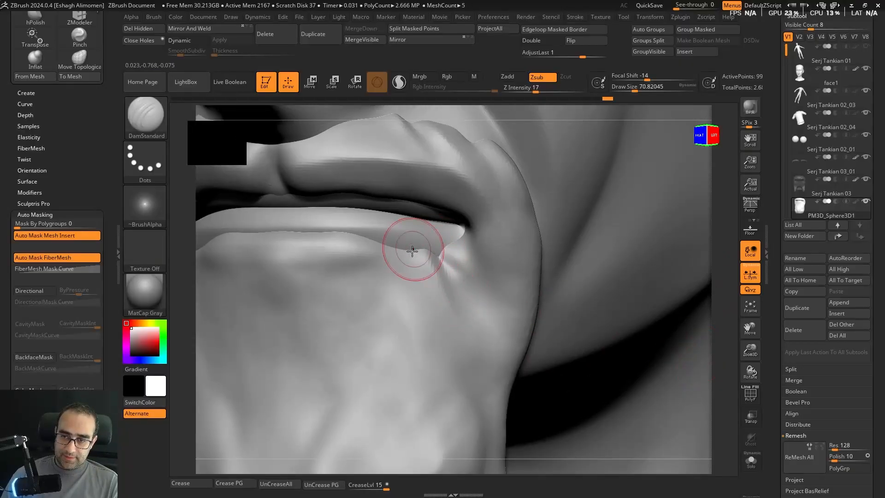
drag(413, 249, 421, 290)
ctrl+right_drag(549, 313, 530, 249)
mouse_move(576, 276)
shift+right_down()
mouse_move(701, 284)
mouse_move(663, 315)
mouse_move(575, 284)
mouse_move(627, 265)
mouse_move(615, 269)
shift+right_up()
alt+right_drag(615, 269, 668, 291)
right_drag(668, 291, 452, 240)
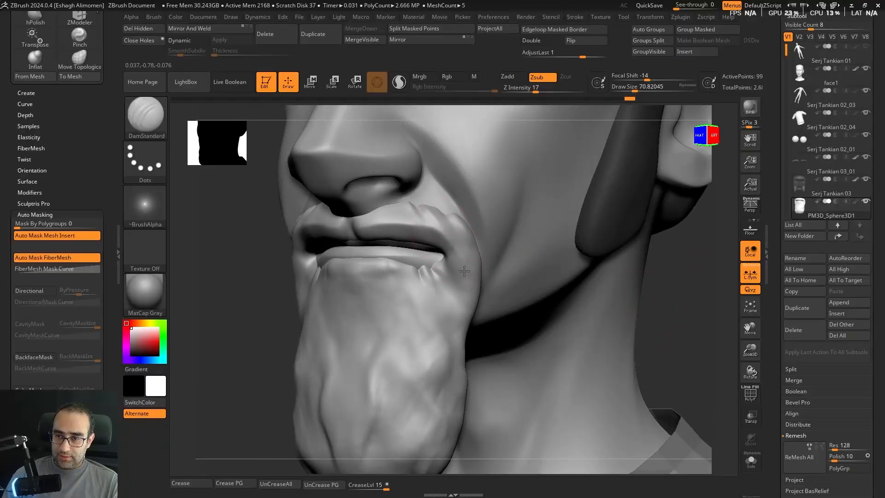
Step: Refine the grooves beside the mouth corners where the moustache meets the beard, using DamStandard at draw sizes about 101 and 68
key(s)
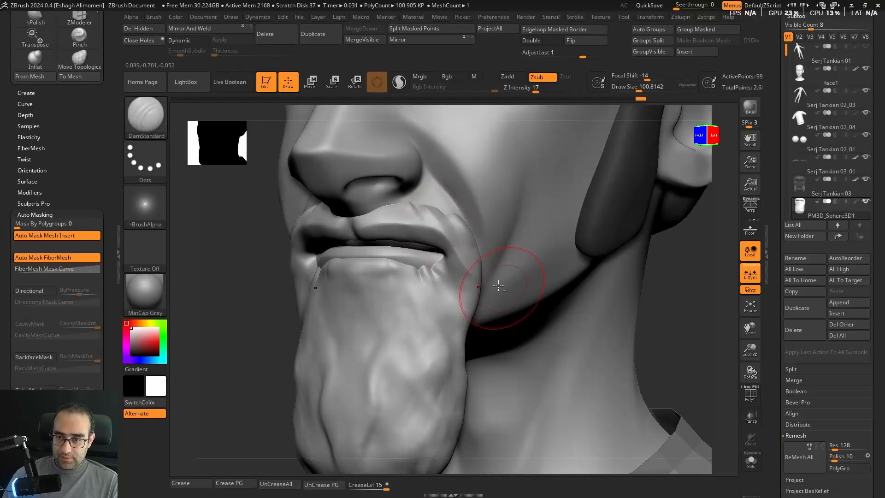
shift+right_drag(488, 294, 457, 269)
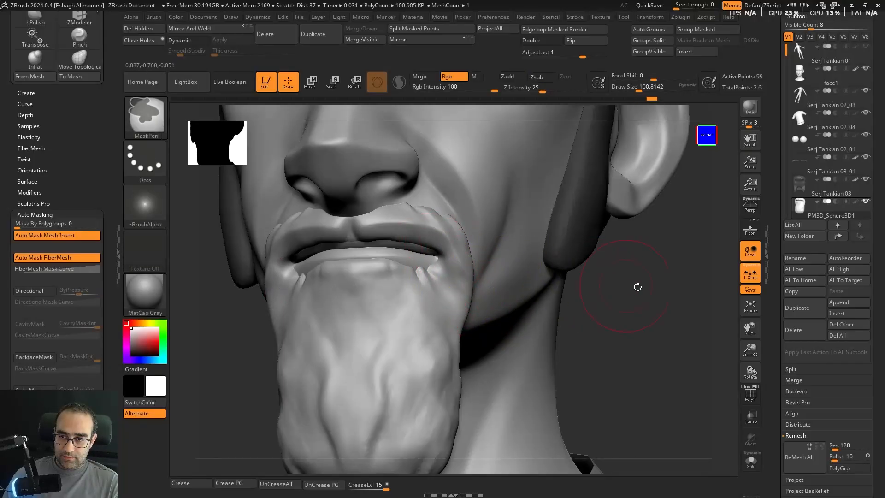
right_drag(636, 287, 506, 272)
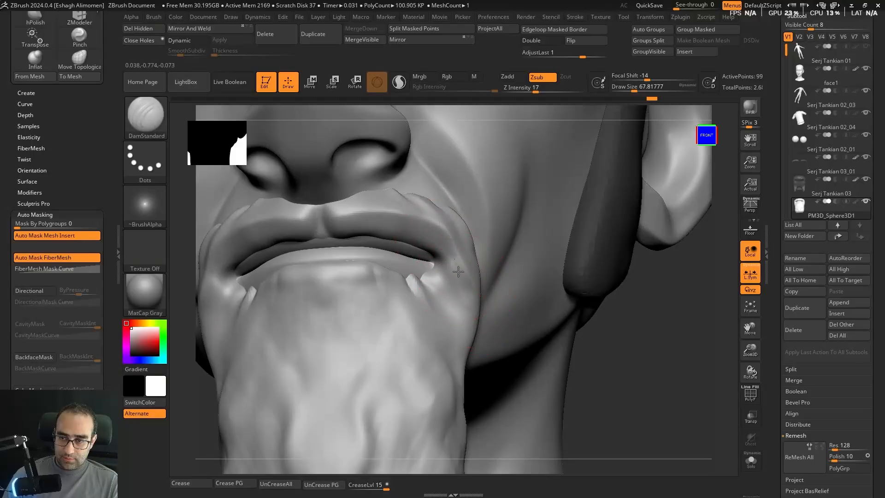
mouse_move(674, 330)
alt+mouse_down()
mouse_move(682, 320)
mouse_move(603, 253)
mouse_move(644, 273)
mouse_move(676, 261)
mouse_move(635, 242)
mouse_move(588, 250)
mouse_move(668, 263)
mouse_move(513, 278)
mouse_move(473, 261)
alt+mouse_up()
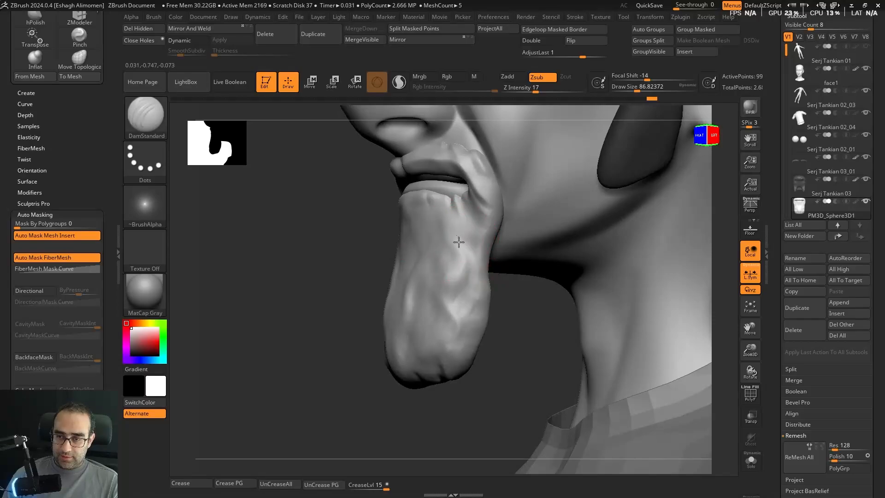
Step: Carve wavy vertical grooves down the beard's side to its lower end with the DamStandard brush at draw size about 124
key(ctrl)
key(ctrl)
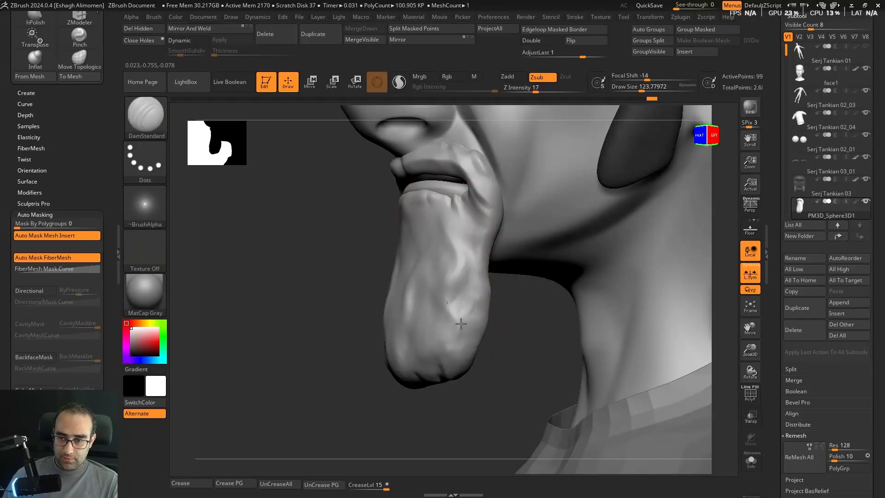
drag(509, 322, 486, 292)
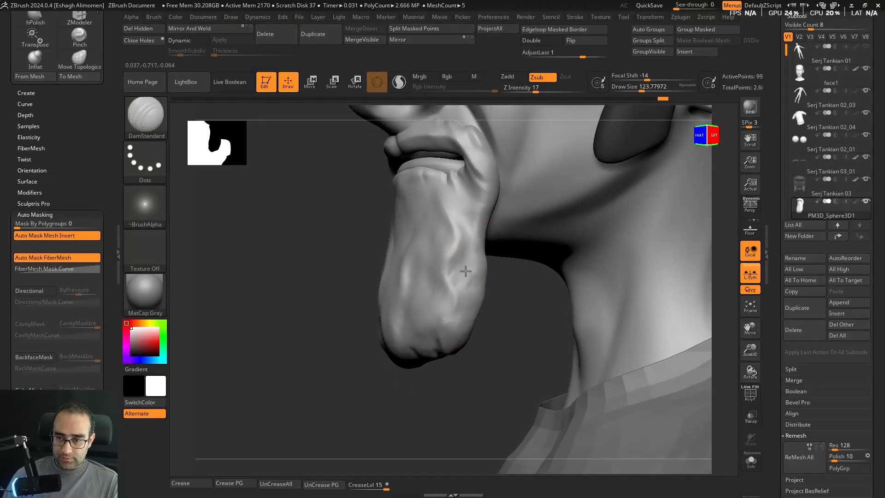
alt+right_drag(463, 302, 458, 256)
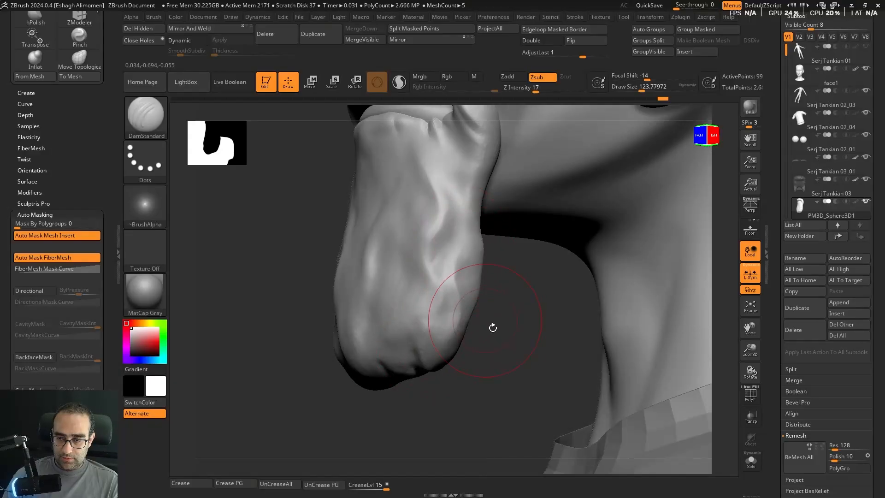
right_drag(493, 328, 461, 277)
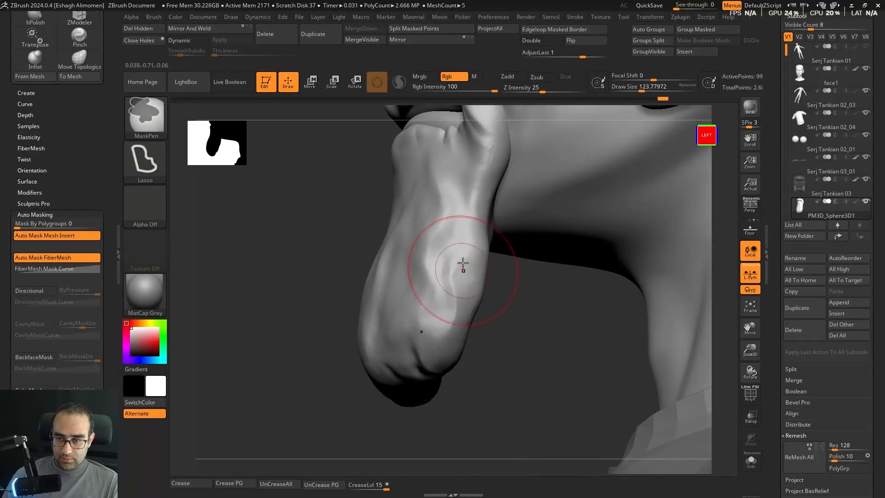
right_drag(441, 366, 459, 332)
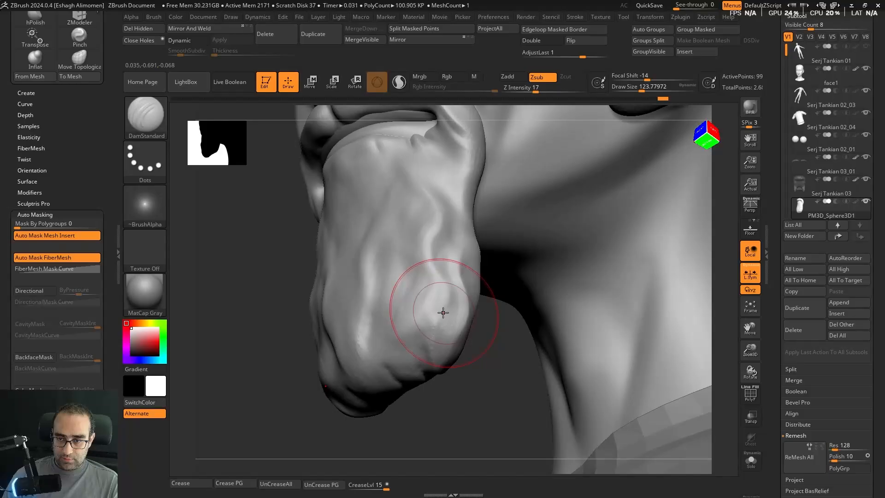
drag(454, 352, 460, 355)
mouse_move(460, 355)
right_down()
mouse_move(484, 364)
mouse_move(492, 340)
mouse_move(480, 302)
right_up()
Step: Flatten the clumps on the beard's side with the hPolish brush at draw size about 62
key(s)
key(b)
key(h)
key(p)
right_drag(563, 323, 463, 301)
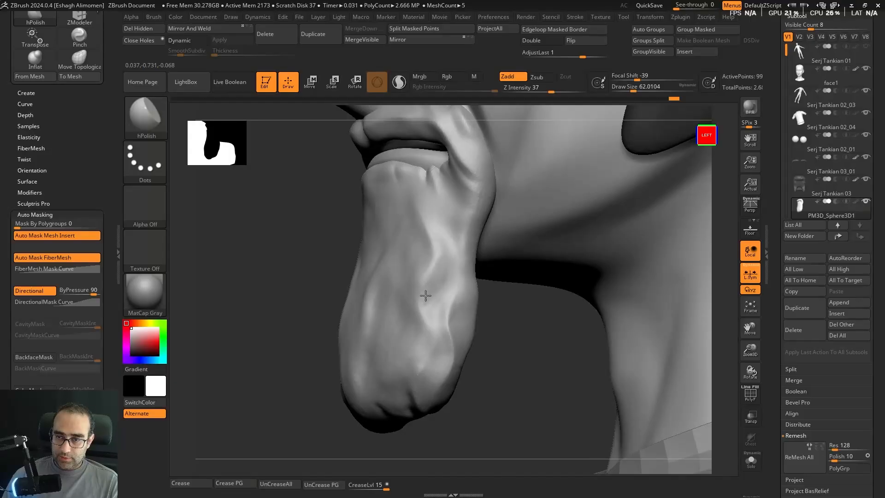
drag(414, 282, 446, 322)
Step: Isolate the beard and smooth its rear side, with the DamStandard brush active at draw size about 145
mouse_move(488, 313)
right_down()
mouse_move(645, 284)
mouse_move(579, 256)
mouse_move(621, 252)
mouse_move(628, 346)
mouse_move(609, 308)
mouse_move(547, 275)
right_up()
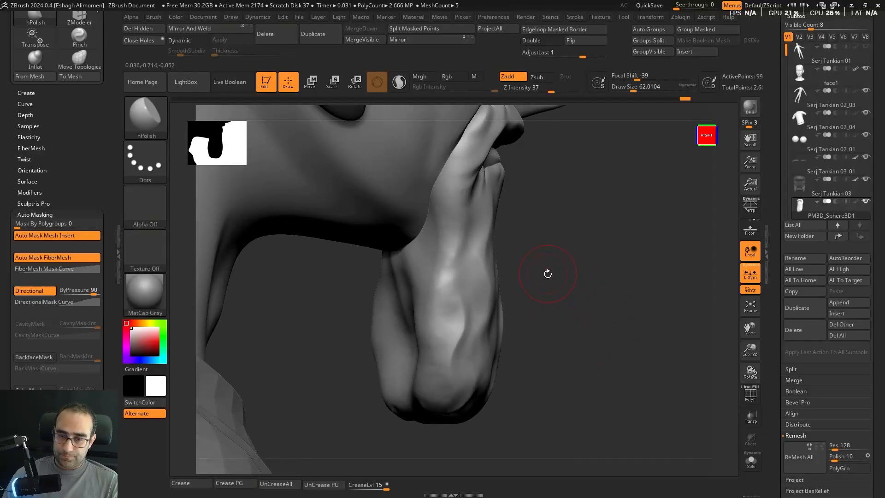
key(b)
key(d)
key(s)
key(s)
drag(550, 276, 560, 276)
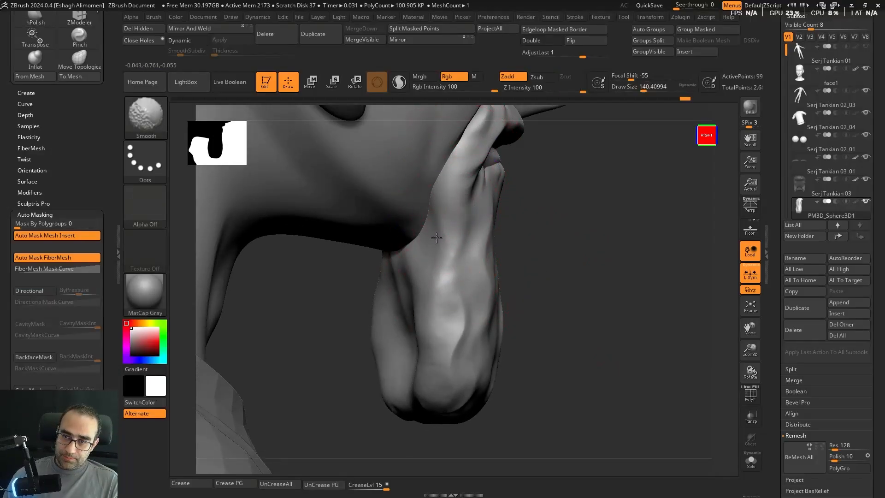
mouse_move(549, 269)
mouse_down()
mouse_move(578, 263)
mouse_move(563, 271)
mouse_up()
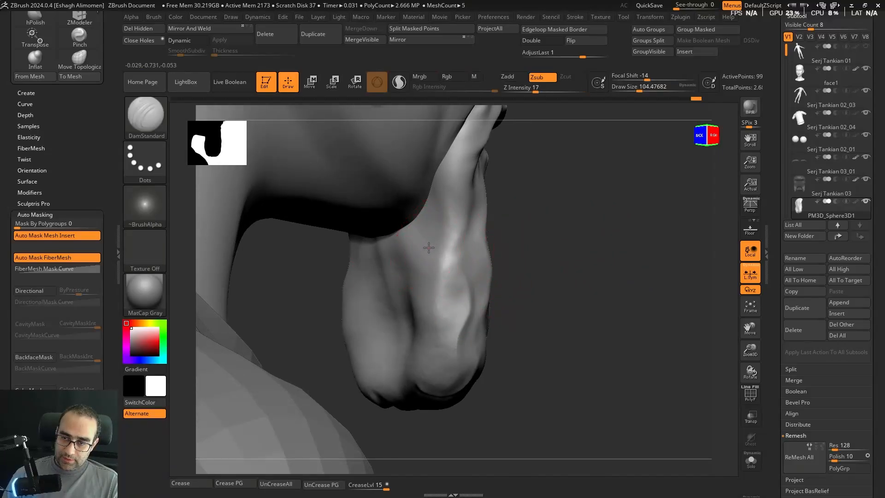
key(s)
drag(522, 278, 528, 278)
key(shift+s)
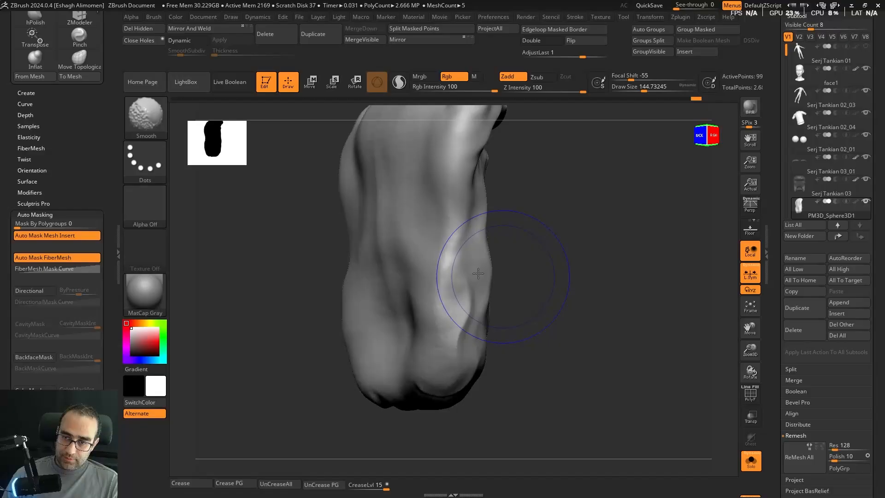
drag(423, 235, 448, 342)
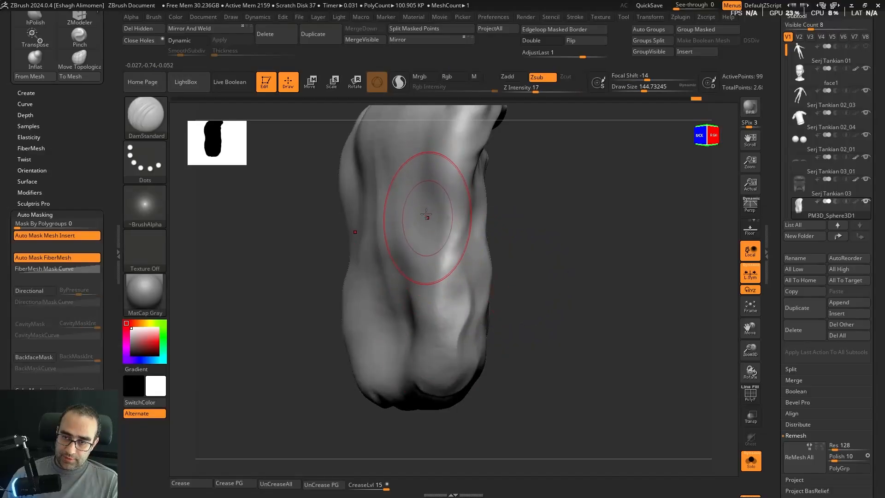
Step: Carve long curved grooves down the back of the beard with DamStandard at draw sizes about 145 and 97, and show the full head again
mouse_move(427, 201)
mouse_down()
mouse_move(413, 257)
mouse_move(415, 319)
mouse_up()
key(ctrl+z)
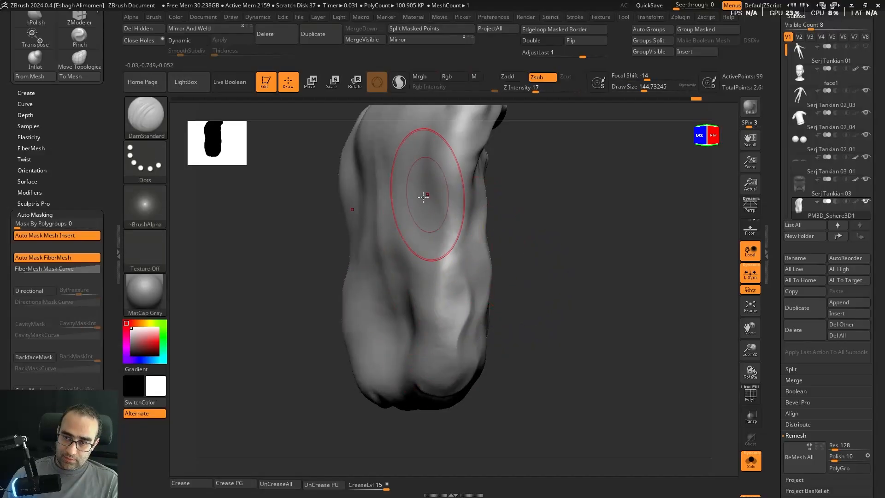
mouse_move(428, 198)
mouse_down()
mouse_move(408, 292)
mouse_move(414, 339)
mouse_up()
mouse_move(512, 277)
alt+mouse_down()
mouse_move(511, 258)
mouse_move(489, 251)
mouse_move(530, 278)
mouse_move(549, 279)
alt+mouse_up()
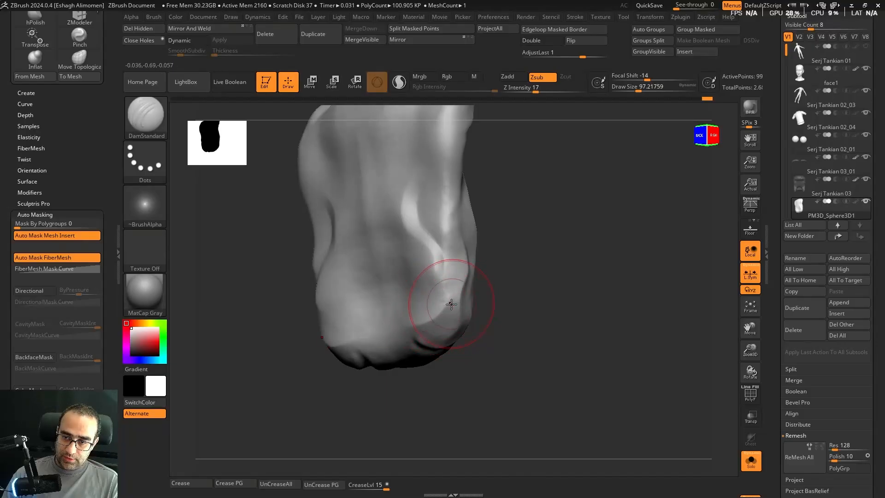
mouse_move(442, 319)
right_down()
mouse_move(605, 277)
mouse_move(471, 275)
right_up()
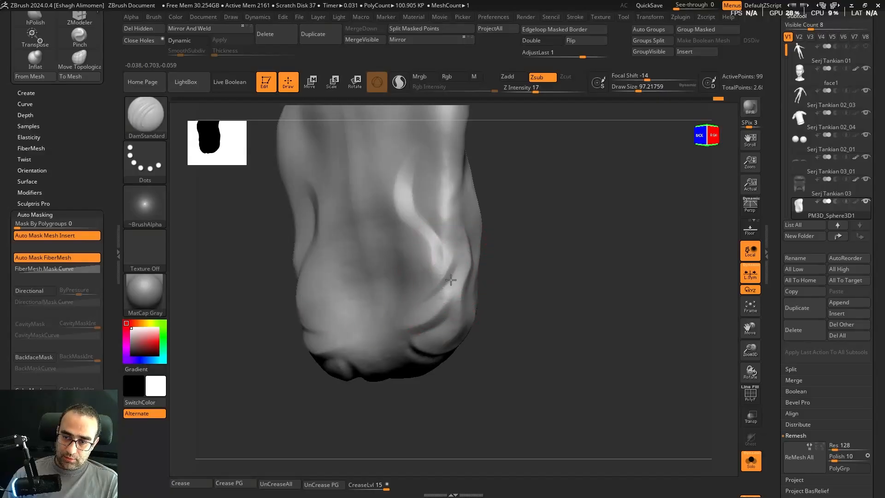
key(alt+s)
Step: Carve a wavy groove from below the mouth corner down the beard's rear side edge with DamStandard at draw size about 97
mouse_move(605, 294)
shift+right_down()
mouse_move(638, 289)
mouse_move(642, 231)
mouse_move(646, 258)
mouse_move(604, 257)
mouse_move(646, 237)
mouse_move(520, 296)
mouse_move(474, 300)
shift+right_up()
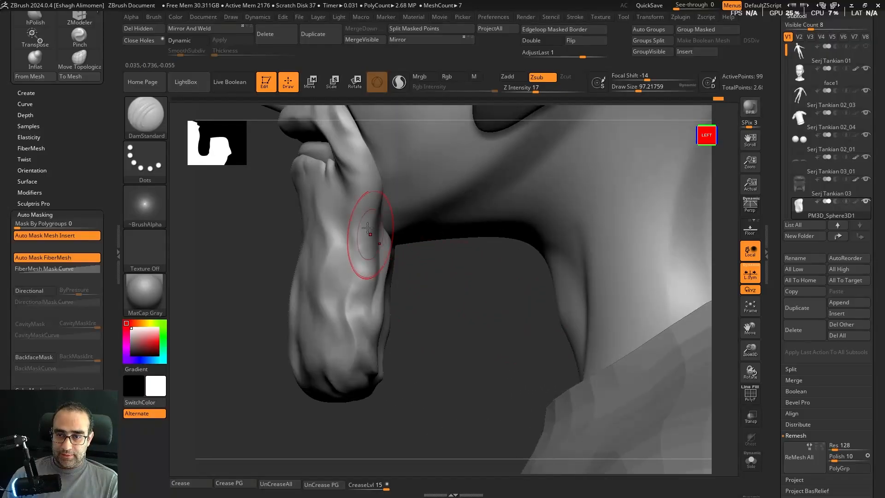
mouse_move(355, 217)
mouse_down()
mouse_move(375, 261)
mouse_move(368, 274)
mouse_up()
right_drag(443, 300, 429, 265)
drag(354, 229, 354, 250)
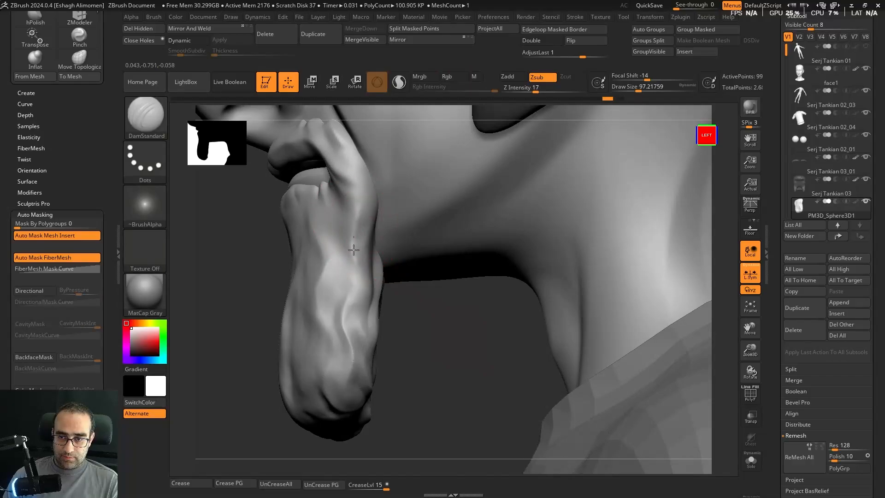
right_drag(430, 294, 354, 240)
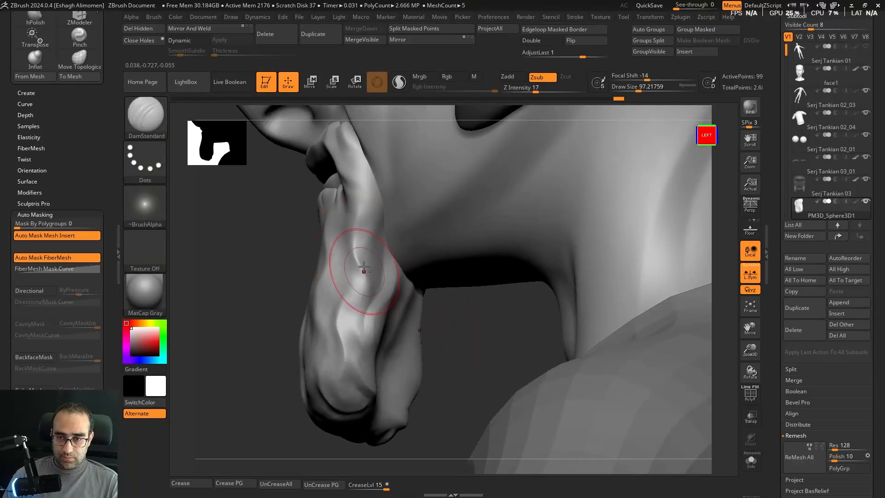
mouse_move(446, 325)
right_down()
mouse_move(478, 336)
mouse_move(521, 322)
right_up()
right_drag(454, 300, 406, 295)
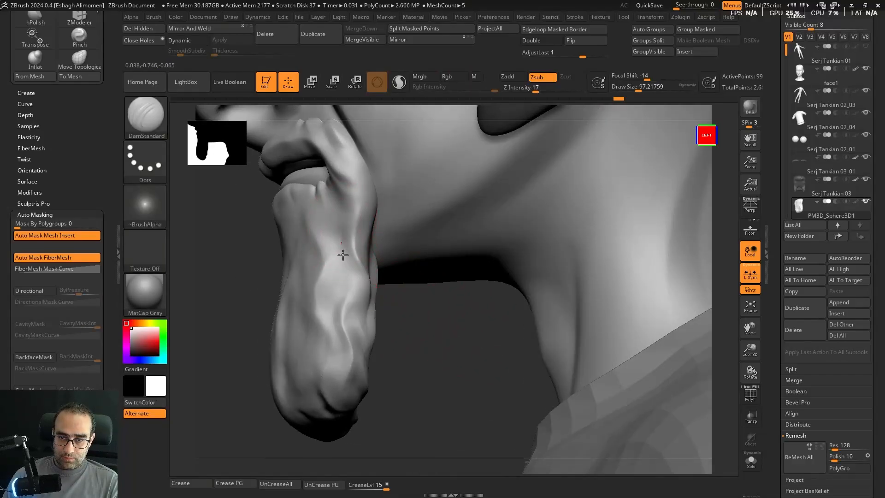
drag(359, 281, 360, 292)
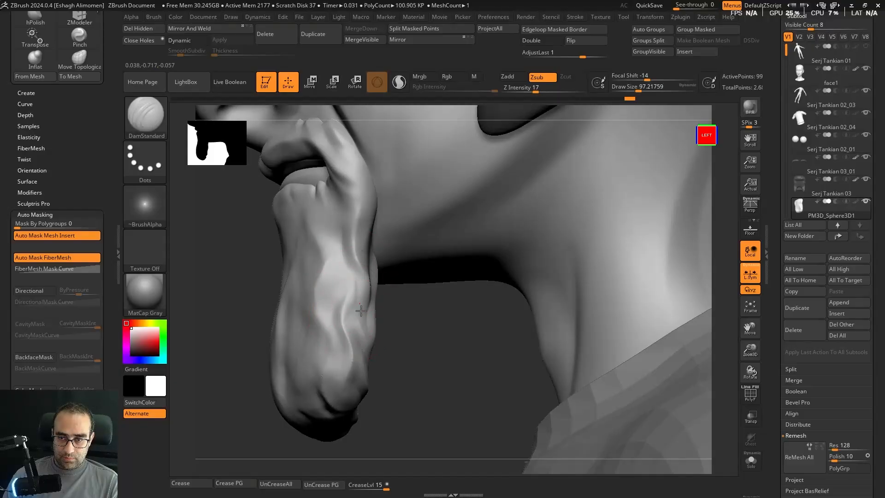
Step: Isolate the beard and smooth the grooves across its back at draw size about 167
shift+right_drag(361, 310, 565, 172)
mouse_move(565, 207)
shift+right_down()
mouse_move(612, 253)
mouse_move(583, 259)
mouse_move(613, 241)
mouse_move(571, 277)
mouse_move(576, 261)
mouse_move(585, 279)
shift+right_up()
key(shift+s)
alt+right_drag(585, 279, 566, 263)
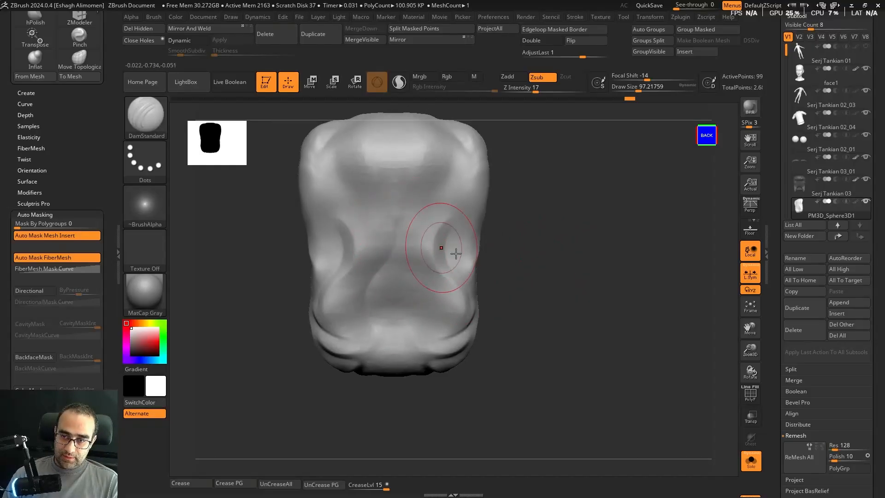
key(bracketright)
key(bracketright)
key(bracketright)
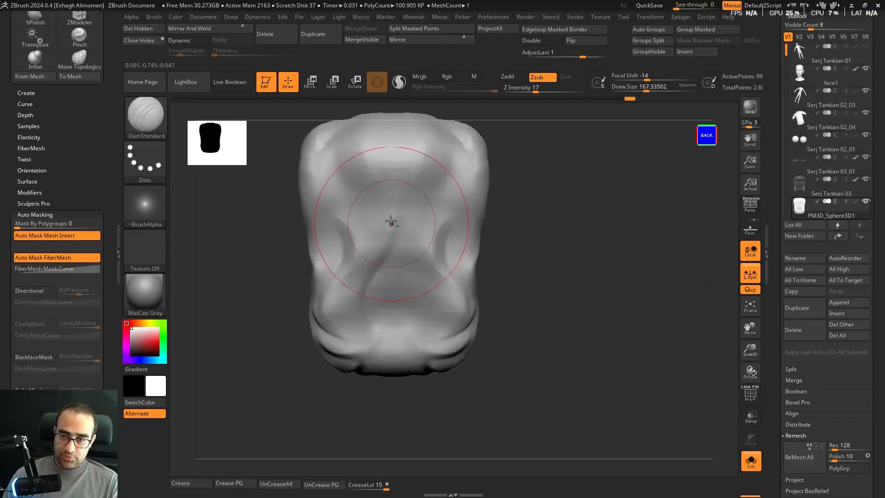
mouse_move(336, 259)
shift+mouse_down()
mouse_move(535, 266)
mouse_move(539, 257)
shift+mouse_up()
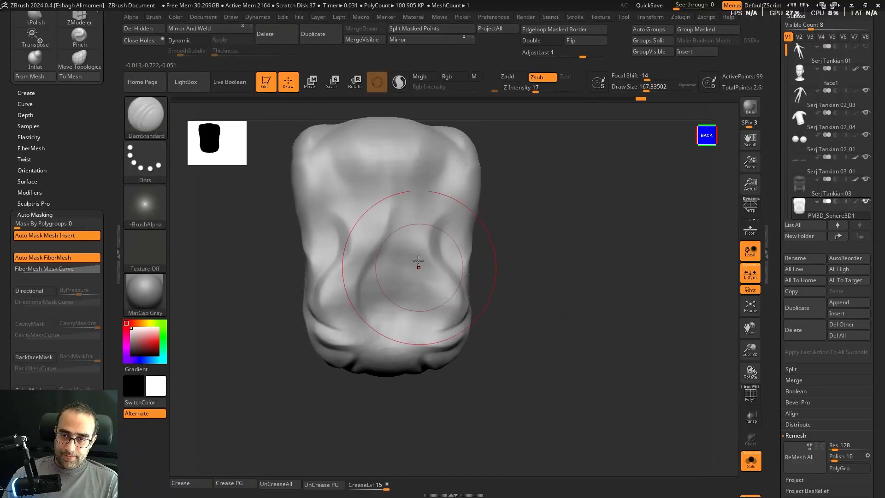
Step: Carve short grooves down the middle of the beard's lower back toward its underside with DamStandard at draw size 112
mouse_move(409, 243)
mouse_down()
mouse_move(405, 312)
mouse_move(409, 282)
mouse_up()
key(s)
drag(401, 259, 403, 270)
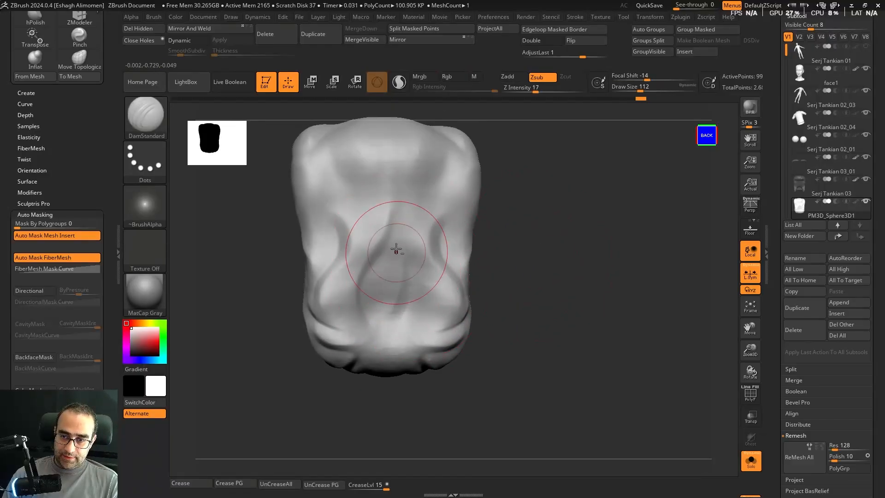
drag(531, 257, 551, 259)
drag(500, 314, 518, 267)
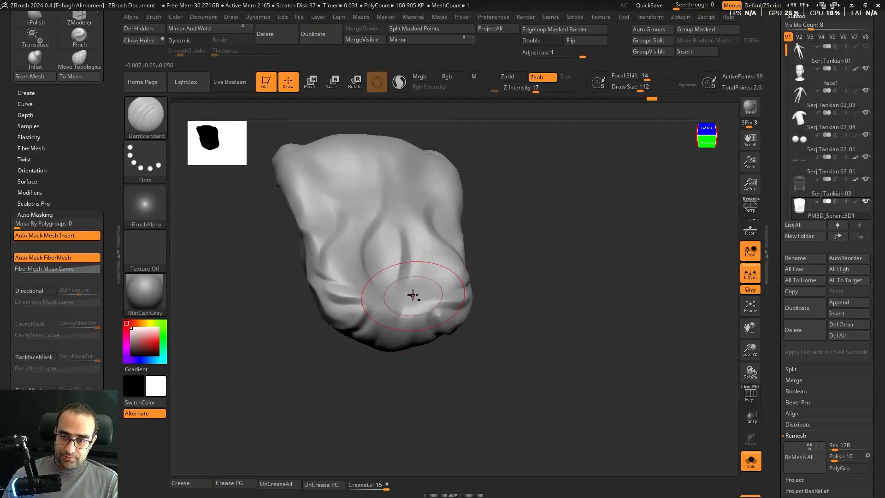
drag(433, 370, 413, 291)
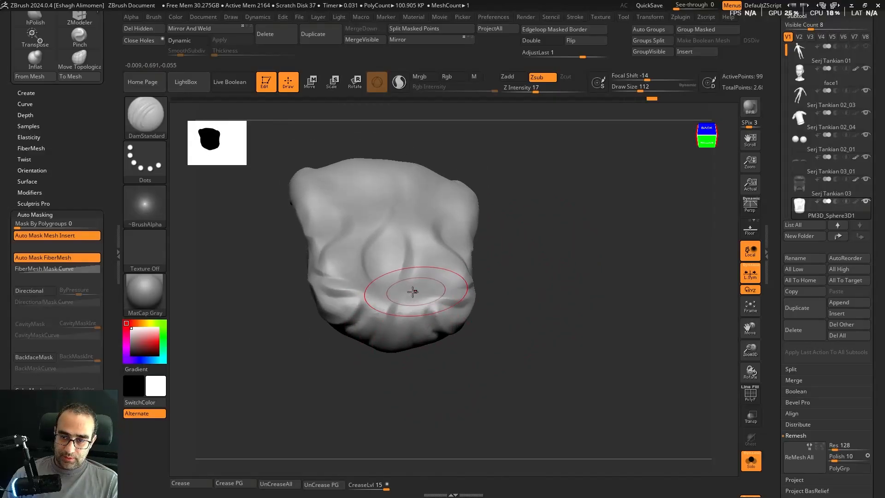
mouse_move(433, 366)
mouse_down()
mouse_move(415, 368)
mouse_move(406, 299)
mouse_up()
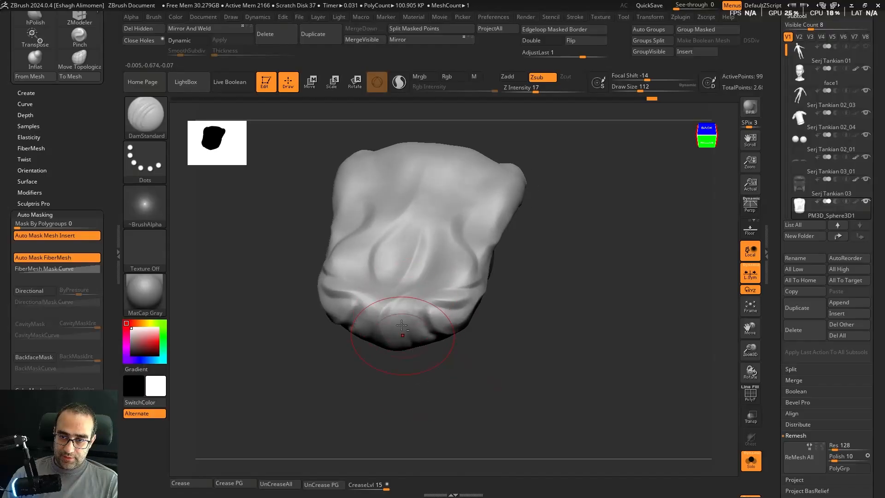
ctrl+right_drag(555, 281, 578, 315)
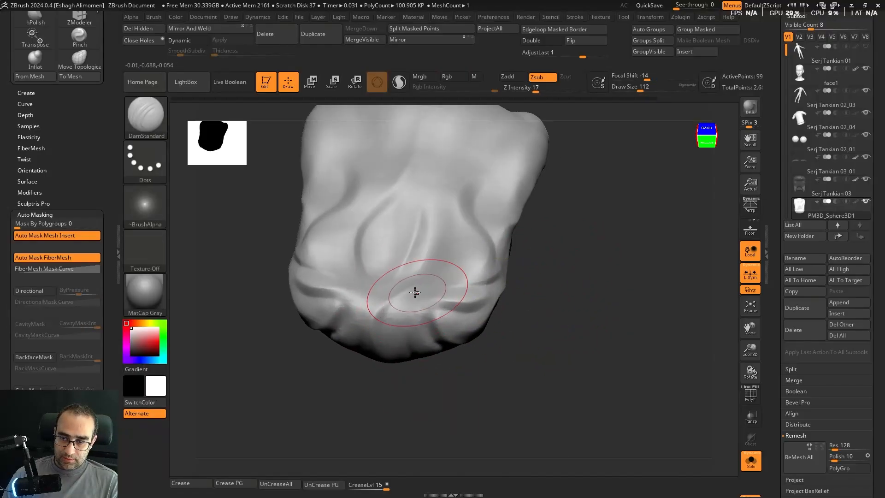
Step: Show the full head again and examine the beard and mouth area from the front
mouse_move(530, 356)
mouse_down()
mouse_move(515, 359)
mouse_move(605, 364)
mouse_up()
ctrl+right_drag(605, 363, 563, 296)
alt+drag(563, 296, 561, 340)
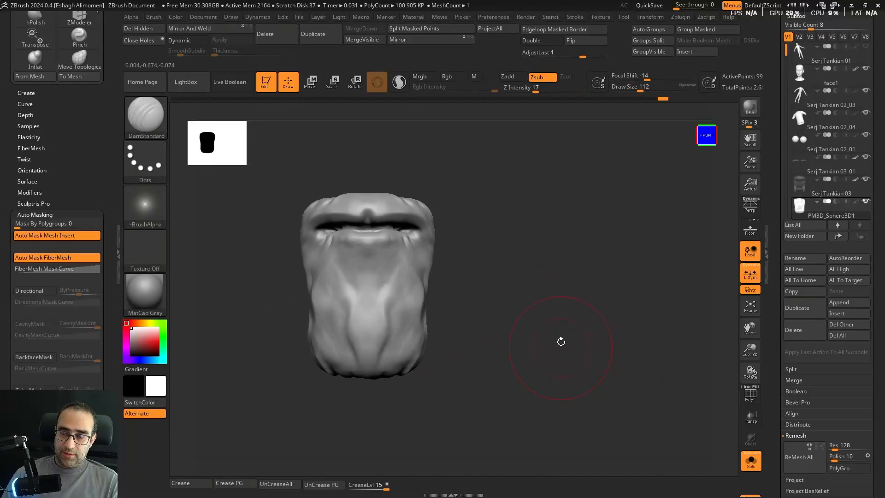
key(alt+s)
mouse_move(585, 253)
alt+mouse_down()
mouse_move(557, 279)
mouse_move(599, 281)
mouse_move(577, 273)
alt+mouse_up()
ctrl+right_drag(577, 273, 600, 311)
alt+drag(613, 253, 636, 348)
alt+drag(588, 296, 584, 288)
mouse_move(589, 289)
ctrl+right_down()
mouse_move(578, 292)
mouse_move(614, 280)
ctrl+right_up()
mouse_move(615, 280)
mouse_down()
mouse_move(592, 278)
mouse_move(620, 264)
mouse_up()
ctrl+right_drag(620, 264, 629, 271)
alt+drag(628, 270, 632, 255)
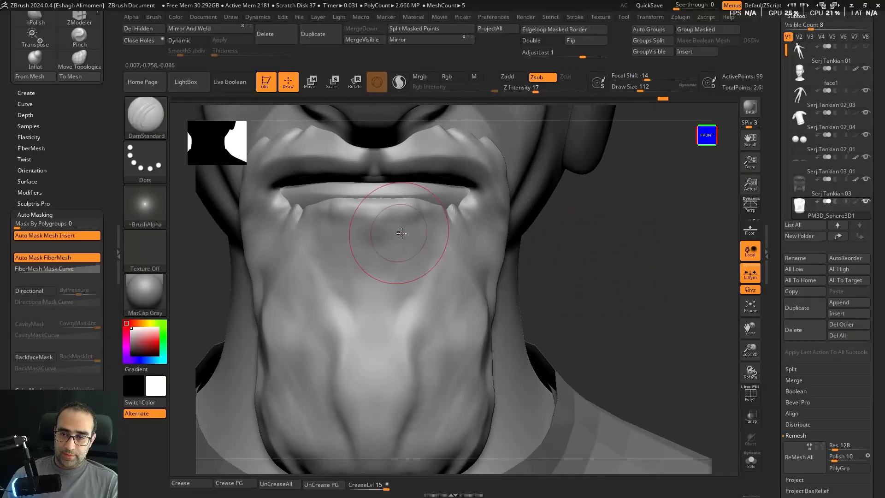
ctrl+right_drag(608, 299, 553, 278)
alt+drag(541, 284, 546, 231)
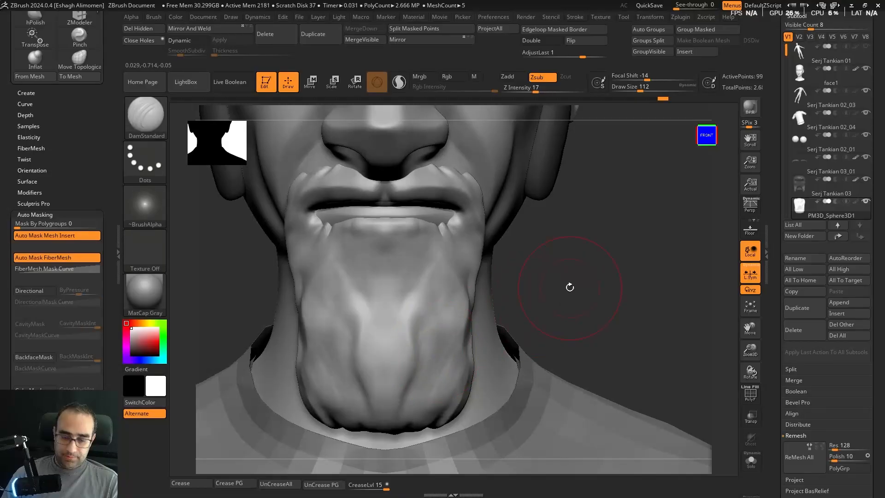
Step: Fill in the grooves on the beard's front with ClayBuildup at draw size 112 and smooth the surface
mouse_move(573, 286)
alt+mouse_down()
mouse_move(585, 272)
mouse_move(595, 217)
alt+mouse_up()
drag(594, 217, 565, 226)
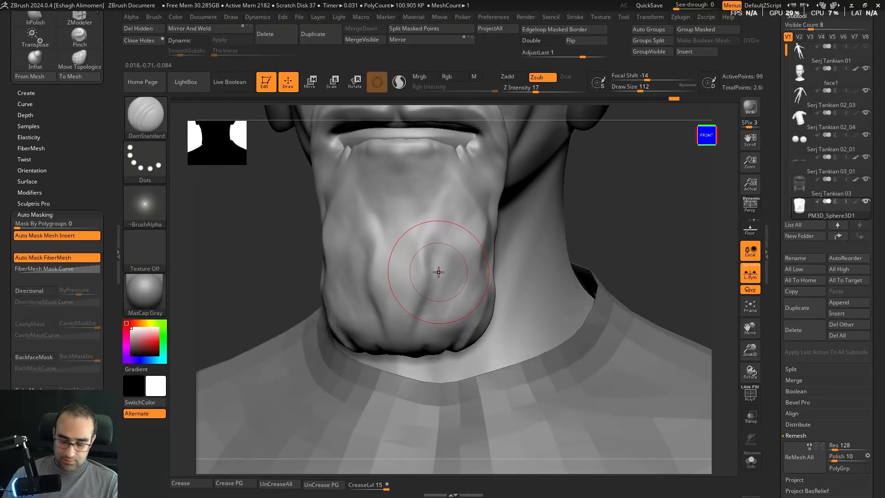
key(b)
key(c)
key(b)
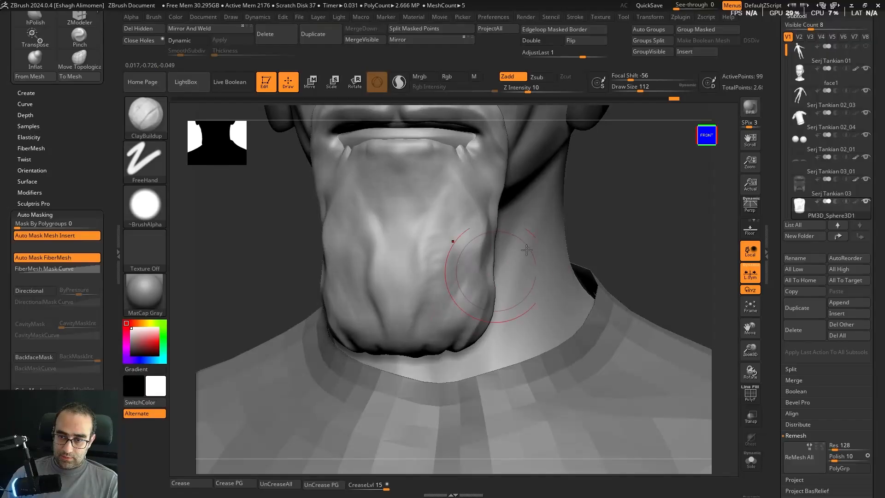
drag(602, 231, 354, 263)
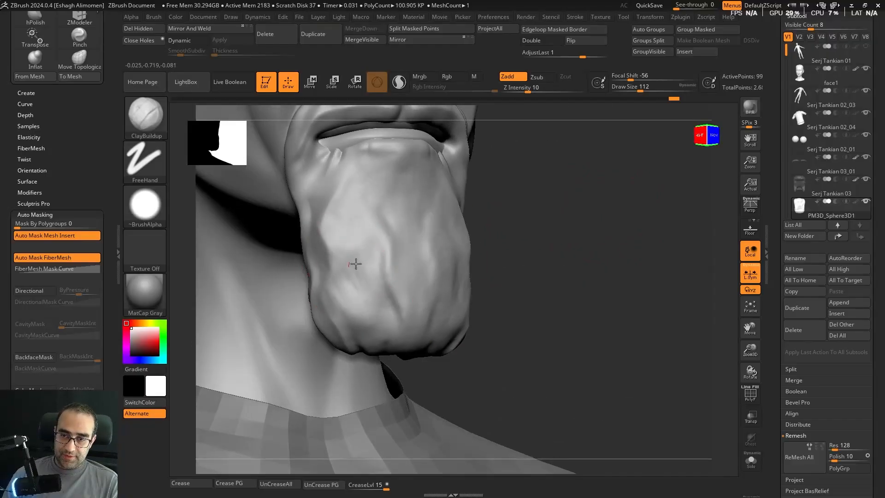
click(713, 135)
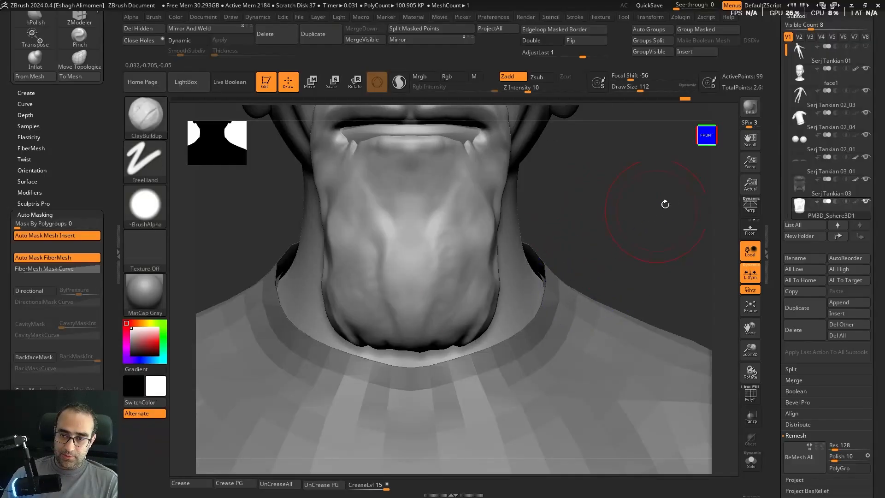
key(shift)
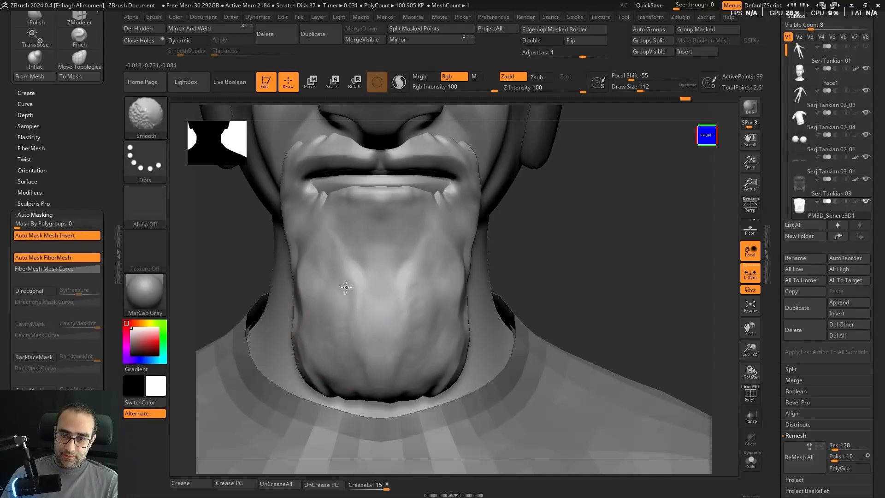
Step: Carve a new curved diagonal groove from the upper side to the lower center of the beard's front with DamStandard at draw size about 167
alt+drag(545, 264, 561, 249)
key(b)
key(d)
key(s)
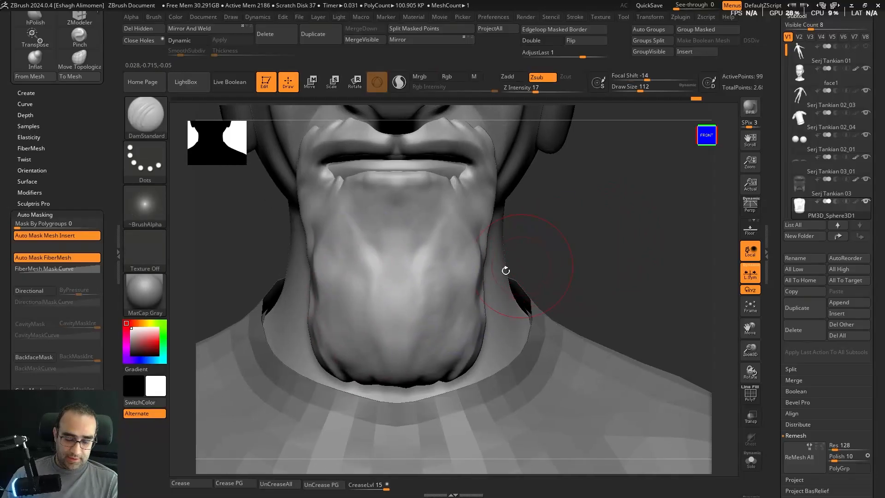
key(s)
drag(402, 244, 410, 245)
key(s)
alt+drag(606, 226, 602, 209)
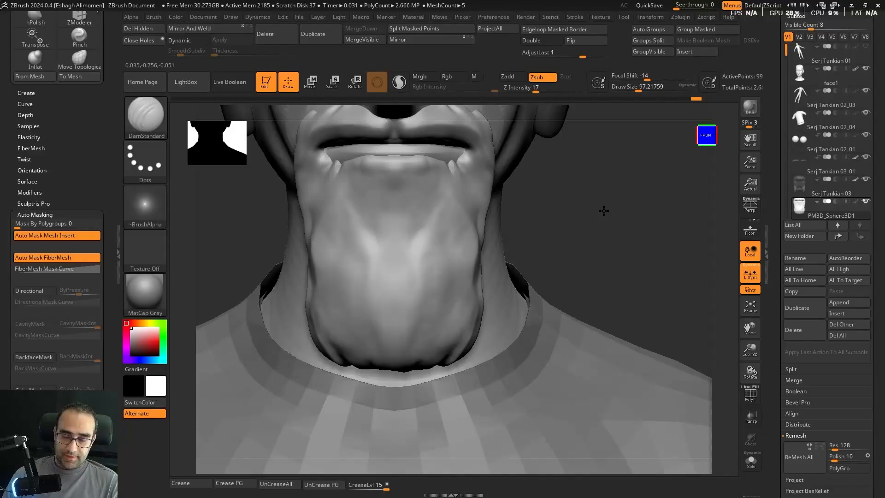
key(s)
drag(358, 223, 365, 223)
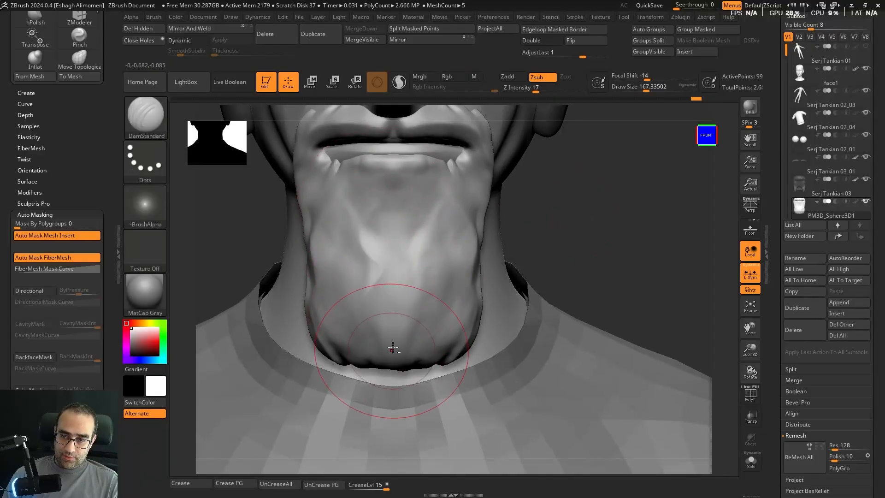
key(ctrl)
drag(406, 313, 412, 341)
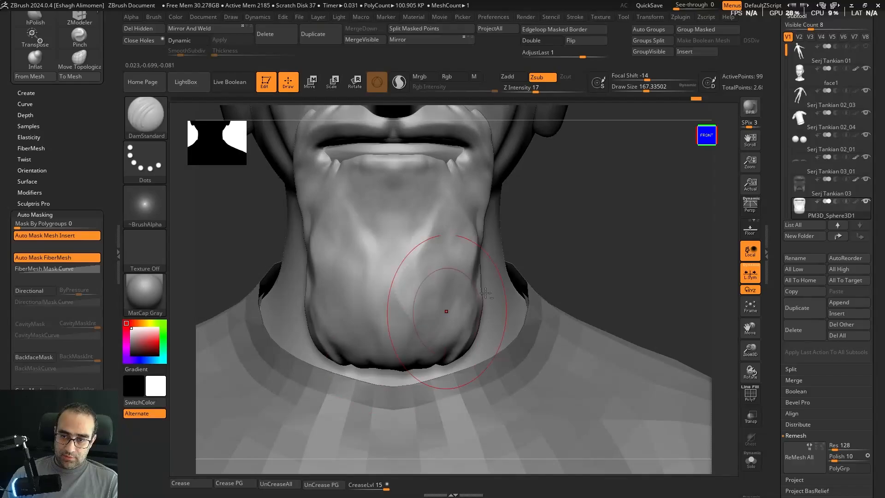
drag(595, 232, 581, 206)
drag(427, 199, 395, 287)
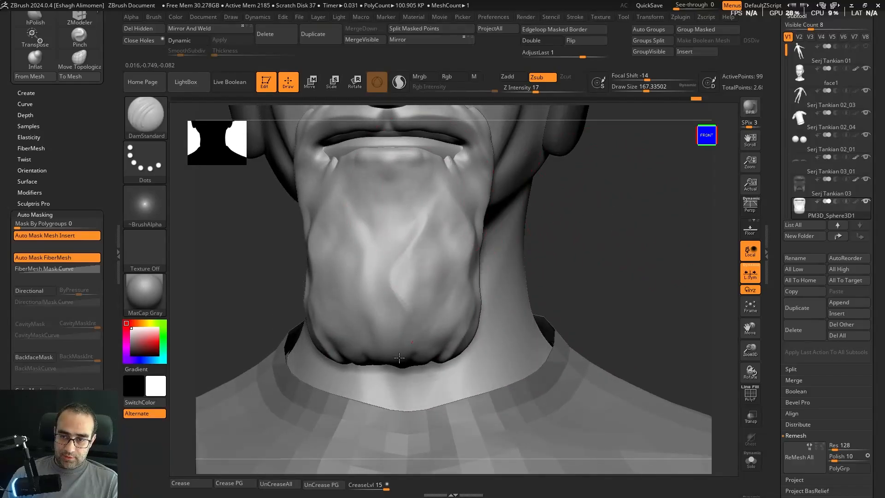
right_drag(399, 358, 438, 233)
mouse_move(418, 305)
mouse_down()
mouse_move(389, 233)
mouse_move(409, 267)
mouse_up()
Step: Deepen the front diagonal groove with DamStandard at draw size about 145, extend its lower end and soften it at about 116
mouse_move(639, 249)
mouse_down()
mouse_move(613, 257)
mouse_move(628, 254)
mouse_up()
key(s)
drag(448, 250, 414, 246)
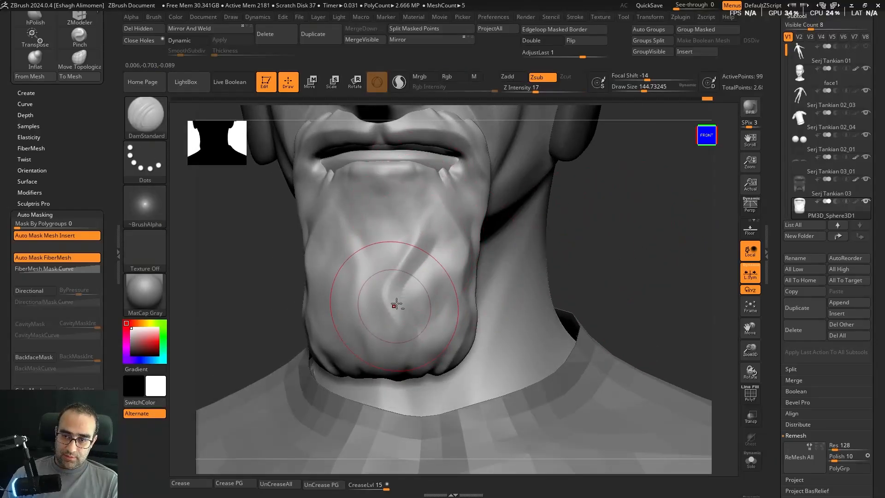
drag(396, 303, 411, 335)
drag(645, 262, 592, 270)
key(s)
mouse_move(407, 288)
shift+mouse_down()
mouse_move(419, 247)
mouse_move(426, 272)
shift+mouse_up()
Step: Try carving long curved grooves down the opposite half of the beard's front with DamStandard at draw size about 124
mouse_move(647, 252)
mouse_down()
mouse_move(660, 250)
mouse_move(650, 253)
mouse_up()
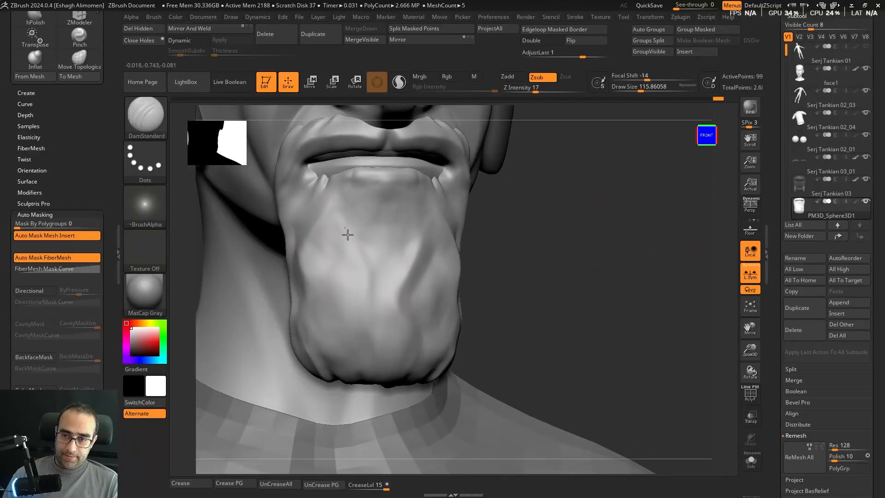
mouse_move(347, 235)
mouse_down()
mouse_move(364, 230)
mouse_move(372, 246)
mouse_up()
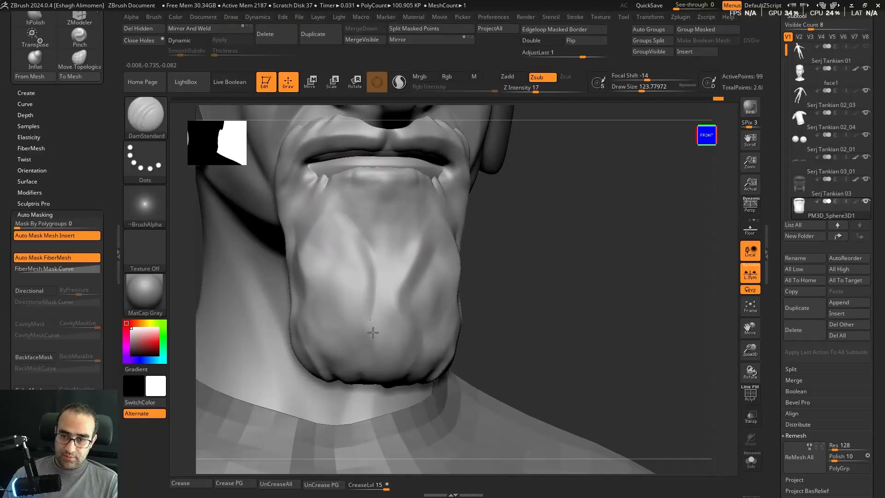
shift+drag(373, 332, 380, 287)
drag(571, 302, 572, 267)
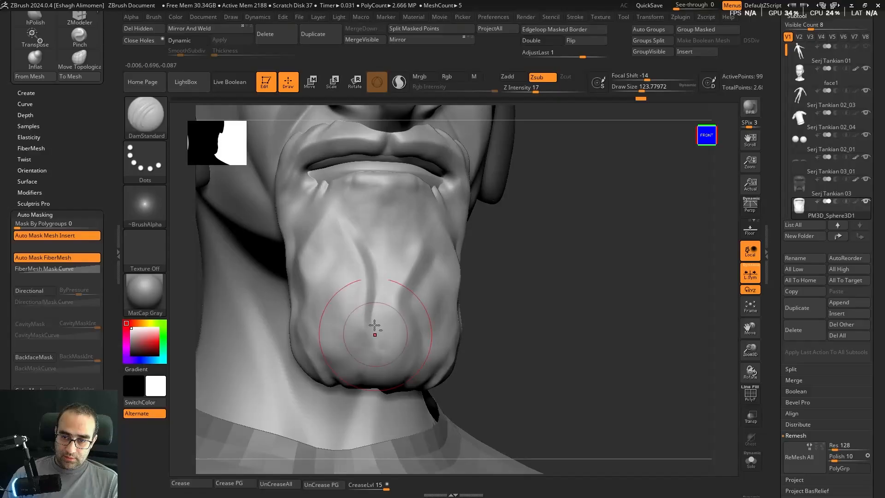
drag(479, 313, 549, 236)
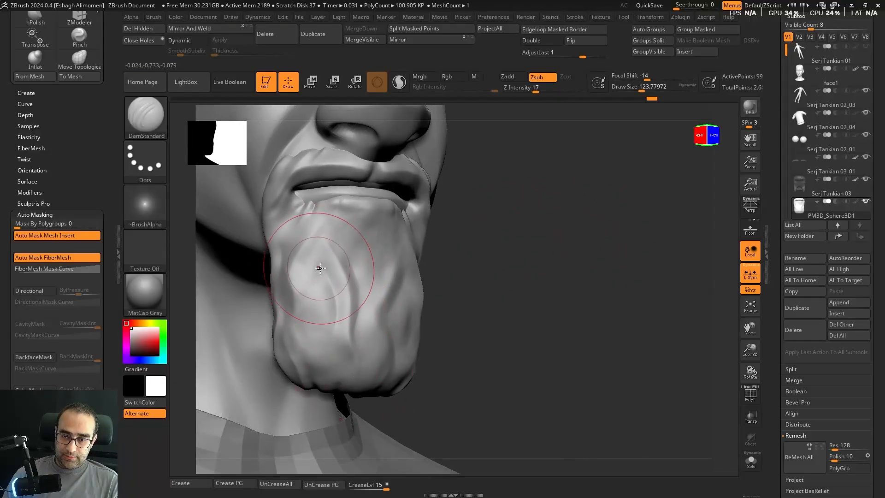
shift+drag(333, 339, 322, 303)
mouse_move(581, 302)
shift+mouse_down()
mouse_move(550, 308)
mouse_move(563, 273)
mouse_move(518, 170)
mouse_move(502, 253)
mouse_move(532, 281)
shift+mouse_up()
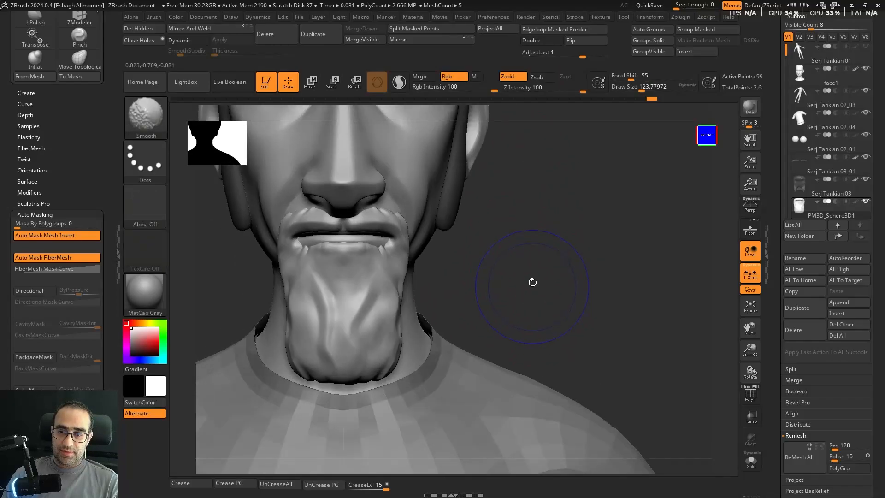
key(ctrl)
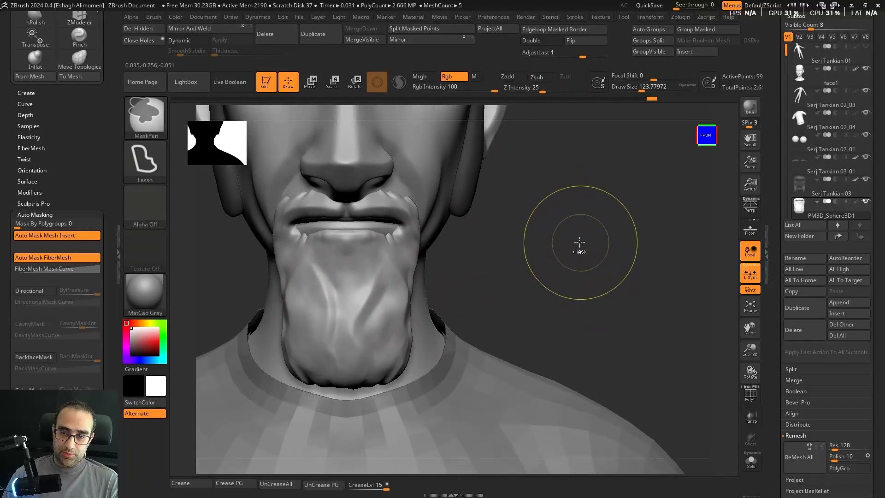
key(ctrl+z)
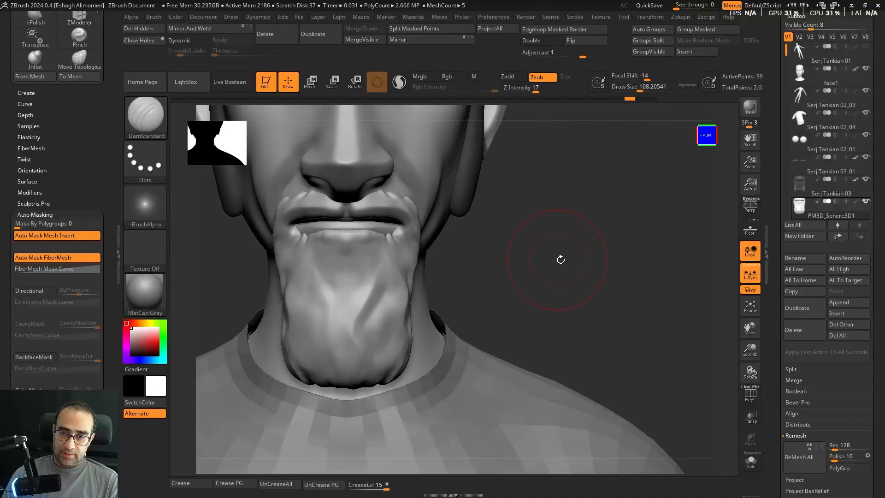
Step: Carve short wavy grooves below the lower lip, opposite and between the diagonal groove, with DamStandard at draw size 112
mouse_move(561, 259)
alt+mouse_down()
mouse_move(565, 284)
mouse_move(524, 261)
alt+mouse_up()
key(bracketleft)
alt+drag(570, 245, 447, 269)
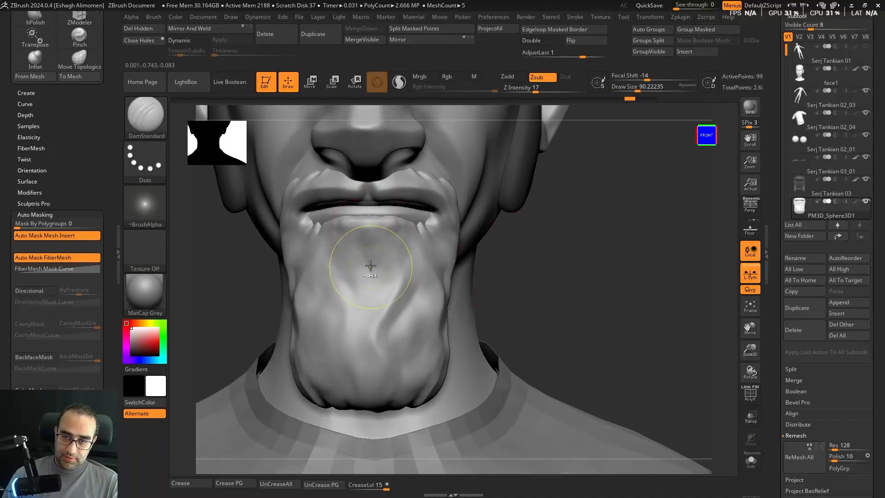
key(bracketright)
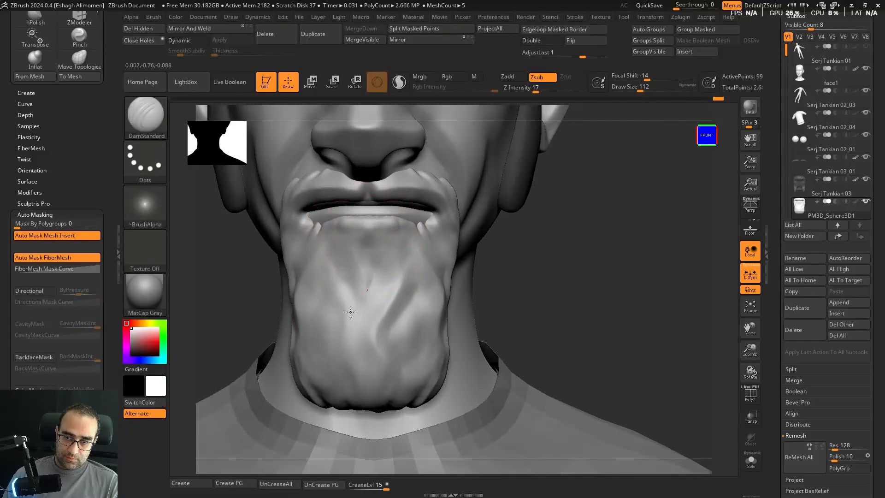
drag(350, 312, 349, 328)
drag(534, 245, 581, 232)
drag(353, 255, 345, 302)
key(ctrl+z)
drag(350, 239, 339, 261)
mouse_move(530, 295)
mouse_down()
mouse_move(561, 275)
mouse_move(530, 281)
mouse_up()
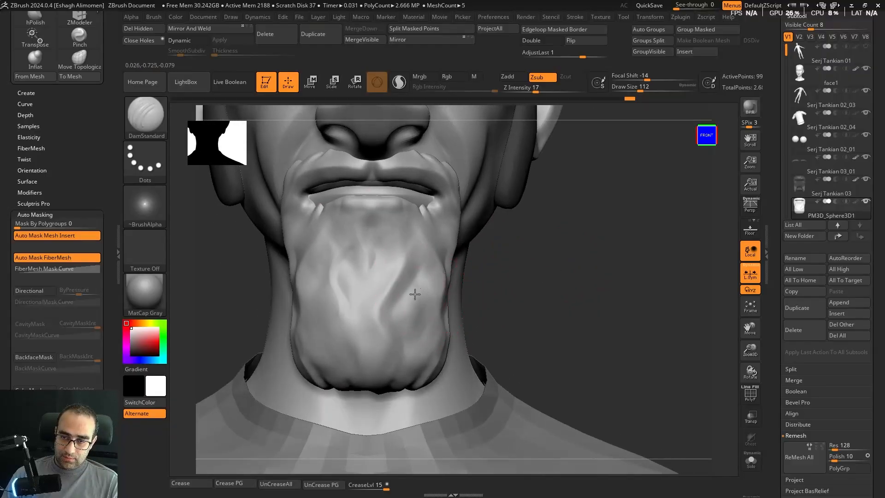
Step: Carve wavy grooves beside the diagonal groove and down the lower center of the beard's front with DamStandard at draw size 112
drag(487, 307, 372, 364)
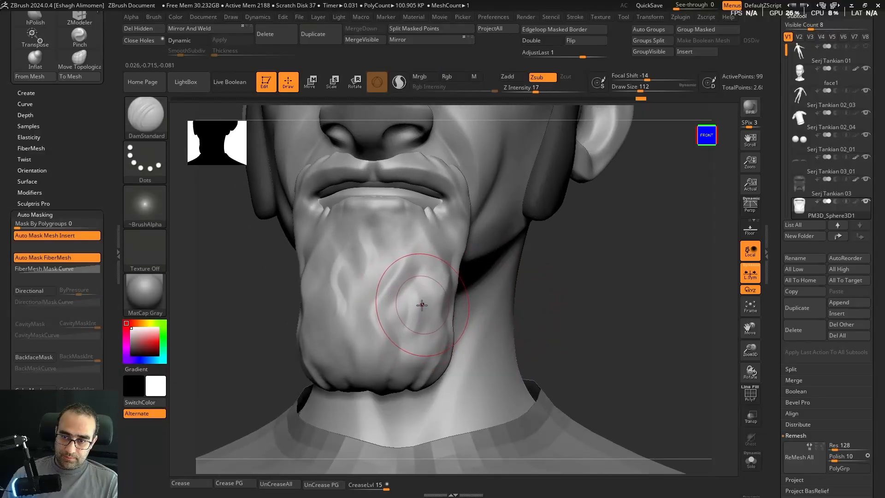
drag(427, 278, 547, 275)
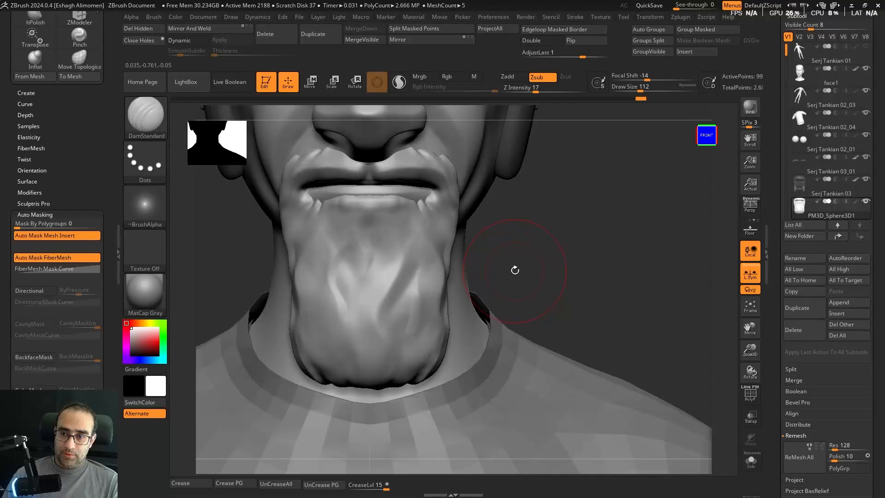
drag(502, 258, 358, 275)
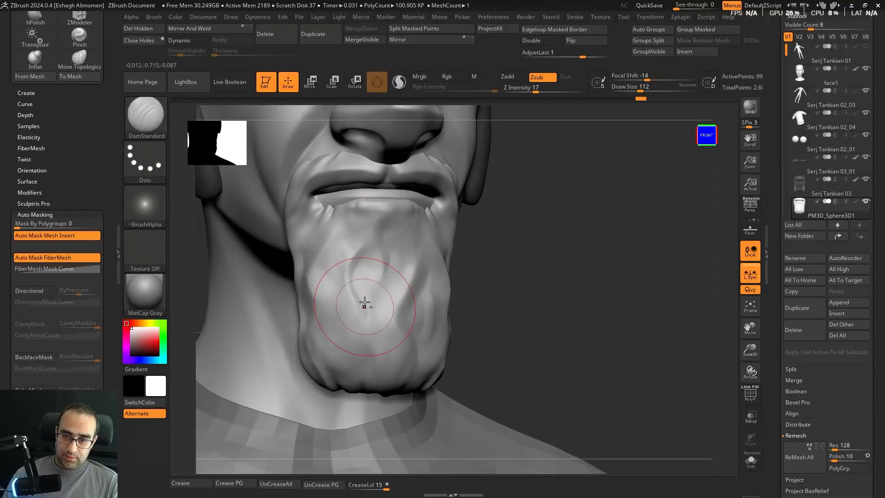
drag(510, 277, 493, 279)
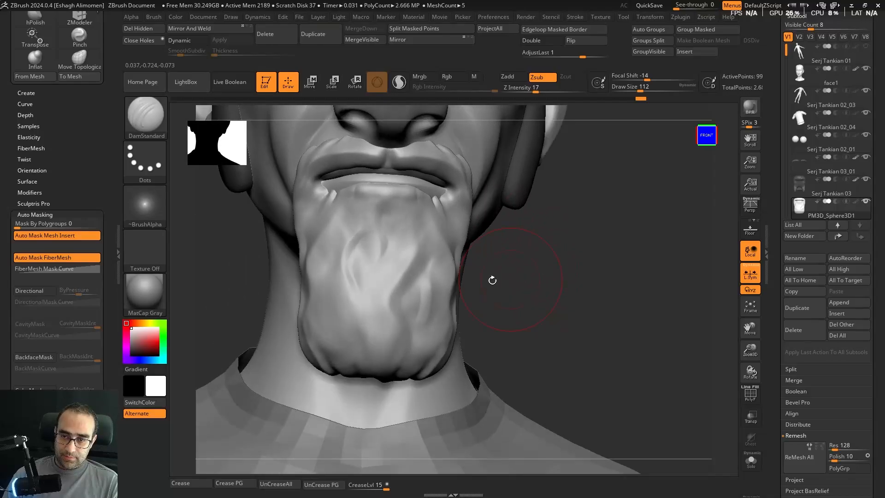
drag(372, 281, 377, 297)
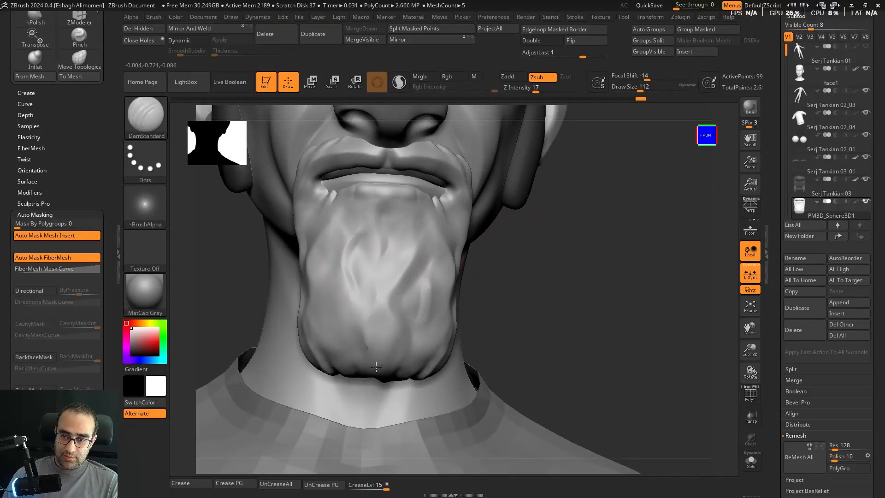
drag(488, 290, 387, 293)
drag(459, 299, 389, 280)
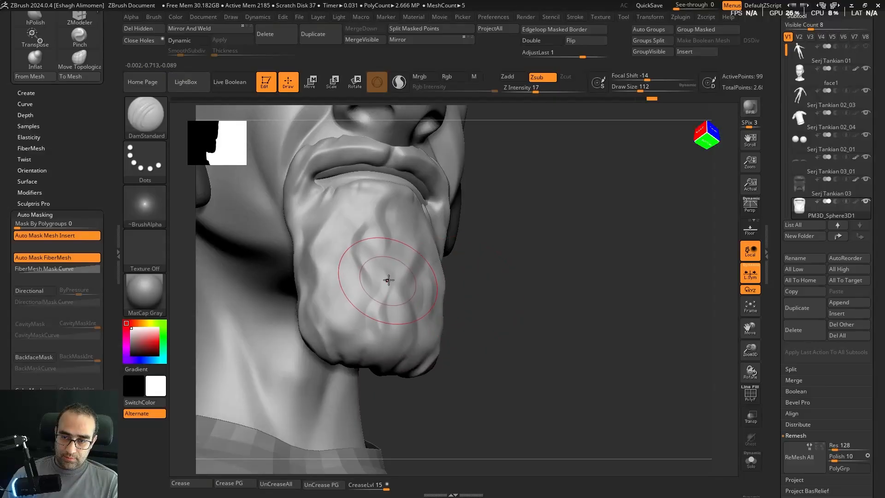
drag(388, 356, 562, 258)
Step: Turn on polypaint for the beard subtool PM3D_Sphere3D1 and fill it with dark grey, RGB 105
scroll(562, 258, down, 3)
scroll(535, 212, up, 5)
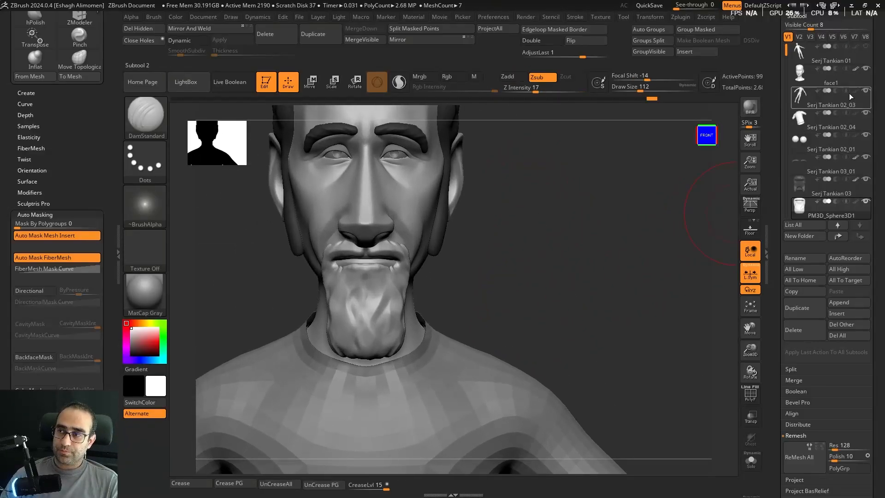
mouse_move(854, 99)
click(856, 203)
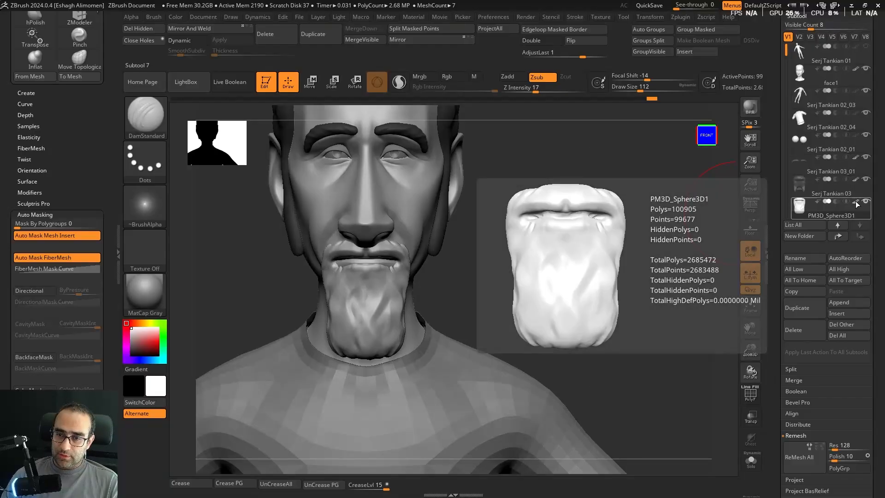
drag(229, 315, 183, 317)
click(131, 343)
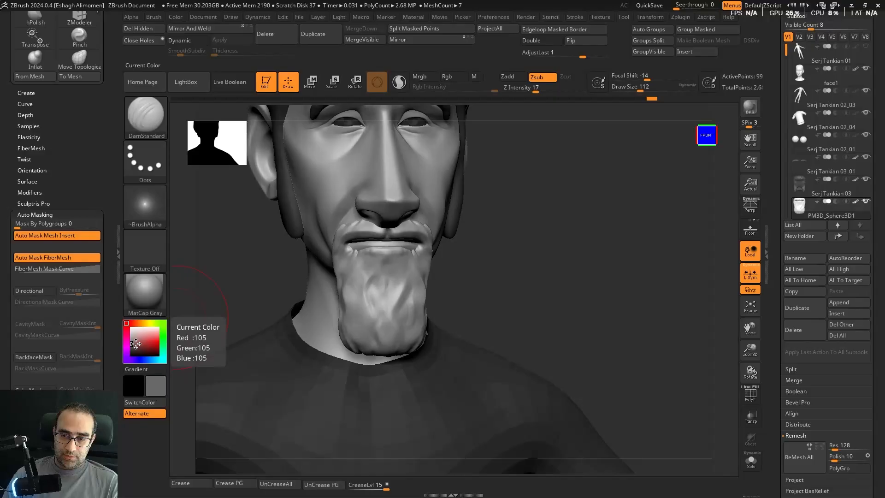
drag(533, 204, 504, 259)
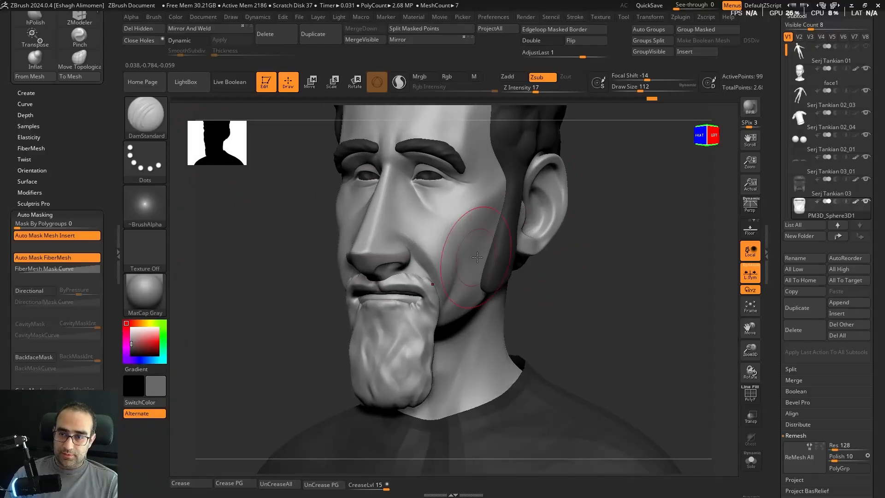
shift+drag(624, 272, 647, 272)
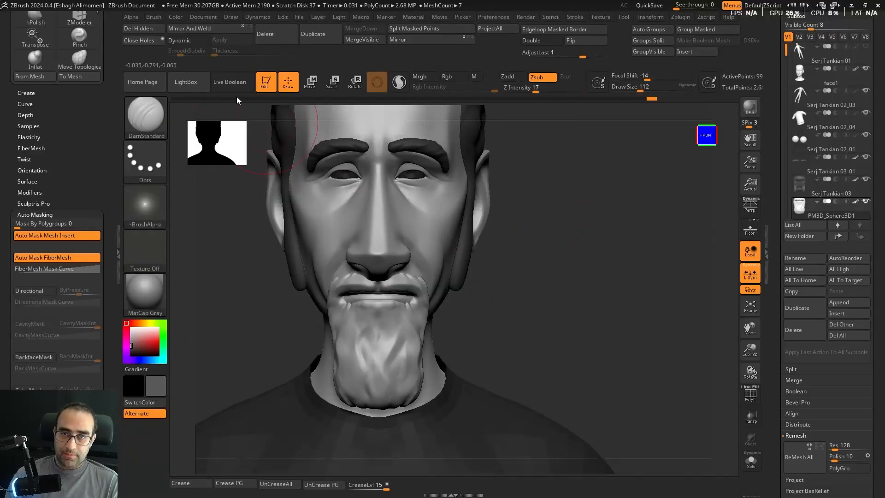
click(176, 18)
drag(214, 175, 206, 177)
click(202, 214)
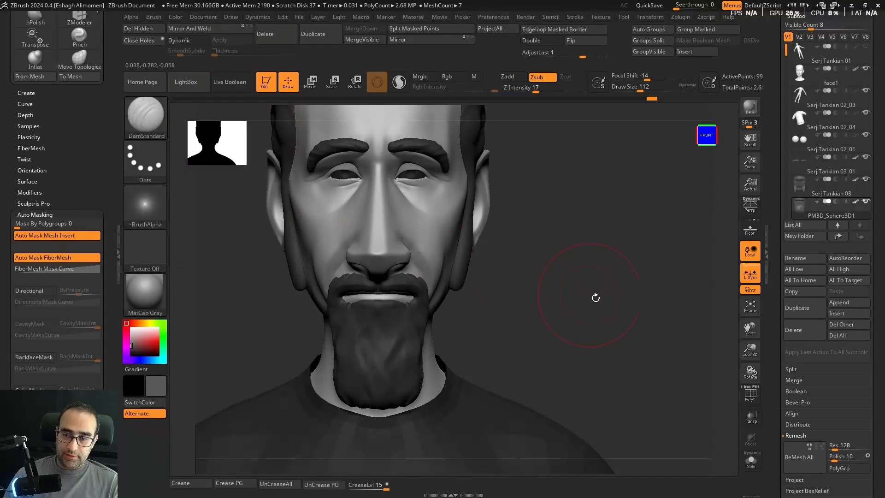
Step: Check the dark beard on the head, hide its polypaint and reset the current color to white
drag(595, 296, 583, 270)
mouse_move(583, 271)
alt+mouse_down()
mouse_move(569, 240)
mouse_move(574, 273)
mouse_move(566, 273)
alt+mouse_up()
mouse_move(565, 273)
alt+mouse_down()
mouse_move(577, 305)
mouse_move(595, 277)
alt+mouse_up()
click(854, 202)
drag(137, 339, 119, 315)
Step: Carve long wavy grooves down the lower side of the beard's front with DamStandard at draw size about 108
drag(611, 259, 623, 281)
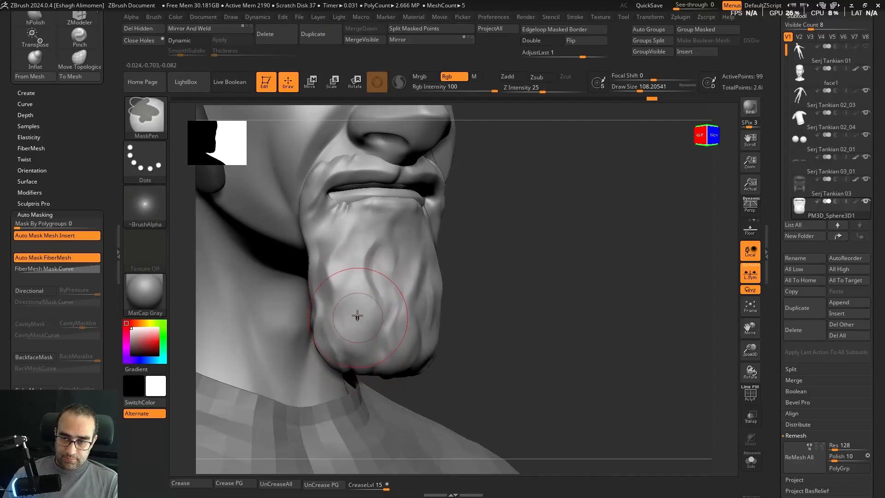
drag(361, 345, 359, 349)
key(ctrl+z)
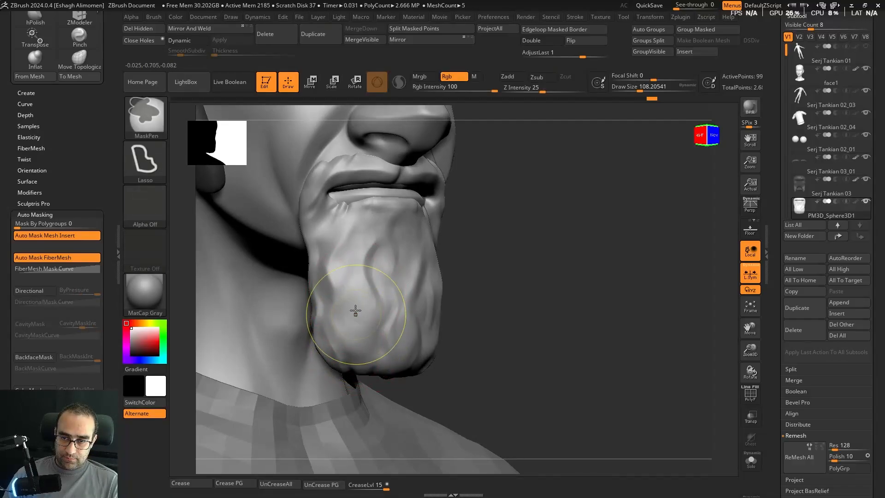
drag(361, 314, 356, 359)
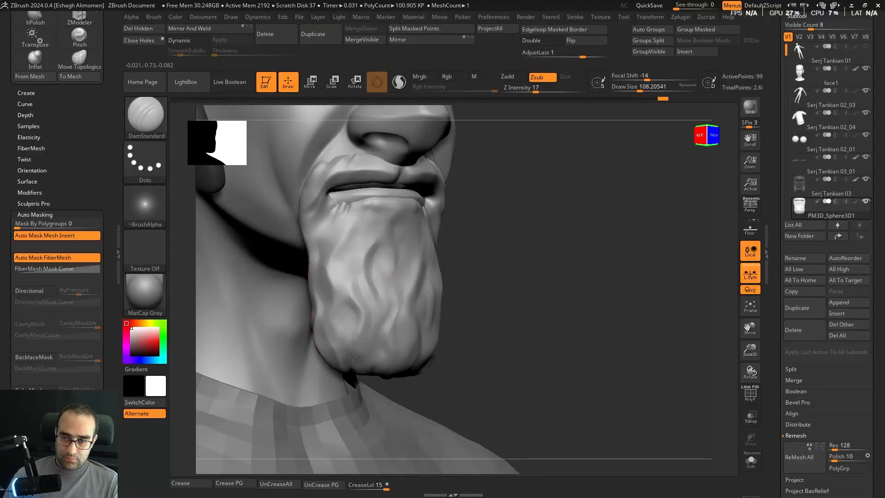
mouse_move(512, 261)
mouse_down()
mouse_move(496, 265)
mouse_move(577, 286)
mouse_move(577, 300)
mouse_move(609, 332)
mouse_move(492, 283)
mouse_up()
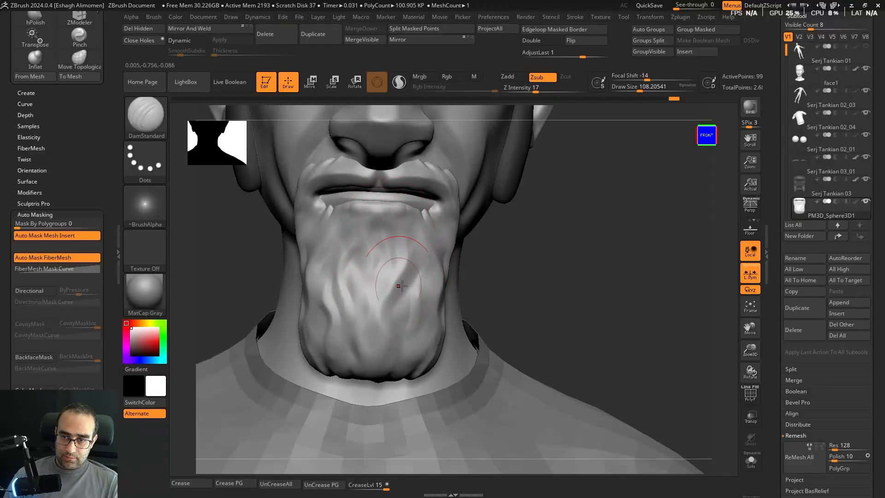
Step: Carve short, mostly vertical hair grooves directly below the lower lip with DamStandard at draw size about 108
mouse_move(577, 282)
mouse_down()
mouse_move(591, 279)
mouse_move(587, 293)
mouse_move(570, 287)
mouse_move(515, 304)
mouse_up()
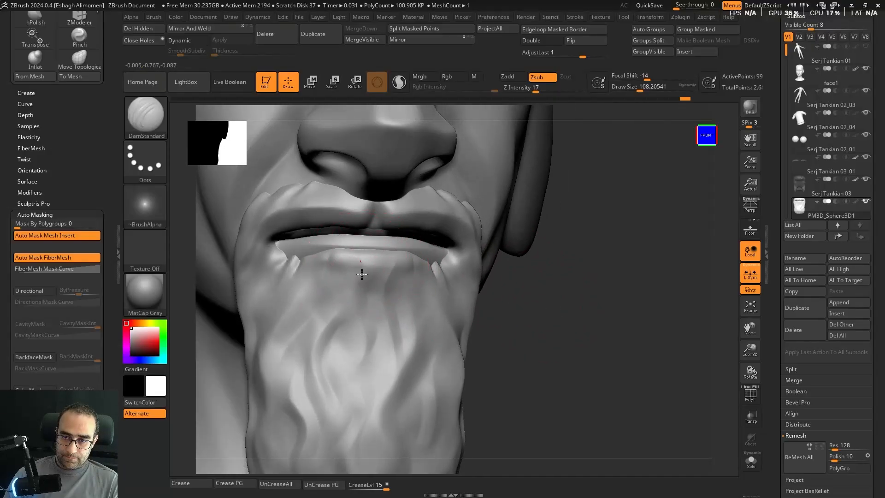
drag(545, 291, 526, 294)
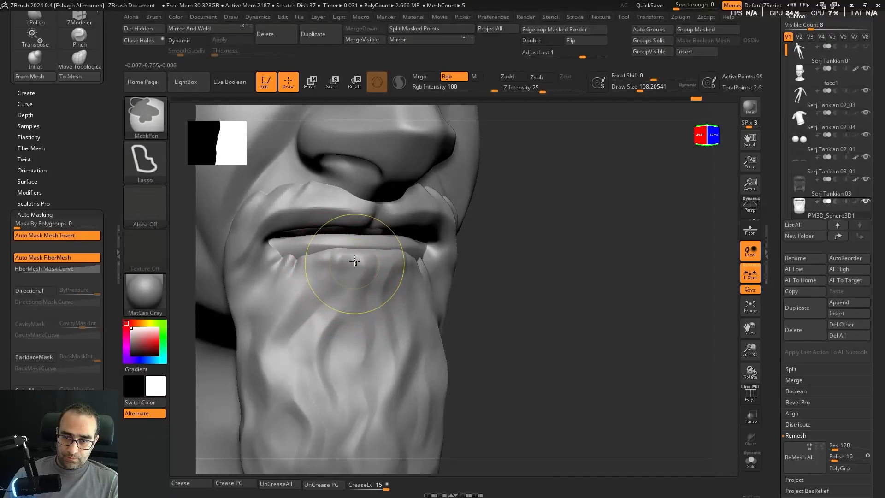
mouse_move(599, 289)
mouse_down()
mouse_move(664, 292)
mouse_move(583, 257)
mouse_up()
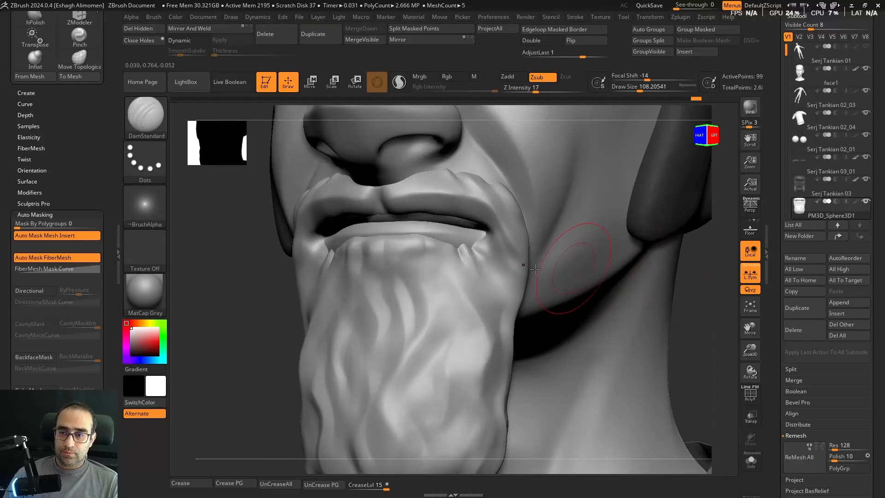
drag(682, 318, 714, 286)
drag(415, 253, 395, 268)
mouse_move(640, 297)
shift+mouse_down()
mouse_move(657, 327)
mouse_move(658, 284)
mouse_move(624, 267)
shift+mouse_up()
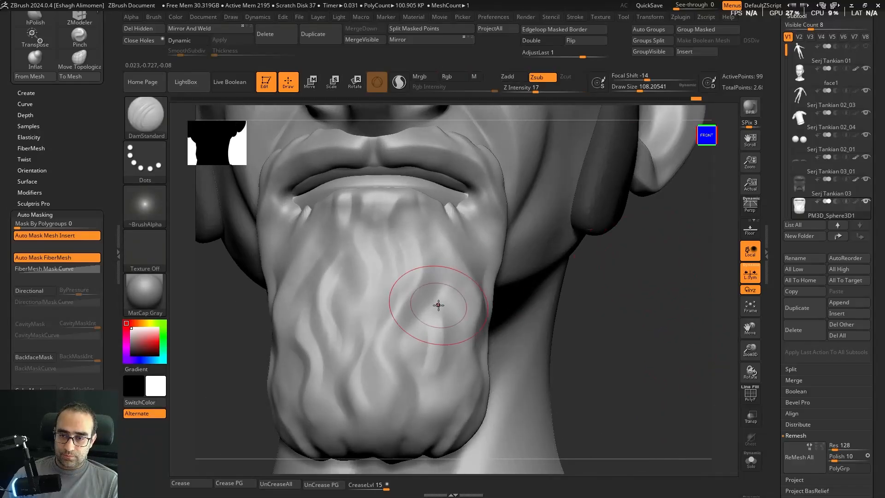
Step: Extend the front diagonal groove downward and carve short wavy grooves at the lower center of the beard
drag(384, 337, 394, 370)
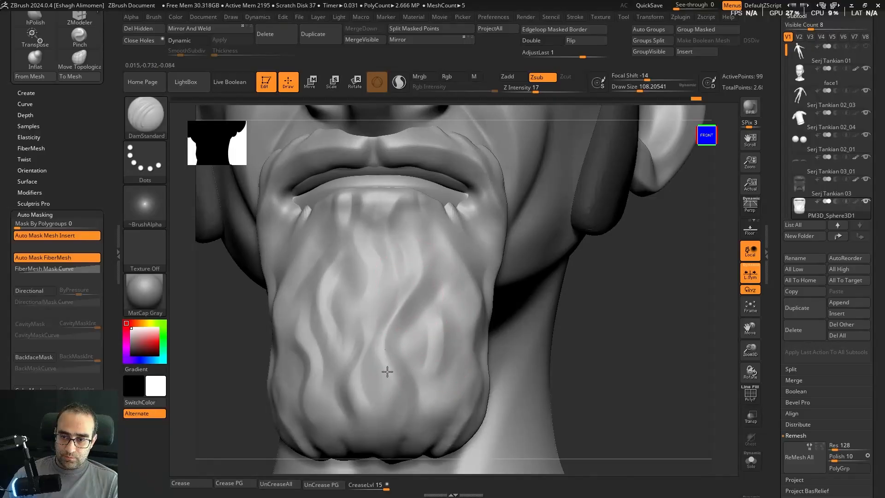
drag(599, 350, 394, 309)
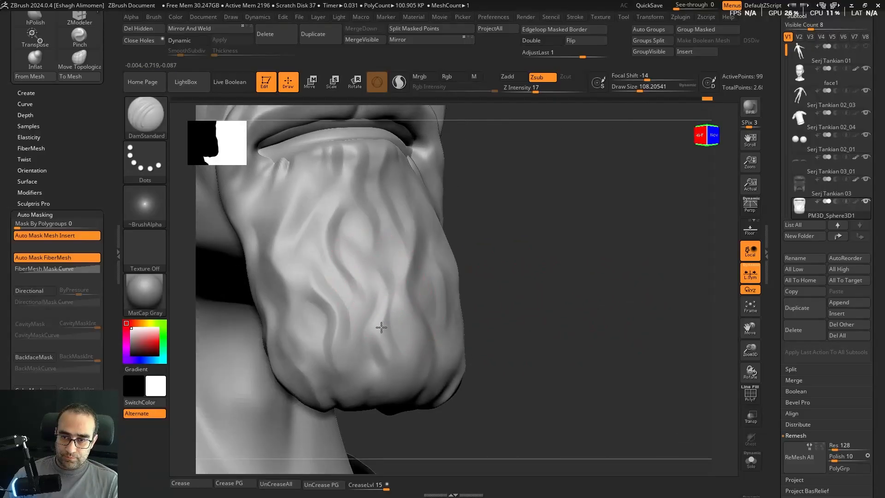
drag(376, 279, 386, 340)
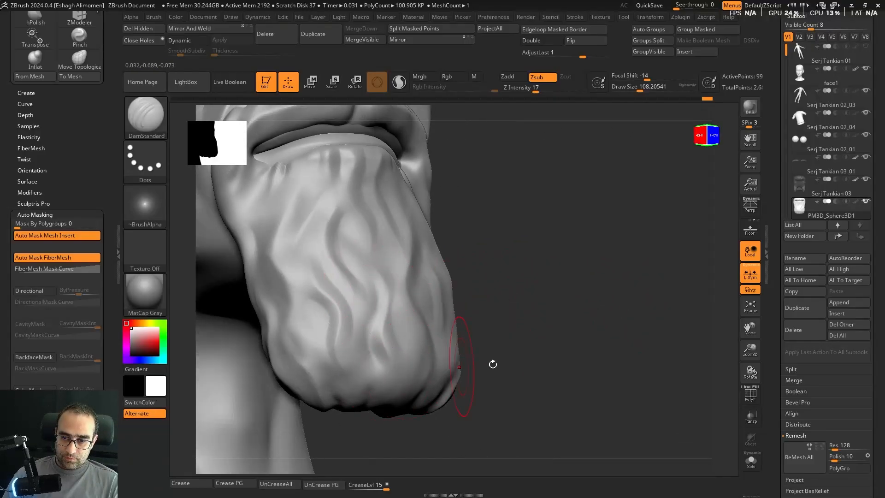
Step: Carve curved grooves across the beard's lower front edge toward its underside with DamStandard at draw size about 108
mouse_move(493, 364)
mouse_down()
mouse_move(544, 266)
mouse_move(494, 268)
mouse_up()
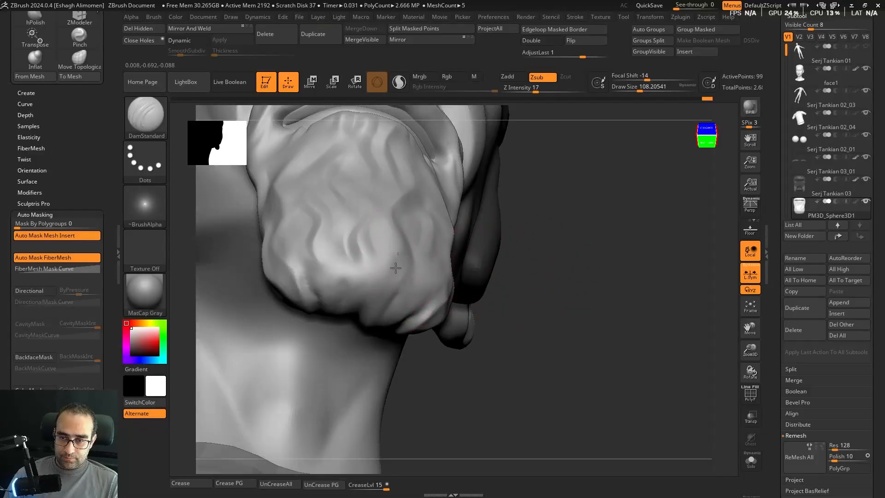
drag(396, 268, 371, 284)
key(ctrl+z)
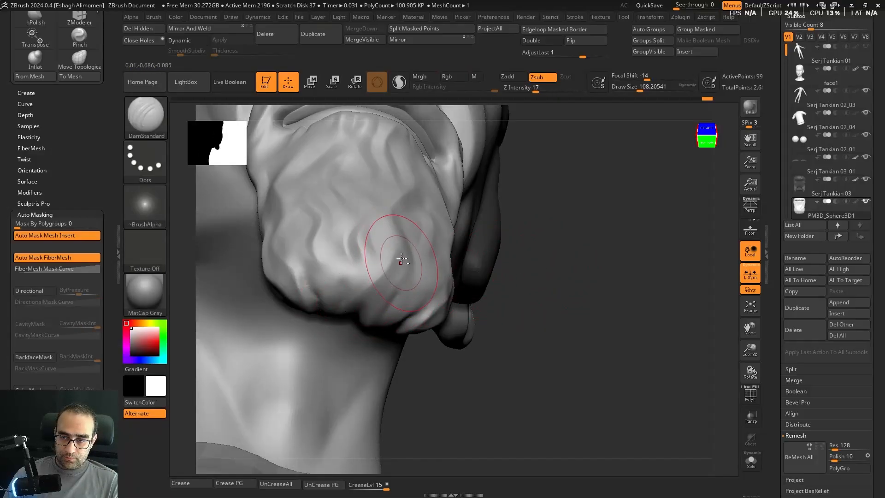
mouse_move(556, 305)
mouse_down()
mouse_move(403, 275)
mouse_move(399, 266)
mouse_up()
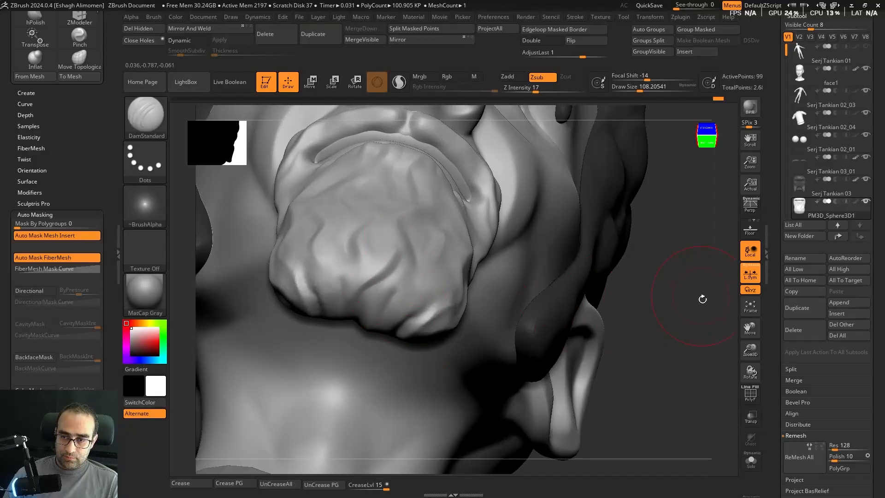
drag(702, 298, 431, 288)
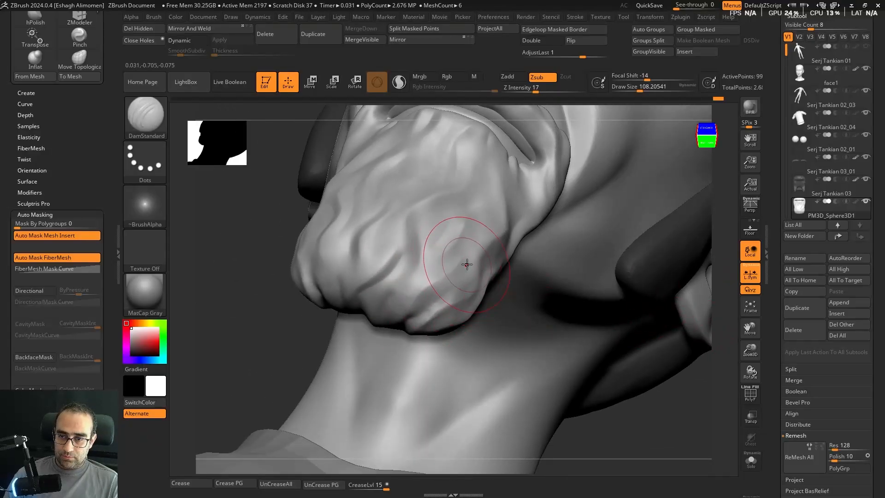
Step: Smooth the upper side of the beard's front and carve diagonal grooves below the mouth corner with DamStandard
shift+drag(637, 405, 663, 294)
alt+drag(631, 226, 632, 287)
mouse_move(609, 281)
mouse_down()
mouse_move(629, 271)
mouse_move(623, 263)
mouse_up()
shift+drag(348, 336, 322, 259)
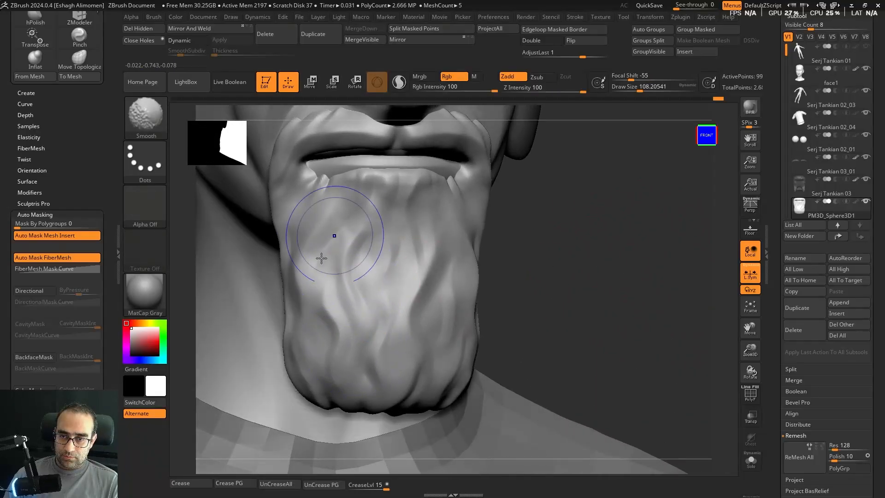
mouse_move(572, 279)
mouse_down()
mouse_move(615, 284)
mouse_move(582, 291)
mouse_up()
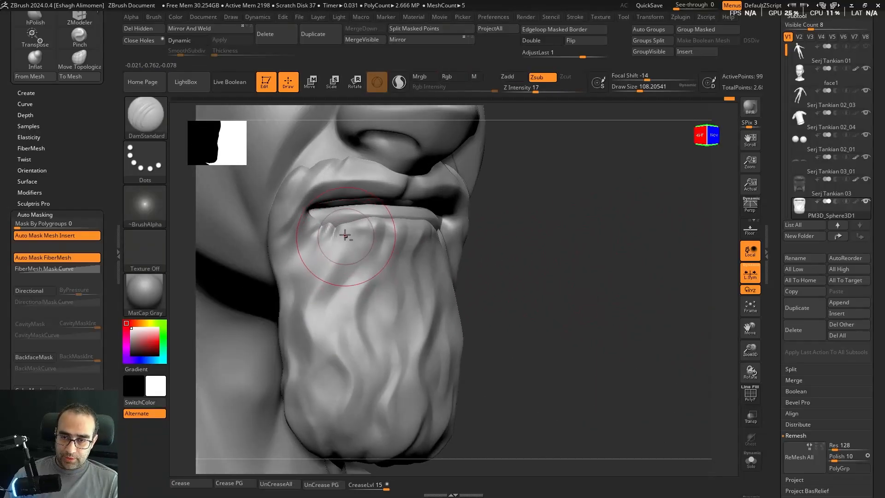
drag(347, 241, 332, 300)
drag(347, 256, 339, 290)
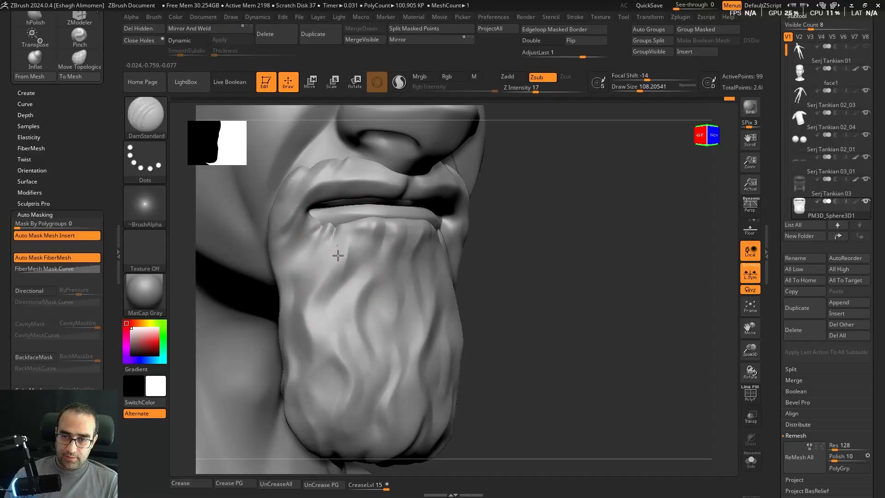
Step: Show the beard's dark polypaint again, set the draw size to about 74 and review the whole head
shift+drag(672, 297, 603, 159)
mouse_move(581, 225)
mouse_down()
mouse_move(586, 249)
mouse_move(571, 240)
mouse_move(577, 286)
mouse_move(555, 279)
mouse_move(607, 275)
mouse_move(569, 277)
mouse_move(602, 259)
mouse_move(603, 282)
mouse_move(614, 282)
mouse_move(607, 287)
mouse_up()
click(855, 202)
alt+drag(595, 324, 608, 254)
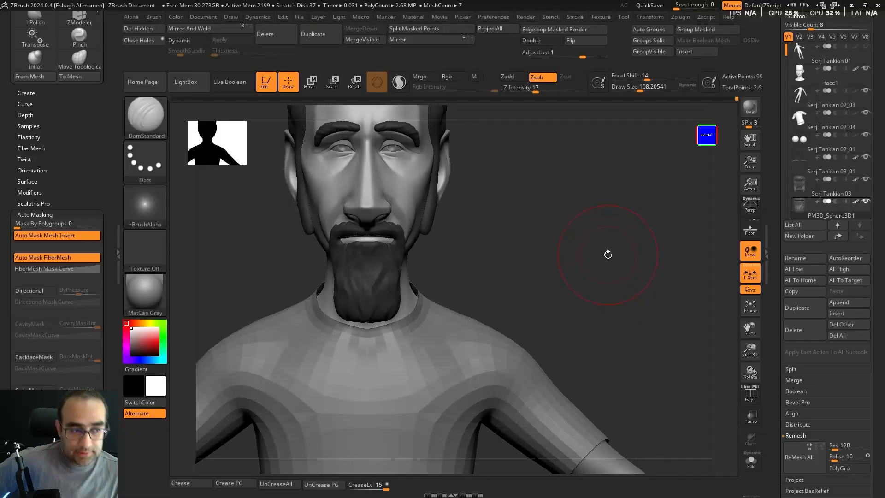
click(635, 91)
alt+drag(582, 261, 596, 264)
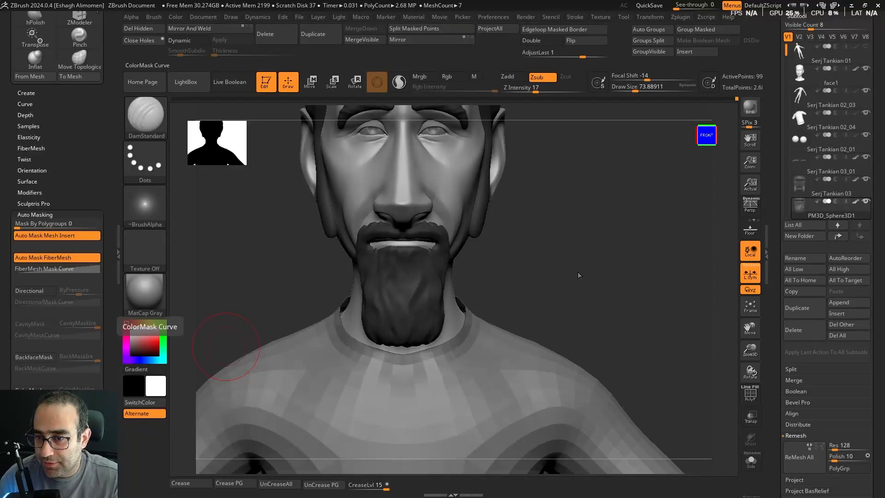
drag(579, 275, 616, 278)
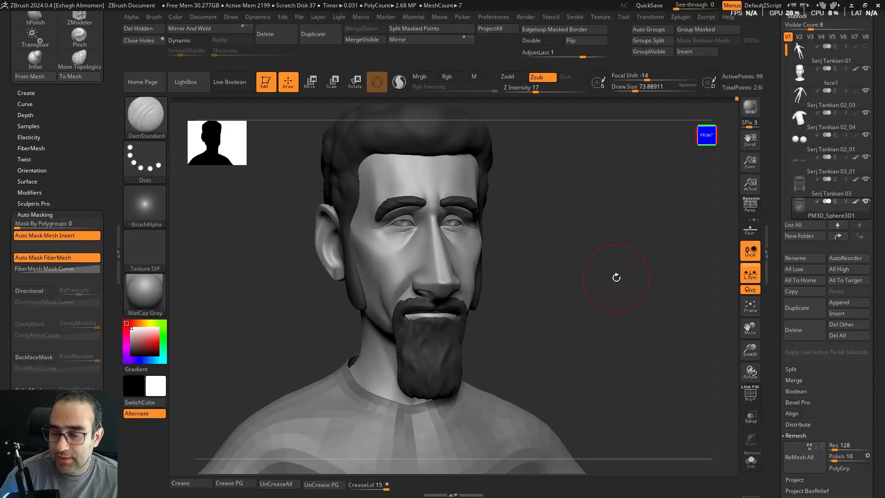
mouse_move(616, 281)
mouse_down()
mouse_move(616, 294)
mouse_move(423, 336)
mouse_up()
drag(557, 359, 593, 305)
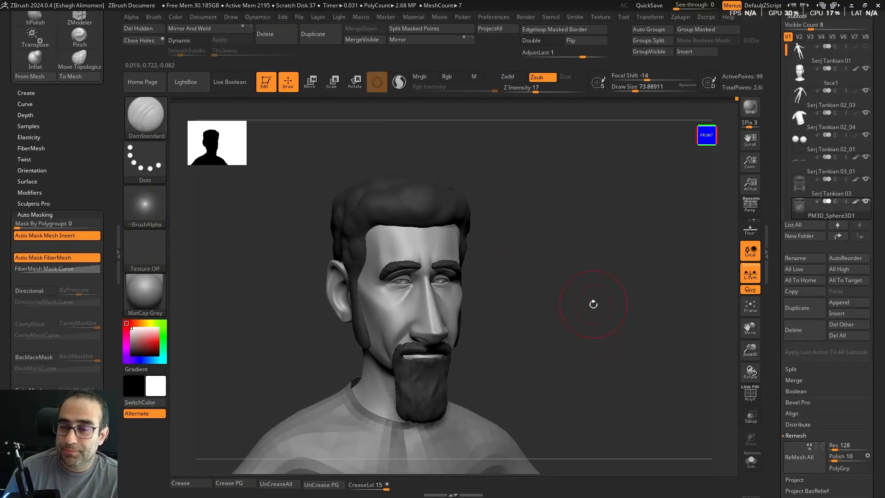